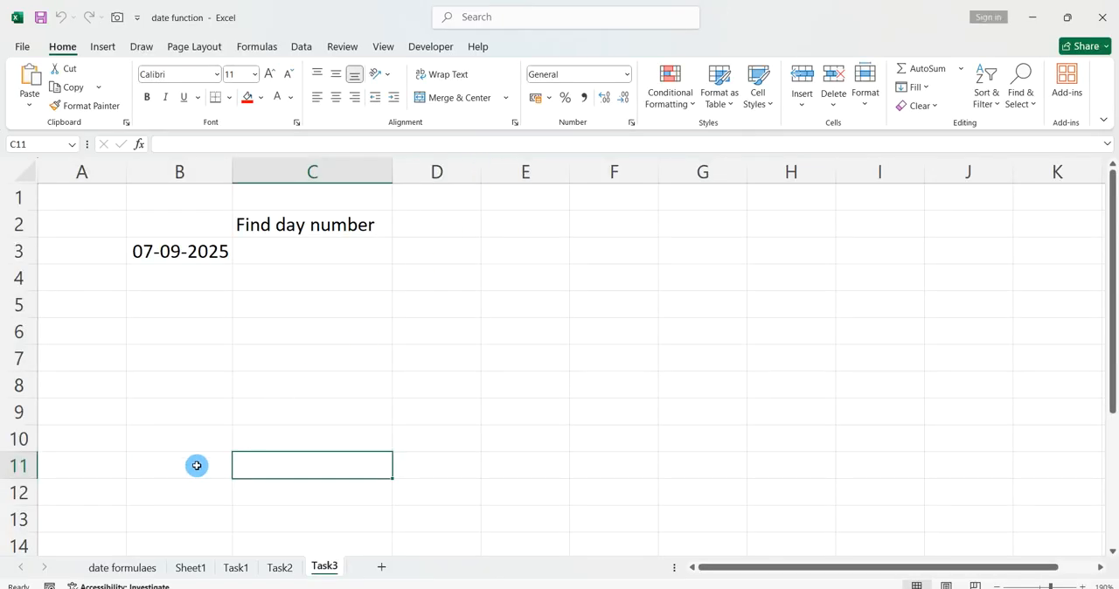
Switch to the date formulaes sheet and examine the now entry and its description at the start of the list.
click(95, 566)
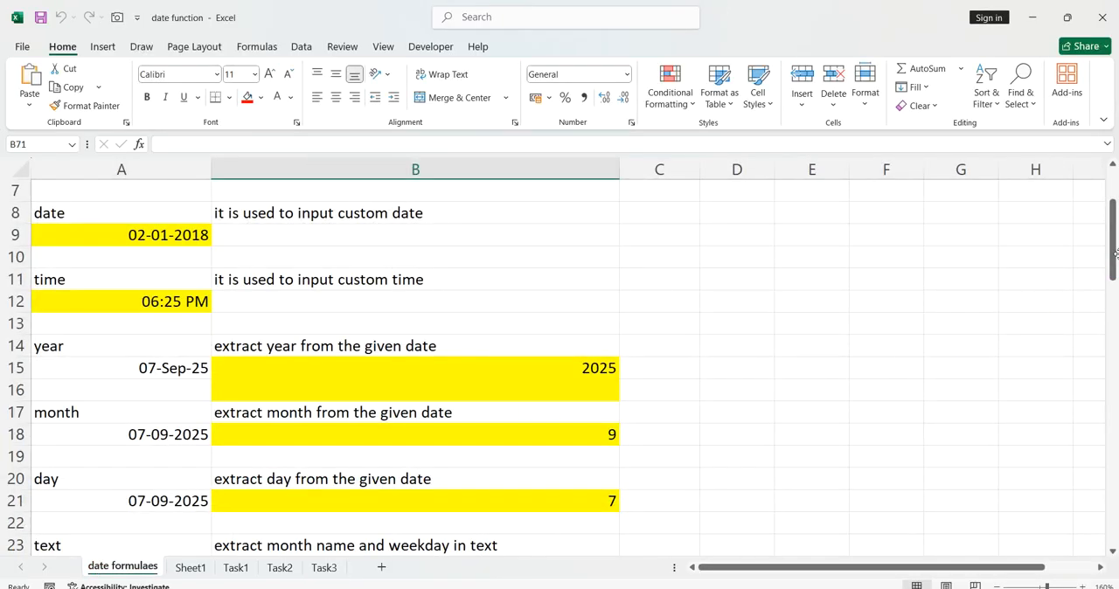
scroll(1113, 181, up, 2)
scroll(1113, 181, up, 1)
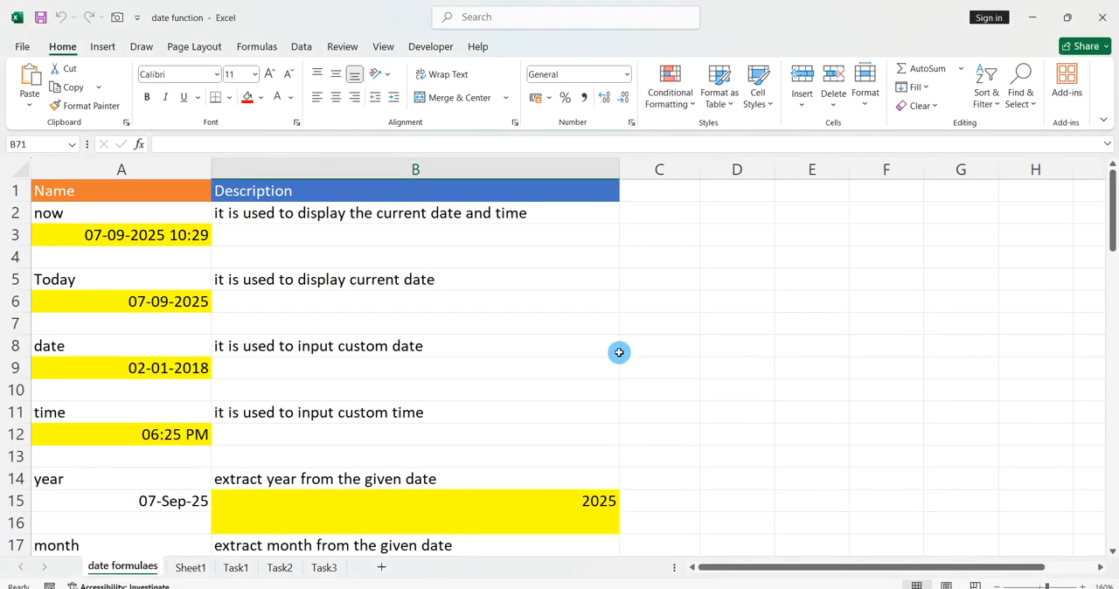
scroll(619, 353, up, 1)
click(181, 217)
click(181, 217)
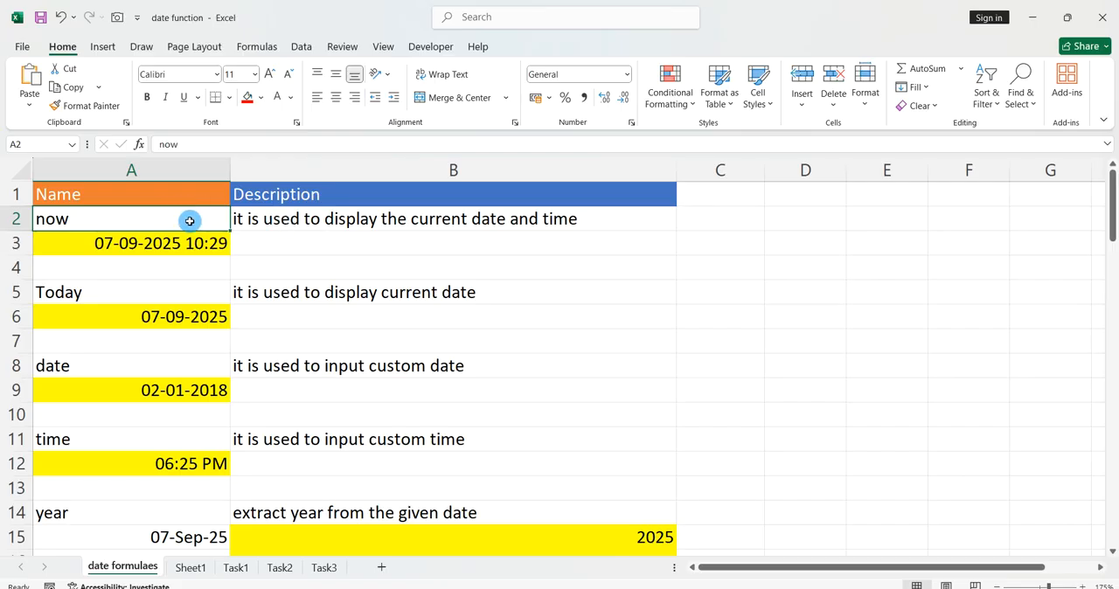
click(282, 247)
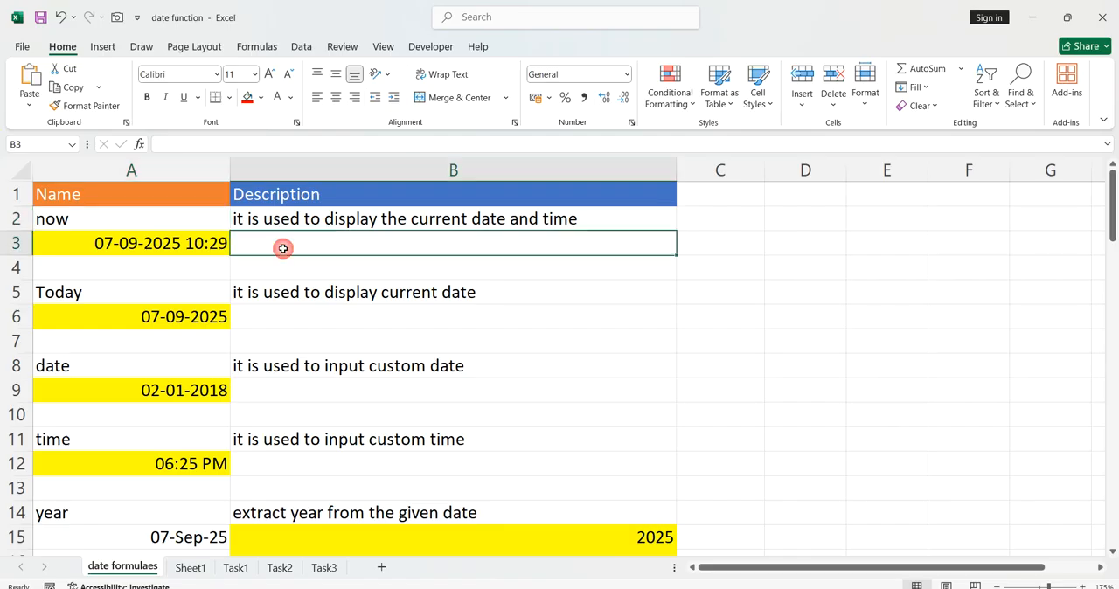
click(198, 221)
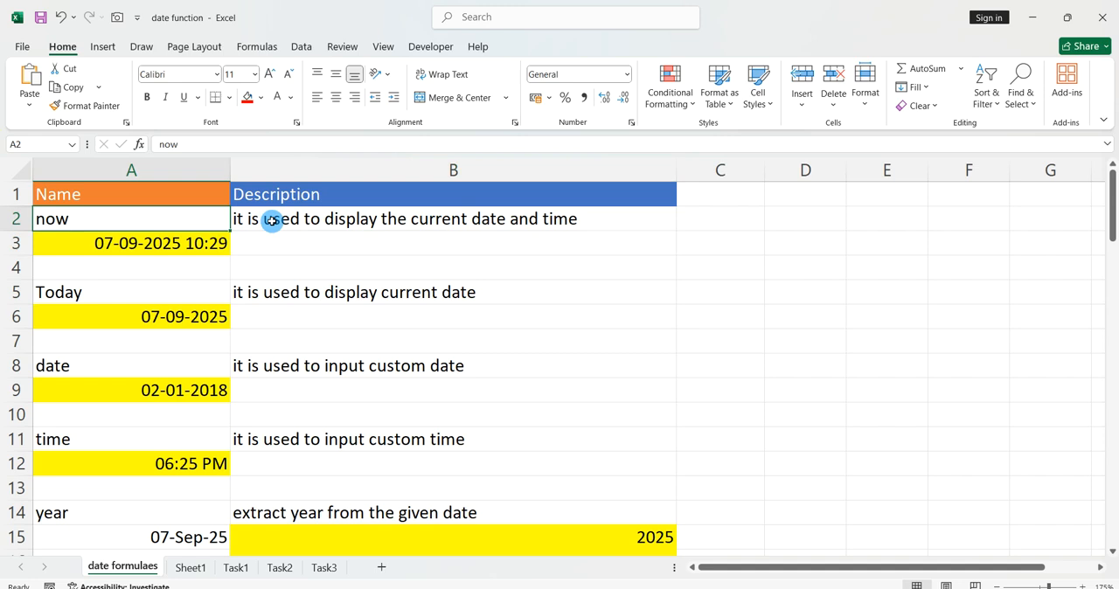
click(194, 244)
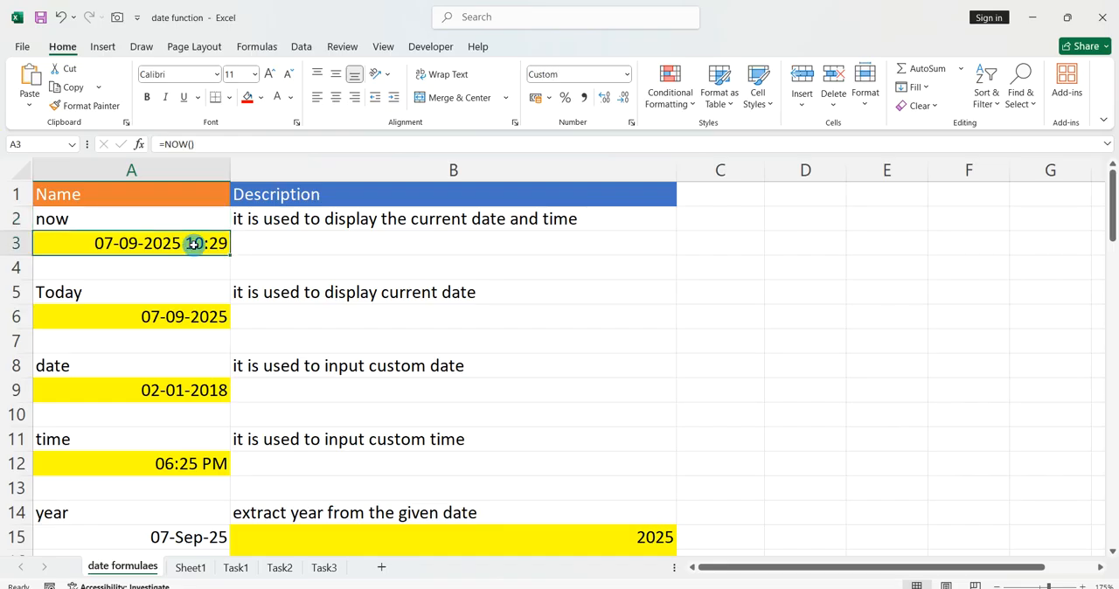
text(=now)
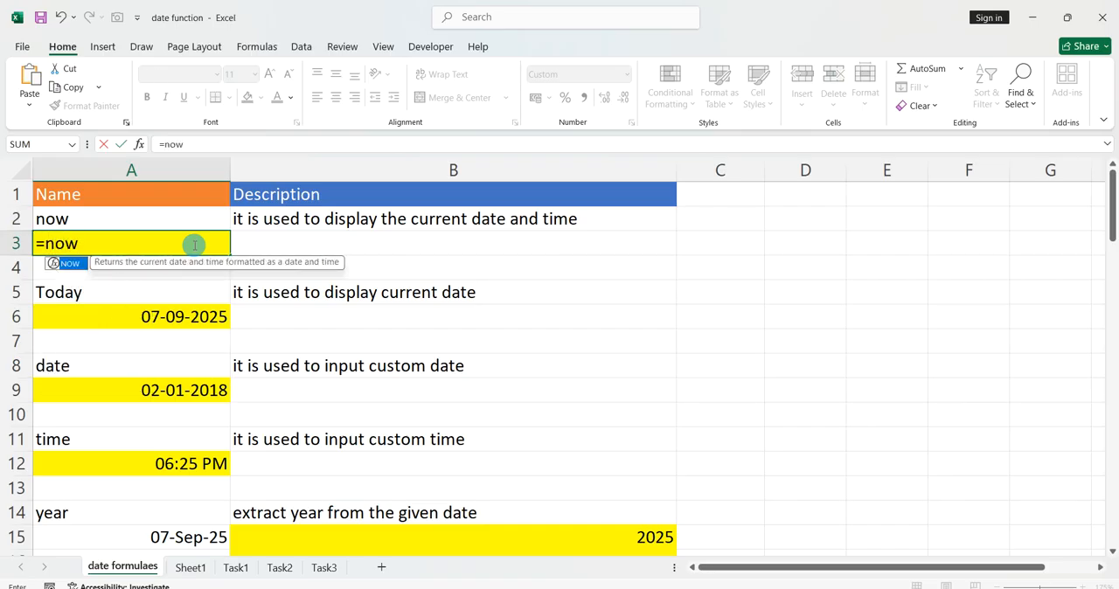
key(BackSpace)
key(BackSpace)
key(BackSpace)
key(BackSpace)
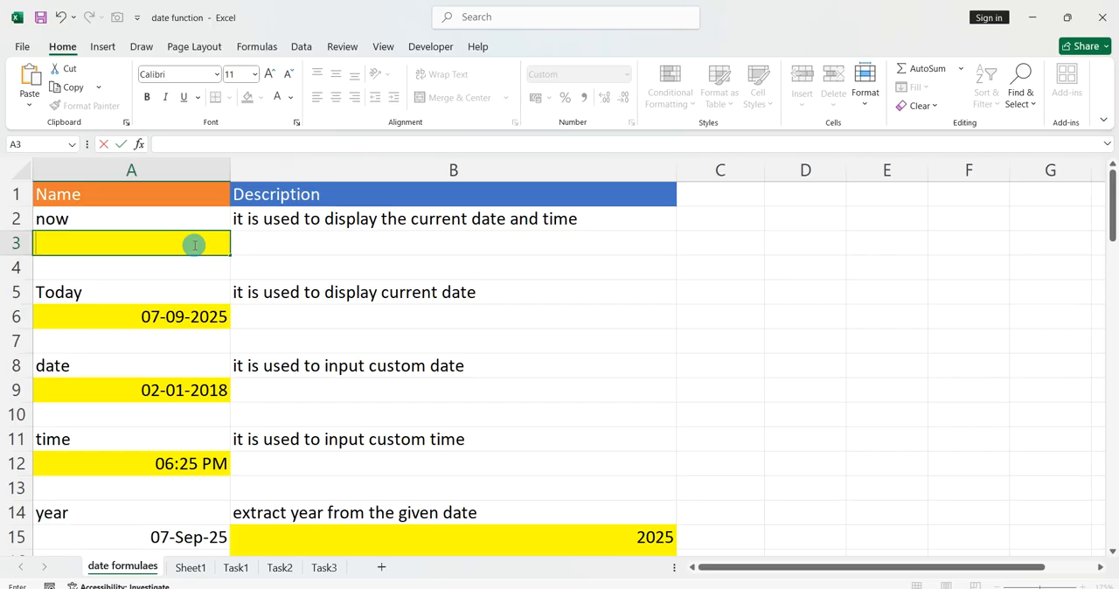
text(=)
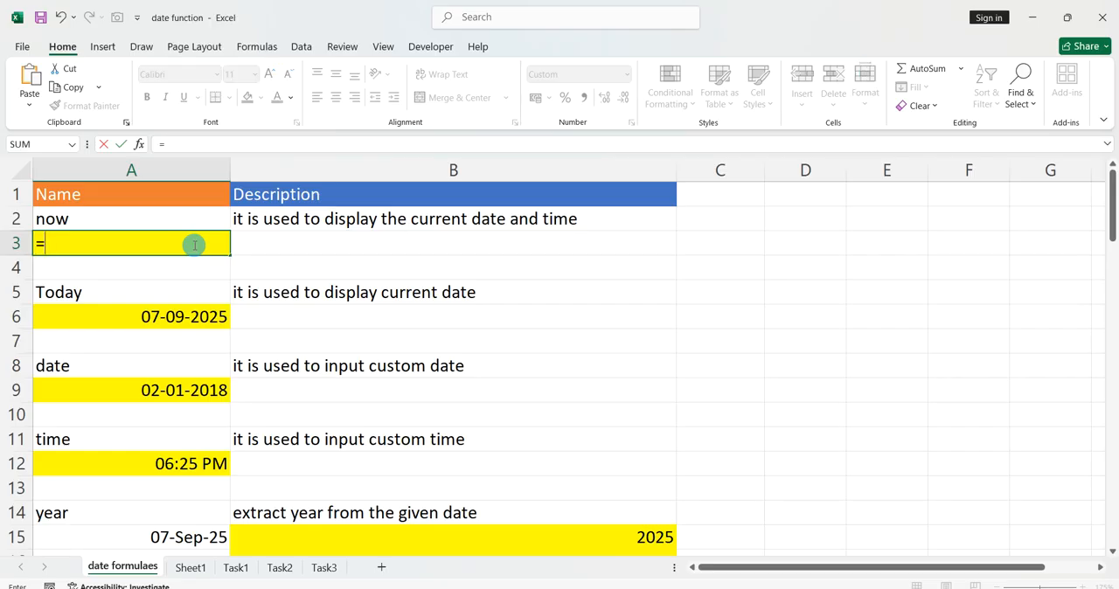
key(BackSpace)
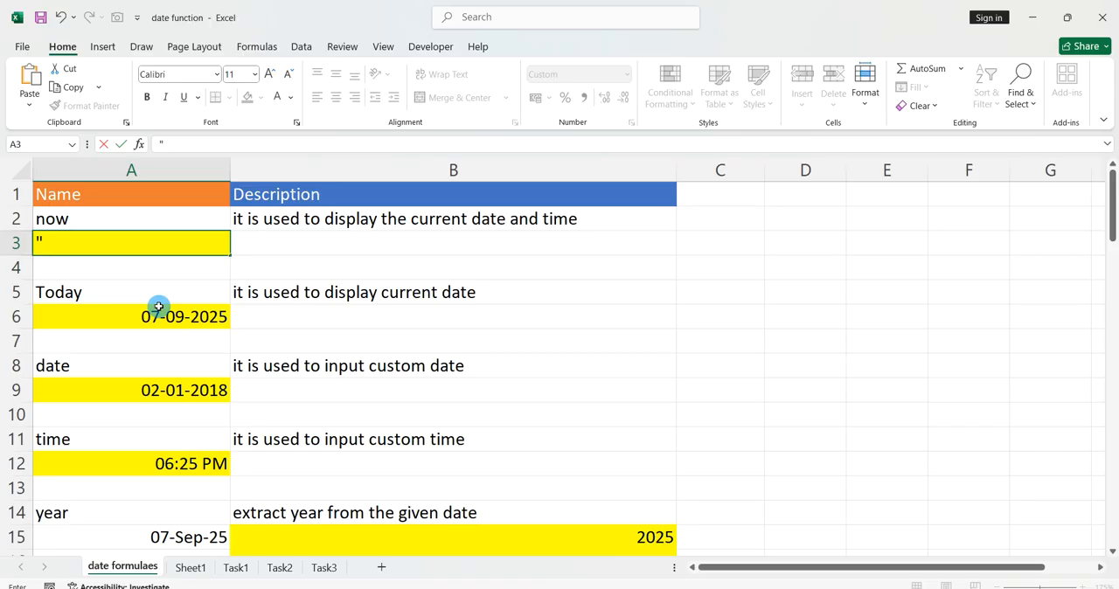
Enter "now() with a leading quotation mark in cell A3, and replace it with the number 11.
text(now())
key(Return)
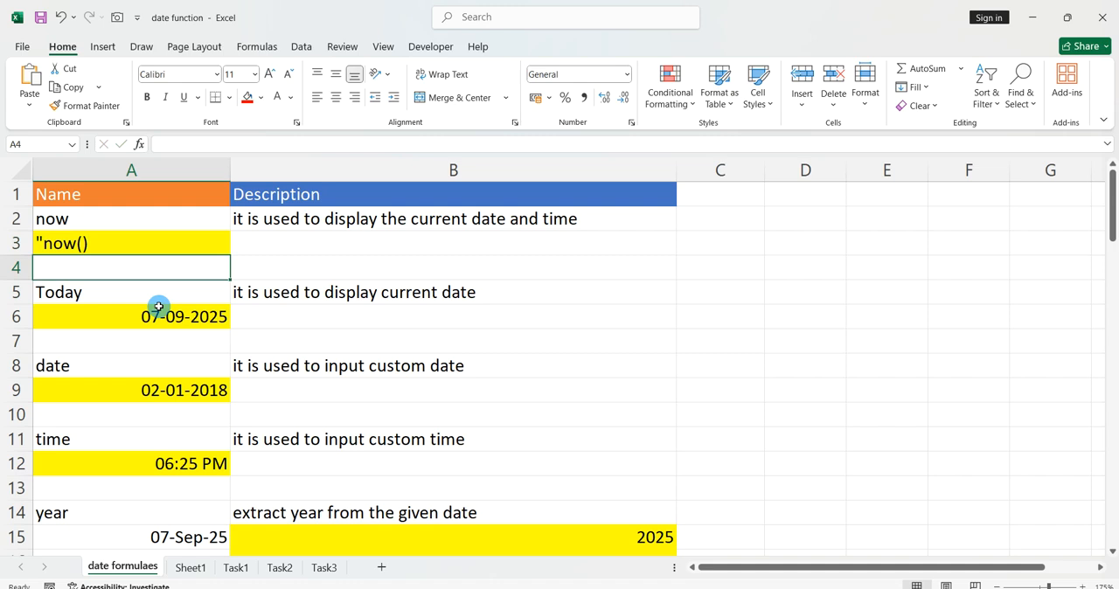
key(Up)
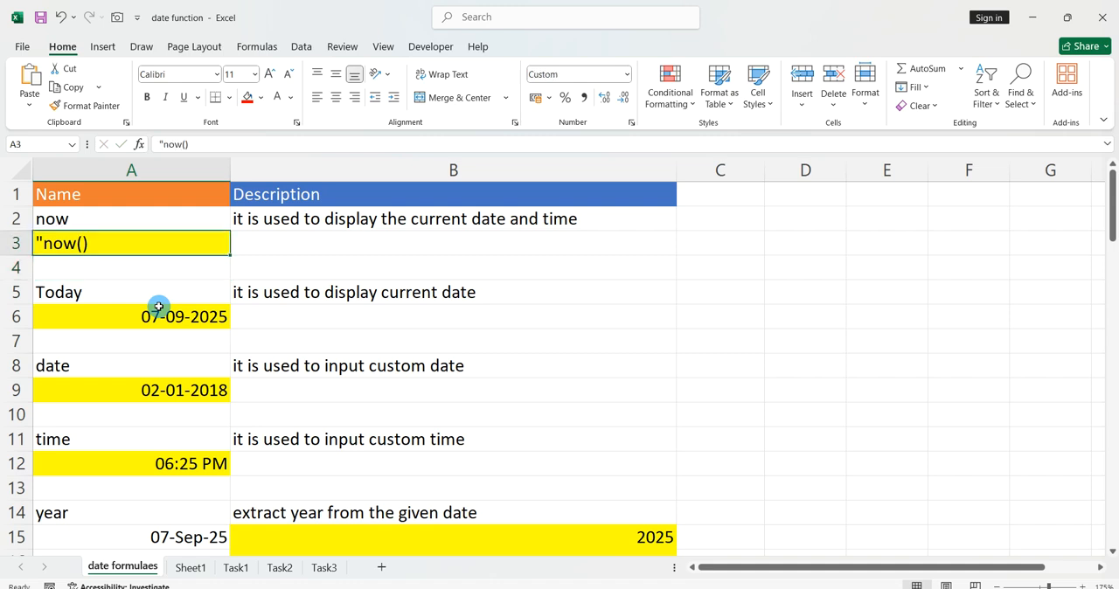
text(11)
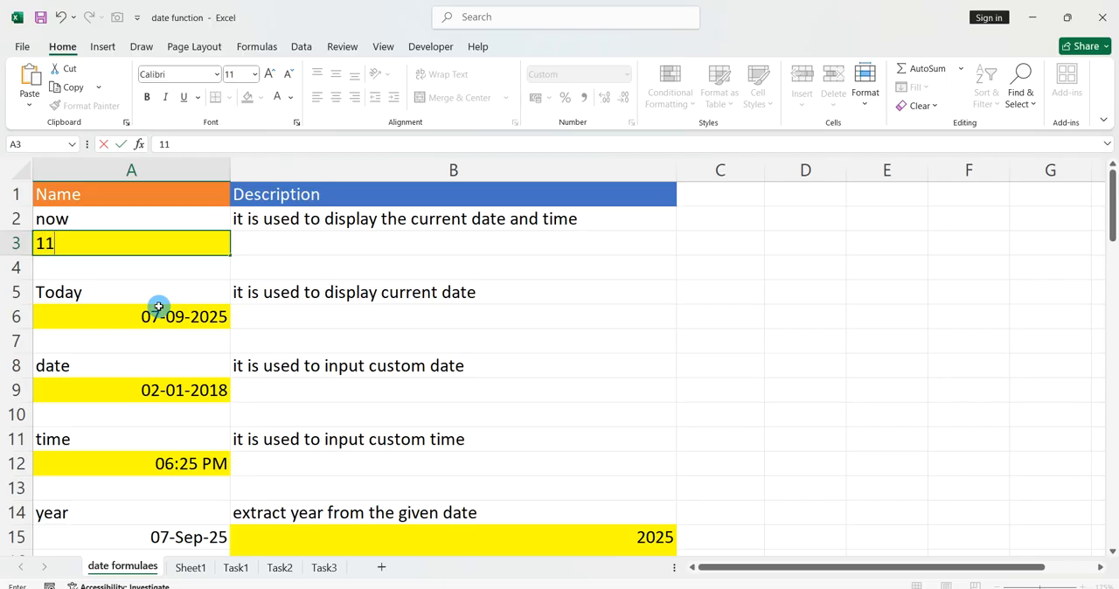
key(ctrl+Return)
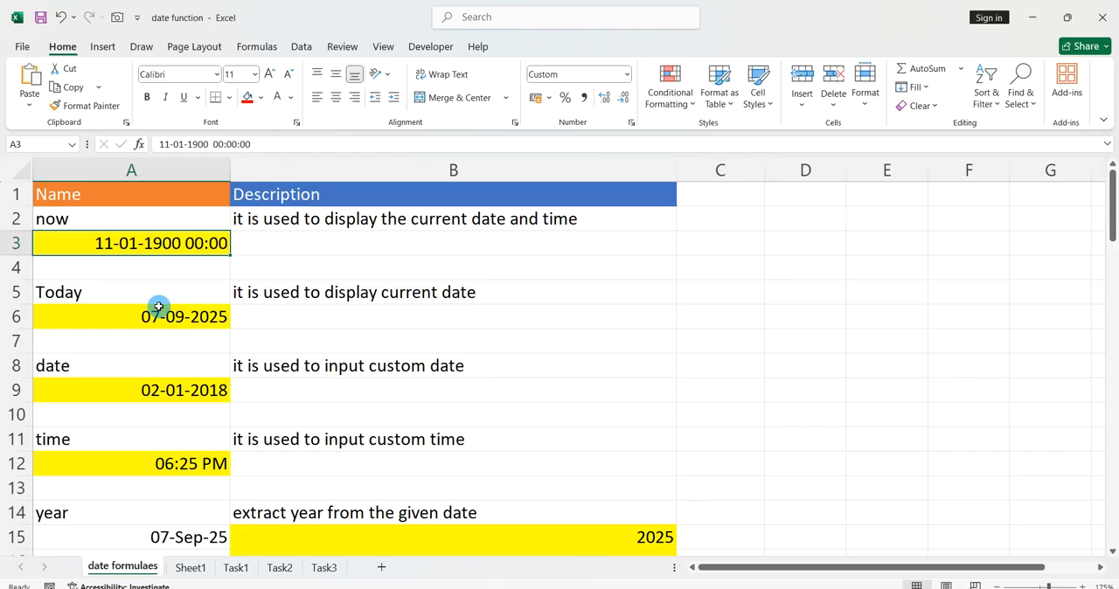
Clear the contents of cell A3 below the now label.
key(Down)
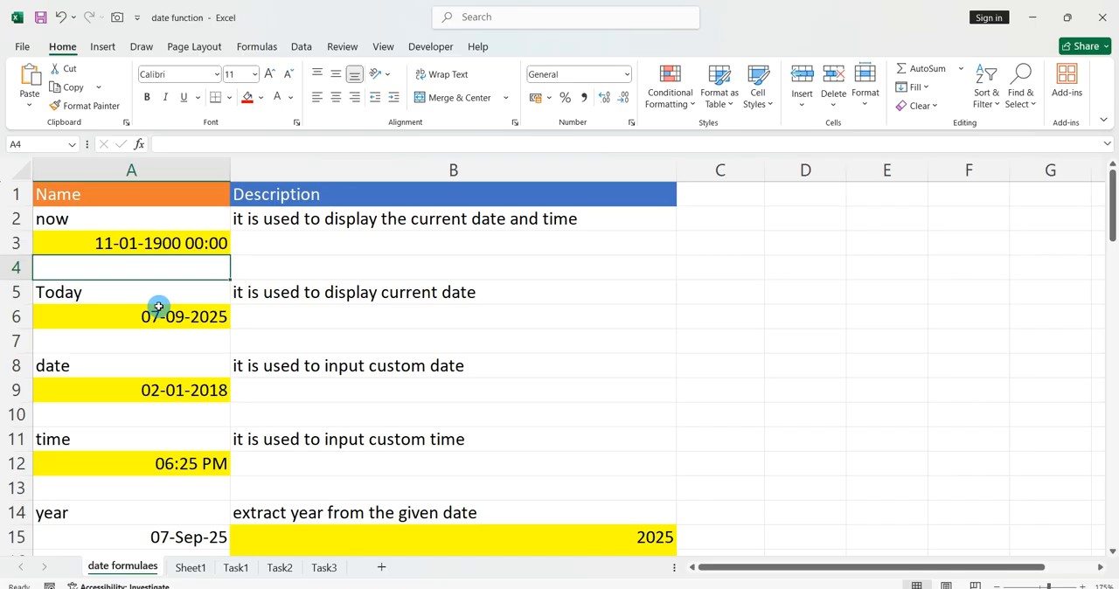
key(Down)
key(Up)
key(Up)
text(=)
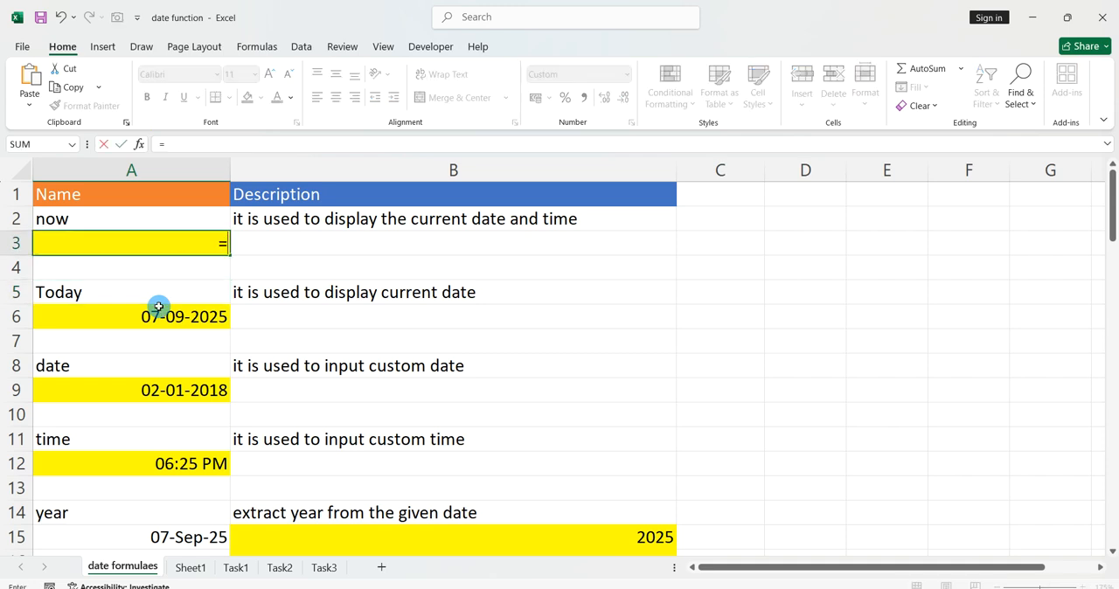
key(BackSpace)
key(Return)
Enter the current date and time formula in cell A3 with a leading plus sign, as +now().
key(Up)
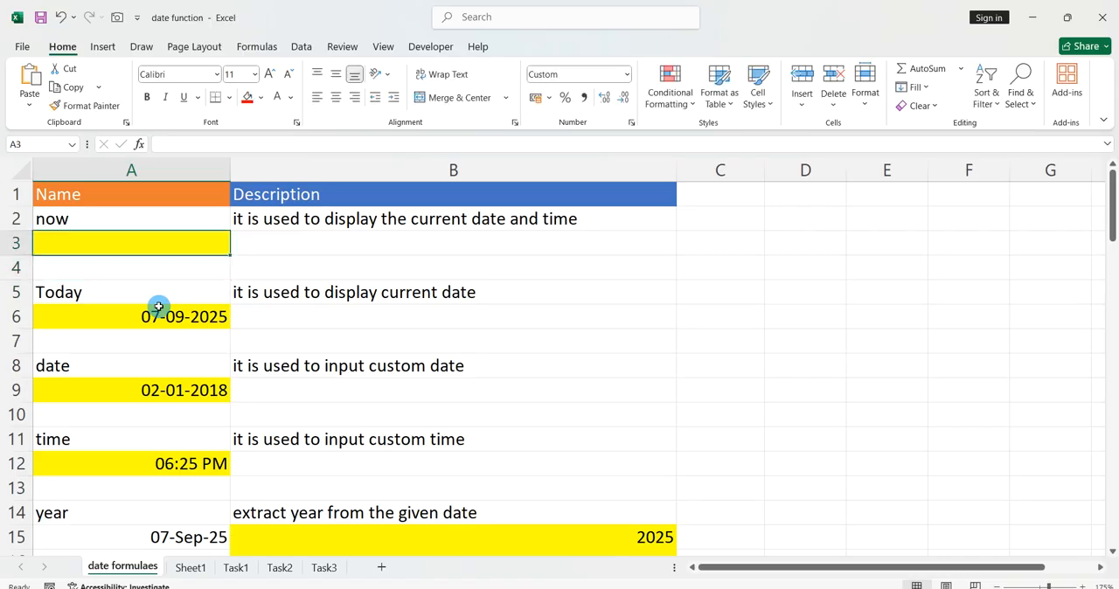
text(+)
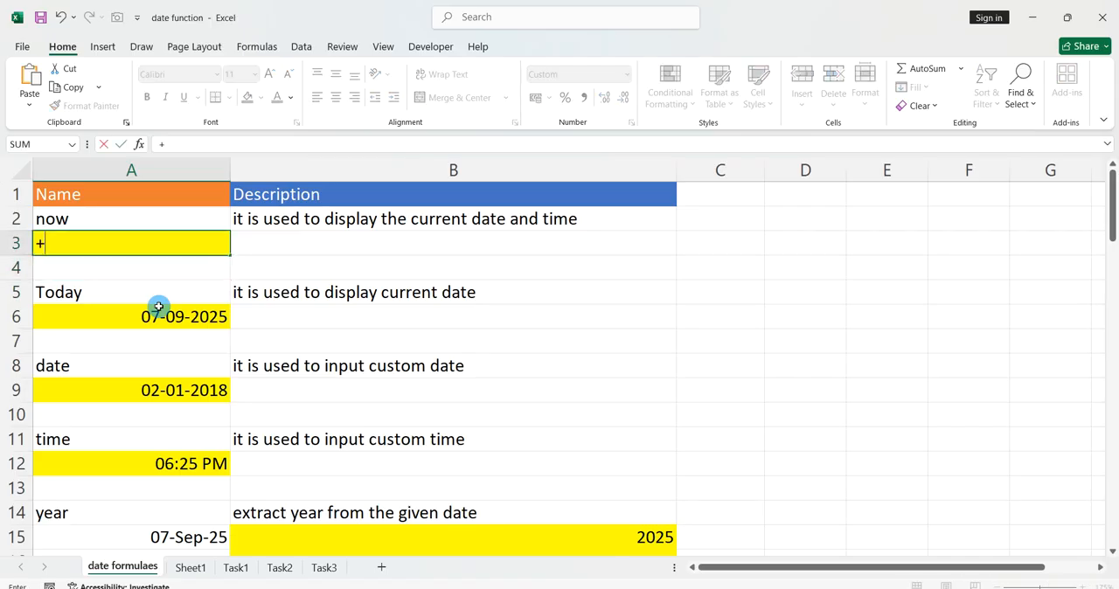
text(now)
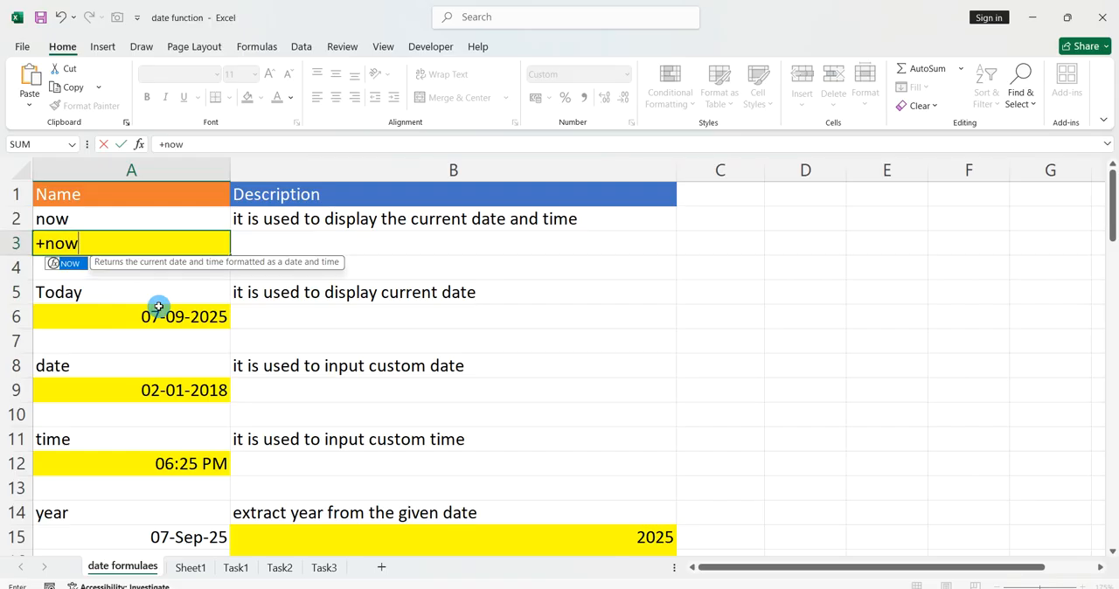
text(())
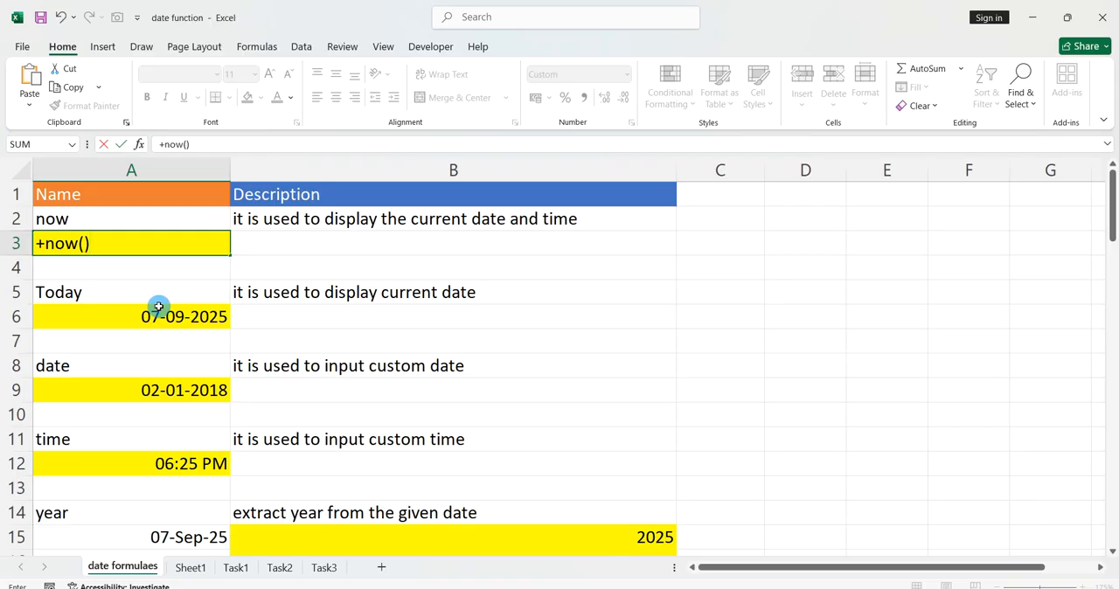
key(Return)
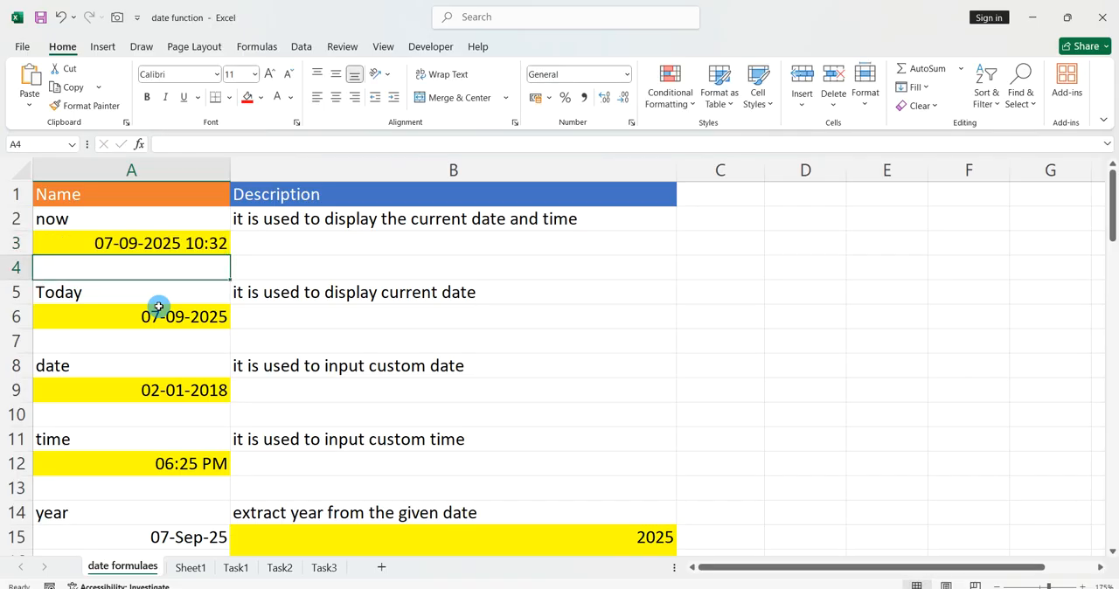
Clear cell A6 below the Today label and enter the formula =today() in it.
click(204, 293)
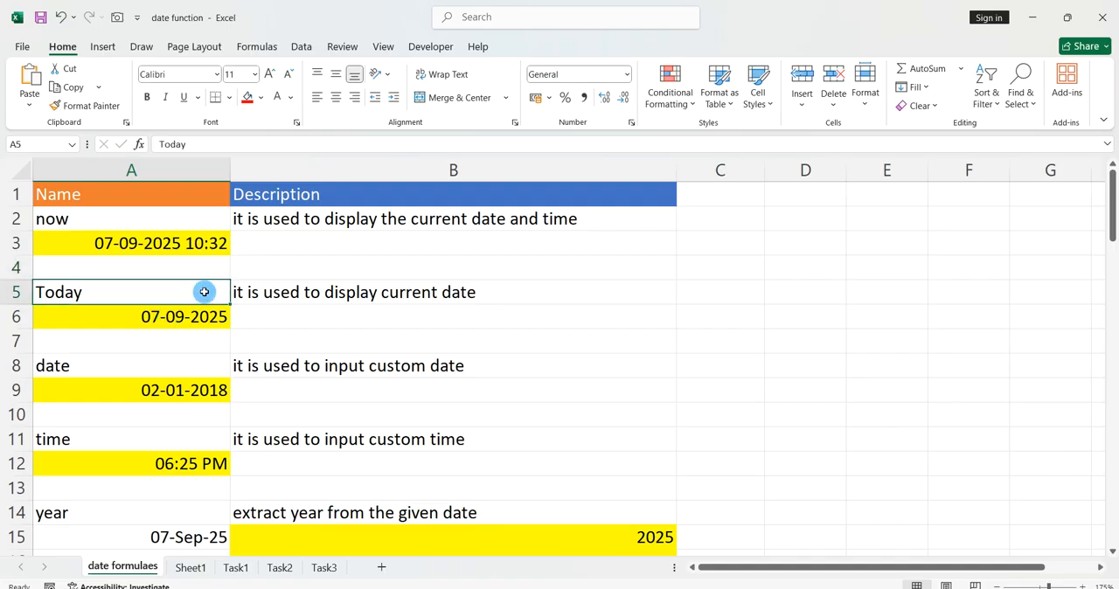
drag(207, 344, 214, 321)
key(Delete)
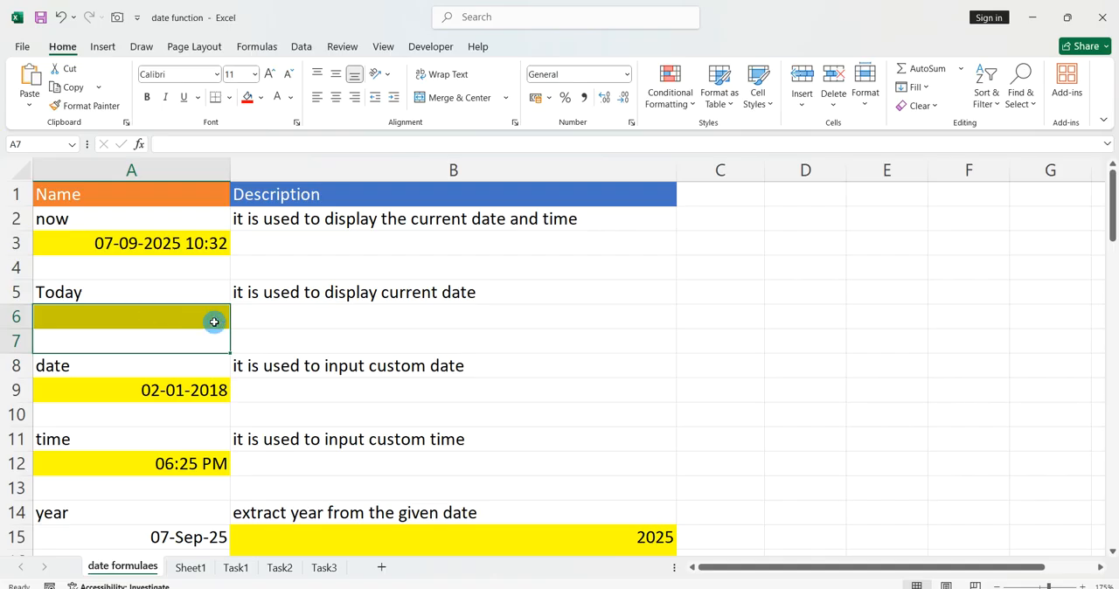
click(214, 322)
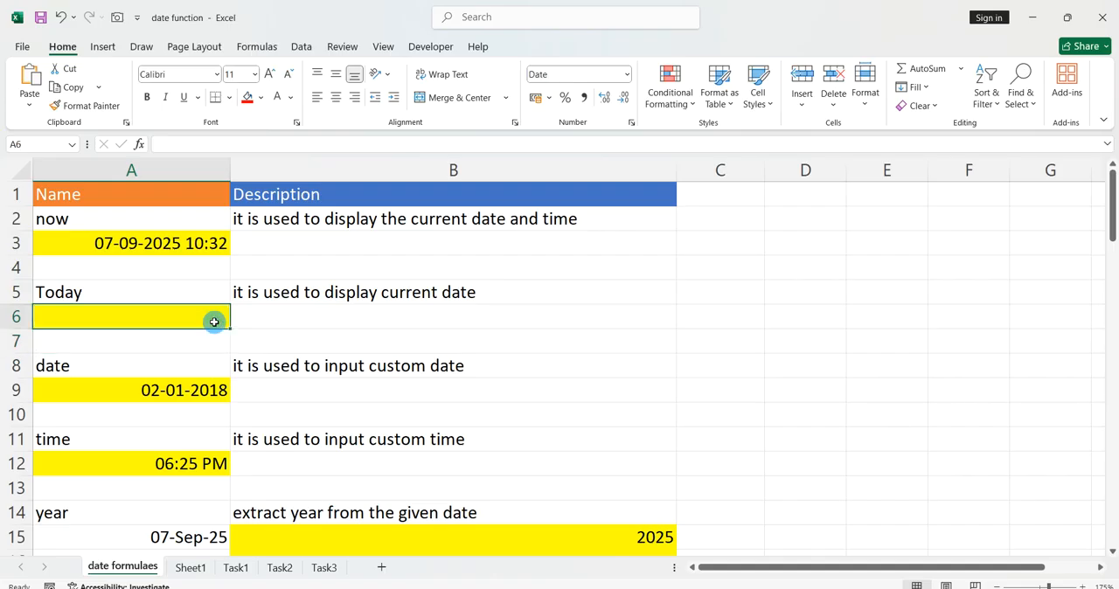
text(=)
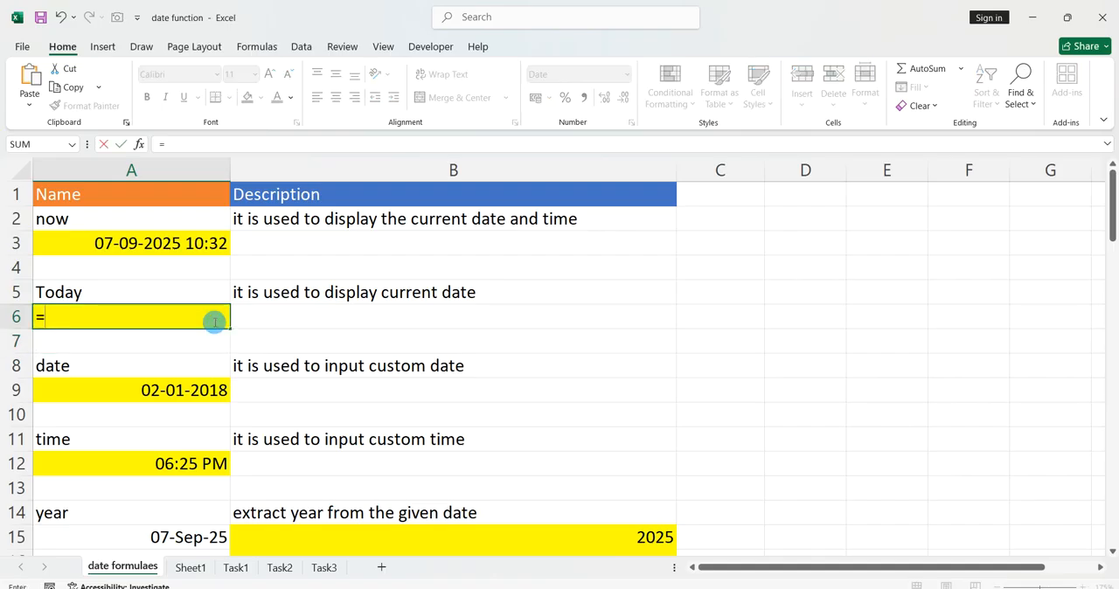
text(today())
key(Return)
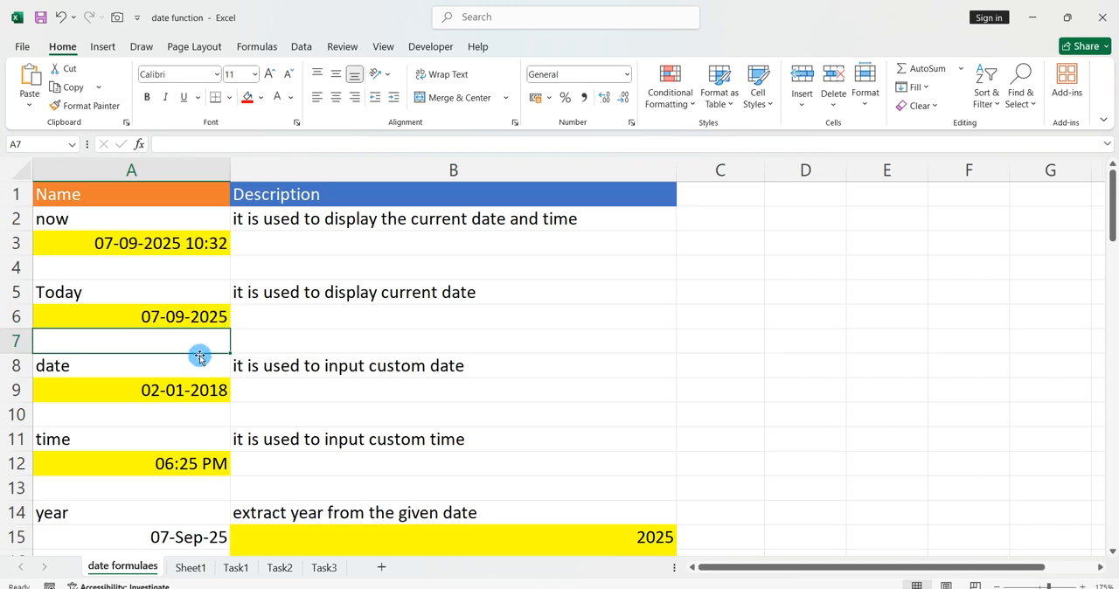
Erase the contents of cell A9 below the date label and begin a DATE formula there with =date(.
scroll(200, 351, down, 1)
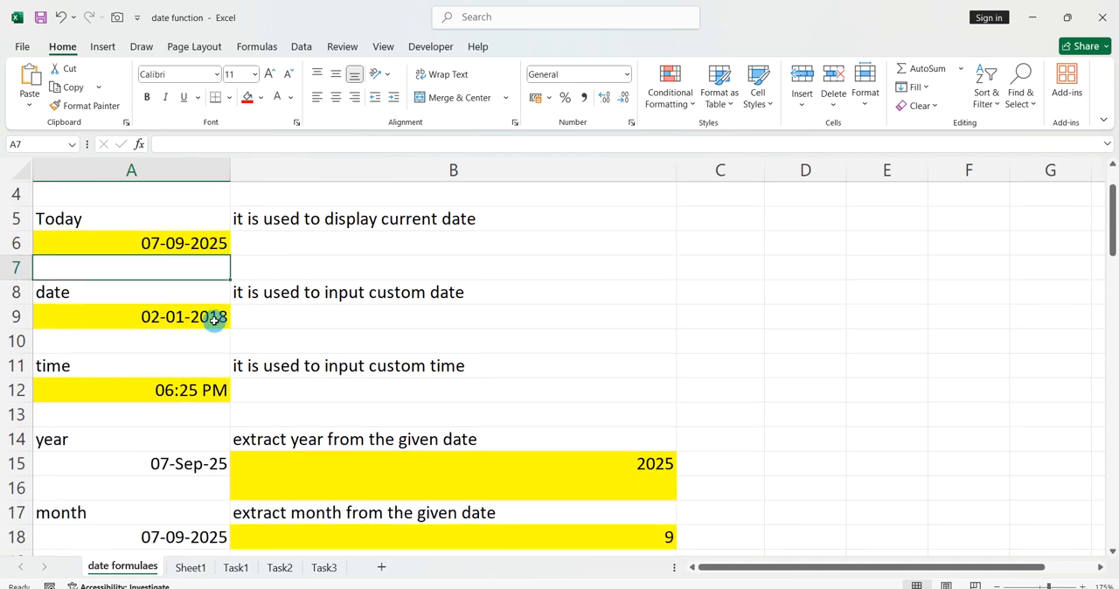
click(214, 321)
double_click(215, 321)
key(BackSpace)
key(BackSpace)
key(BackSpace)
key(BackSpace)
key(BackSpace)
key(BackSpace)
key(BackSpace)
key(BackSpace)
key(BackSpace)
key(BackSpace)
key(BackSpace)
key(BackSpace)
key(BackSpace)
key(BackSpace)
key(BackSpace)
text(=)
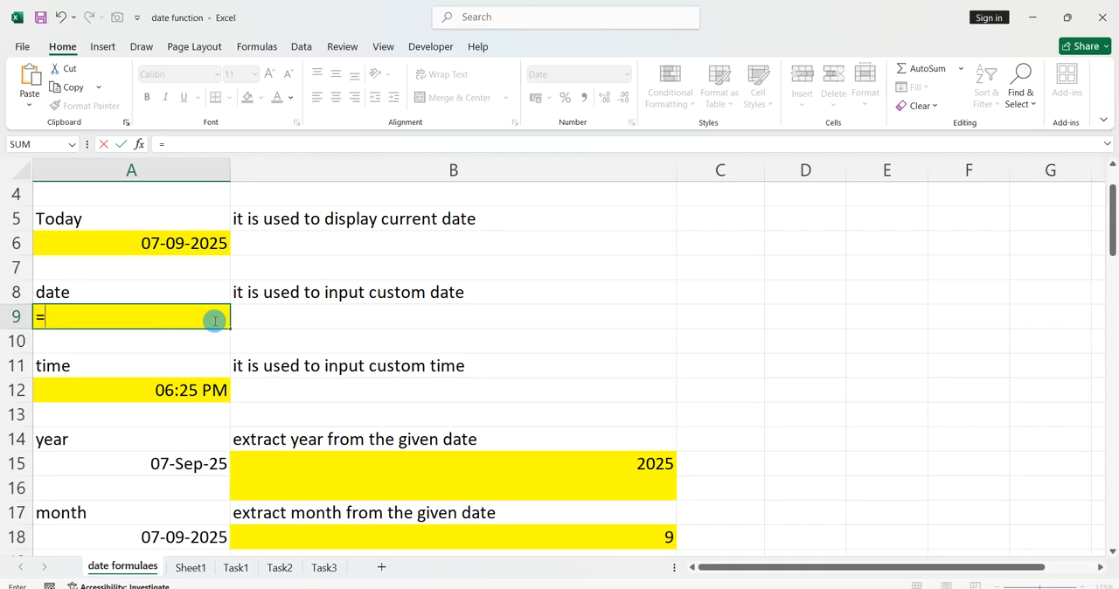
text(date()
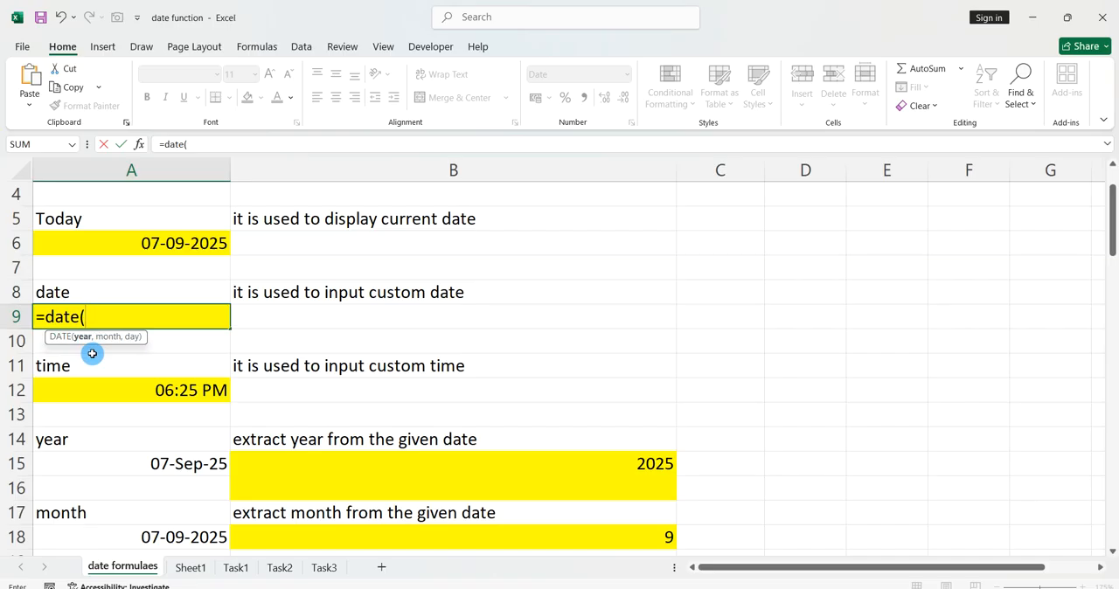
Launch ZoomIt.exe and magnify the screen around the unfinished DATE formula in cell A9.
key(super)
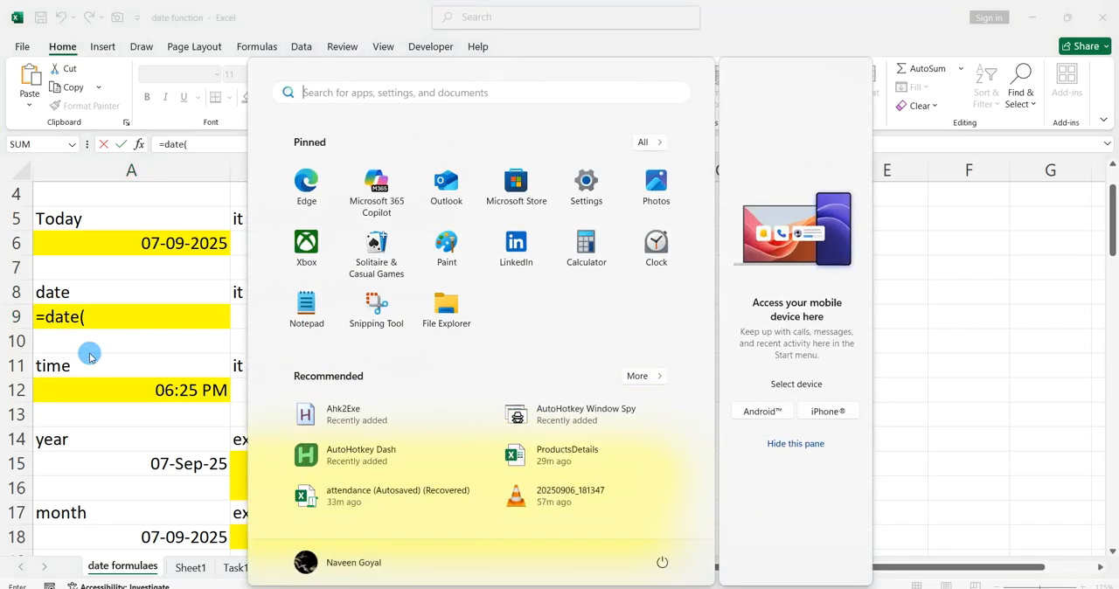
text(zoomi)
text(t.exe)
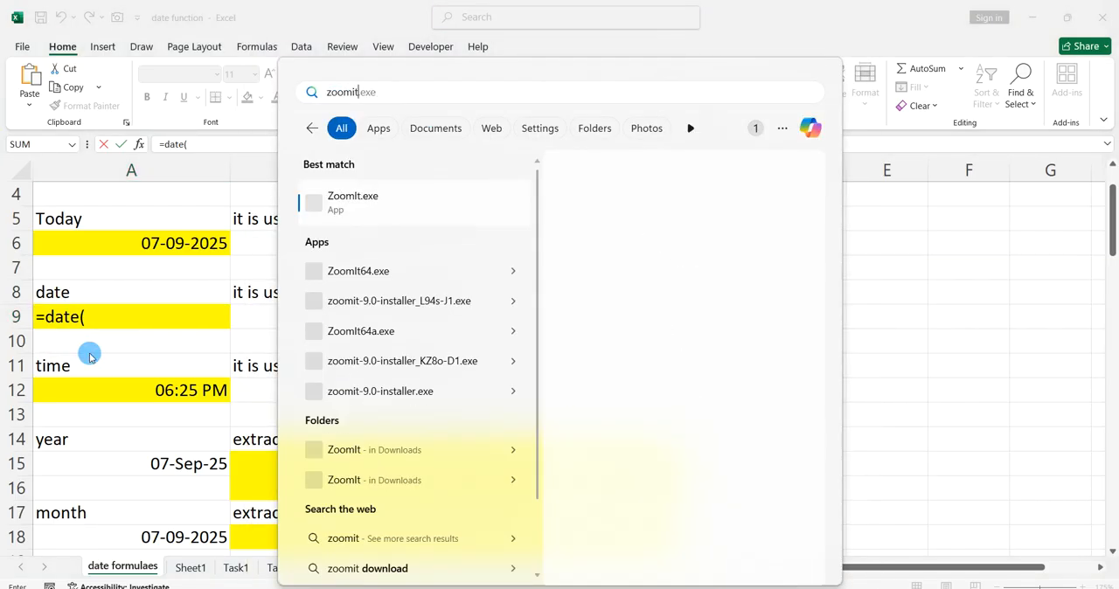
click(346, 203)
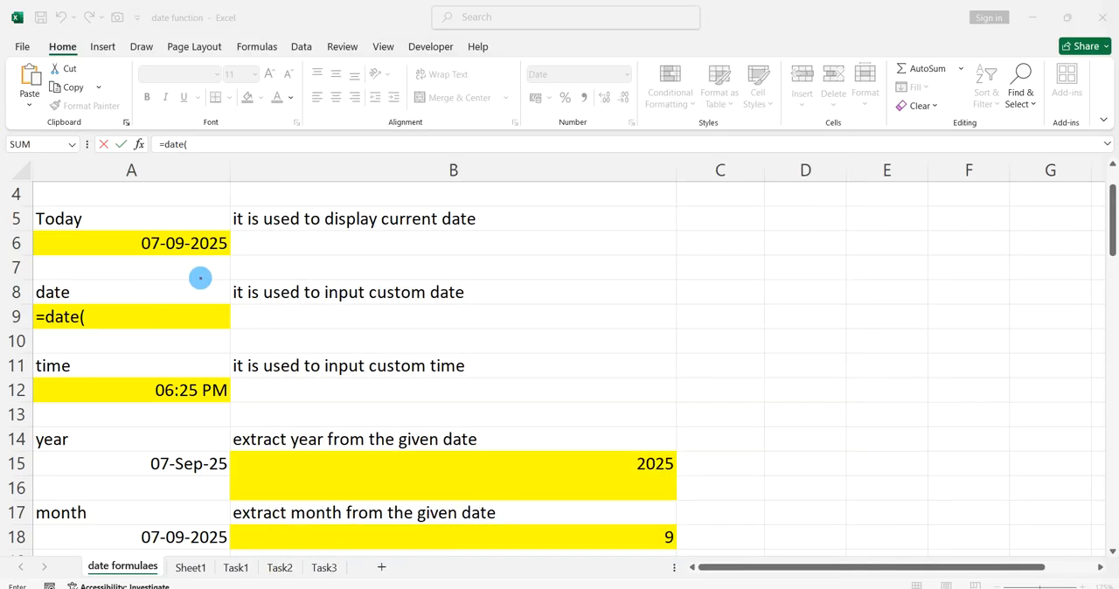
click(136, 316)
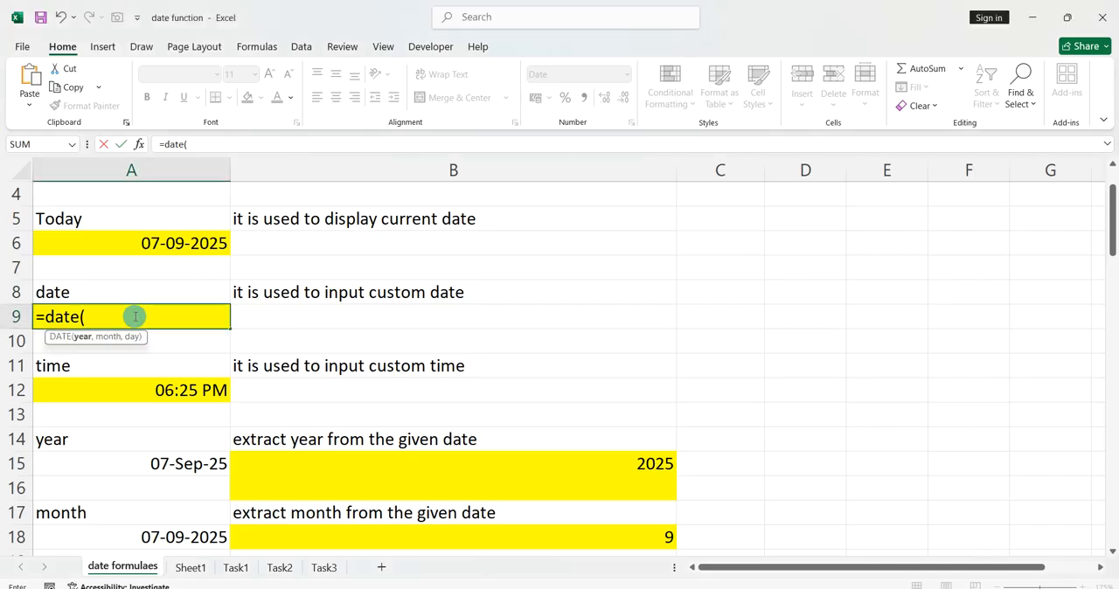
key(ctrl+1)
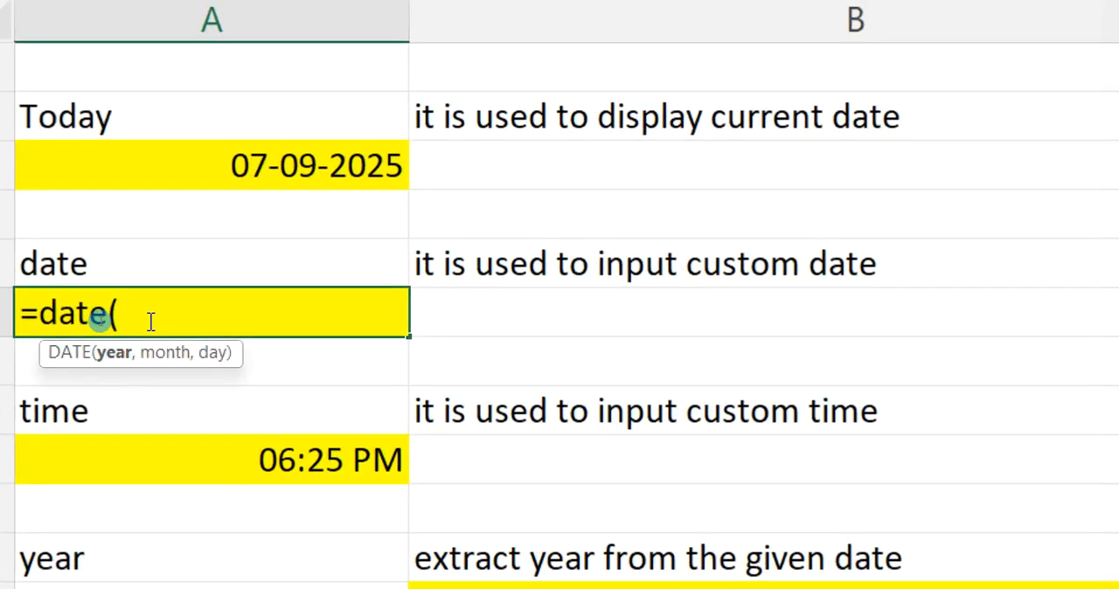
Complete the DATE formula in cell A9 with year 2025, month 8 and day 15, as =date(2025,8,15).
text(2025,)
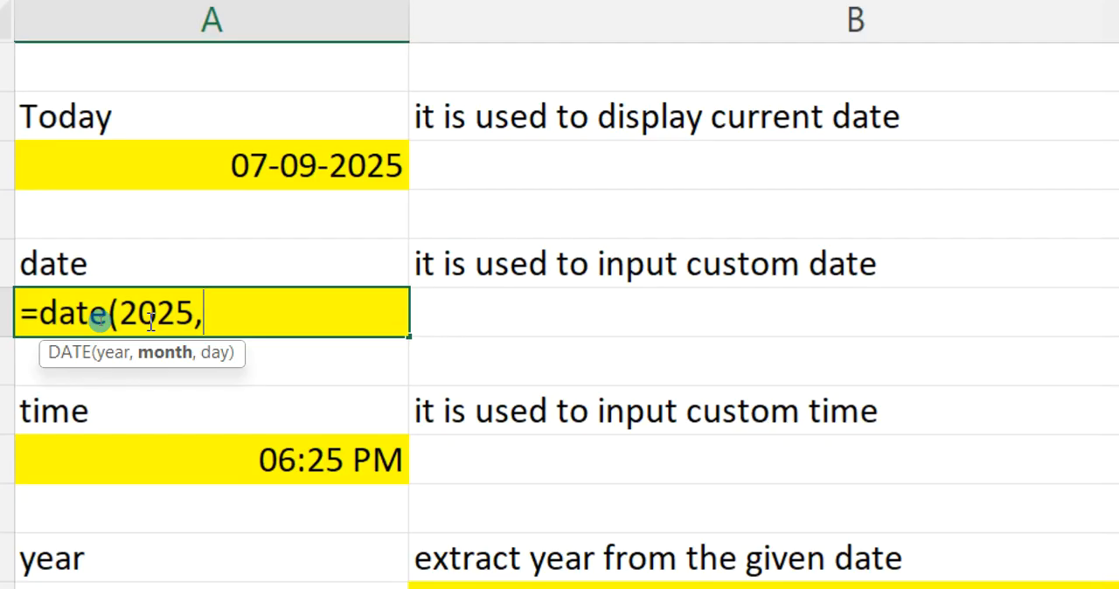
text(8,15)
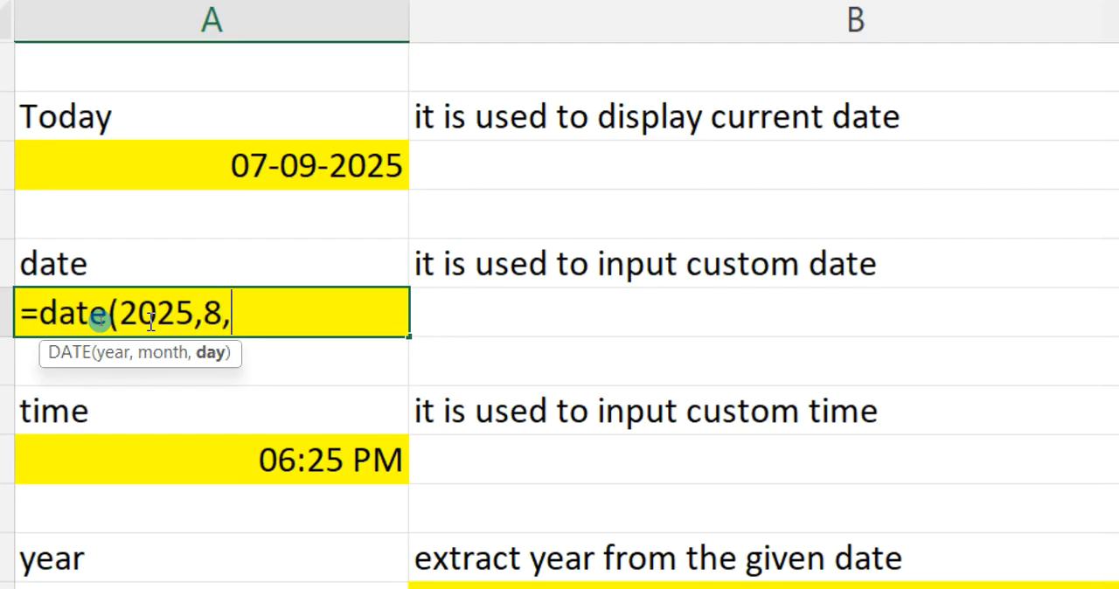
text())
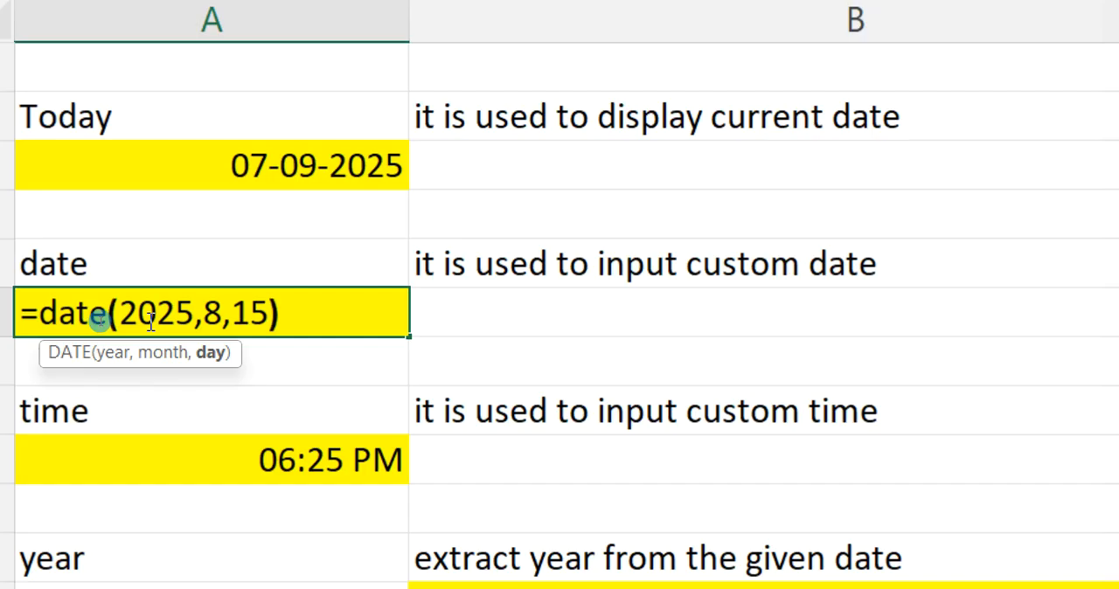
key(Return)
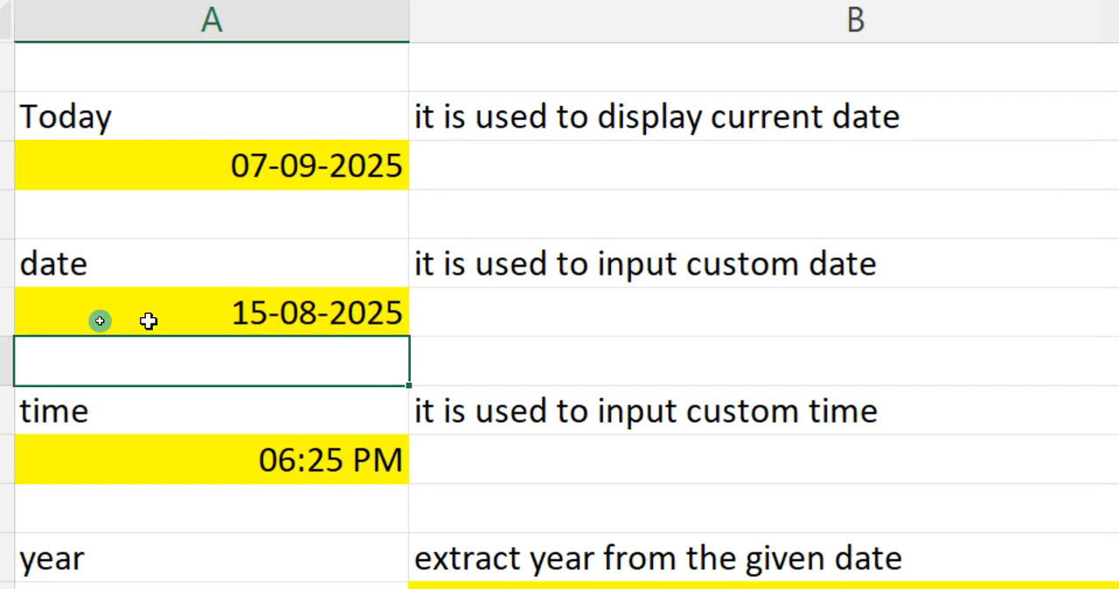
Enter the formula =time(7,12,0) in cell A12 below the time label.
key(Down)
key(Down)
text(=)
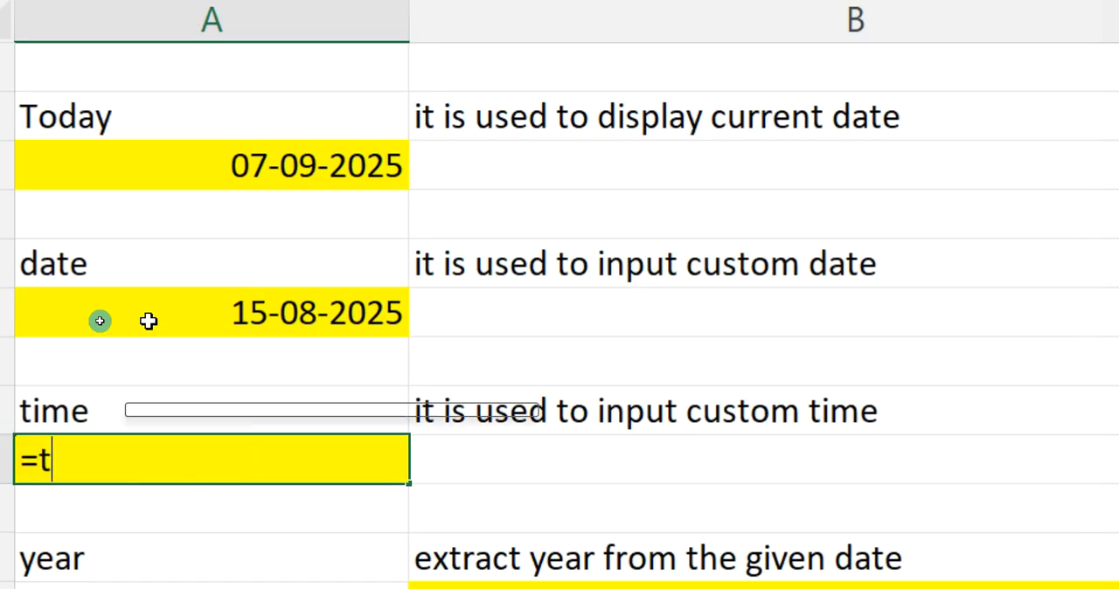
text(time()
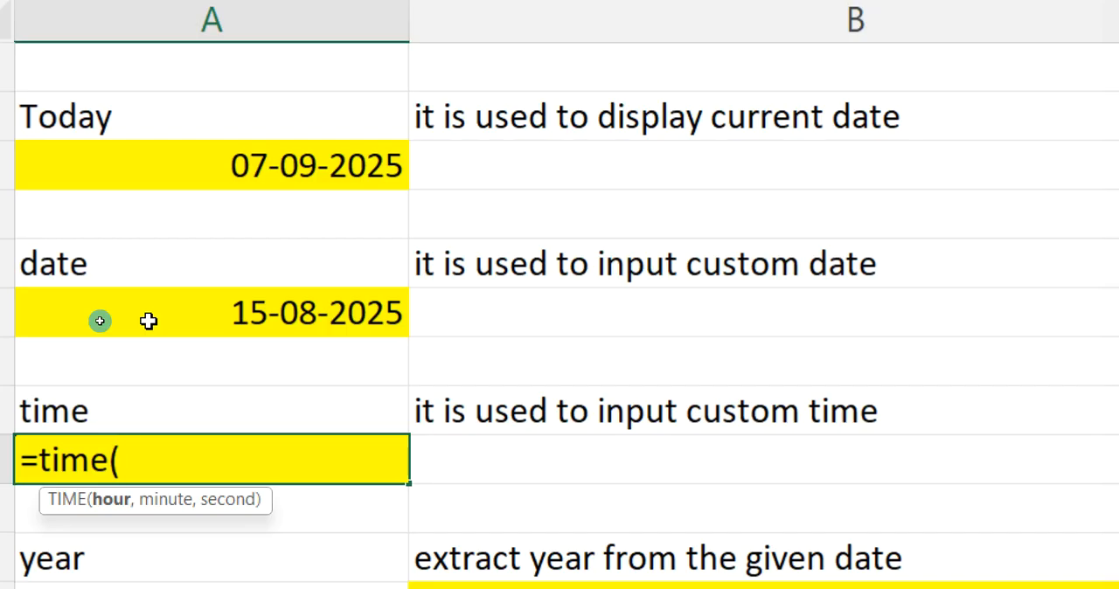
text(7,12,0))
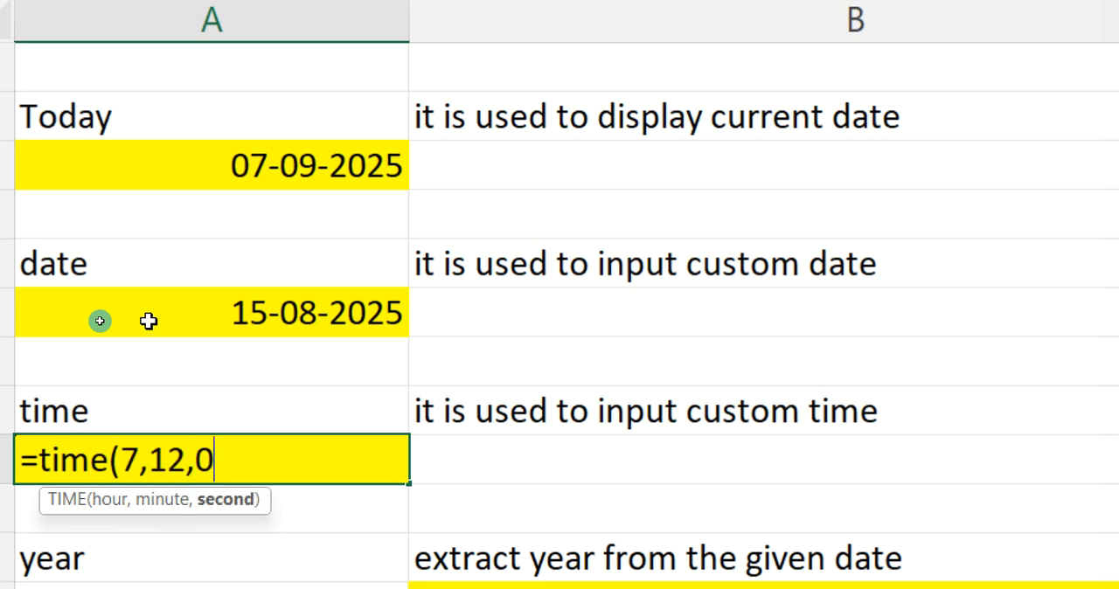
key(Return)
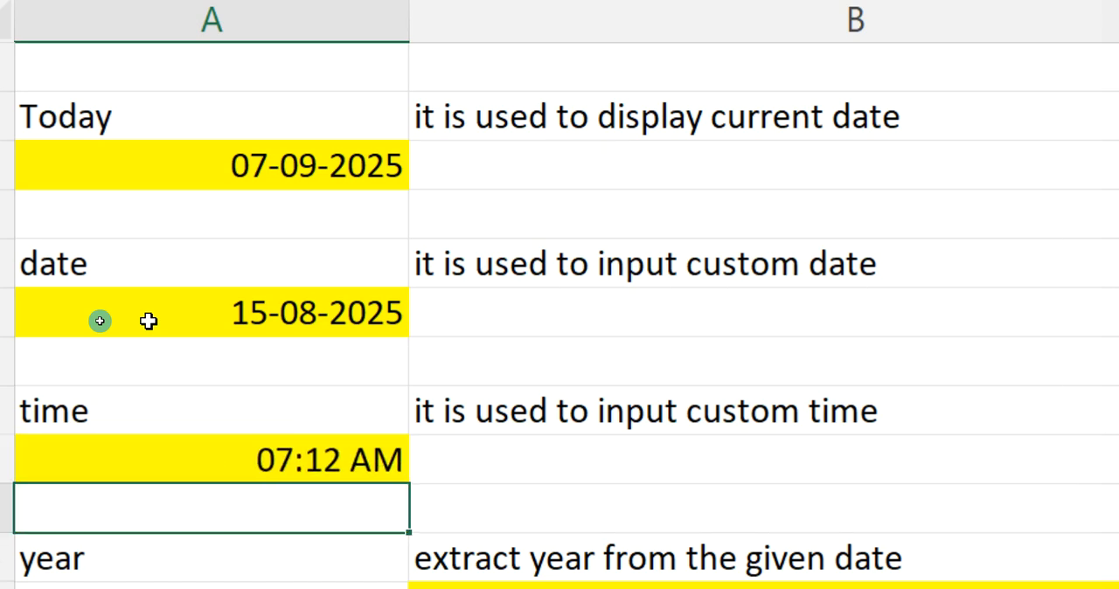
Enter the formula =year(A15) in cell B15 to extract the year from the date beside it.
scroll(252, 399, down, 3)
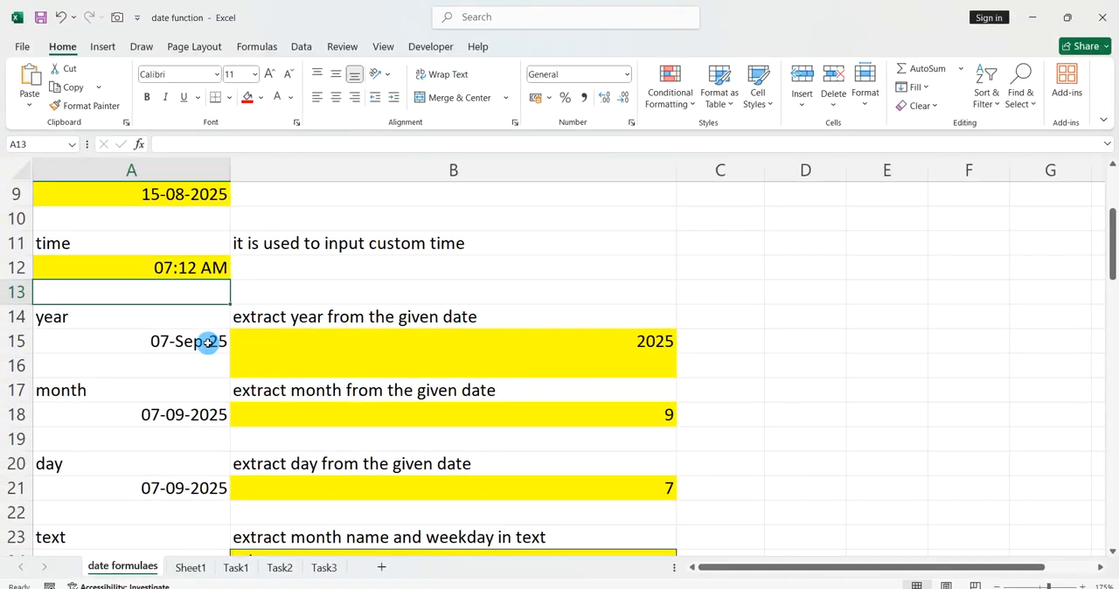
click(326, 342)
text(=ye)
key(BackSpace)
text(year()
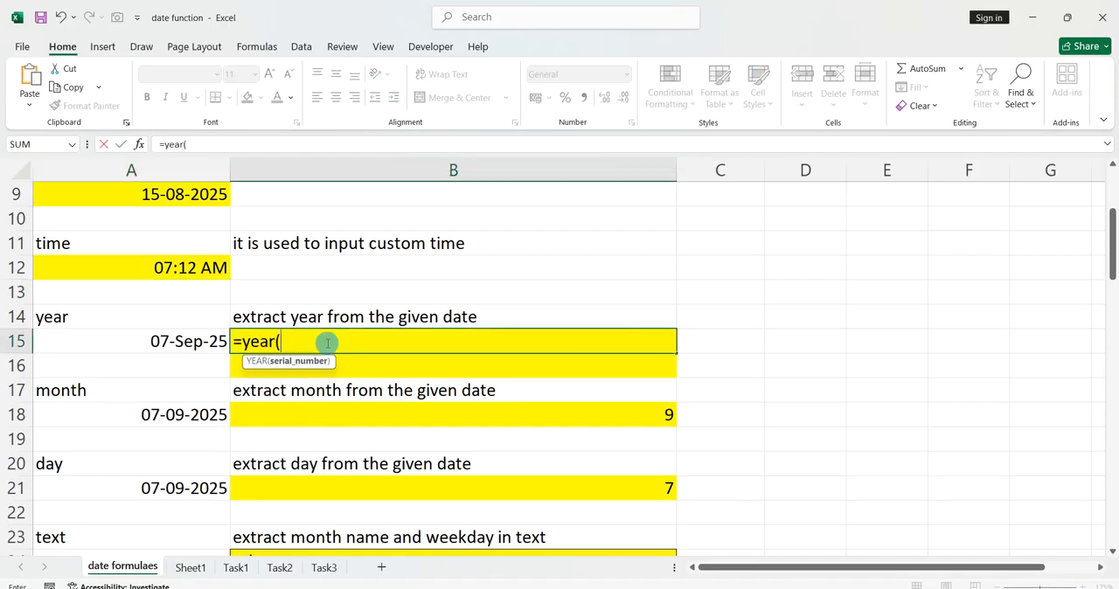
click(211, 343)
text())
key(Return)
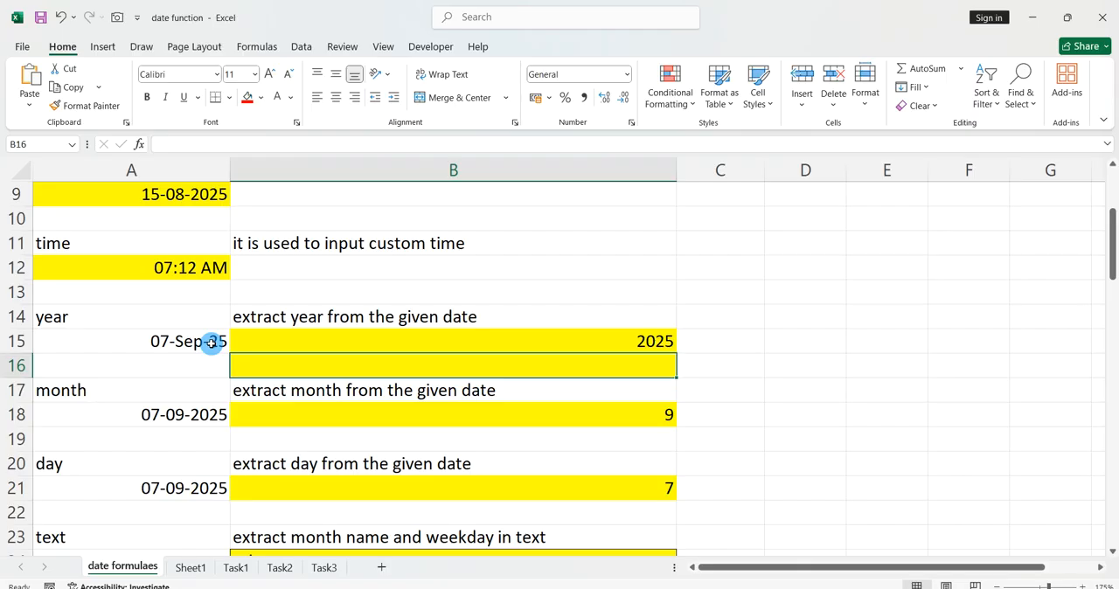
Enter the formula =month(A18) in cell B18 to extract the month from the date beside it.
scroll(212, 342, down, 2)
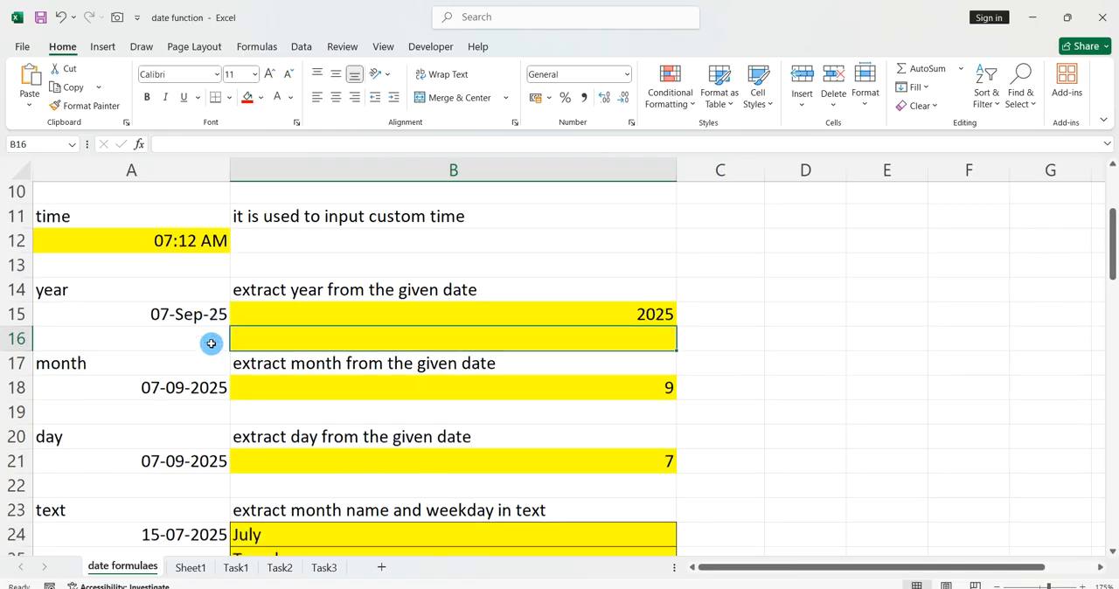
click(264, 370)
text(=month()
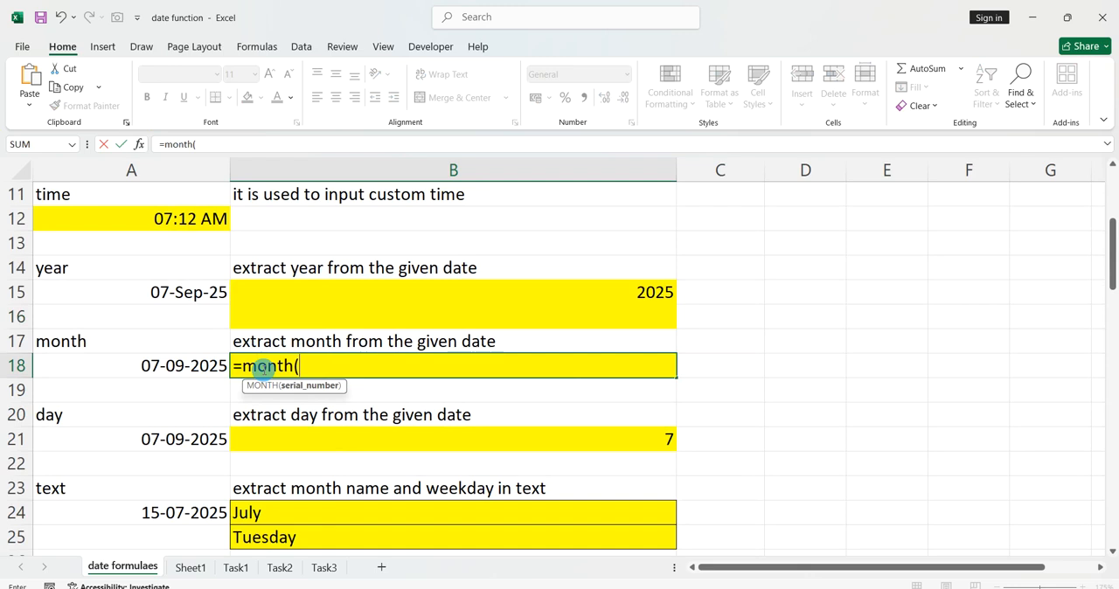
click(210, 366)
text())
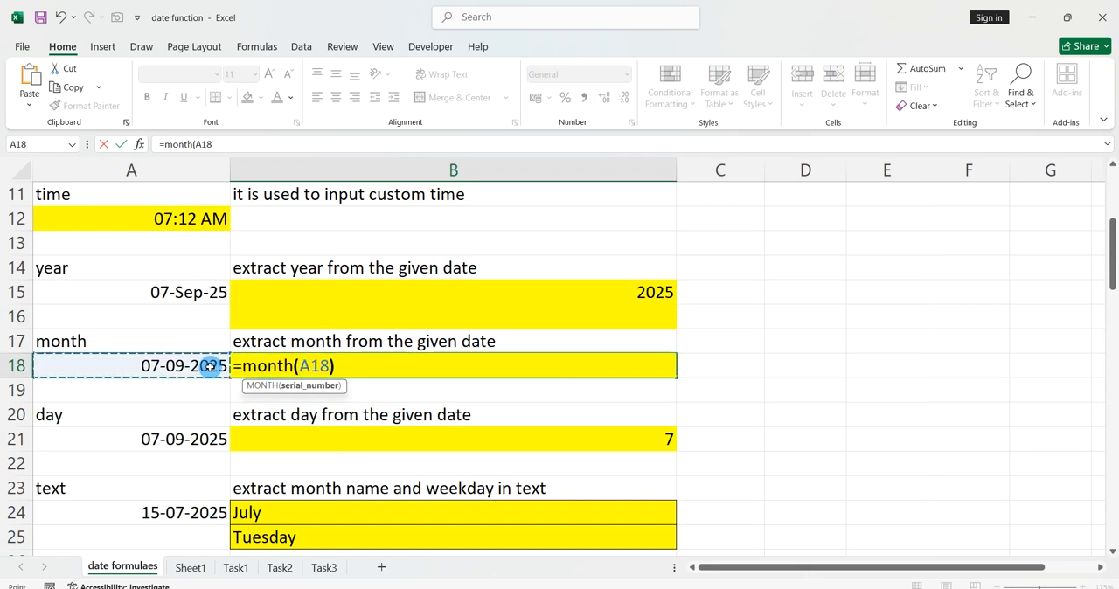
key(Return)
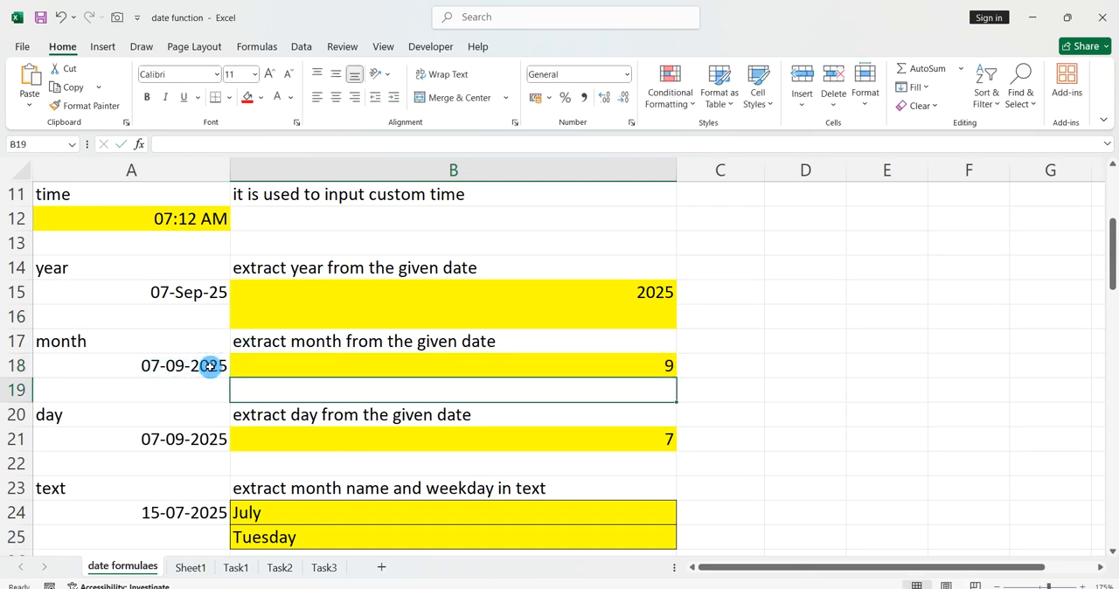
Enter the formula =day(A21) in cell B21 to extract the day from the date beside it.
scroll(210, 366, down, 1)
click(308, 374)
double_click(308, 376)
key(Escape)
text(=day()
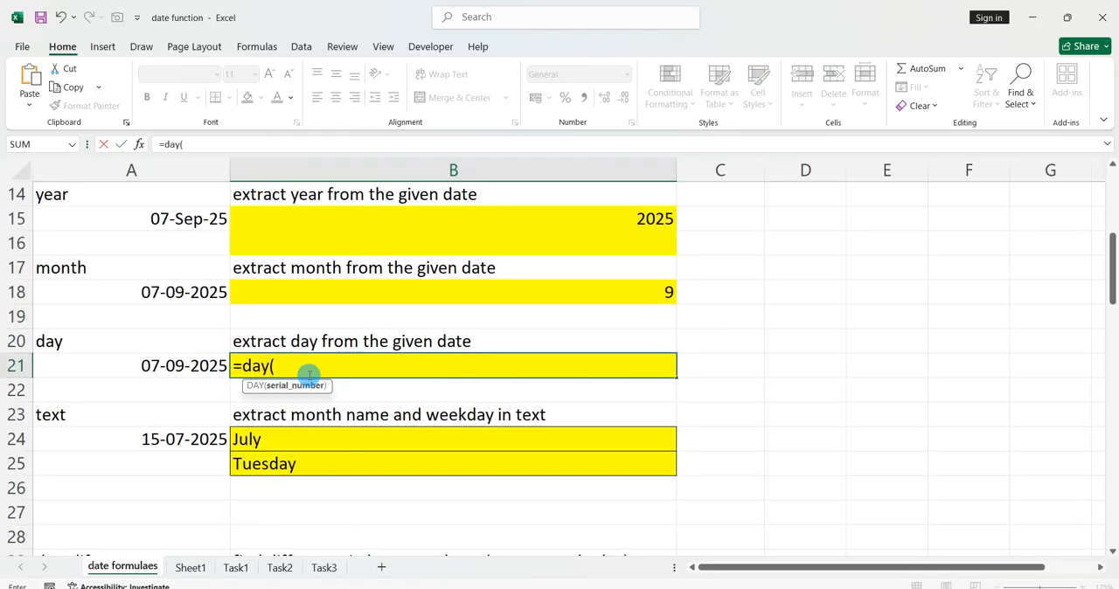
click(213, 365)
text())
key(Return)
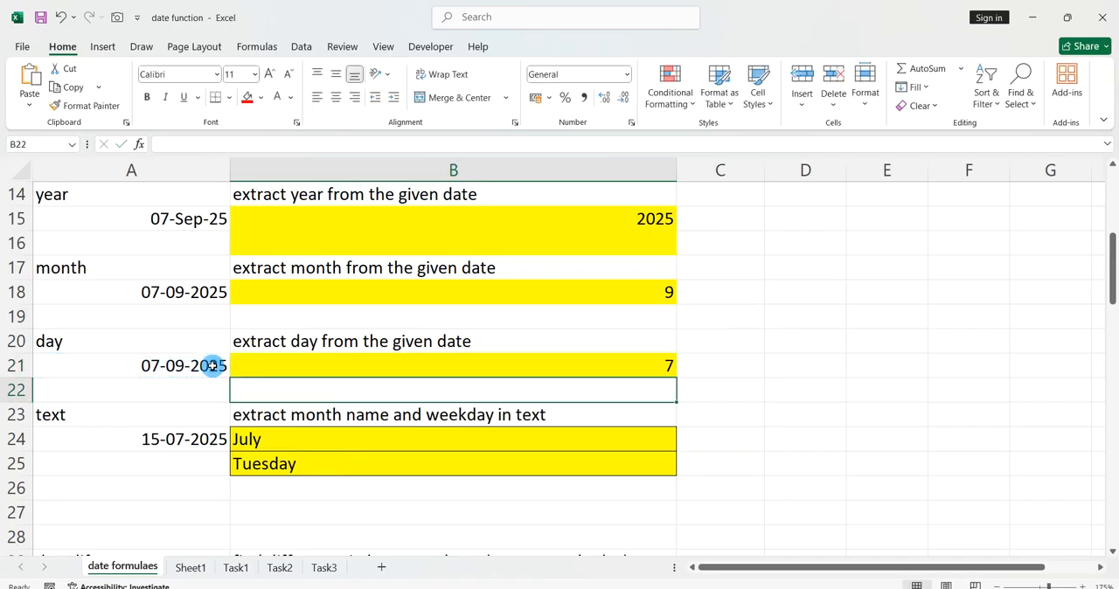
Clear the contents of cells B24:B26 in the text section, removing the existing month name and weekday.
scroll(213, 365, down, 3)
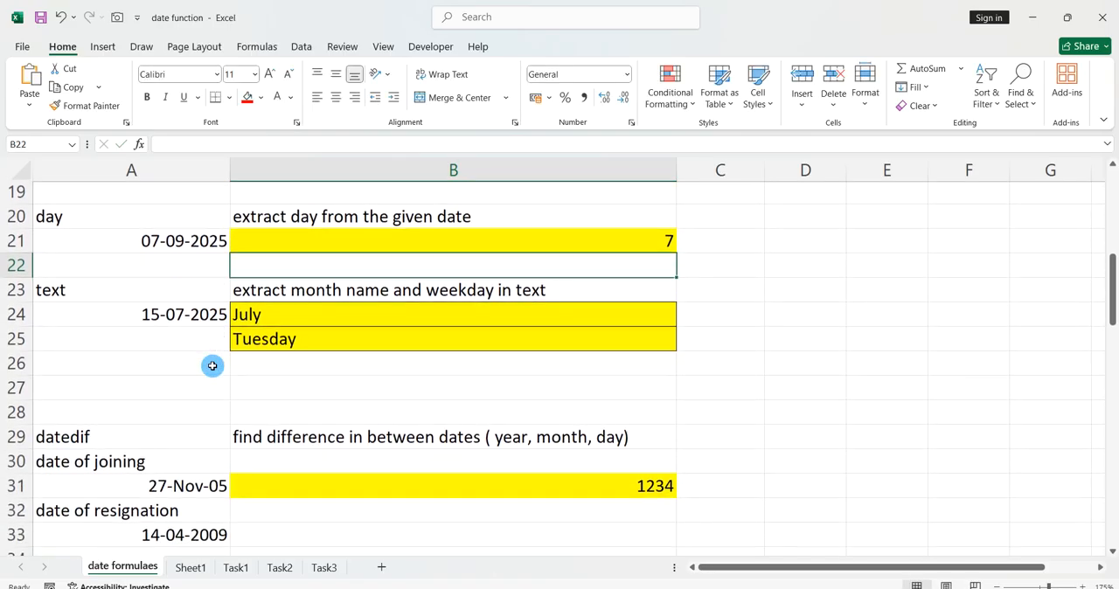
drag(264, 364, 273, 324)
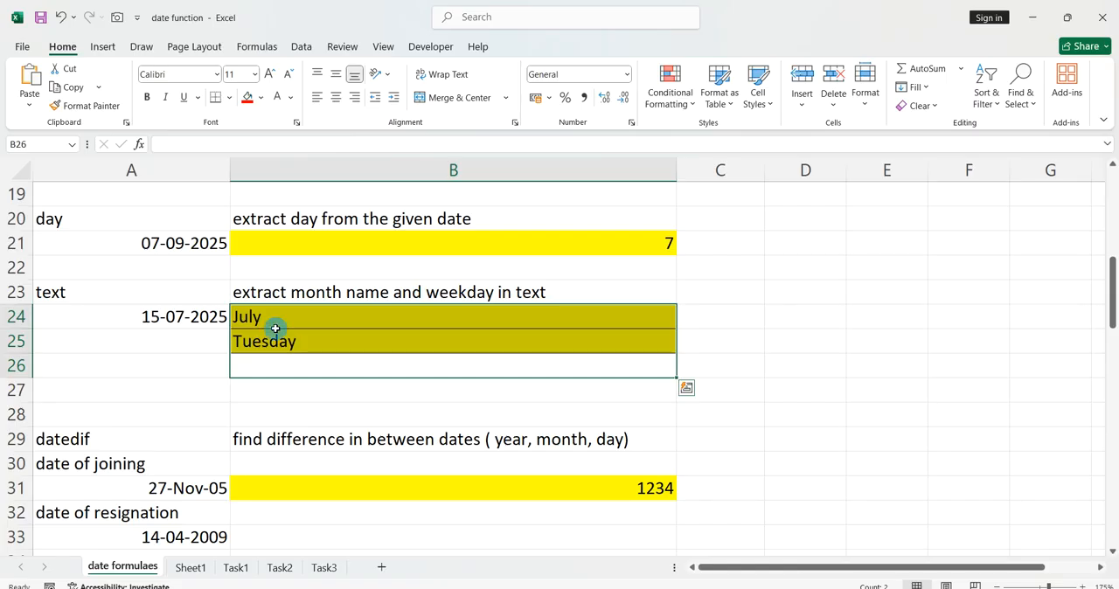
key(Delete)
Enter the formula =text(A24,"mmmm") in cell B24 to extract the full month name.
click(306, 319)
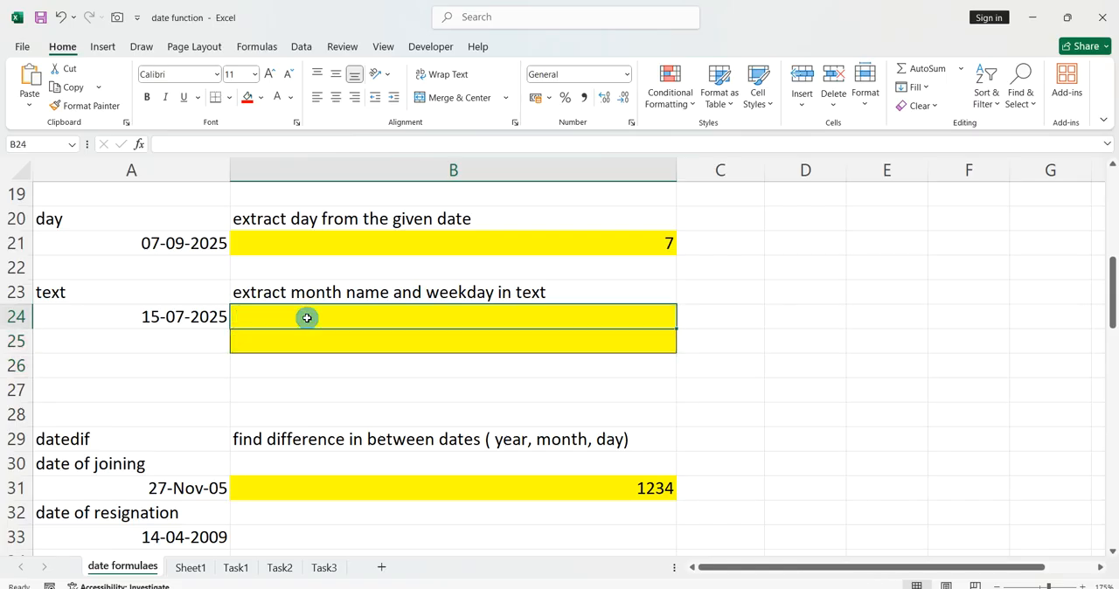
text(=text()
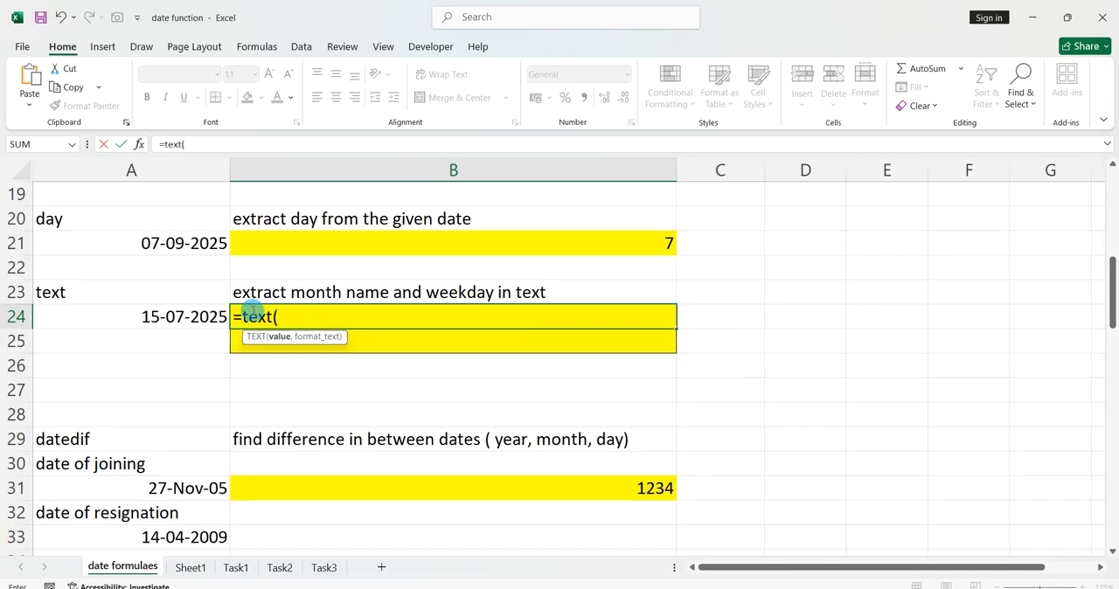
click(214, 319)
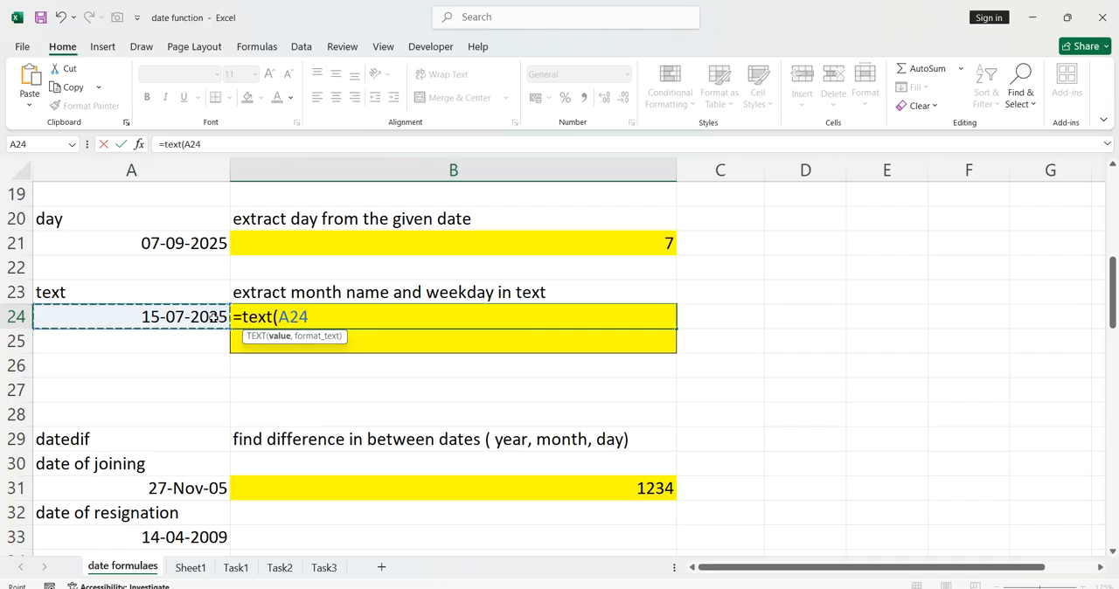
text(,")
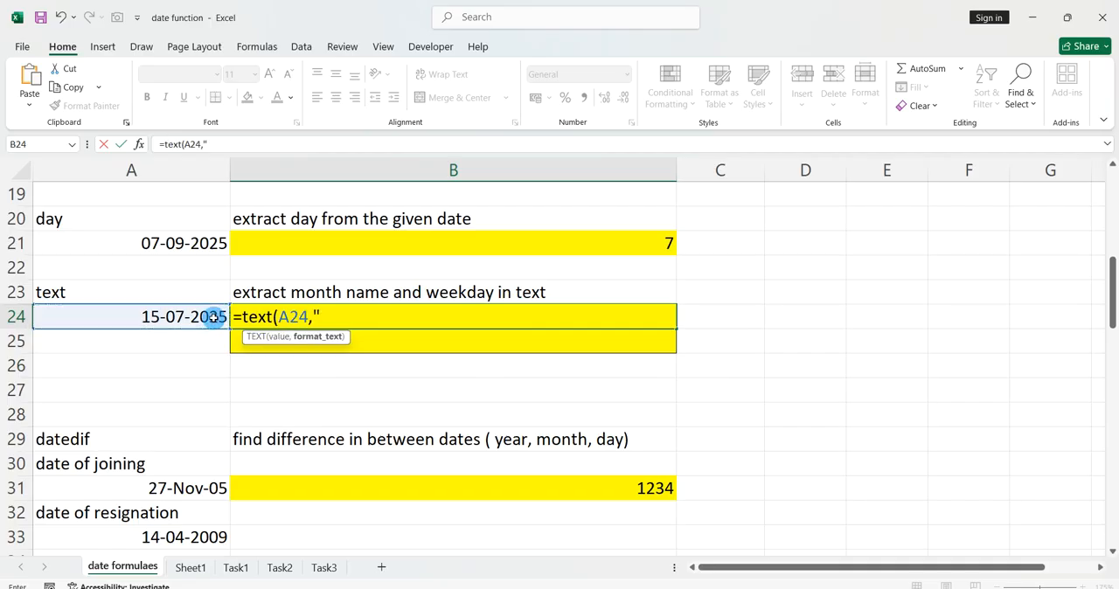
text(mmmm"))
key(Return)
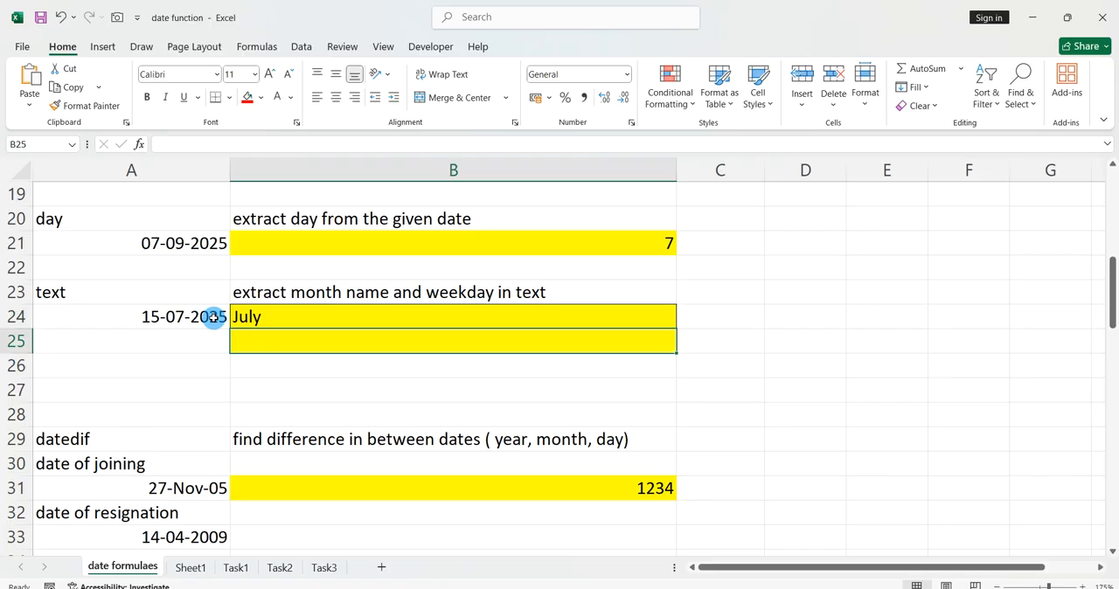
Enter the formula =text(A24,"dddd") in cell B25 to extract the full weekday name.
text(=text()
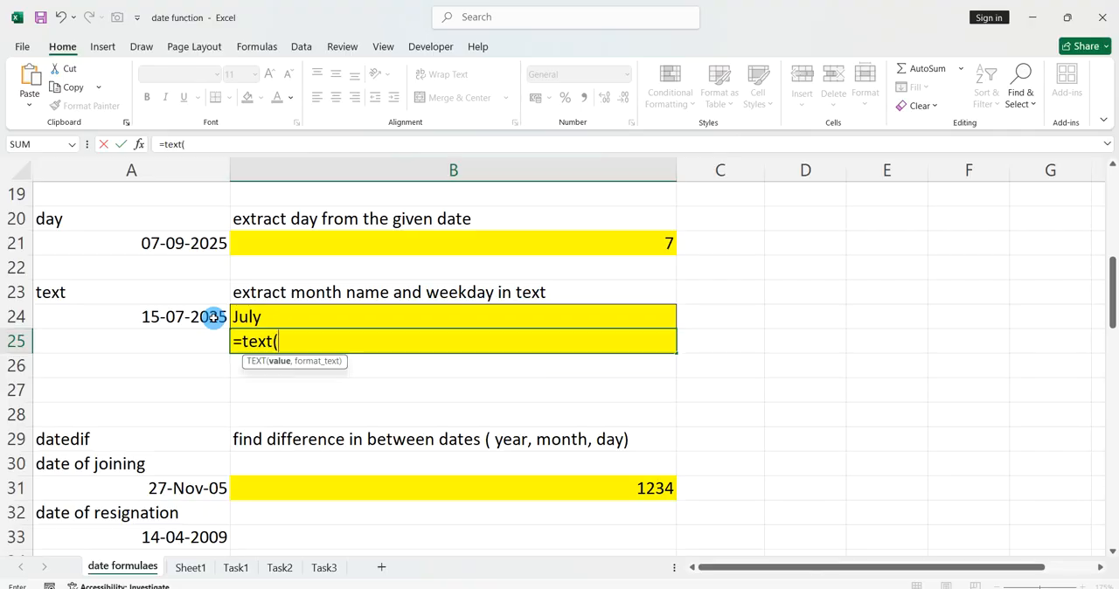
click(160, 317)
text(,)
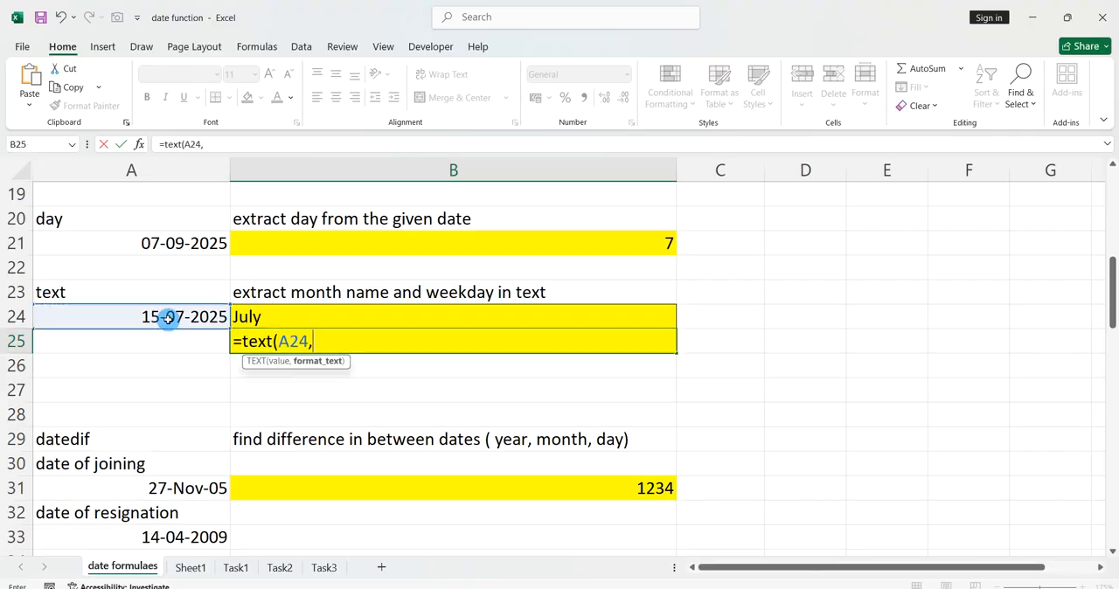
text("dddd"))
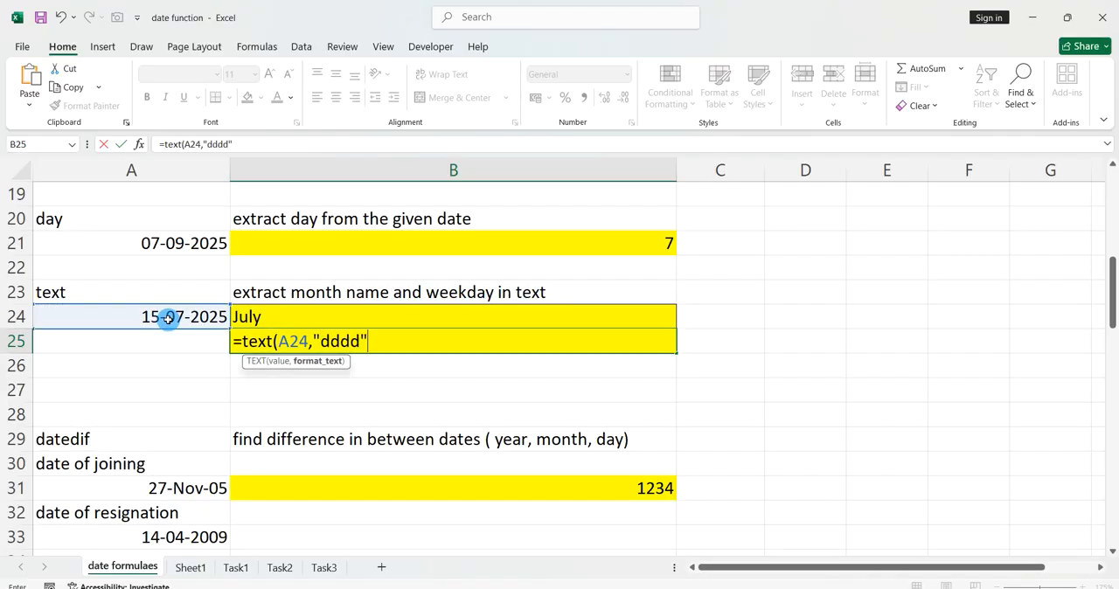
key(Return)
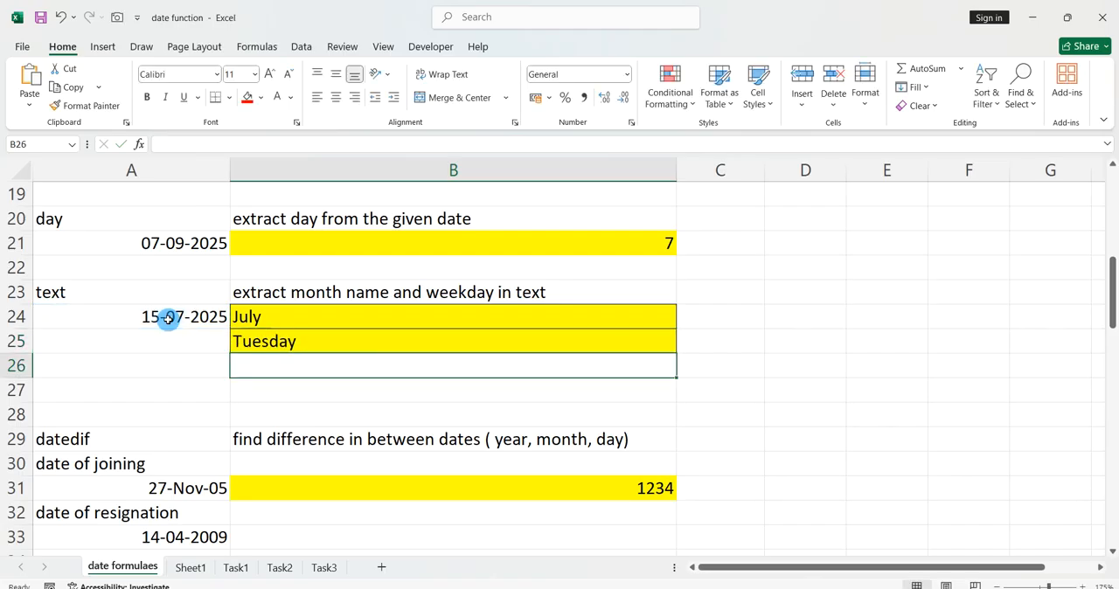
Enter the formula =datedif(A31,A33,"Y") in cell B31 to find the years between the joining and resignation dates.
scroll(167, 319, up, 3)
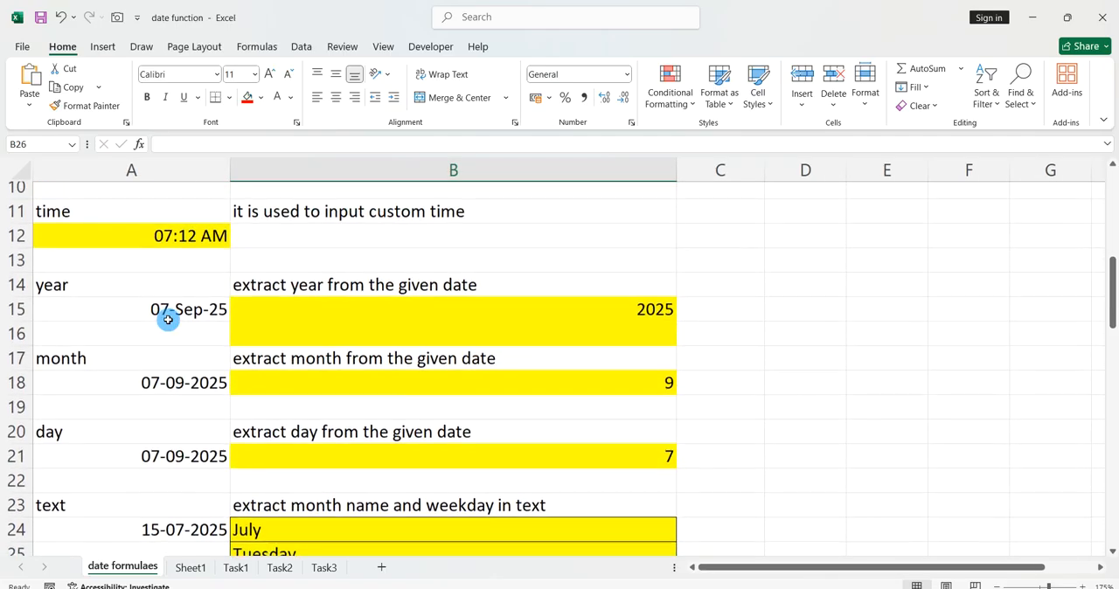
scroll(168, 319, down, 5)
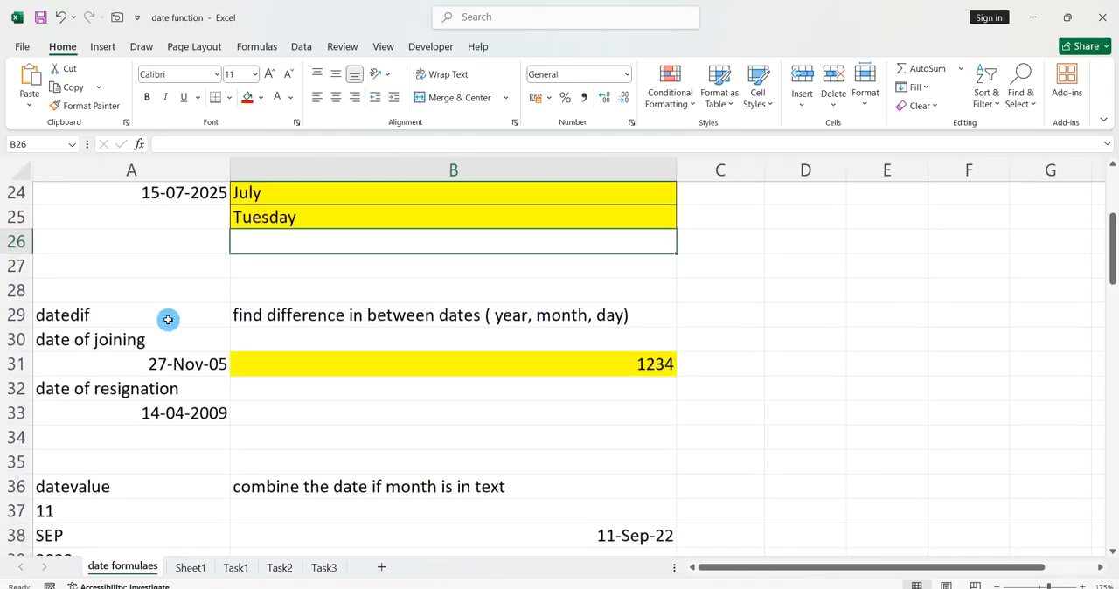
click(295, 315)
text(=)
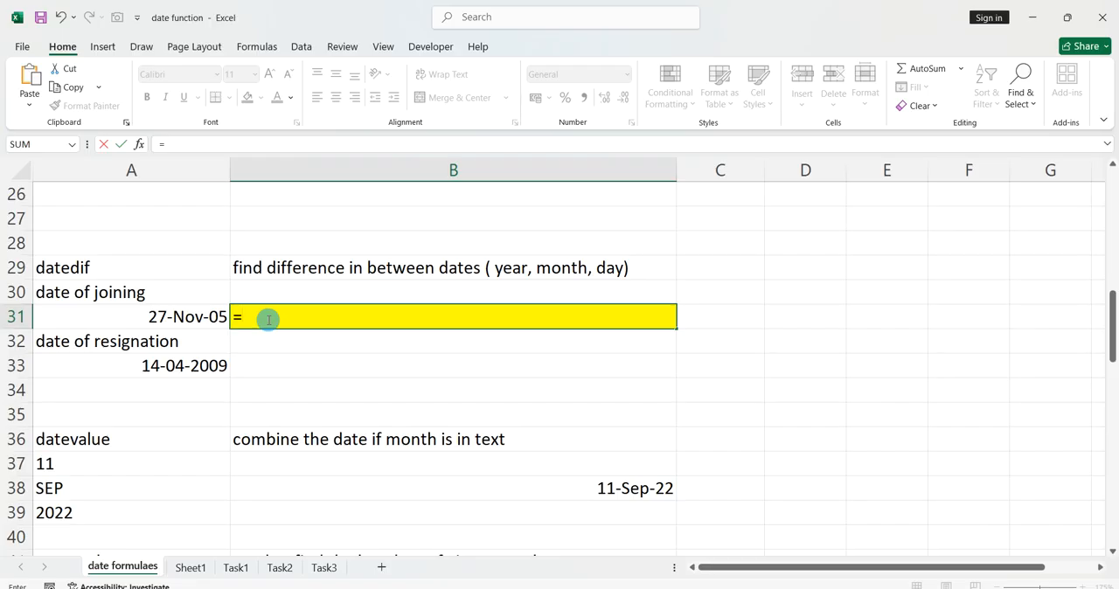
text(date)
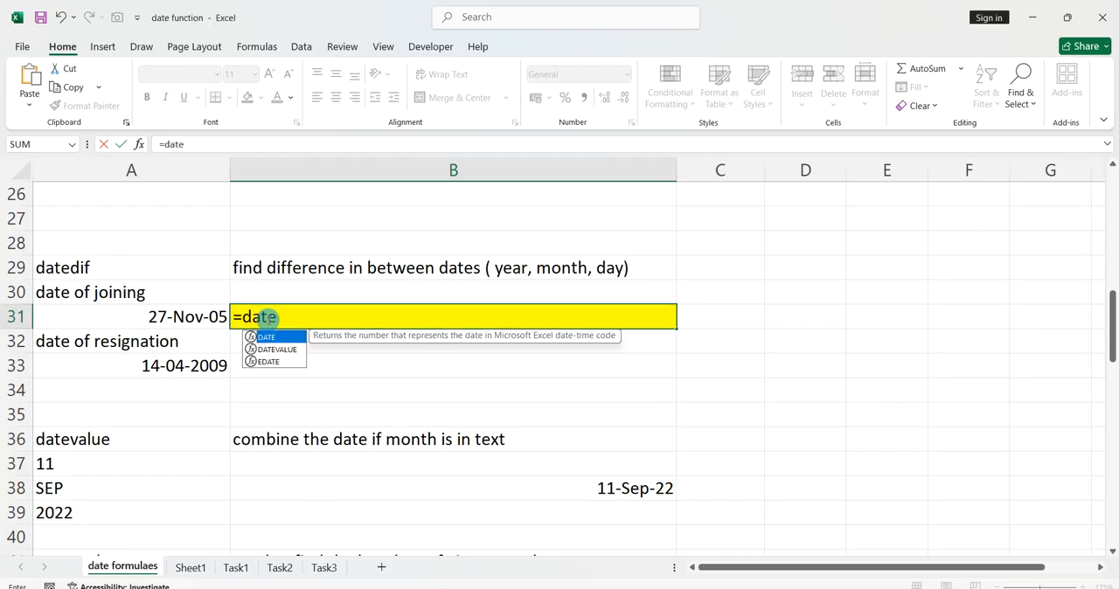
text(dif()
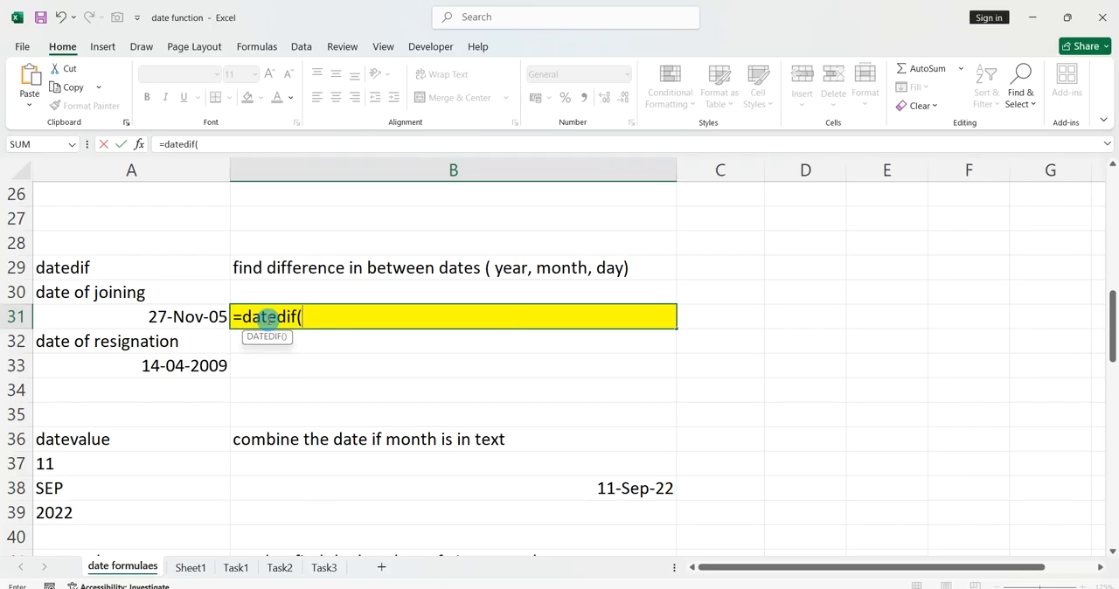
click(211, 317)
text(,)
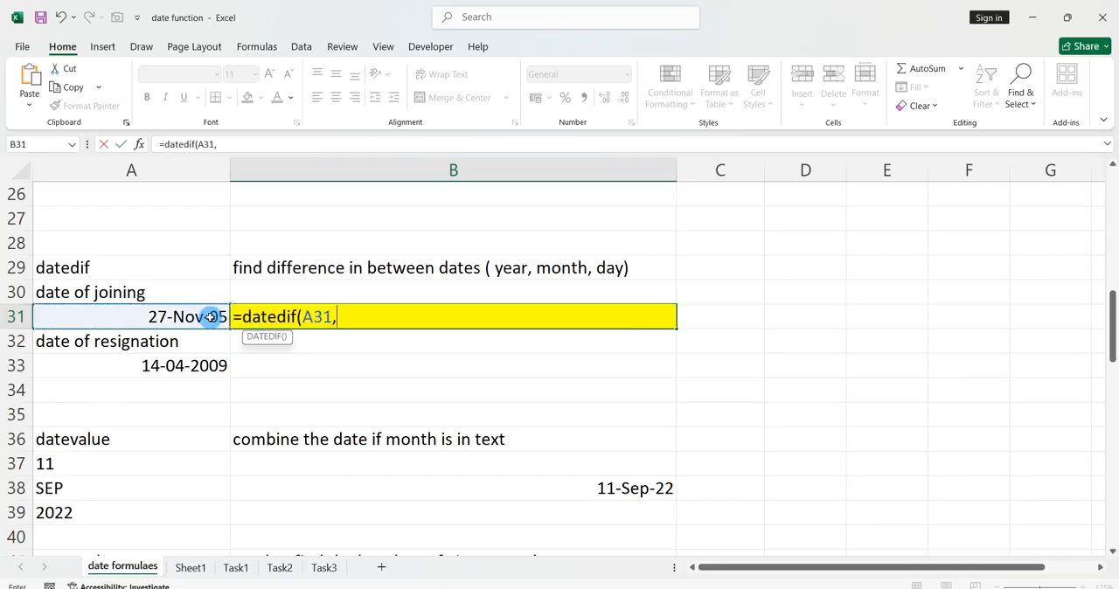
click(185, 365)
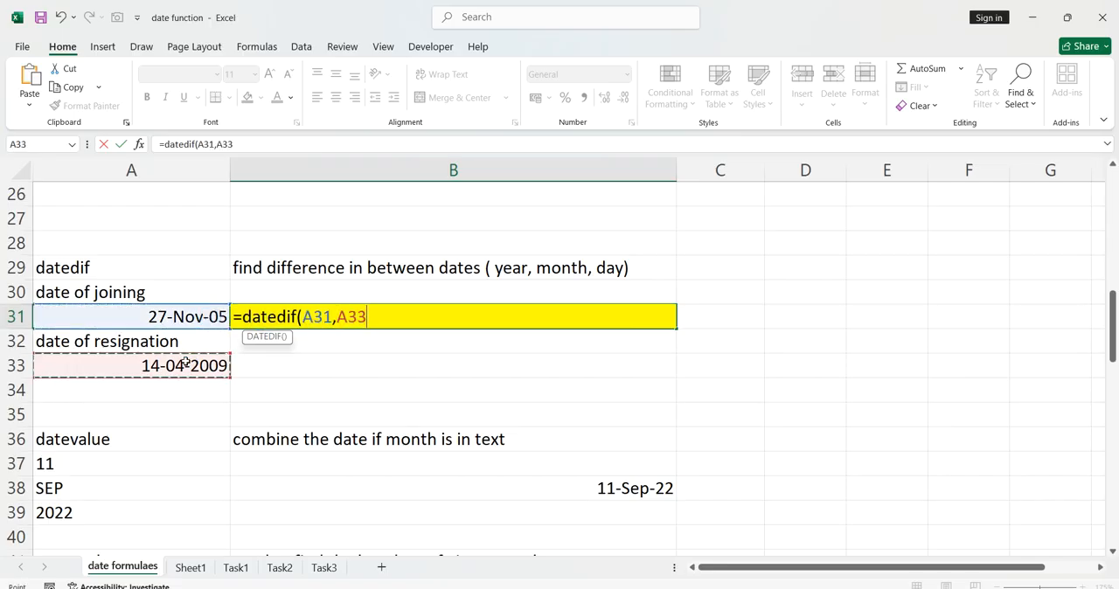
text(,)
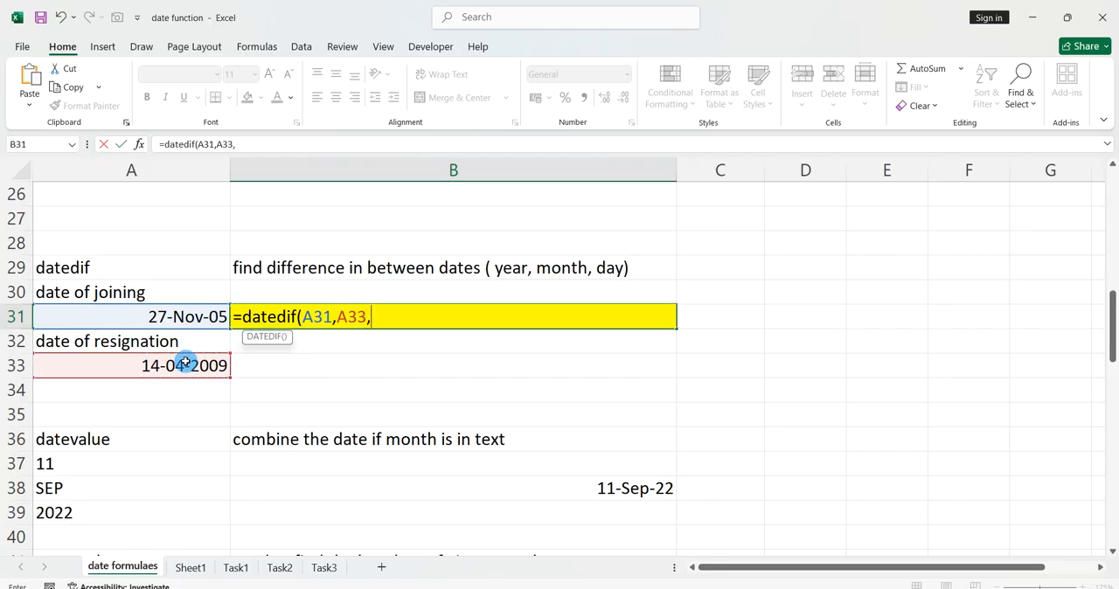
text("Y"))
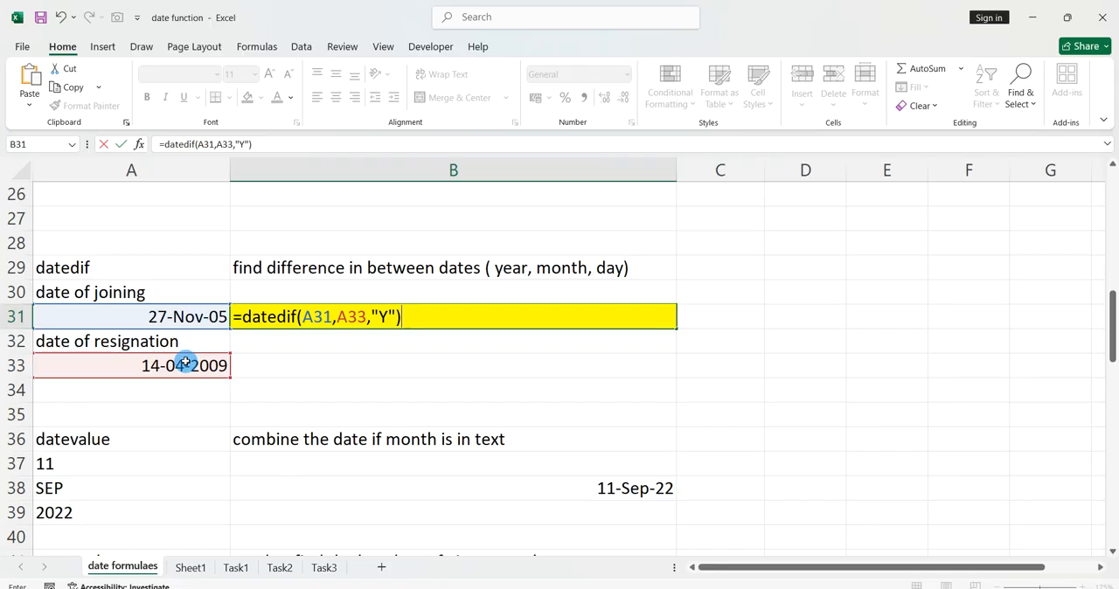
key(Return)
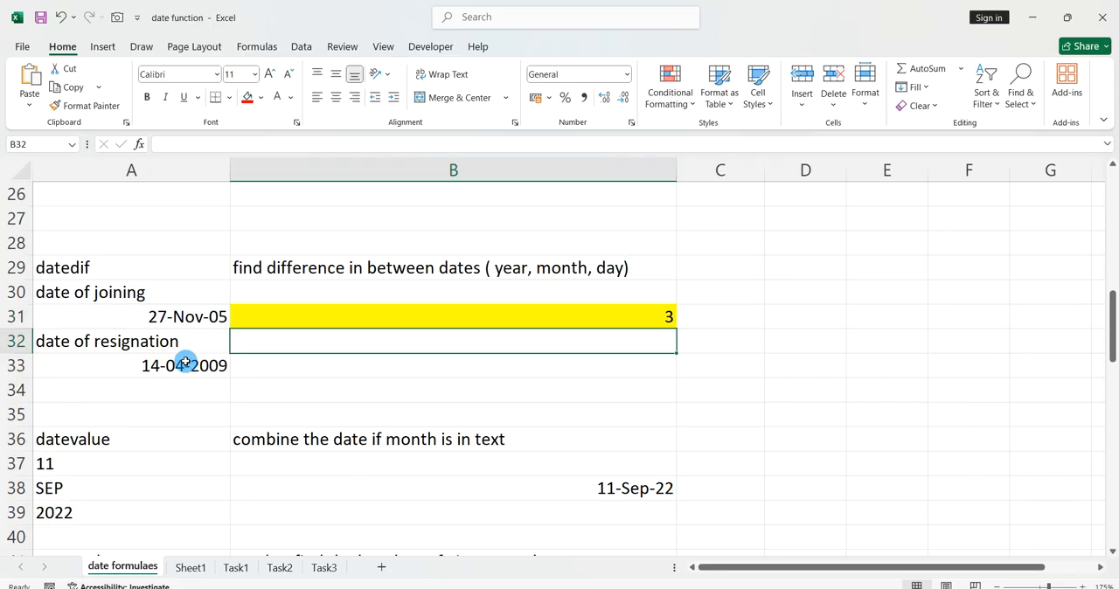
Change the unit in cell B31's DATEDIF formula to "d" to calculate the difference in days.
double_click(389, 316)
double_click(391, 317)
key(BackSpace)
text(d)
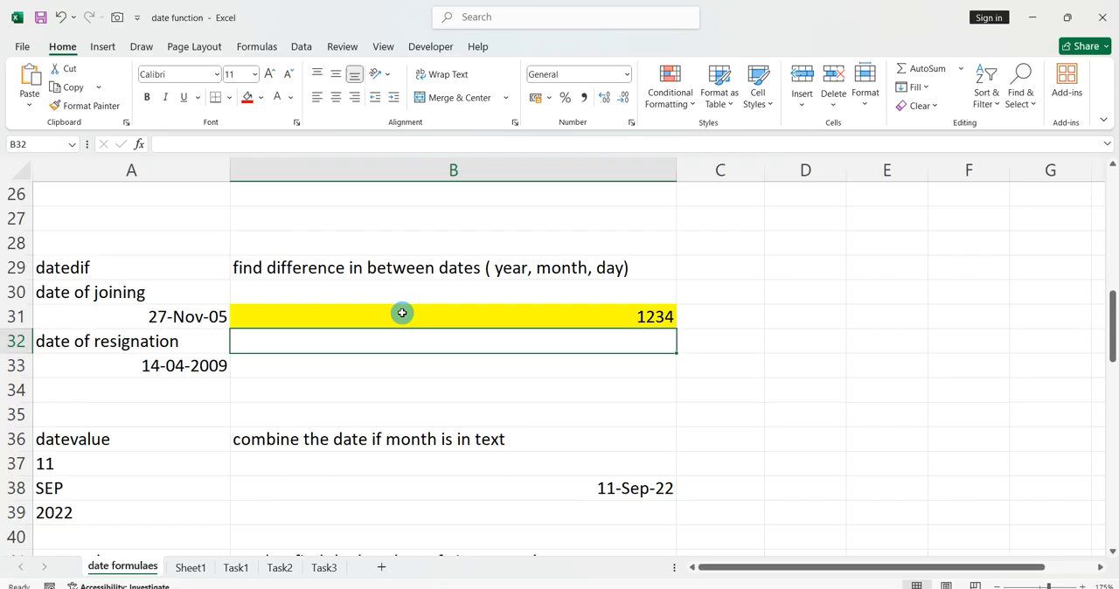
Try to combine the day, text month and year in cell B38 with the formula =date(A39,A38,A37).
scroll(402, 313, down, 2)
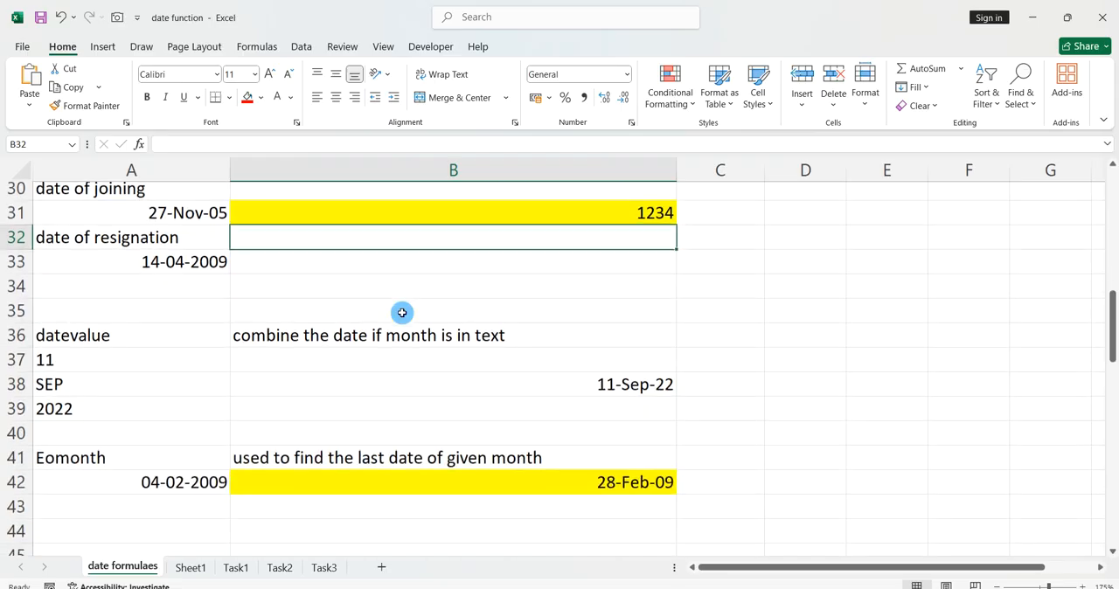
click(400, 344)
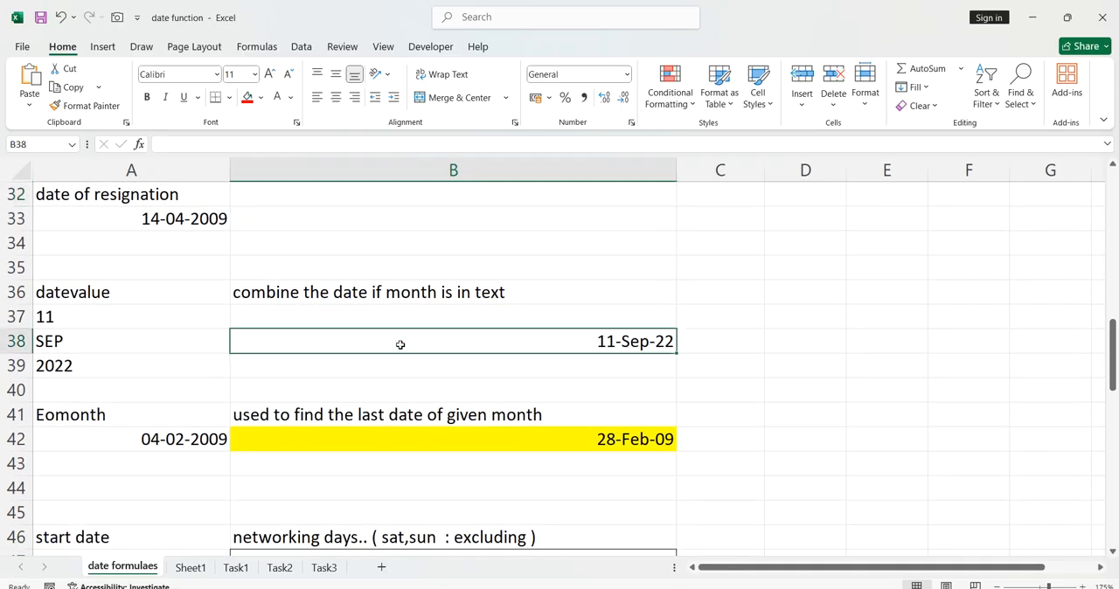
text(=)
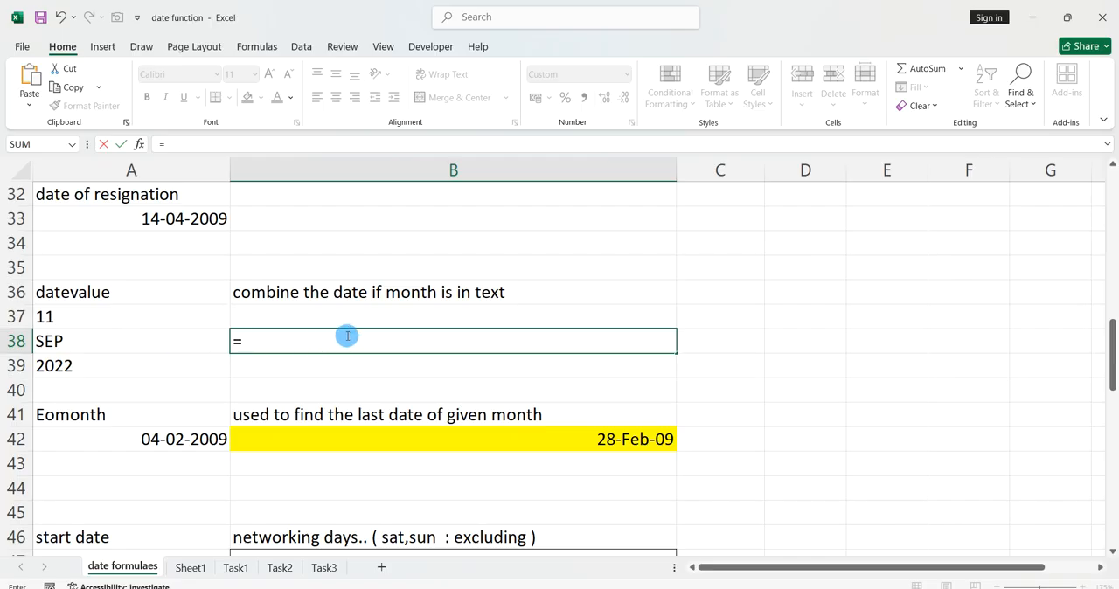
text(date()
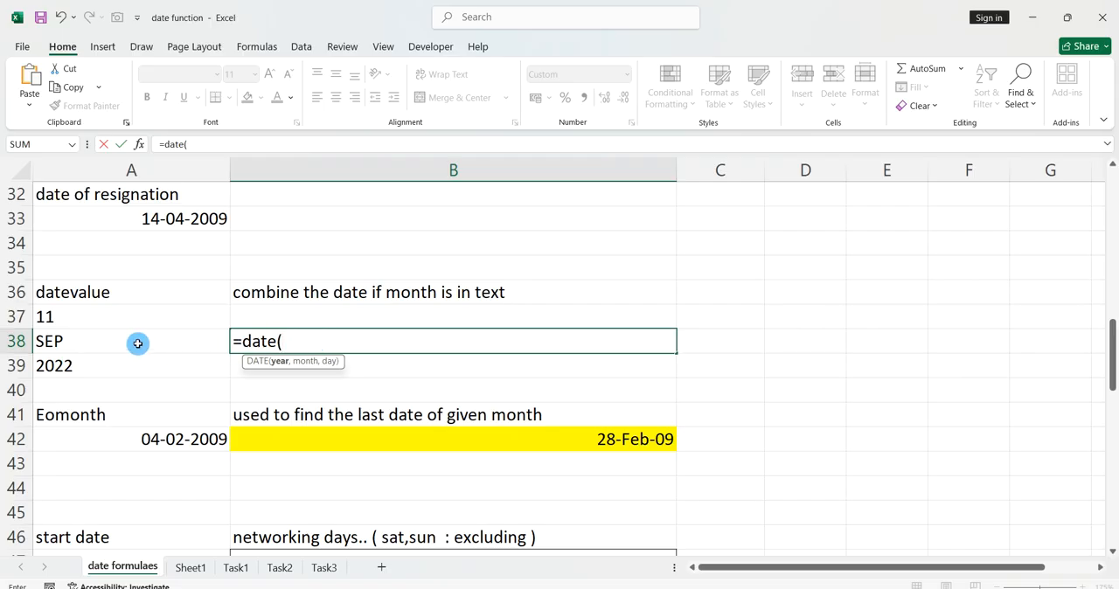
click(105, 366)
text(,)
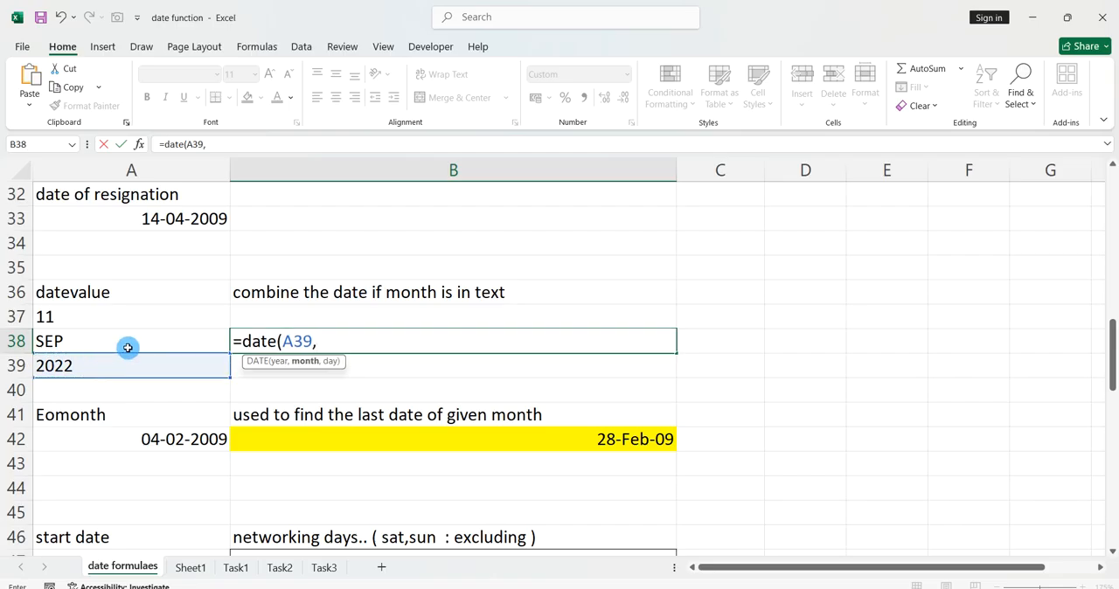
click(128, 348)
text(,)
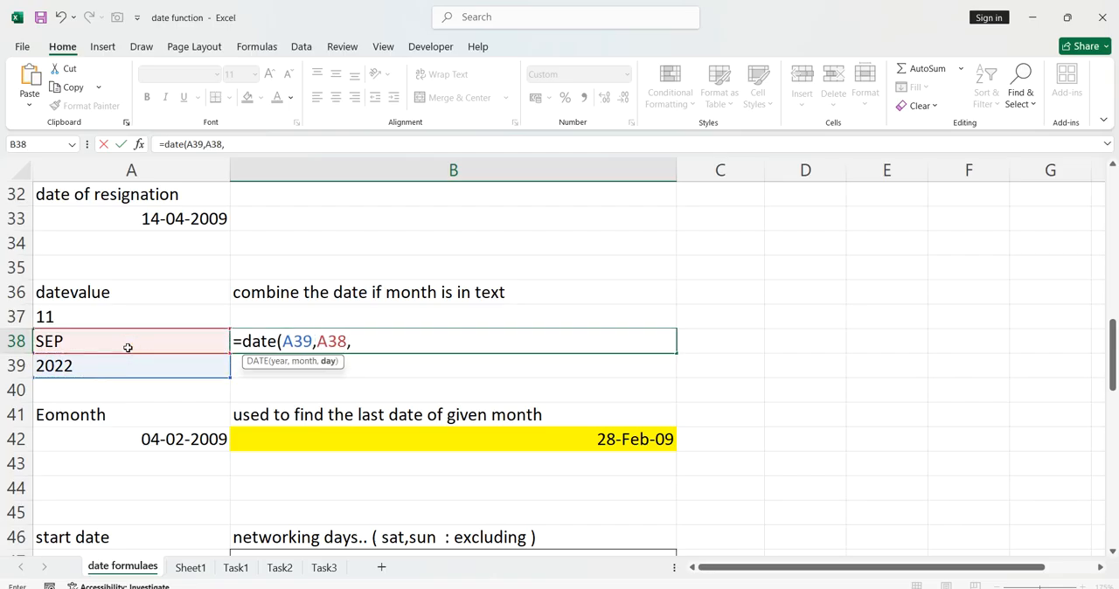
click(139, 310)
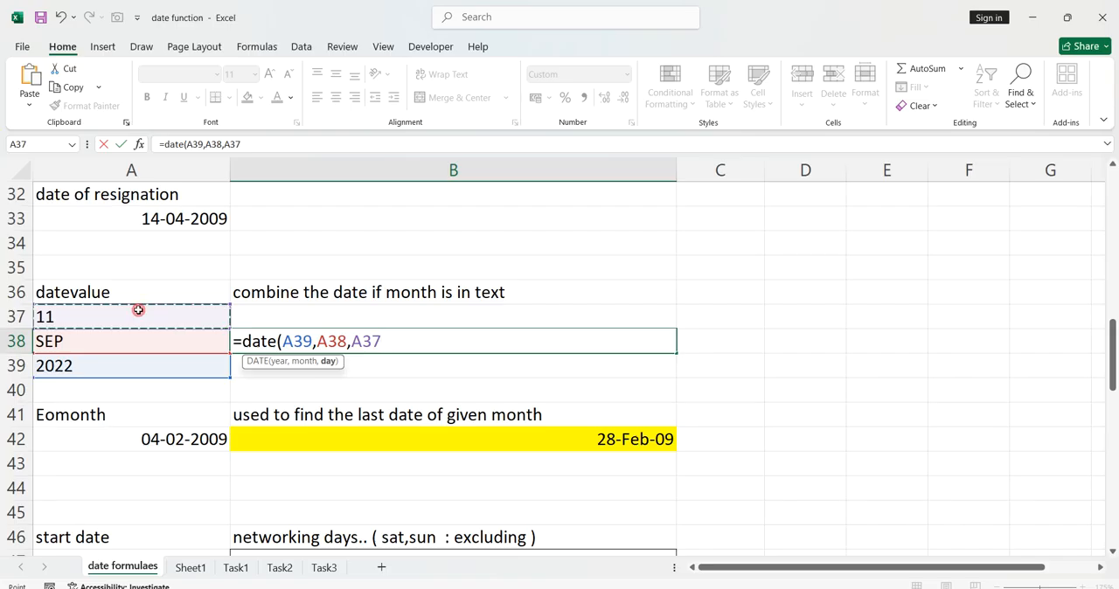
text())
key(Return)
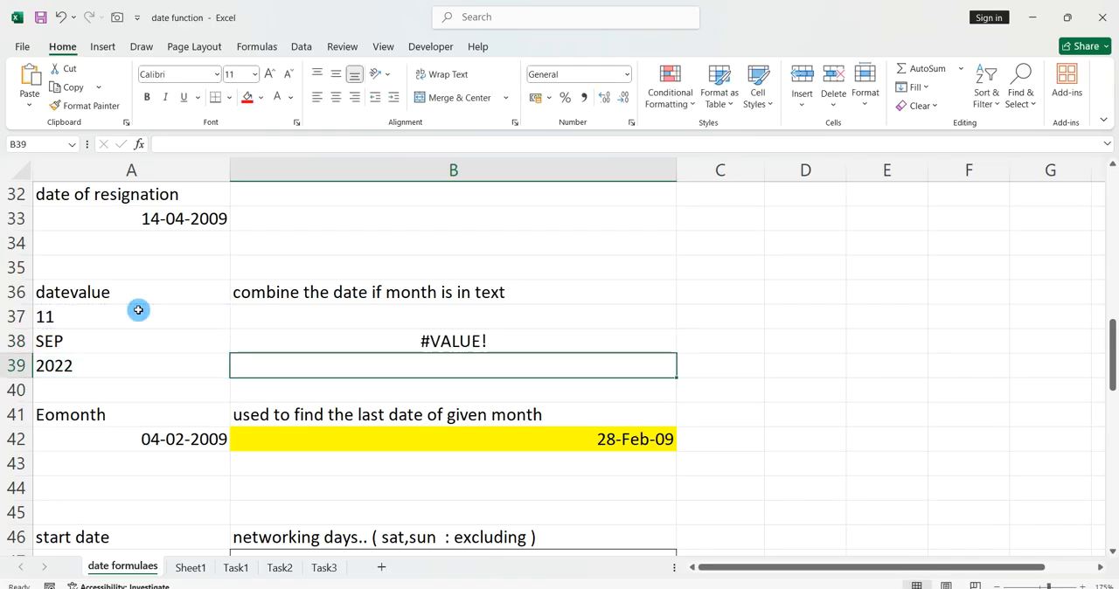
Replace the month in cell A38 with the number 2 to test the DATE formula with a numeric month.
click(93, 334)
text(2)
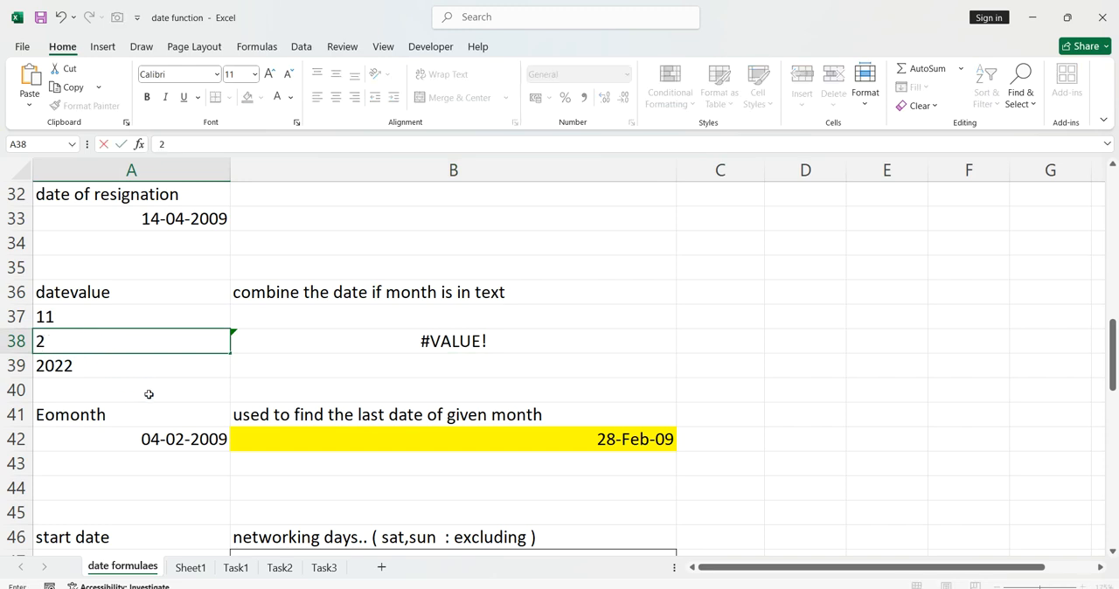
click(149, 394)
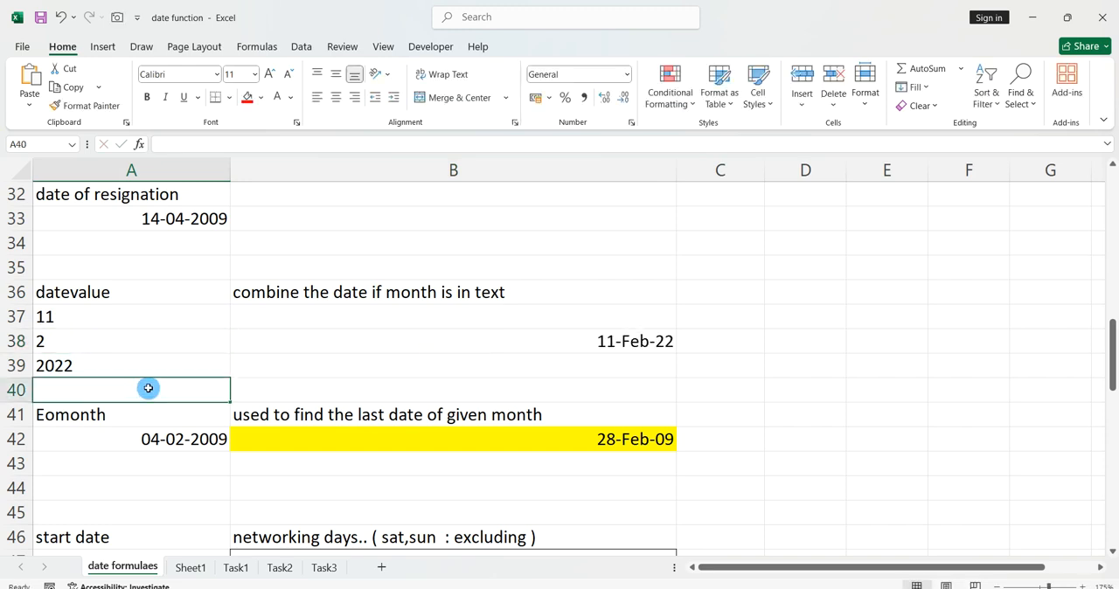
Set the month in cell A38 to the text Feb.
click(141, 348)
text(Feb)
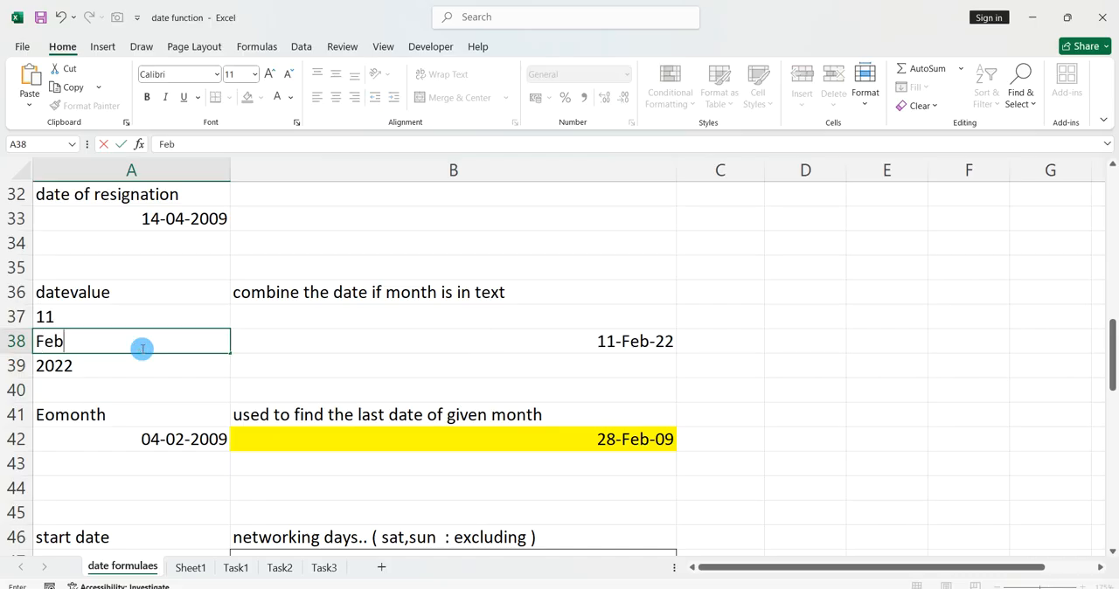
key(Return)
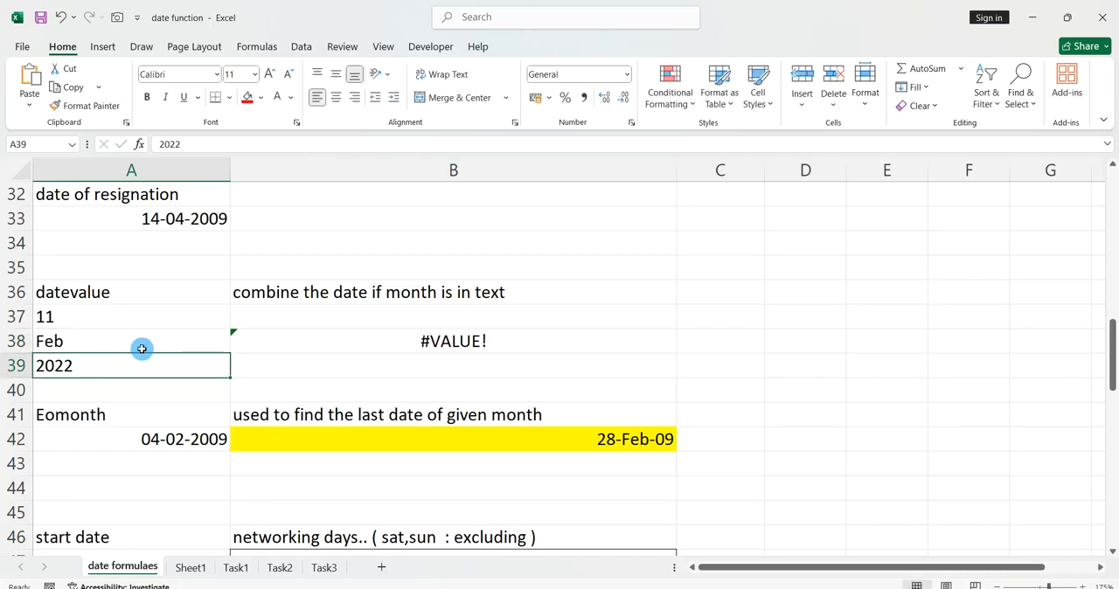
Replace the DATE formula in cell B38 with =datevalue(A37&A38&A39) to combine the day, text month and year.
click(301, 335)
click(302, 336)
key(Delete)
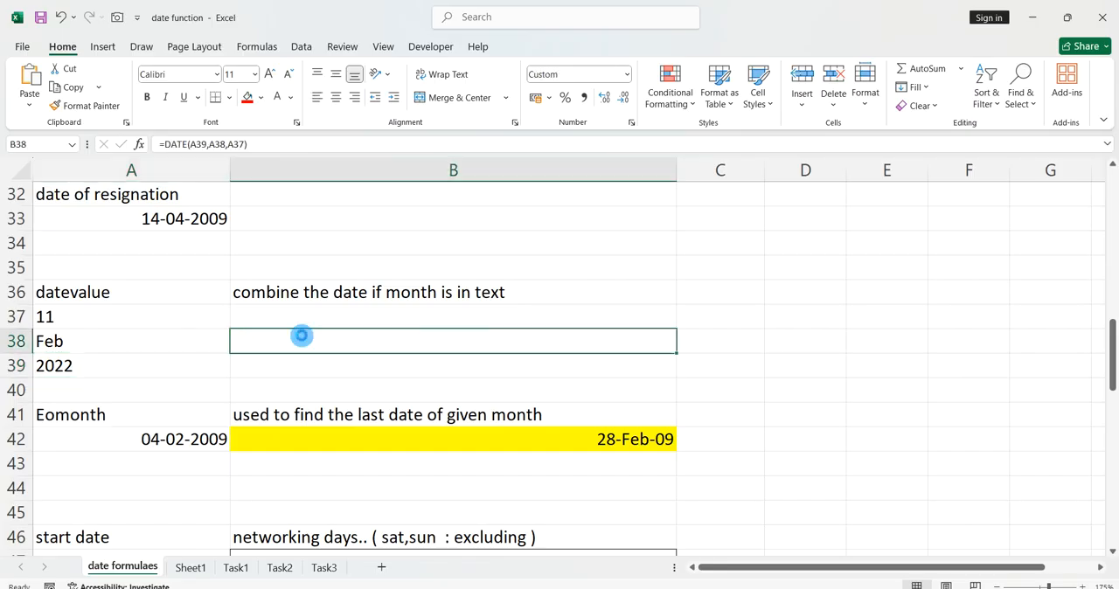
text(=)
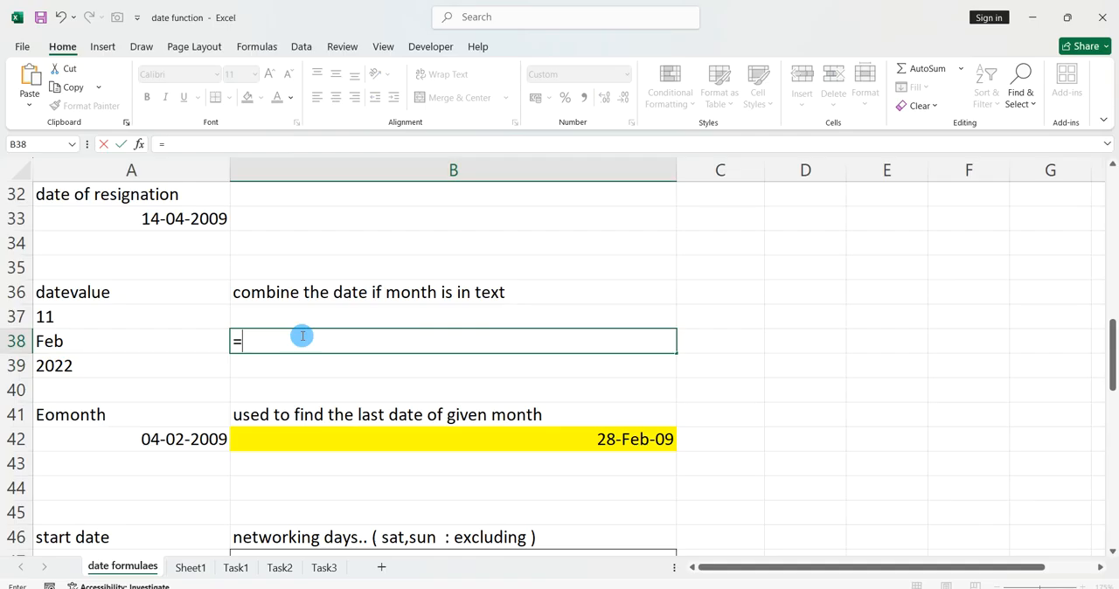
text(da)
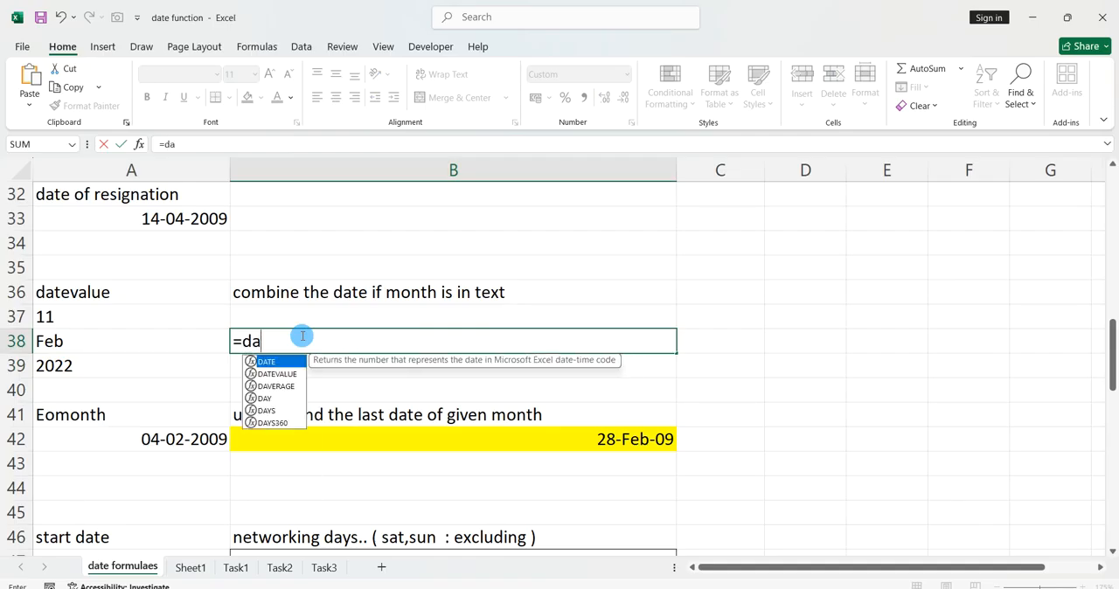
text(tevalue()
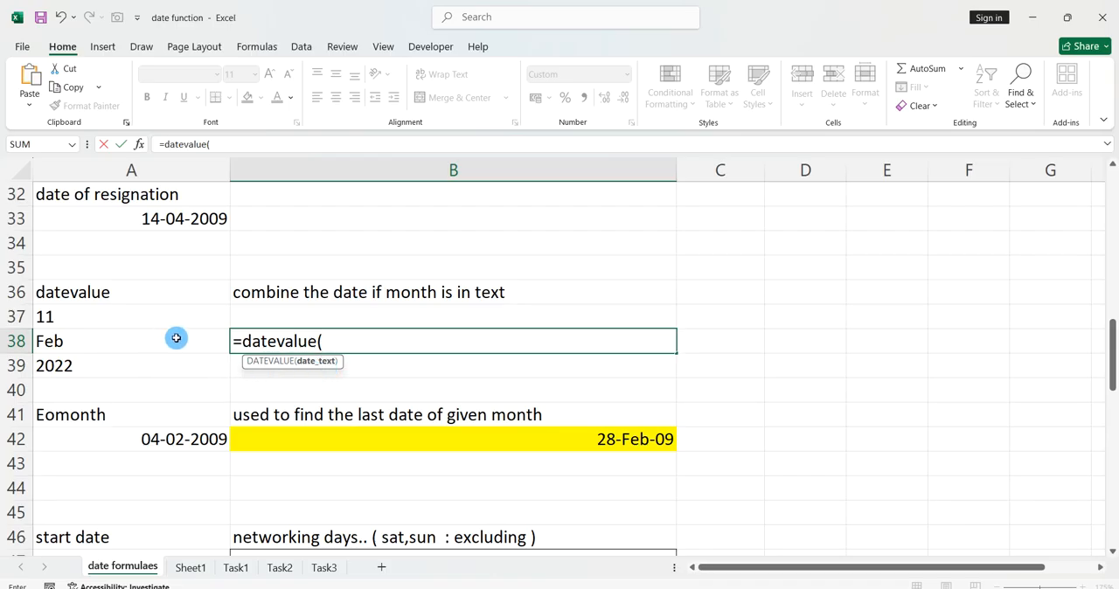
click(146, 321)
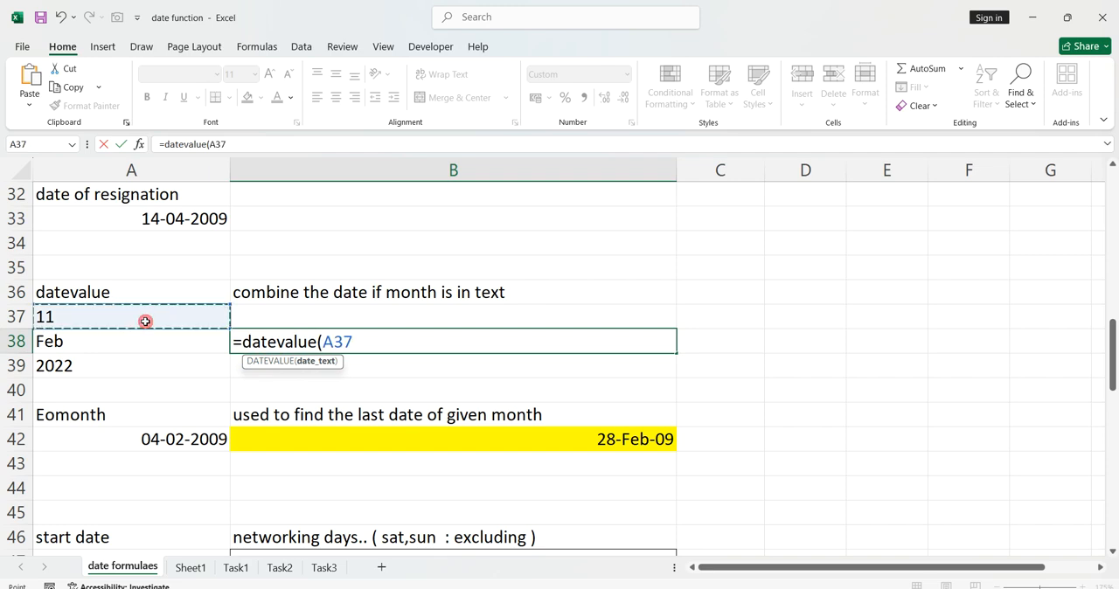
text(&)
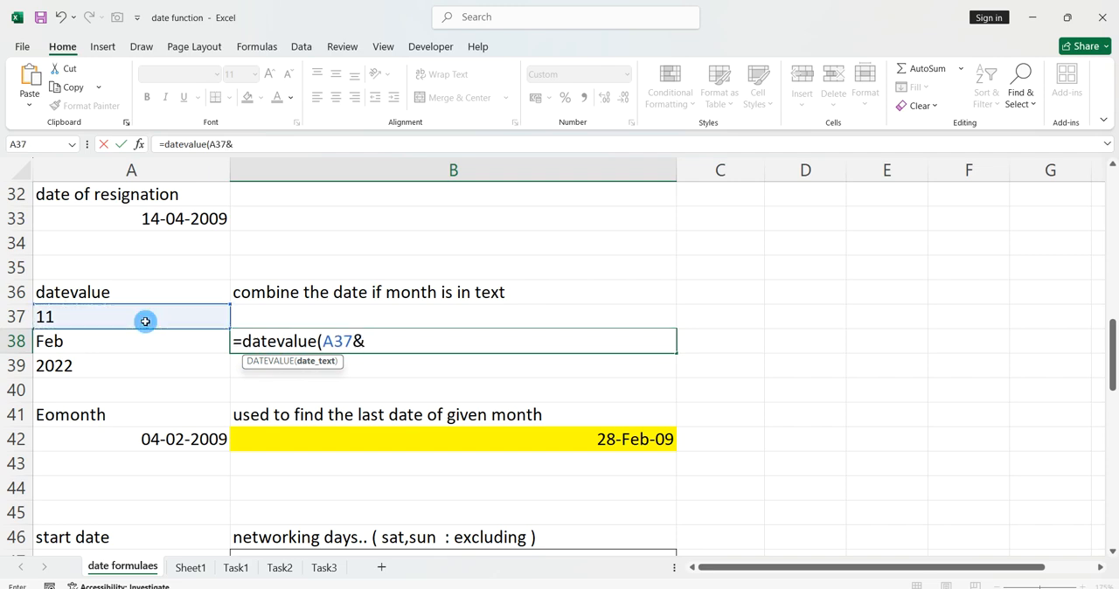
click(118, 338)
text(&)
click(99, 362)
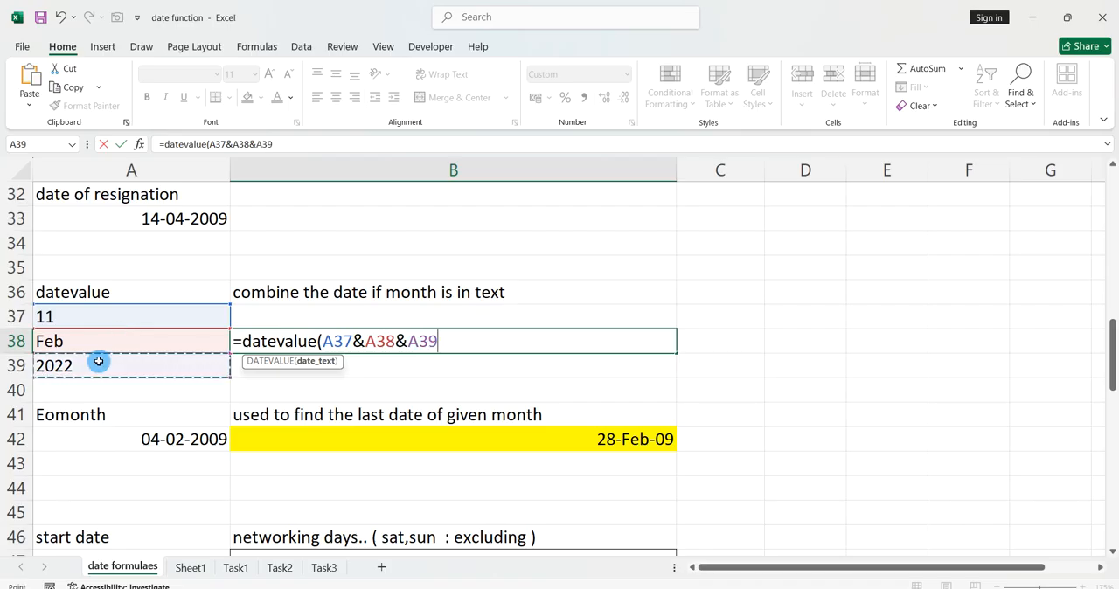
text())
key(Return)
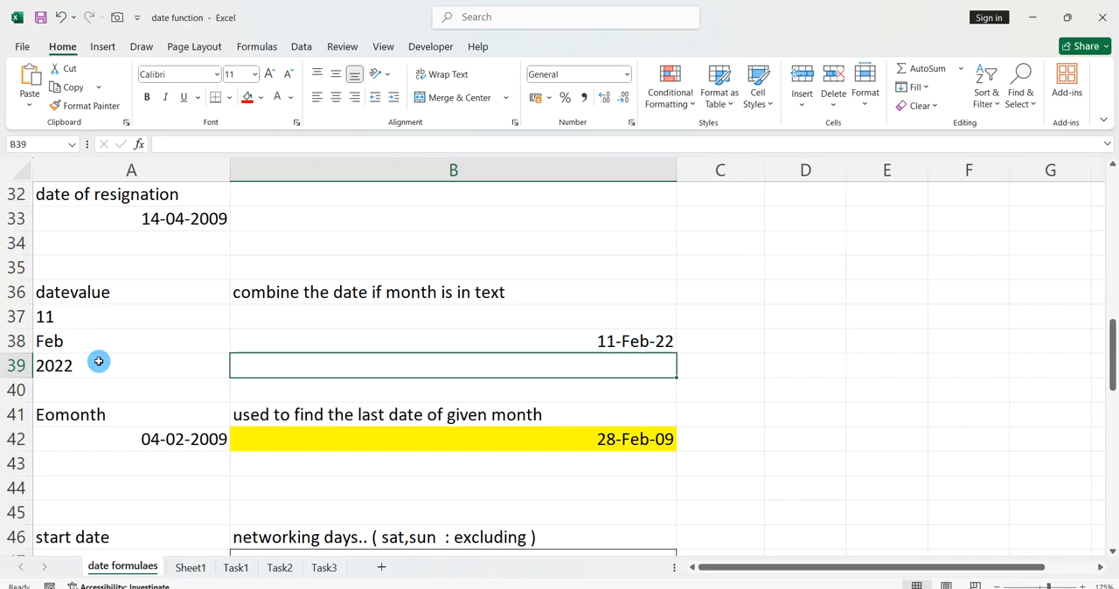
click(319, 349)
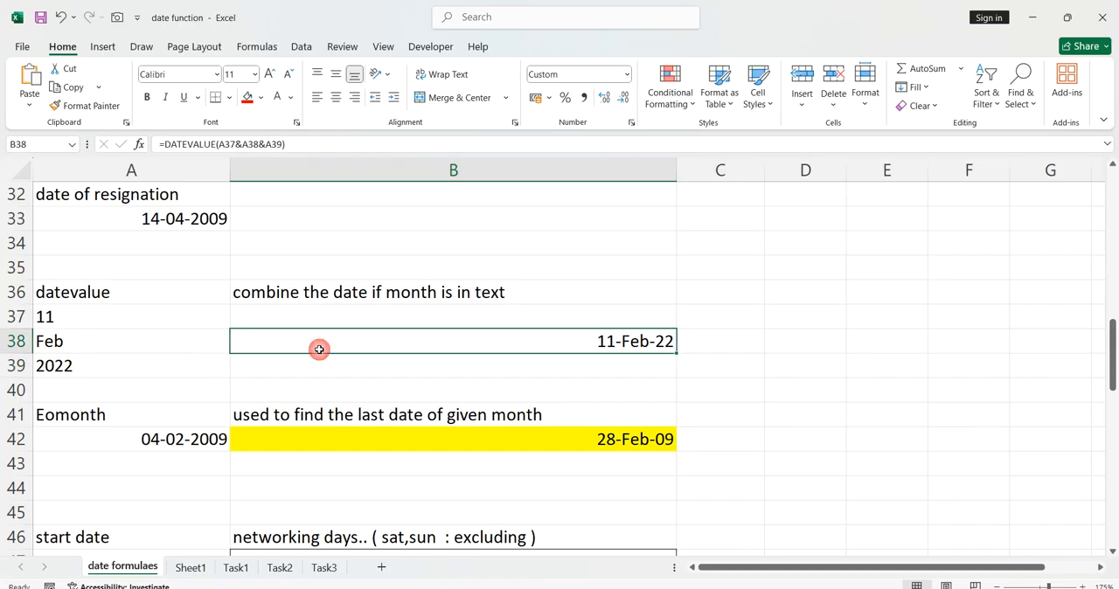
click(351, 371)
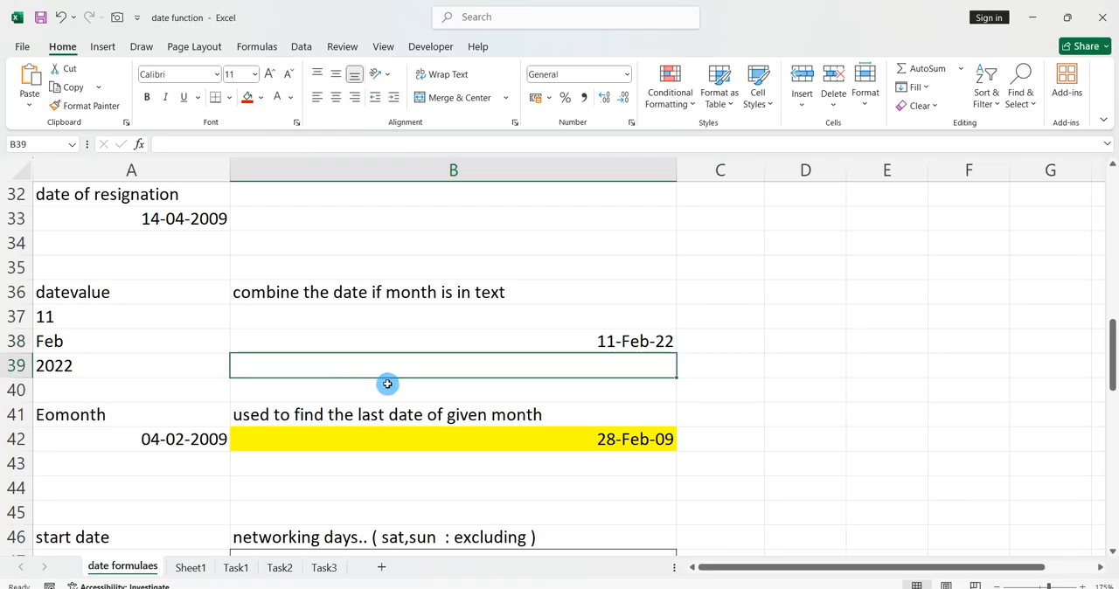
scroll(420, 379, down, 1)
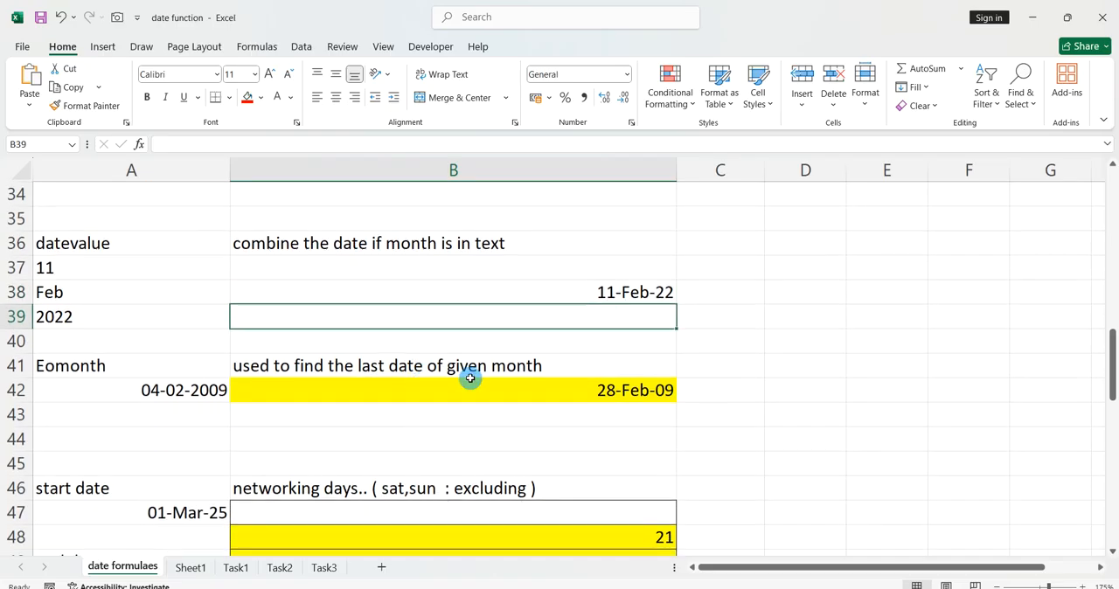
click(710, 369)
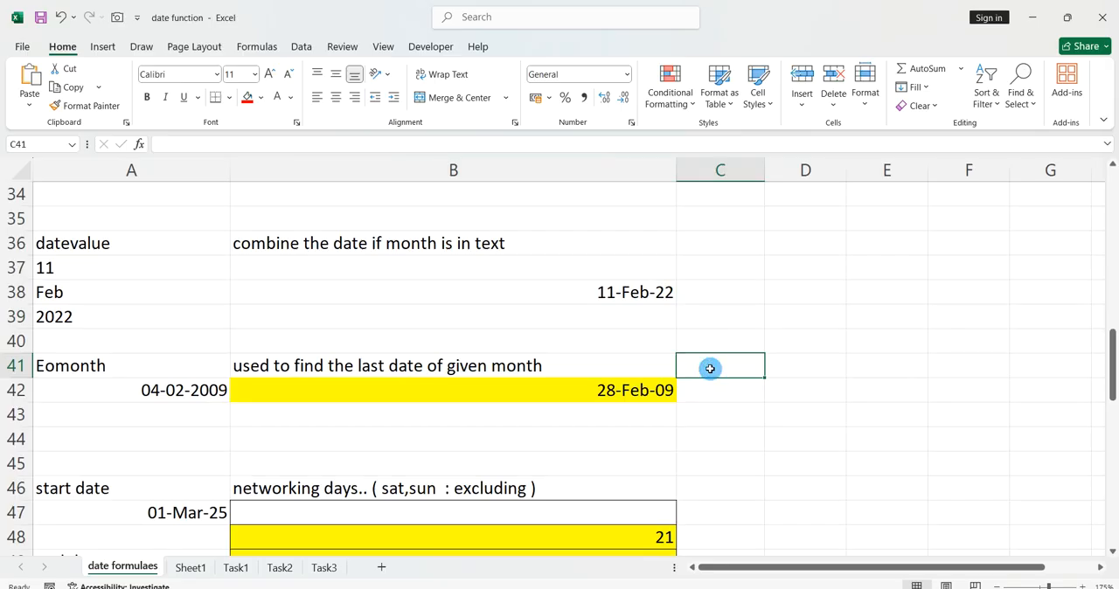
Clear the contents and formatting of cell B38 in the datevalue section.
click(662, 299)
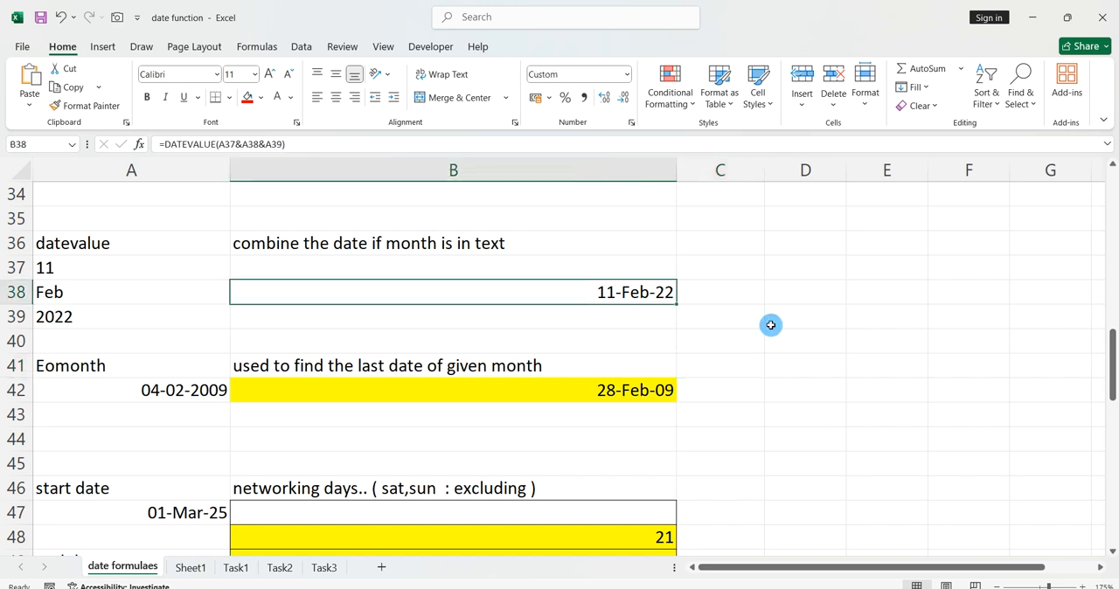
key(alt)
key(Escape)
key(Delete)
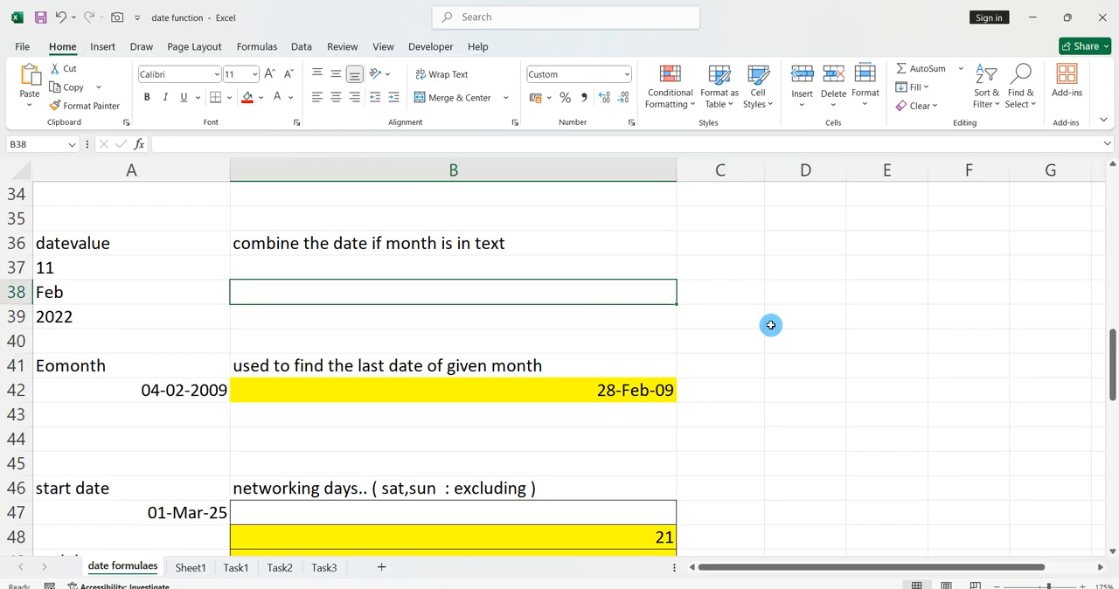
key(alt)
key(Escape)
key(Down)
click(626, 297)
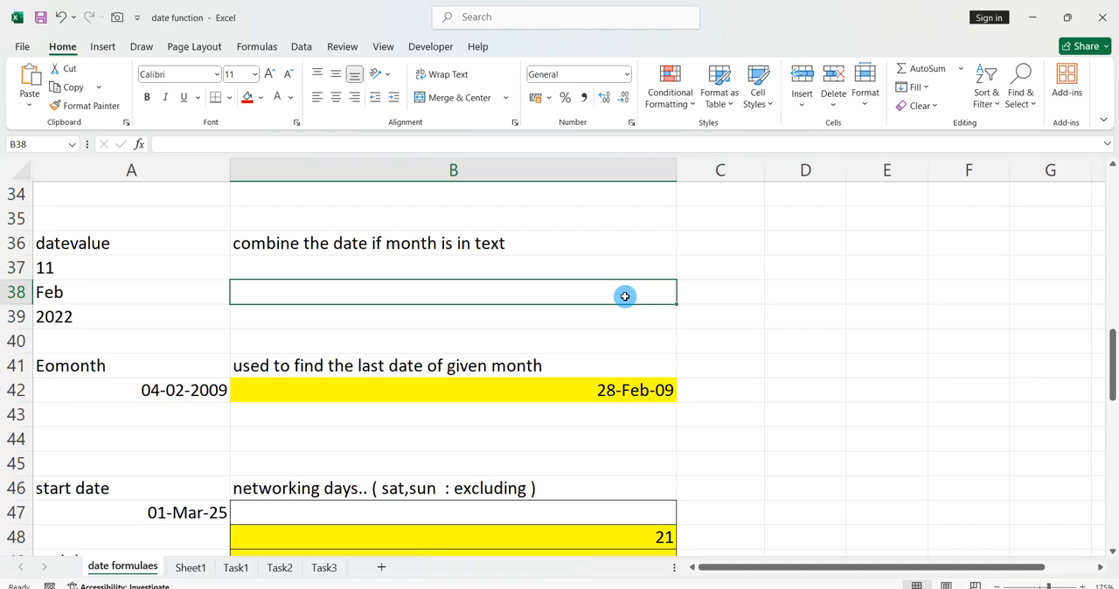
Enter the formula =datevalue(A37&A38&A39) in cell B38 to combine the day, text month and year.
text(=)
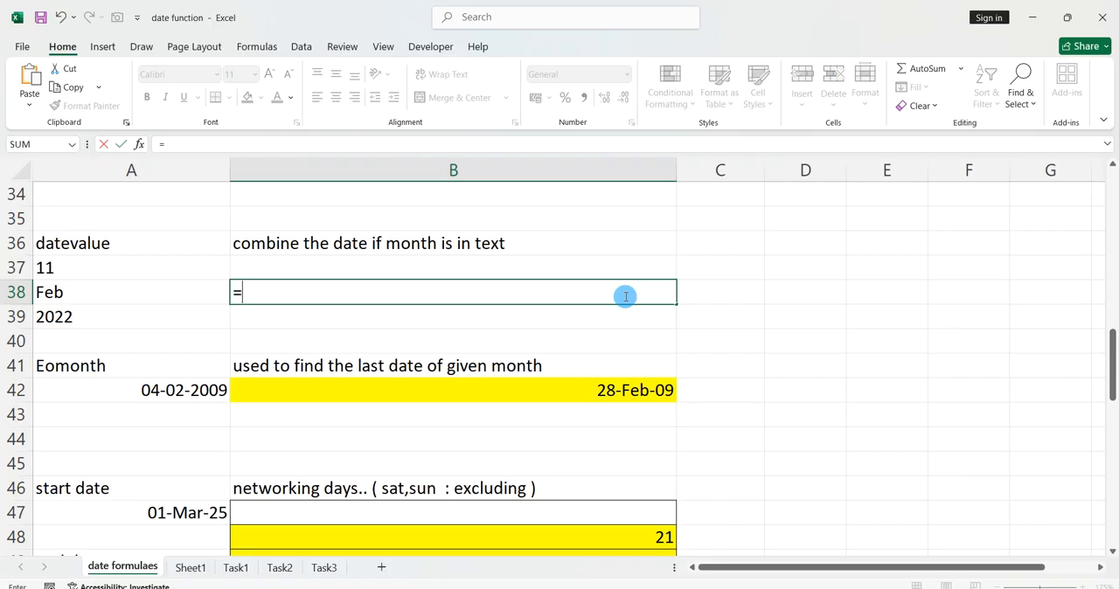
text(date)
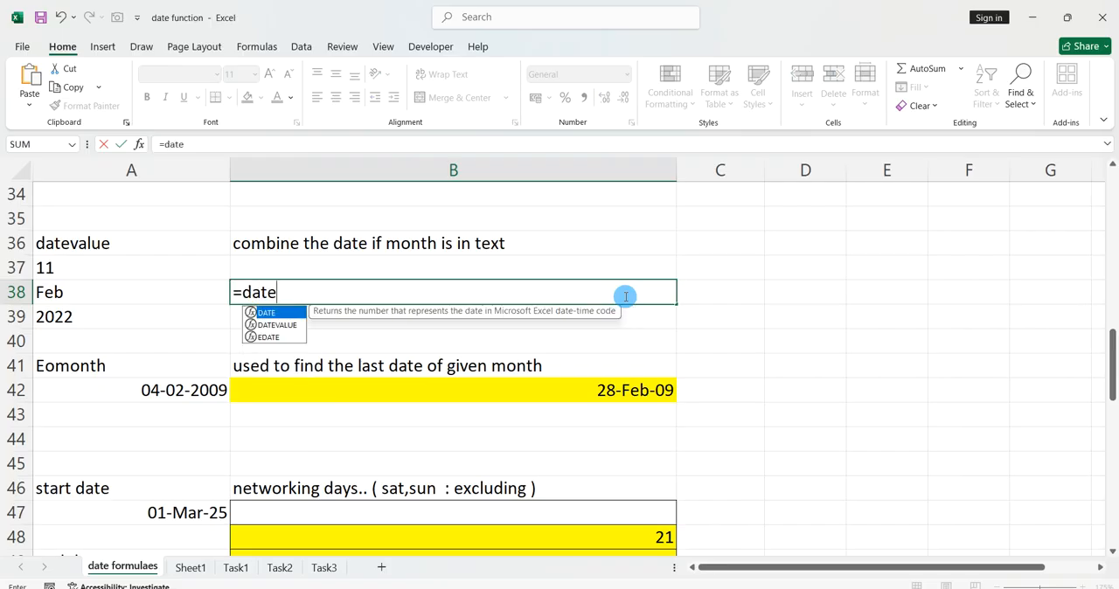
text(value)
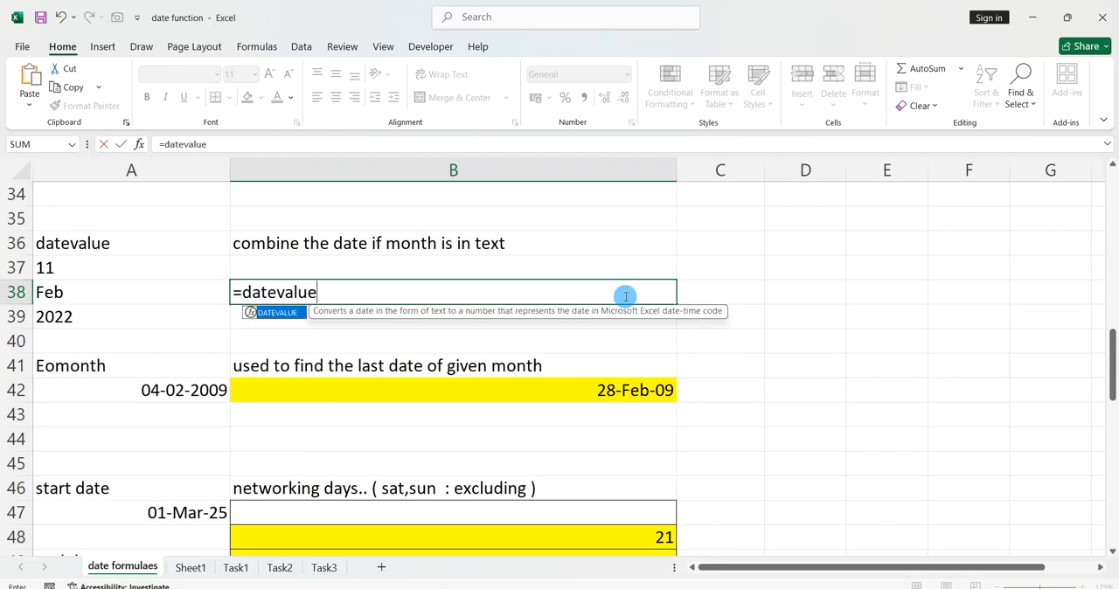
text(()
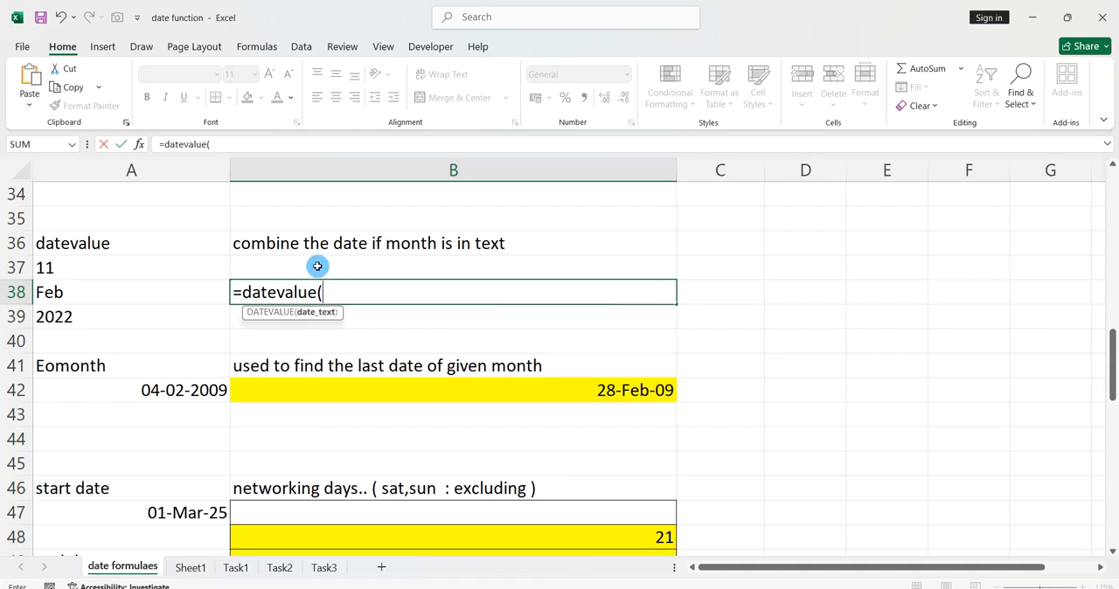
click(217, 264)
text(&)
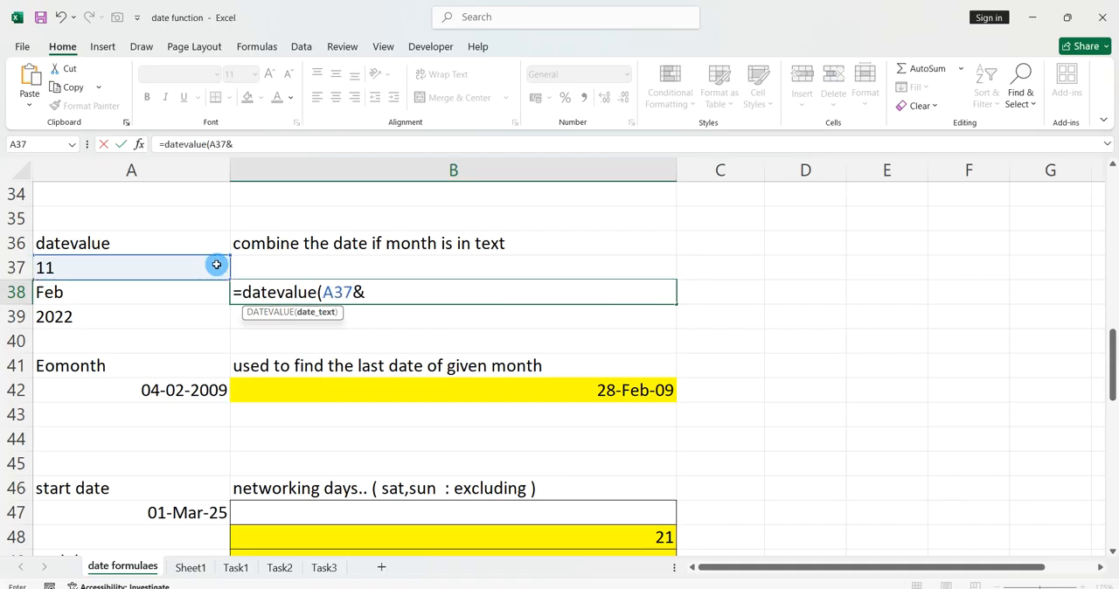
click(180, 289)
text(&)
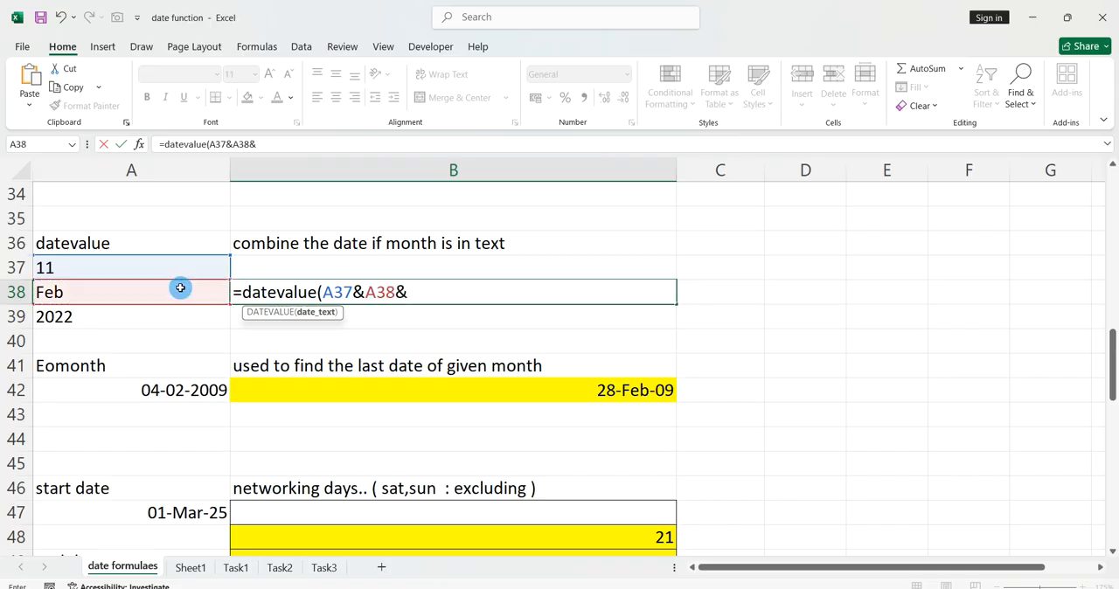
click(151, 320)
text())
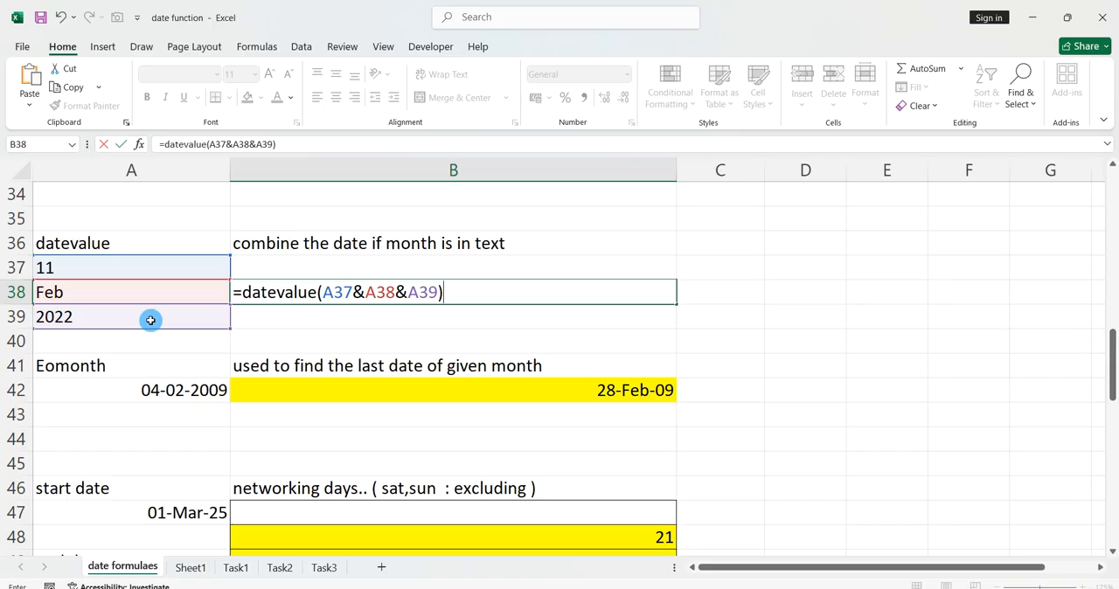
key(Return)
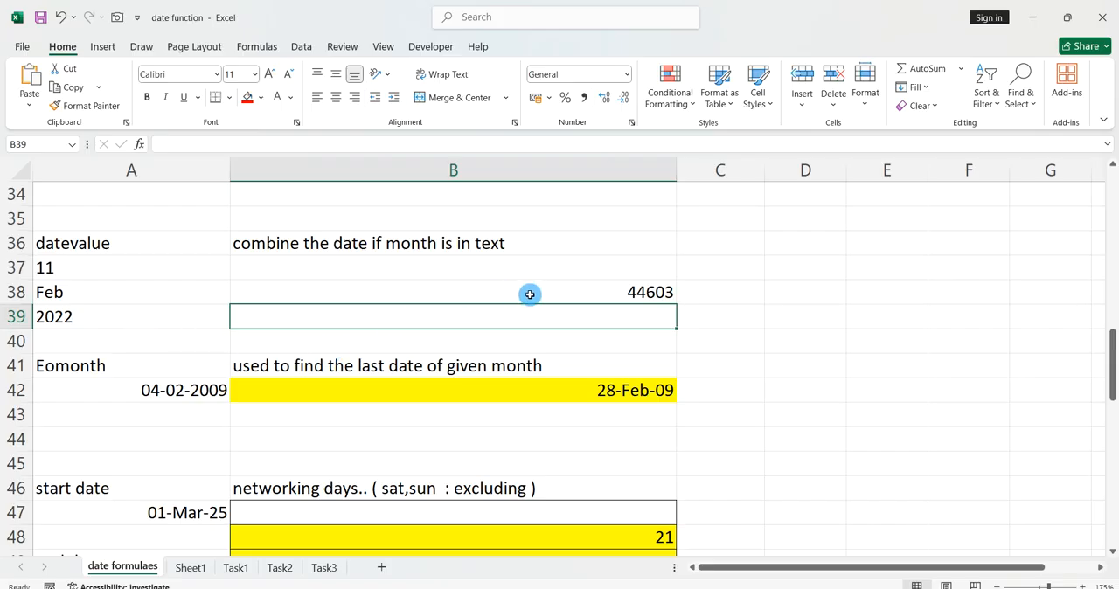
Format the DATEVALUE result in cell B38 as a day-month-year date with an abbreviated month name.
click(533, 295)
click(533, 294)
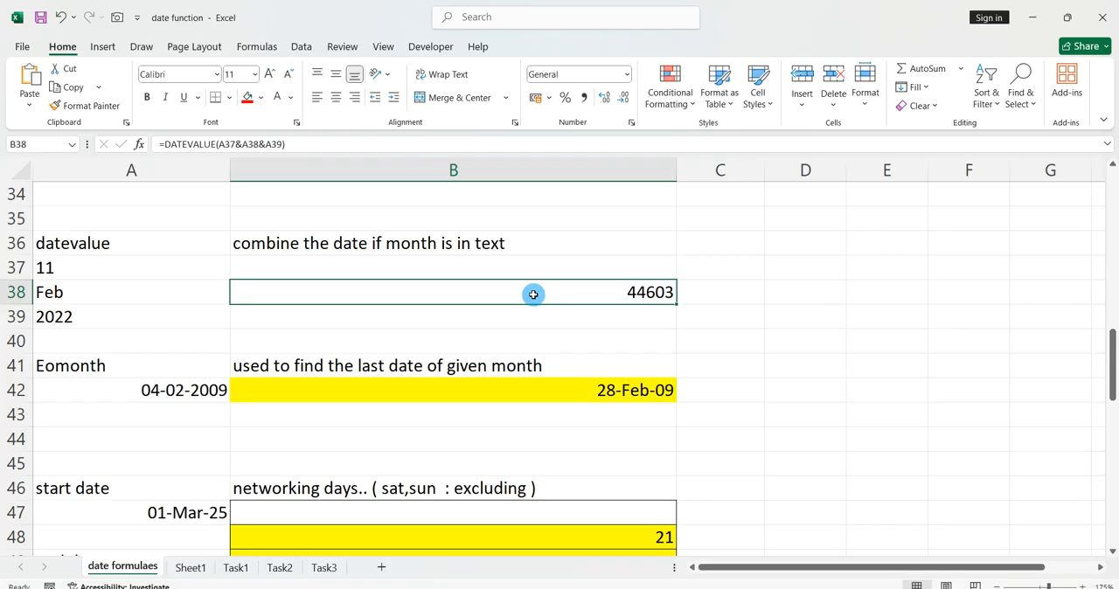
key(ctrl+shift+3)
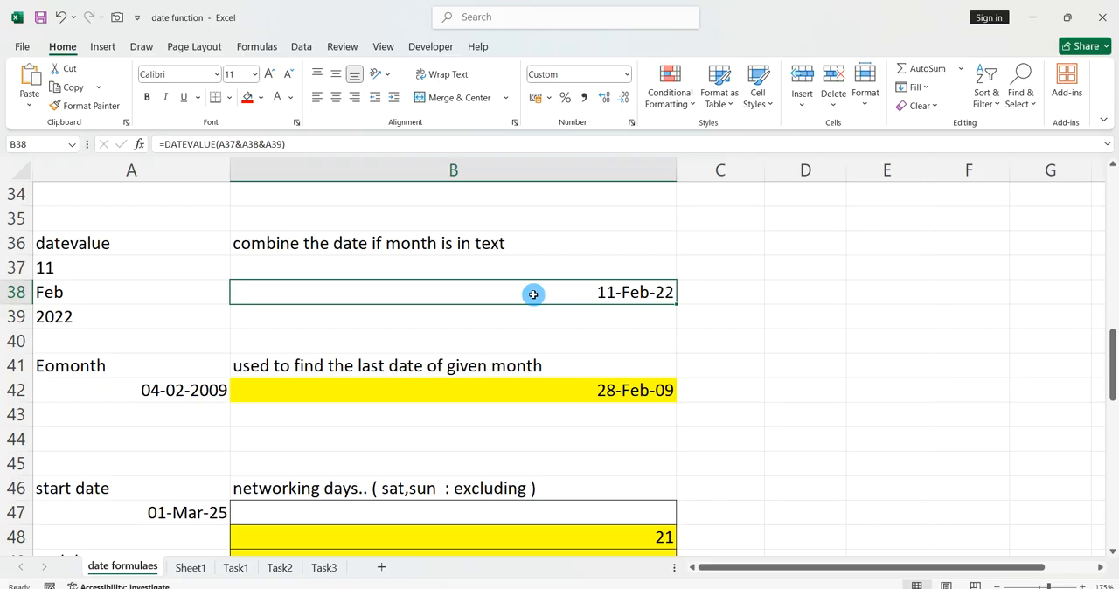
click(551, 324)
click(590, 292)
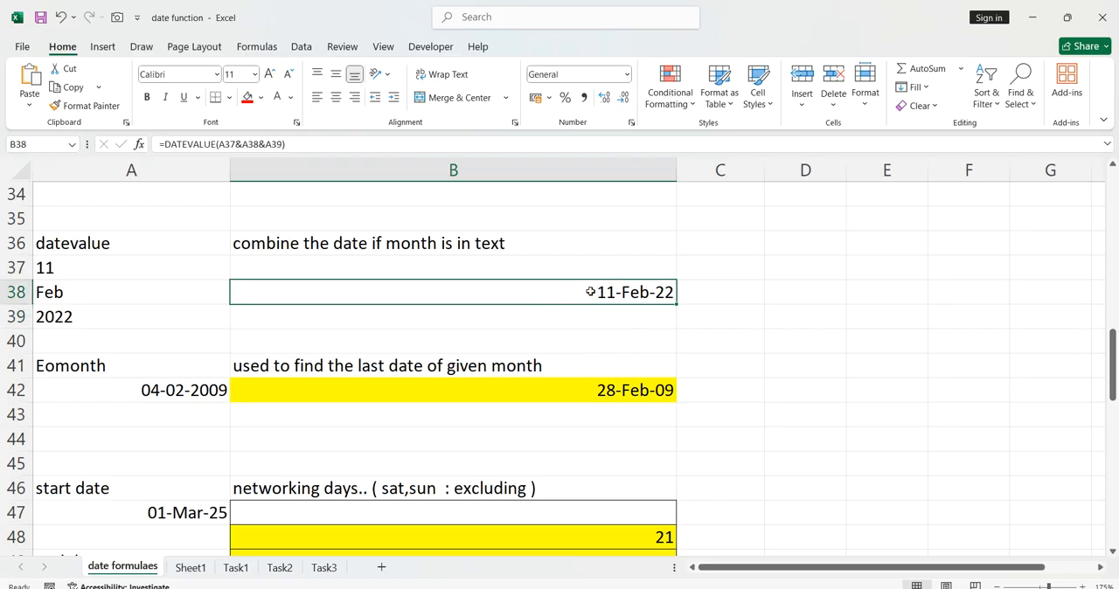
text(=)
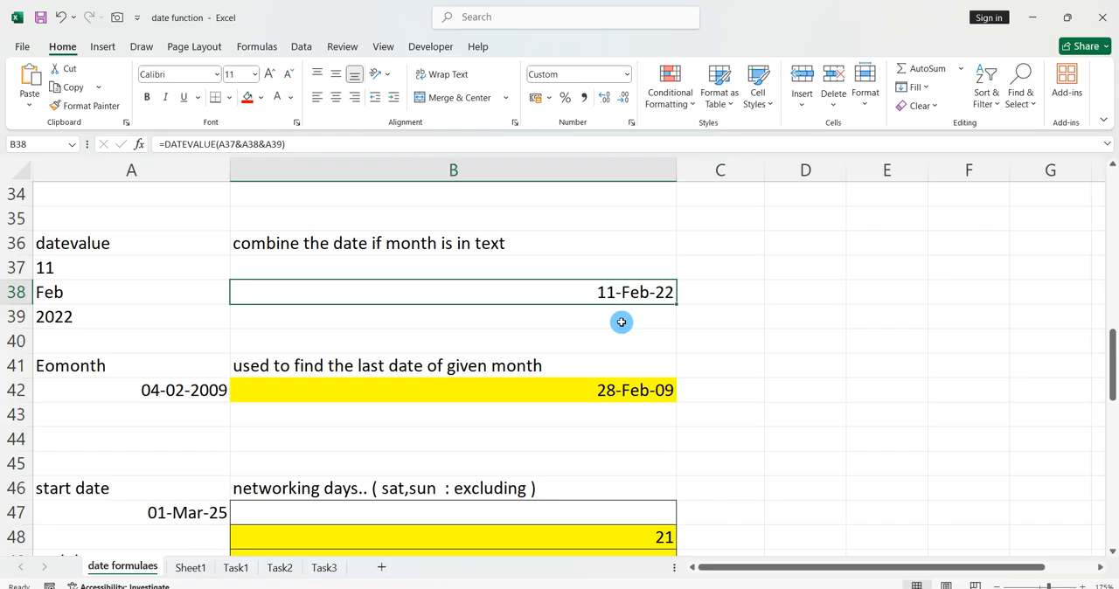
click(621, 322)
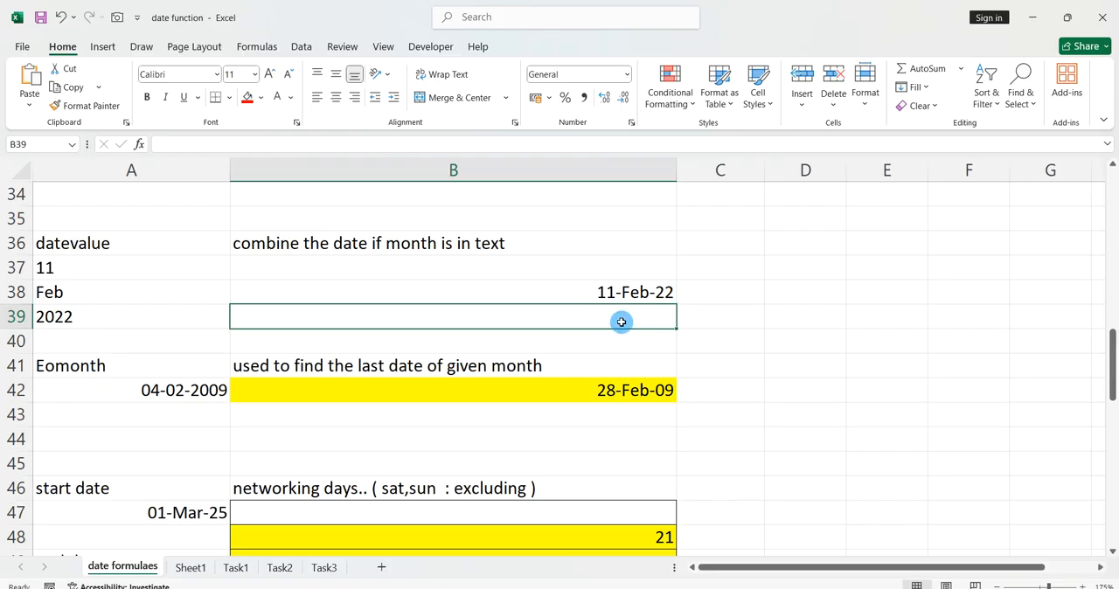
Clear the date formatting from the DATEVALUE cell B38 while keeping its formula.
scroll(622, 322, down, 1)
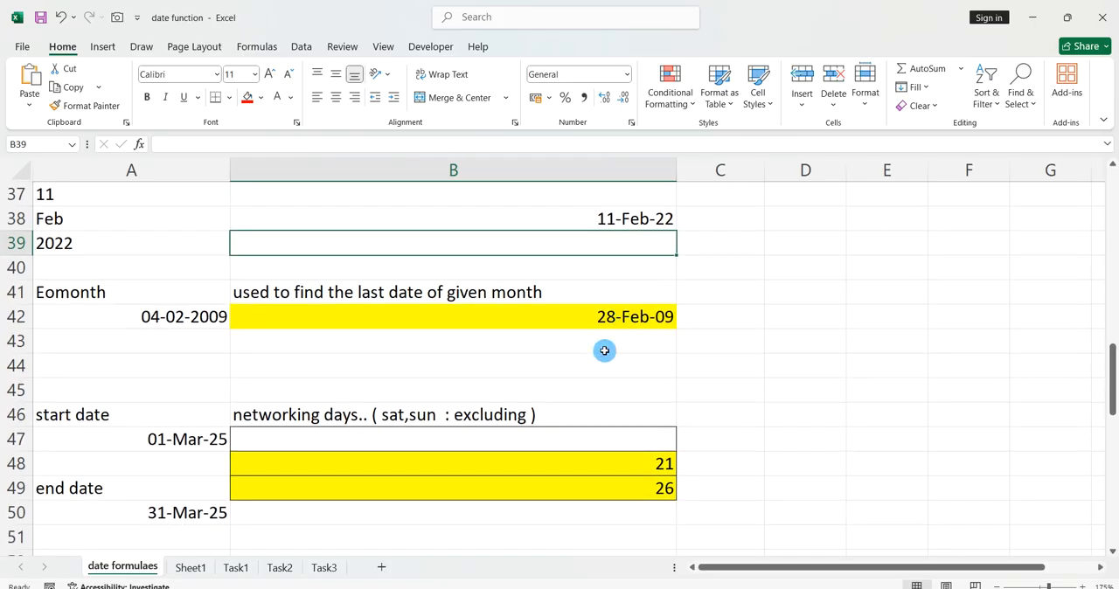
scroll(600, 357, down, 1)
click(625, 341)
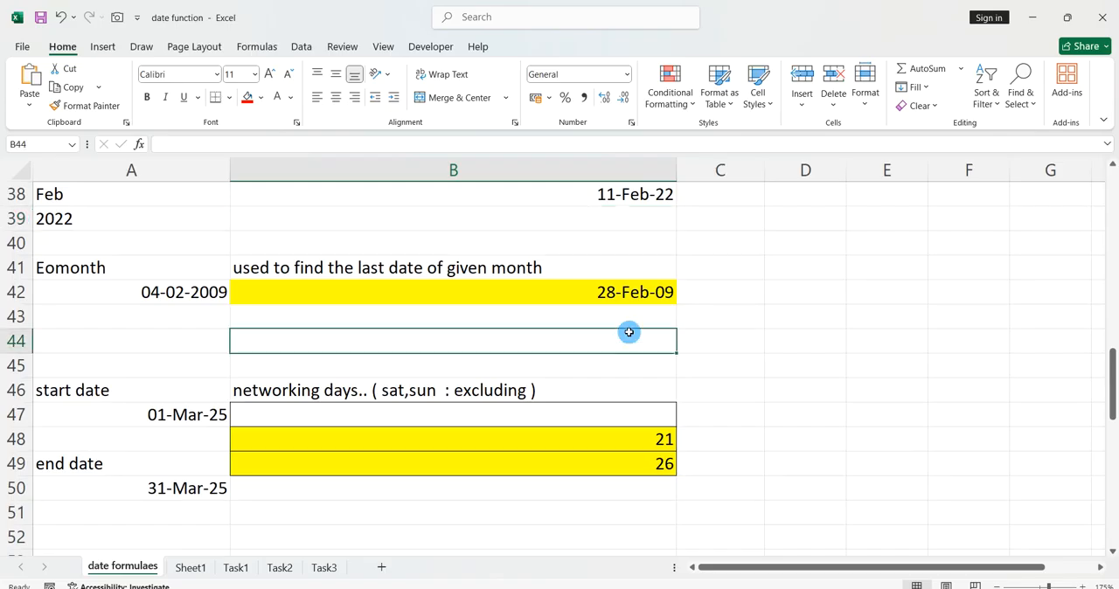
scroll(693, 320, up, 2)
scroll(691, 320, up, 1)
click(643, 340)
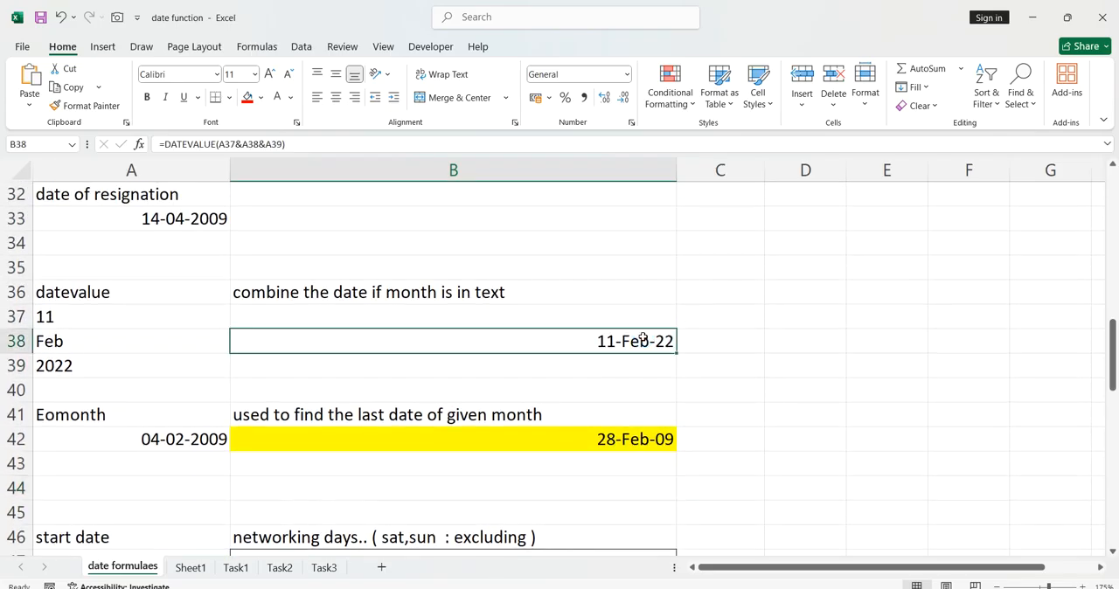
key(alt)
key(h)
key(e)
key(f)
click(730, 343)
click(750, 377)
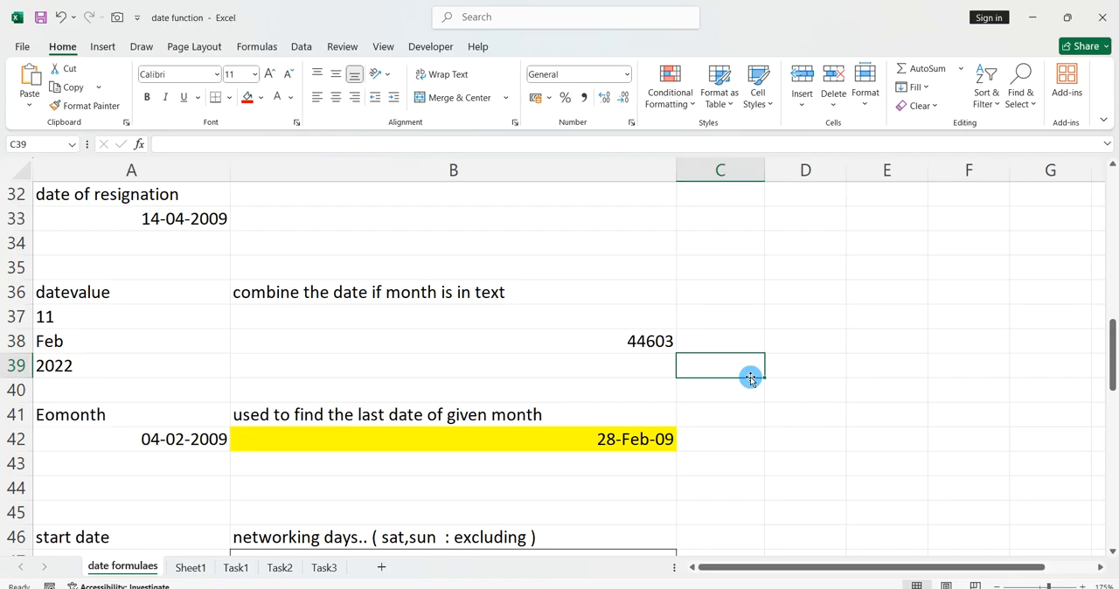
Review the DATEVALUE cell and the earlier date, time, year, month, day, text and datedif examples in the sheet.
click(665, 343)
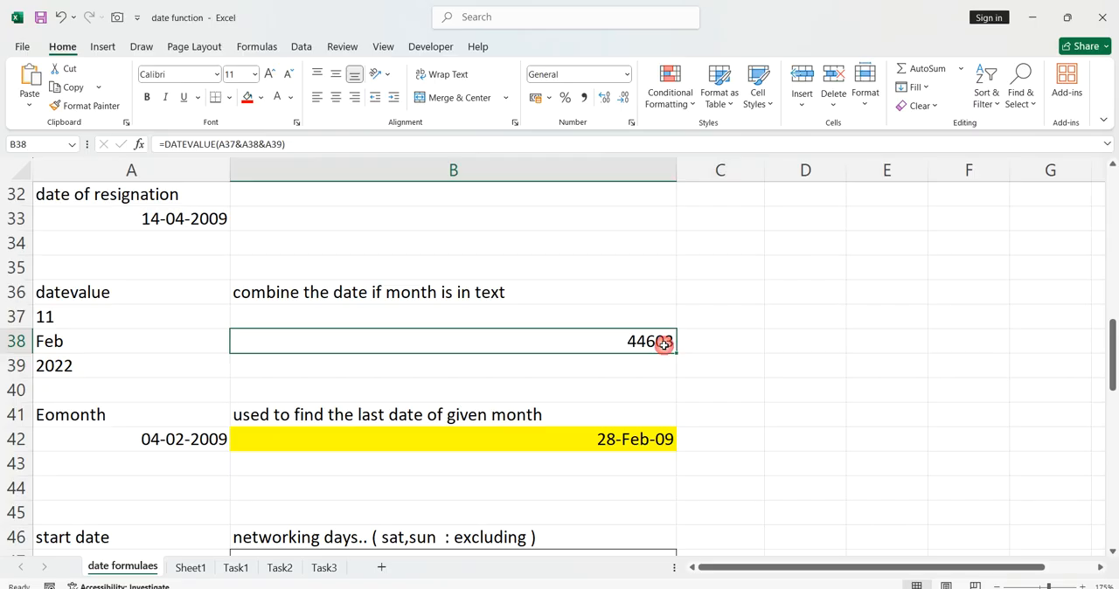
click(721, 373)
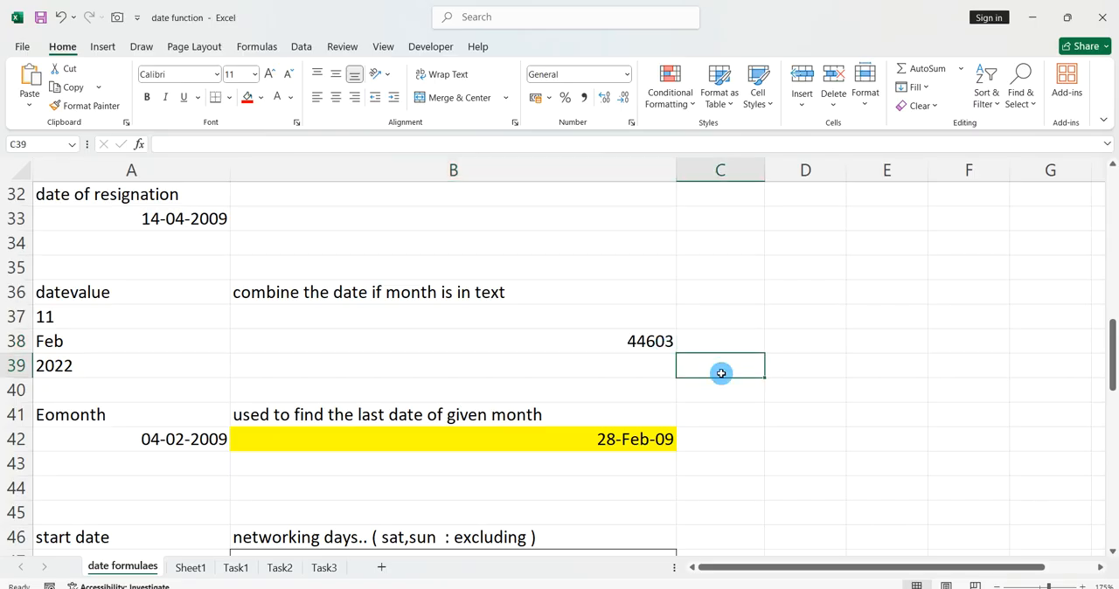
click(638, 348)
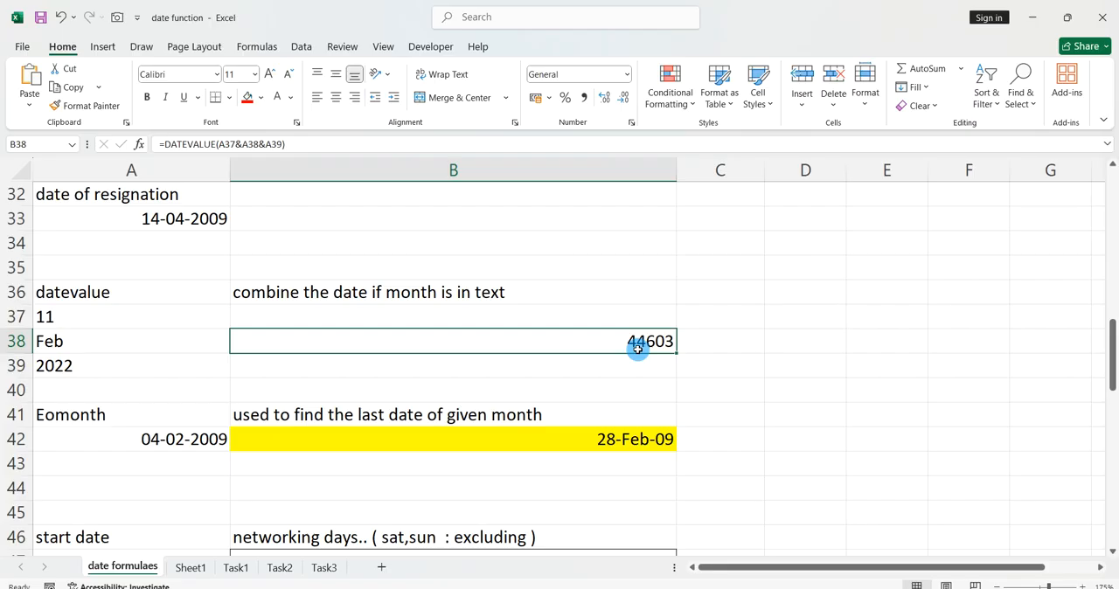
scroll(624, 362, up, 5)
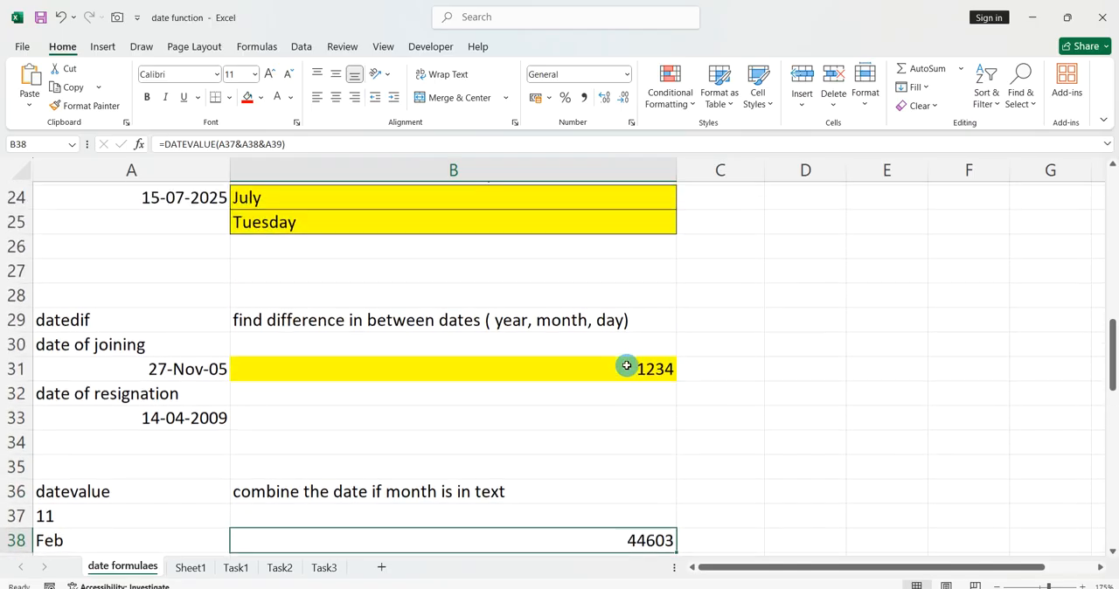
scroll(627, 365, up, 6)
scroll(627, 365, down, 5)
scroll(627, 365, down, 2)
scroll(627, 365, up, 5)
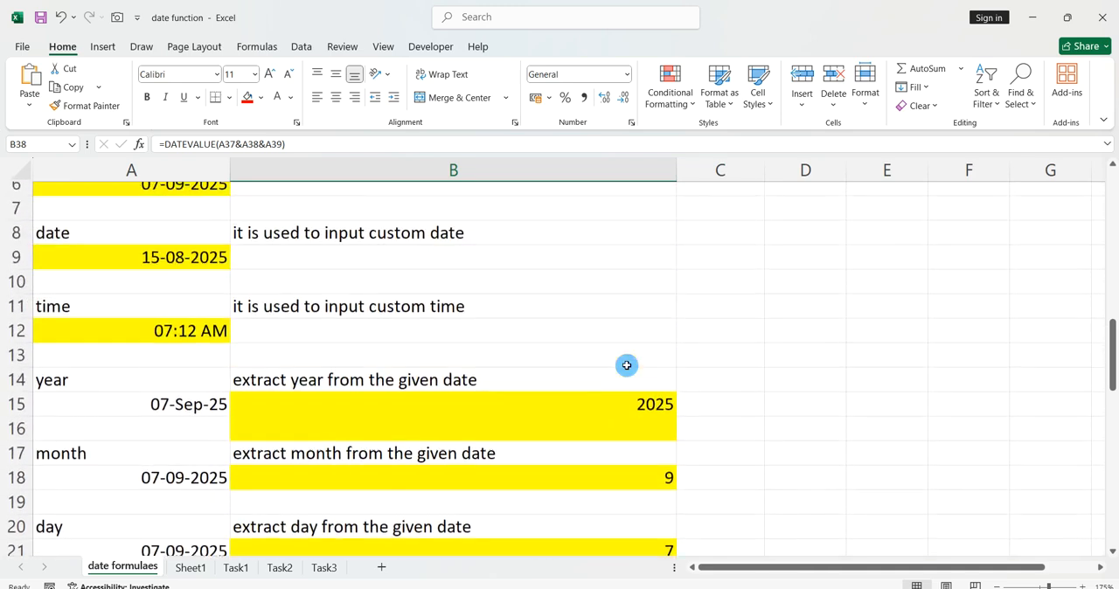
scroll(627, 366, down, 8)
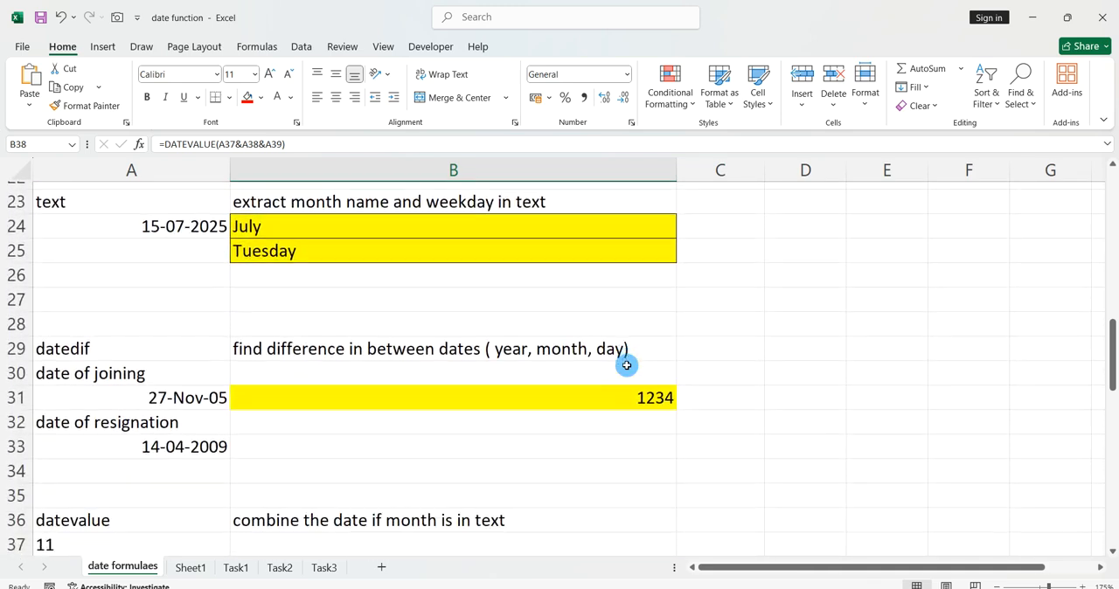
scroll(628, 365, down, 1)
scroll(627, 366, up, 5)
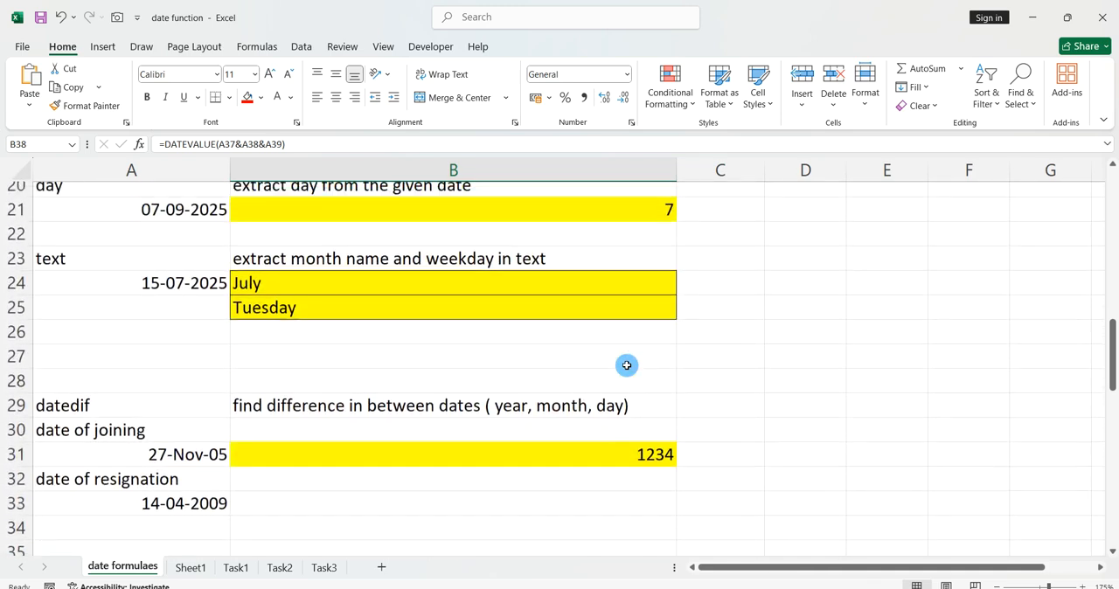
scroll(627, 365, up, 2)
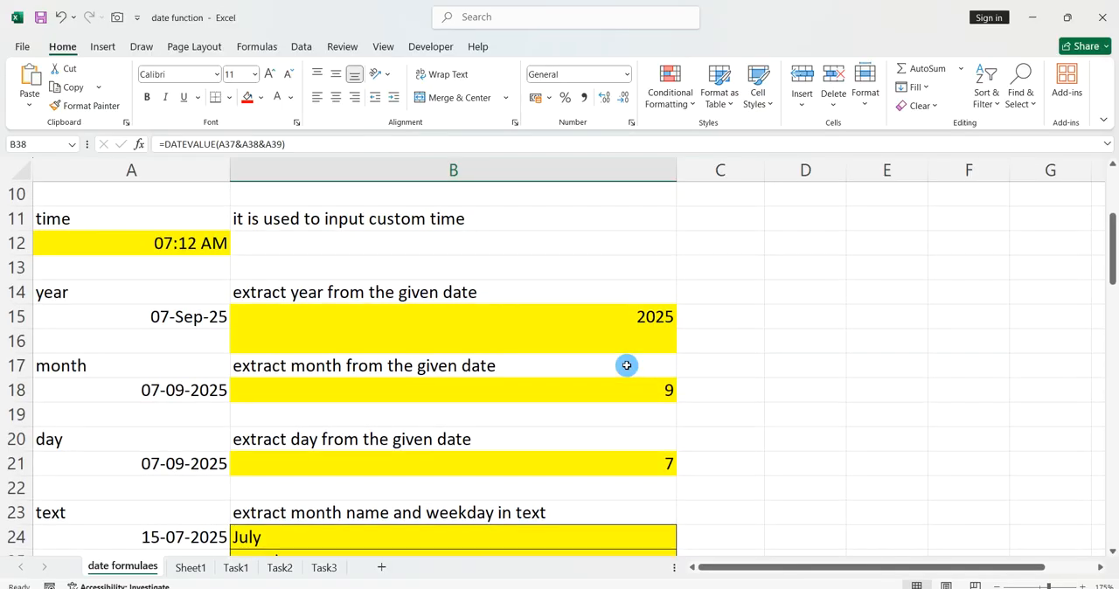
scroll(627, 366, down, 4)
scroll(627, 366, down, 3)
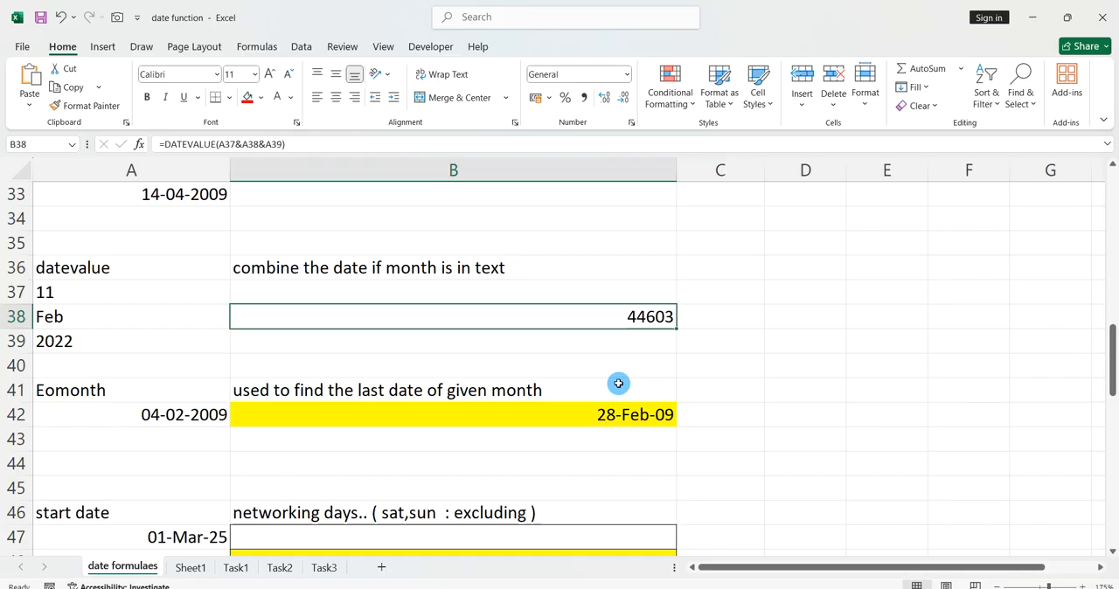
Replace the DATEVALUE formula in cell B38 with the plain number 34234.
click(662, 369)
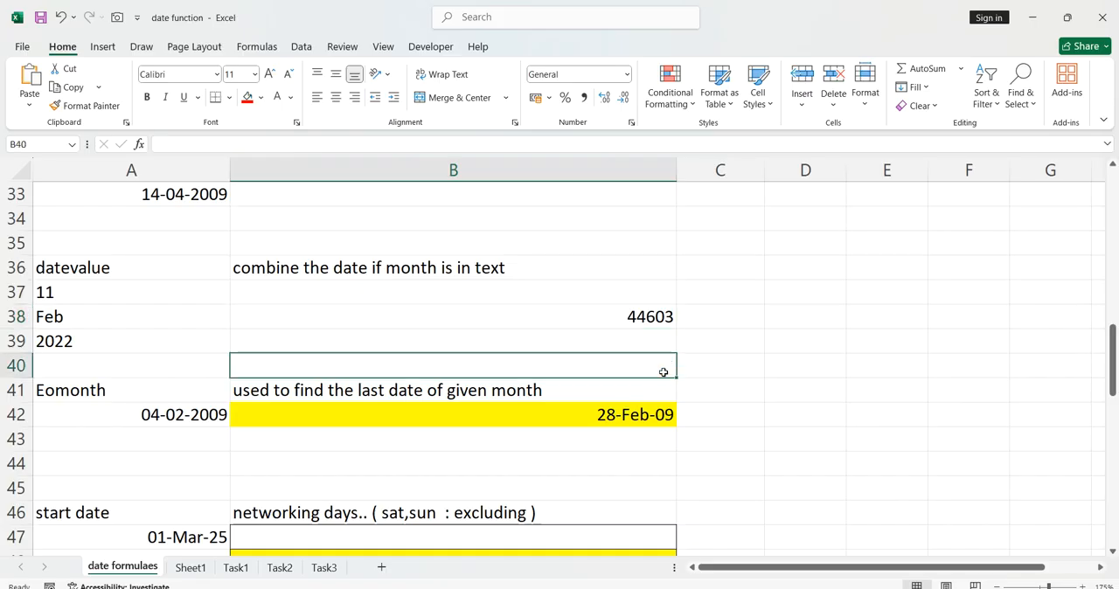
click(662, 318)
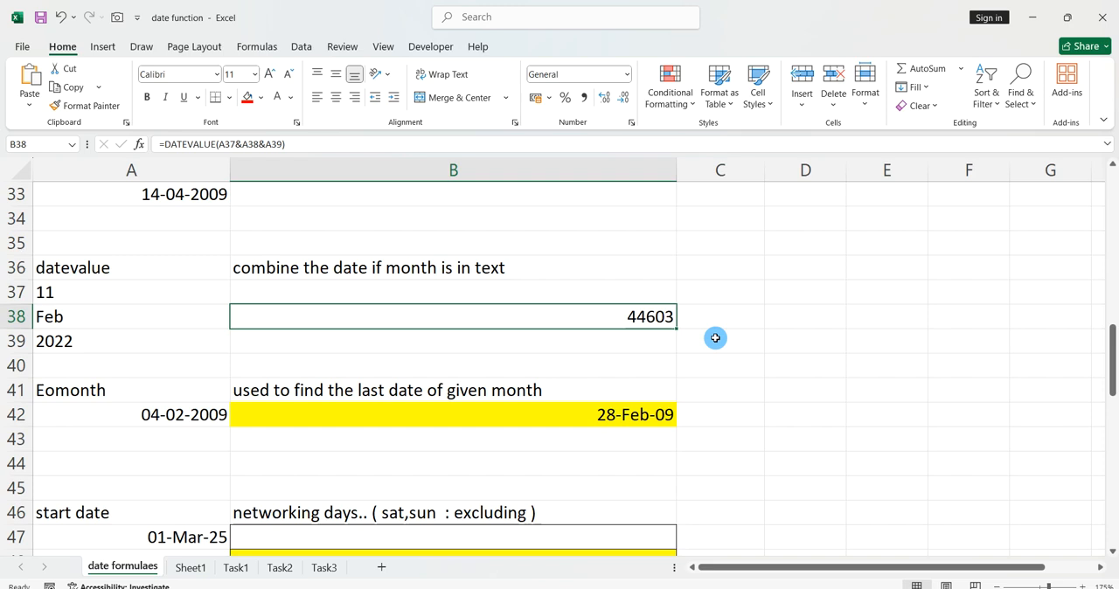
click(715, 338)
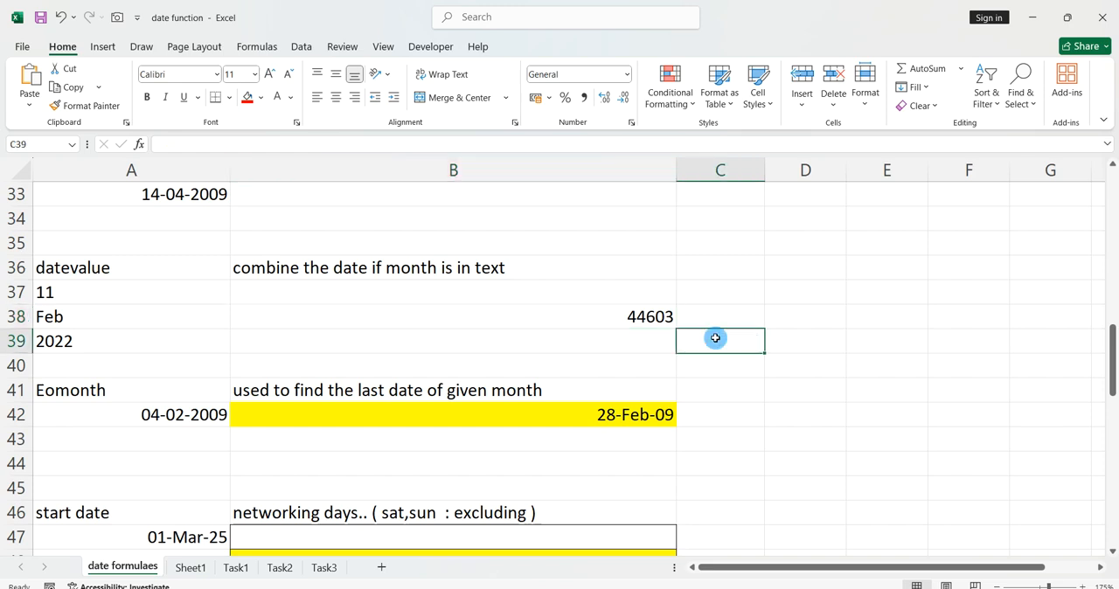
click(673, 318)
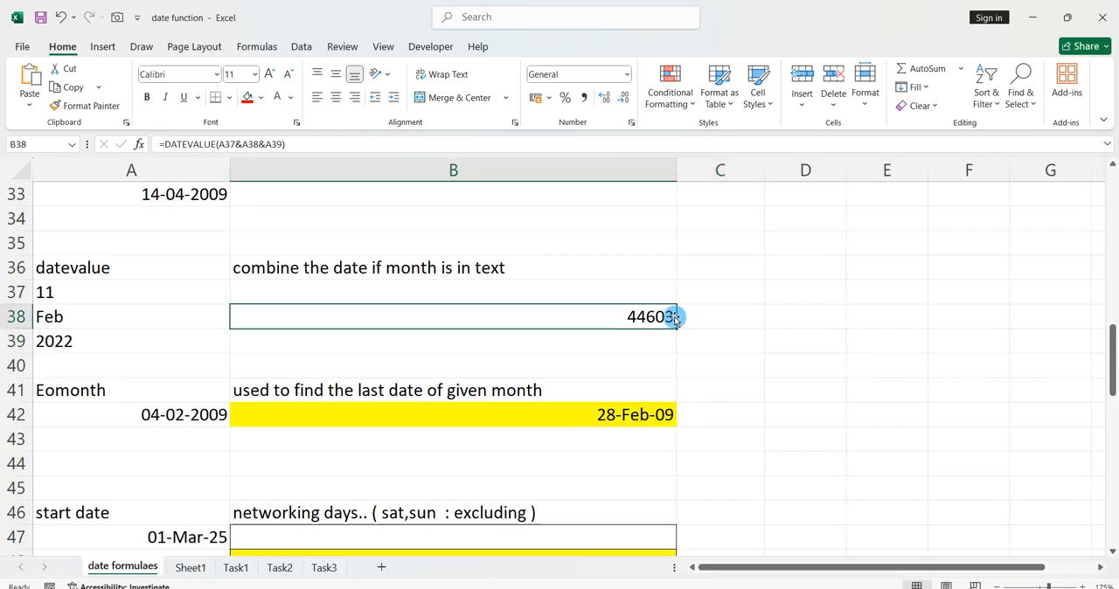
text(34234)
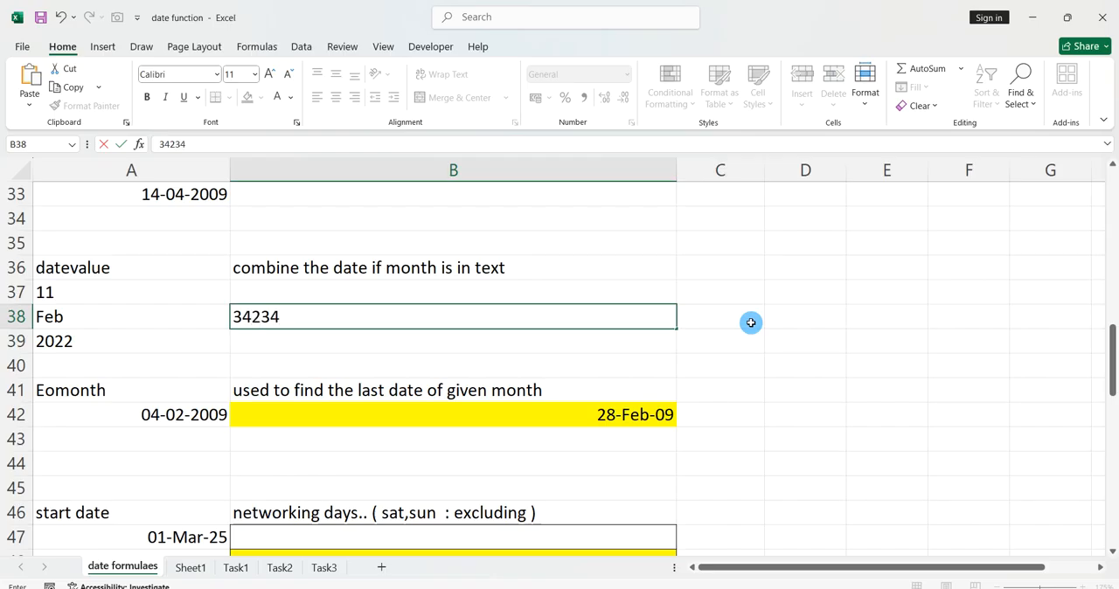
key(Return)
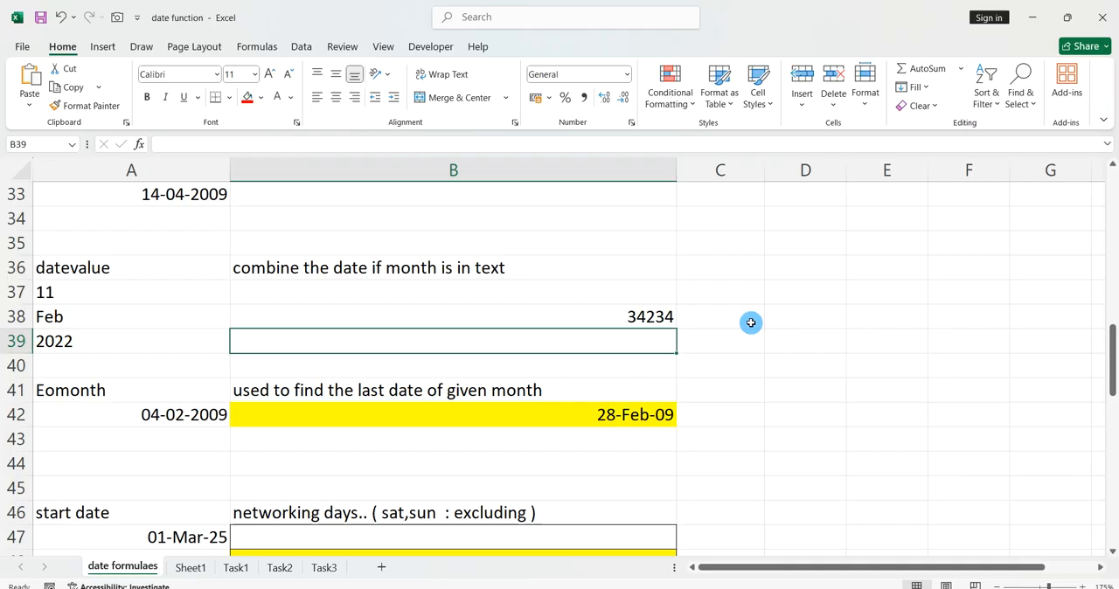
Undo the recent changes to cell B38 until its DATEVALUE formula combining A37, A38 and A39 is restored.
click(633, 320)
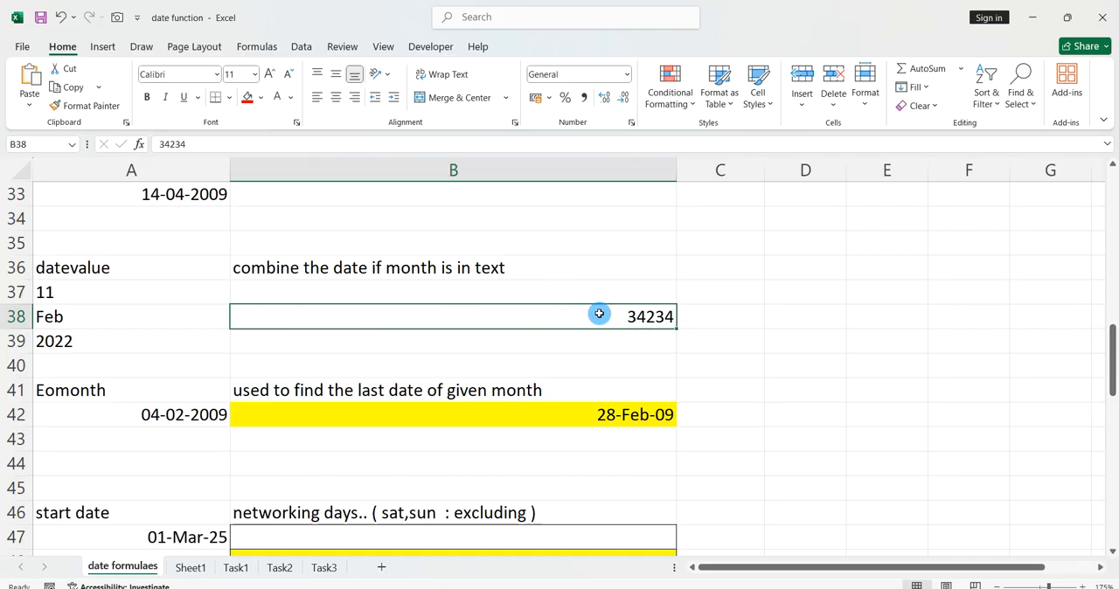
text(=)
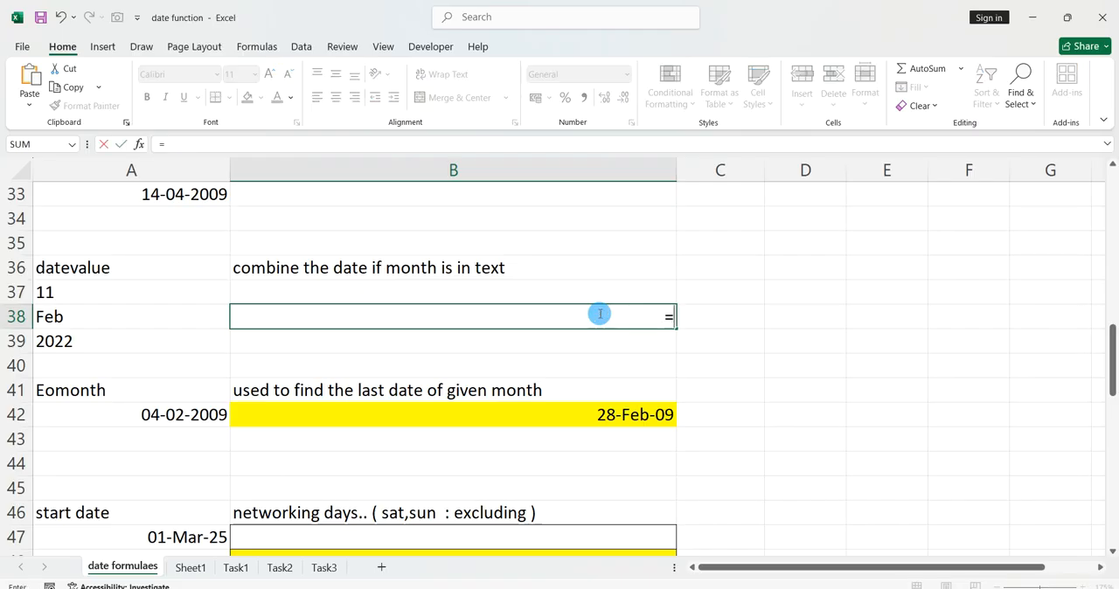
key(Escape)
key(ctrl+z)
key(ctrl+z)
key(ctrl+z)
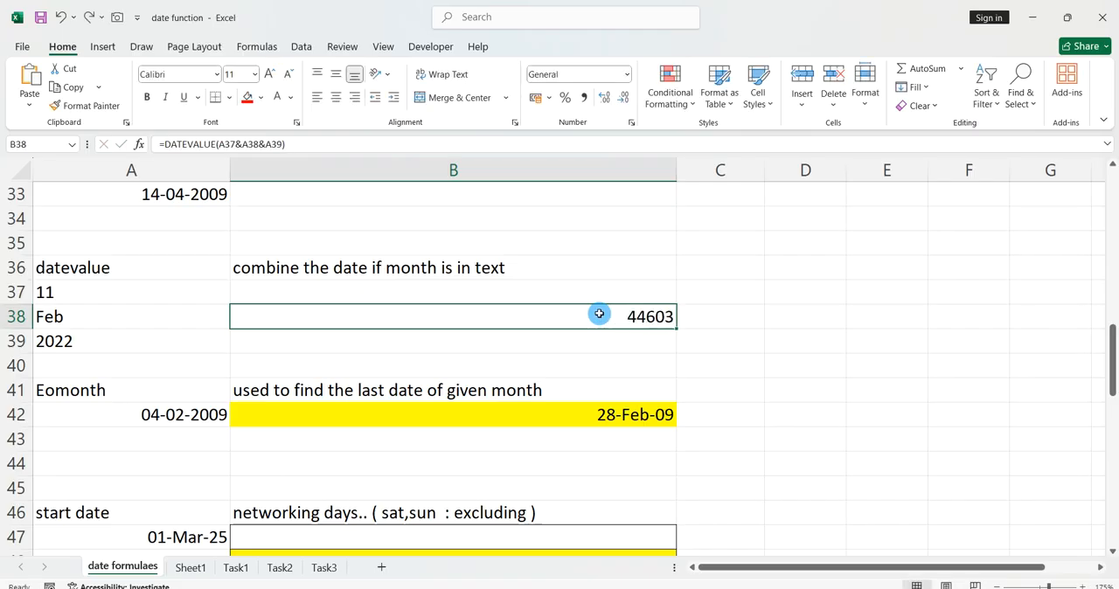
click(880, 299)
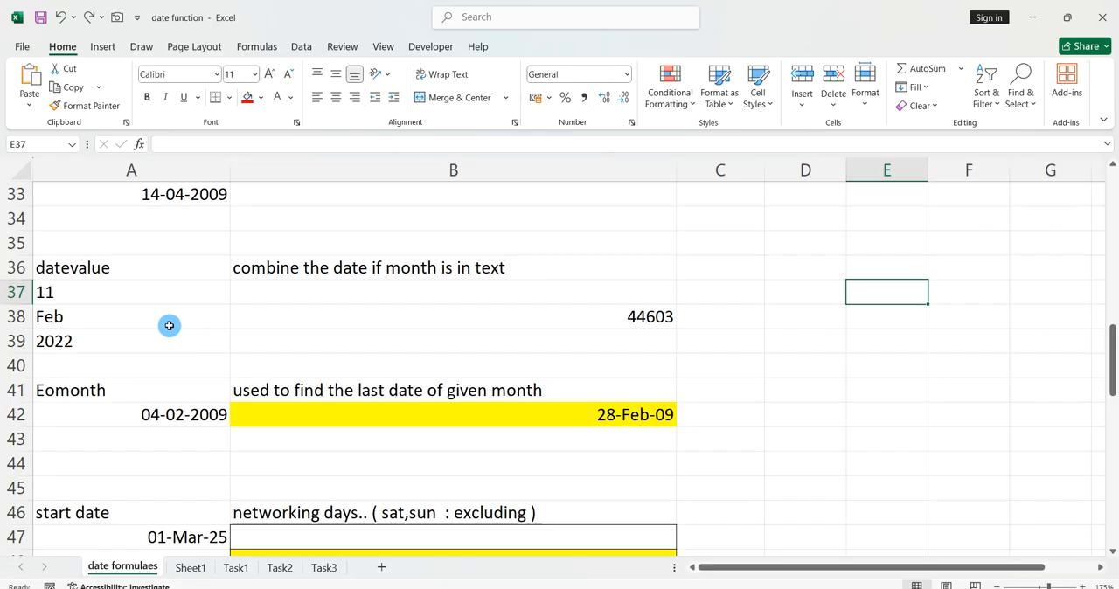
Enter 2 in cell C34 and format it as a day-month-year date with an abbreviated month name.
click(697, 225)
text(2)
key(Return)
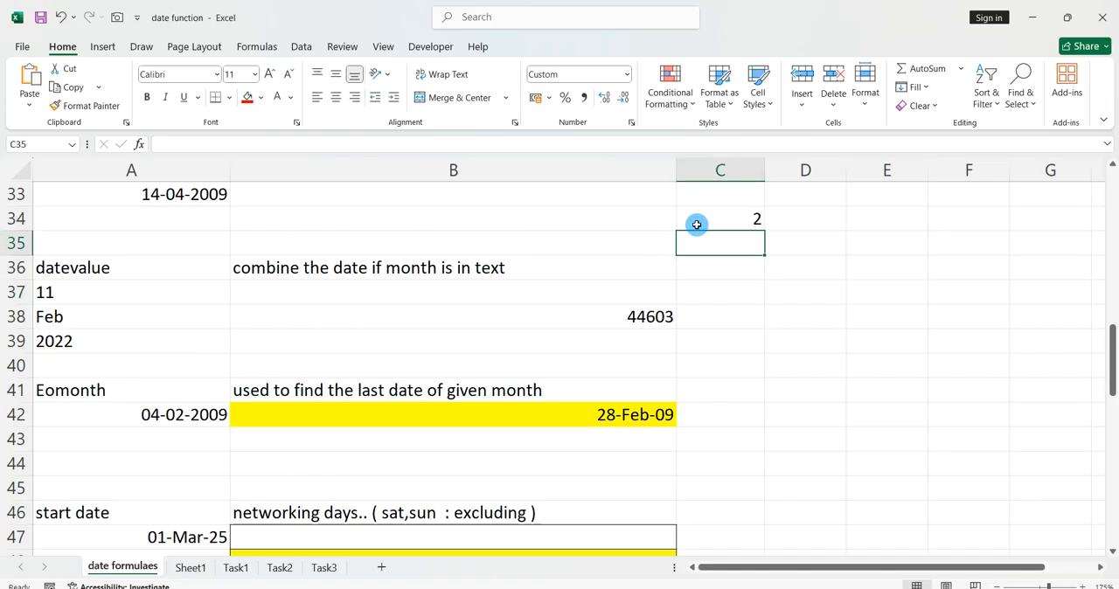
click(743, 216)
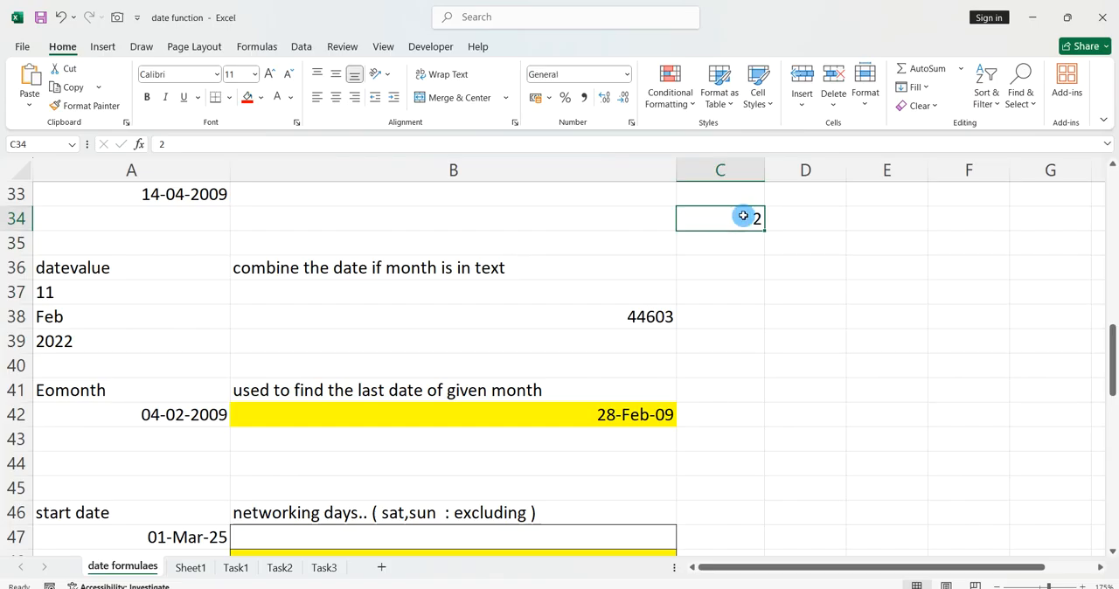
key(ctrl+shift+3)
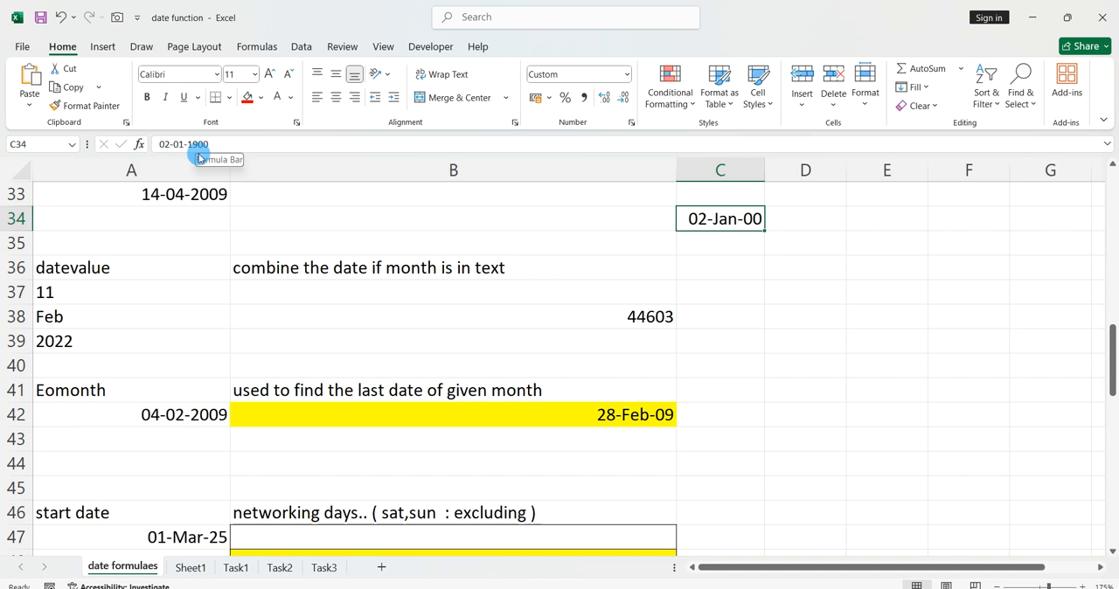
Enter 365 in cell D36 and format it as a day-month-year date with an abbreviated month name.
click(798, 266)
text(365)
key(Return)
click(797, 265)
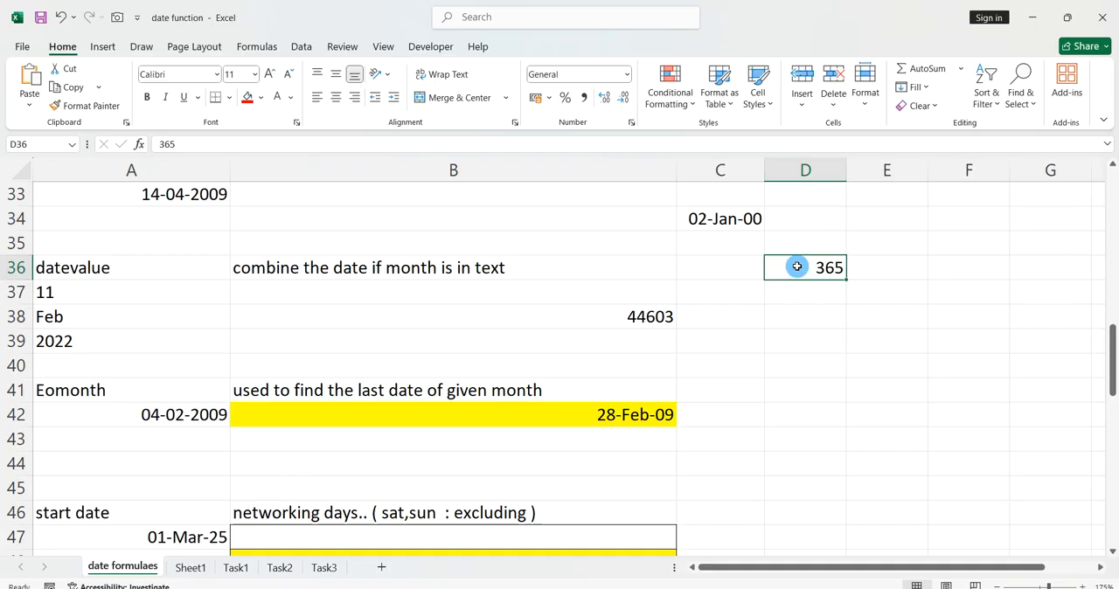
key(ctrl+shift+3)
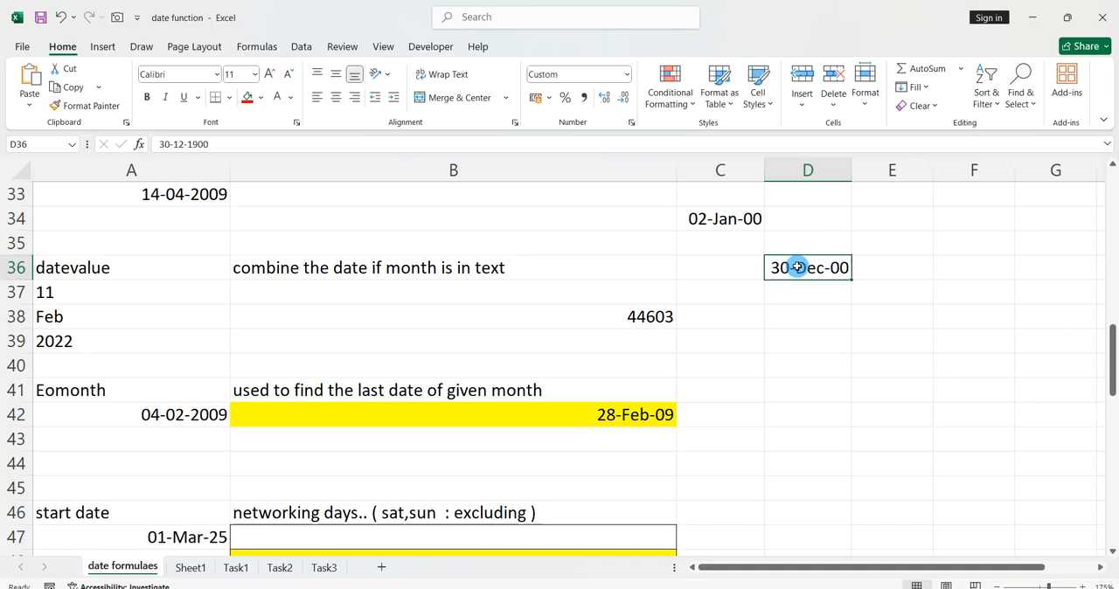
Enter 1234 in cell D38 as another sample serial number.
click(791, 312)
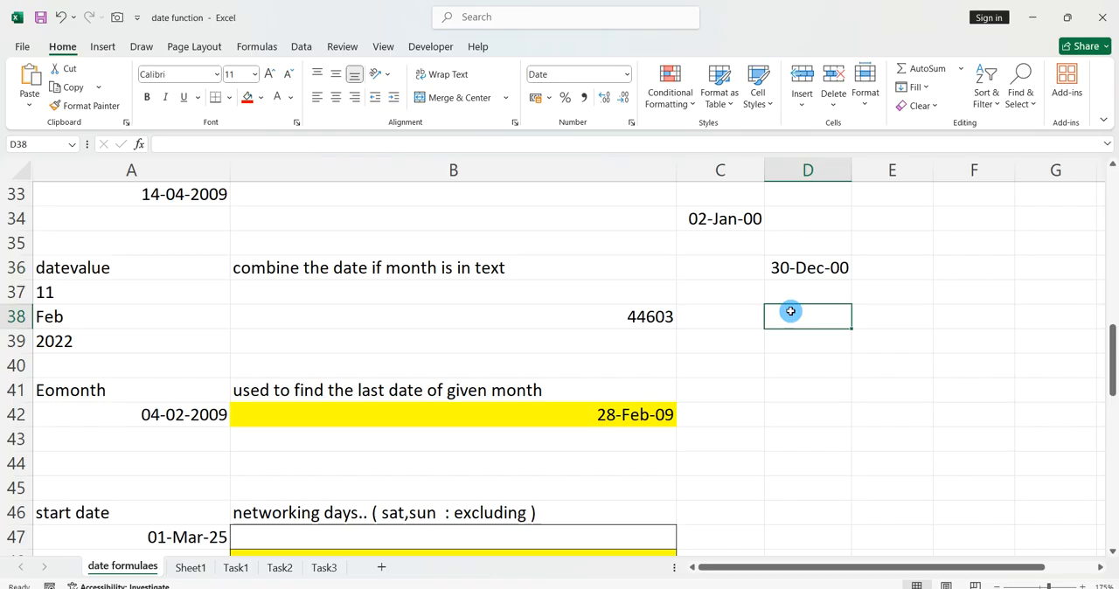
text(1234)
key(Return)
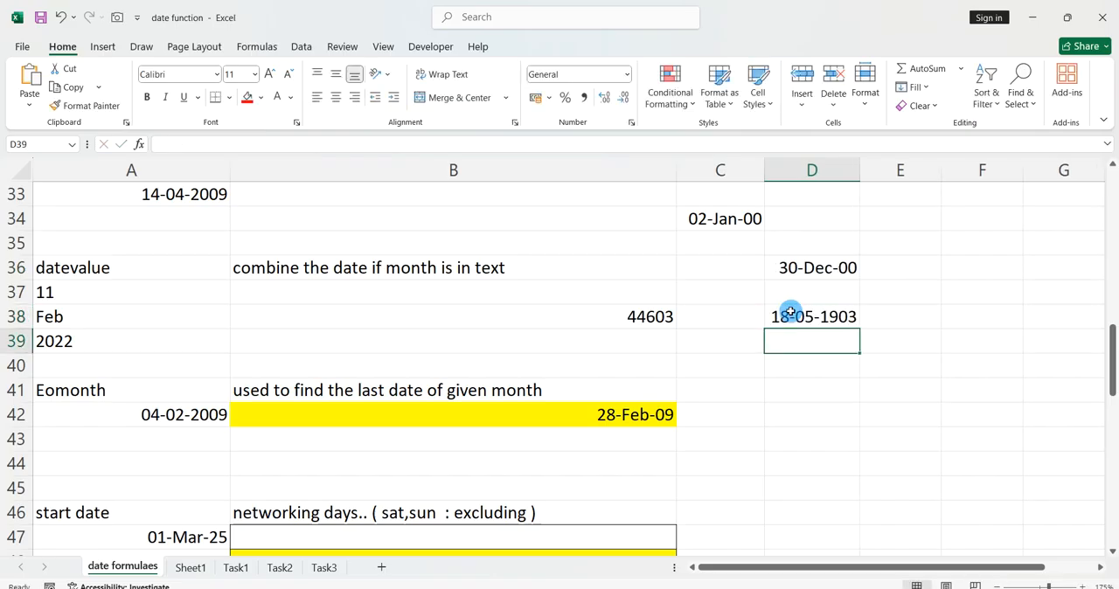
click(813, 318)
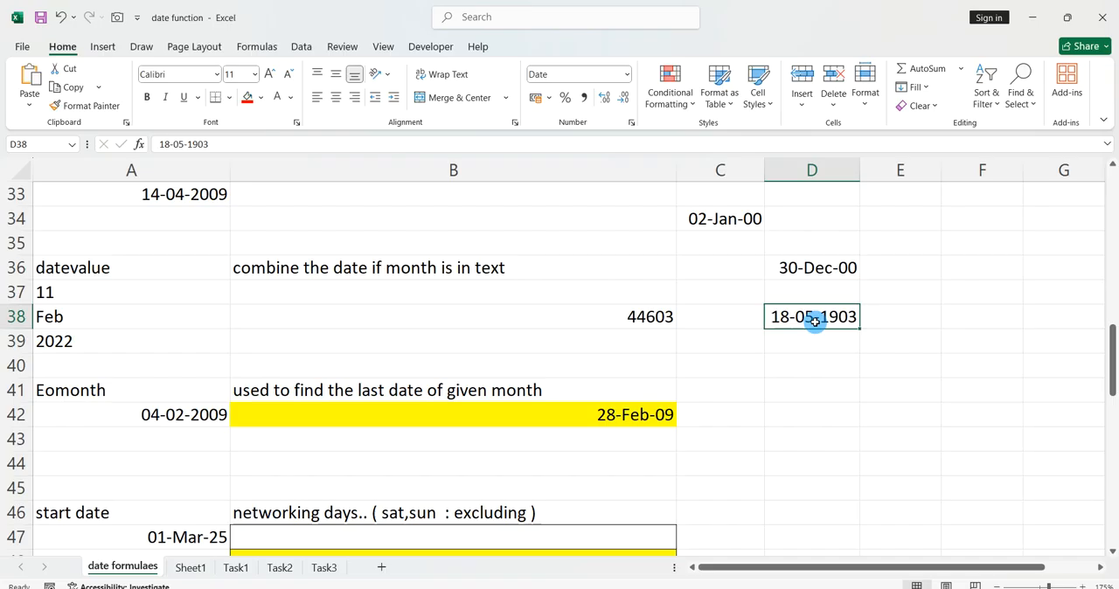
Format the restored DATEVALUE result in B38 as a date with day, abbreviated month and two-digit year.
click(671, 318)
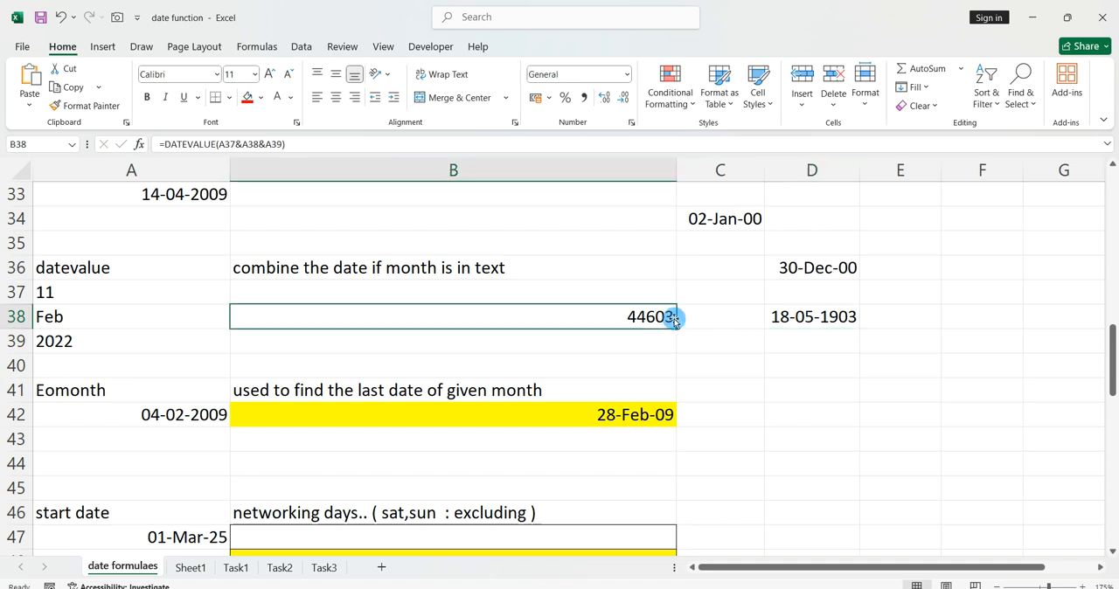
key(ctrl+shift+3)
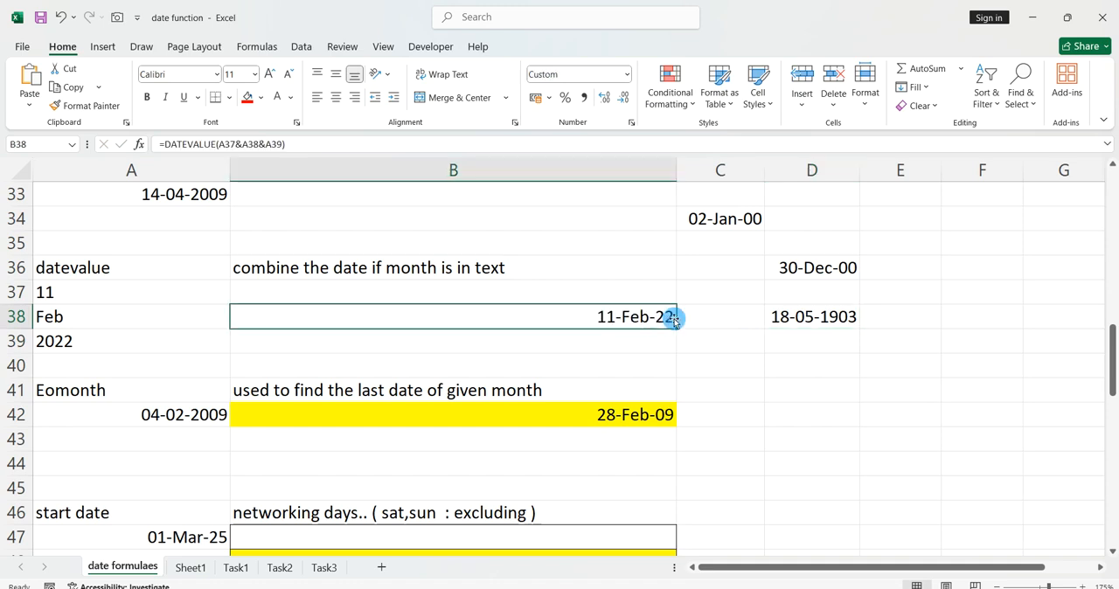
click(710, 388)
Delete the sample serial-number dates from the range C34:D38.
drag(740, 220, 803, 315)
key(Delete)
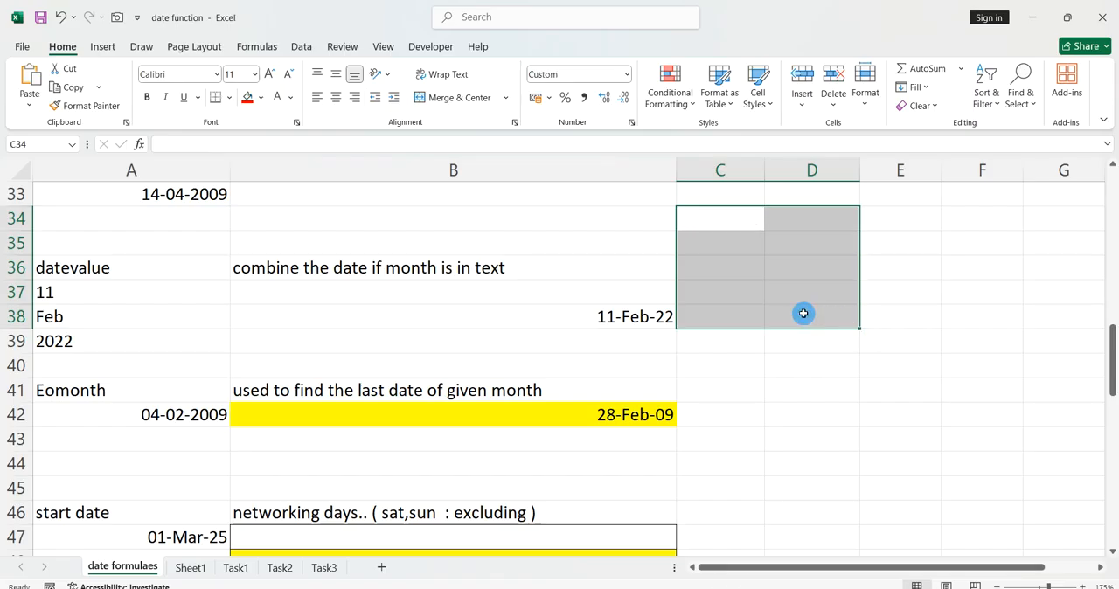
click(819, 379)
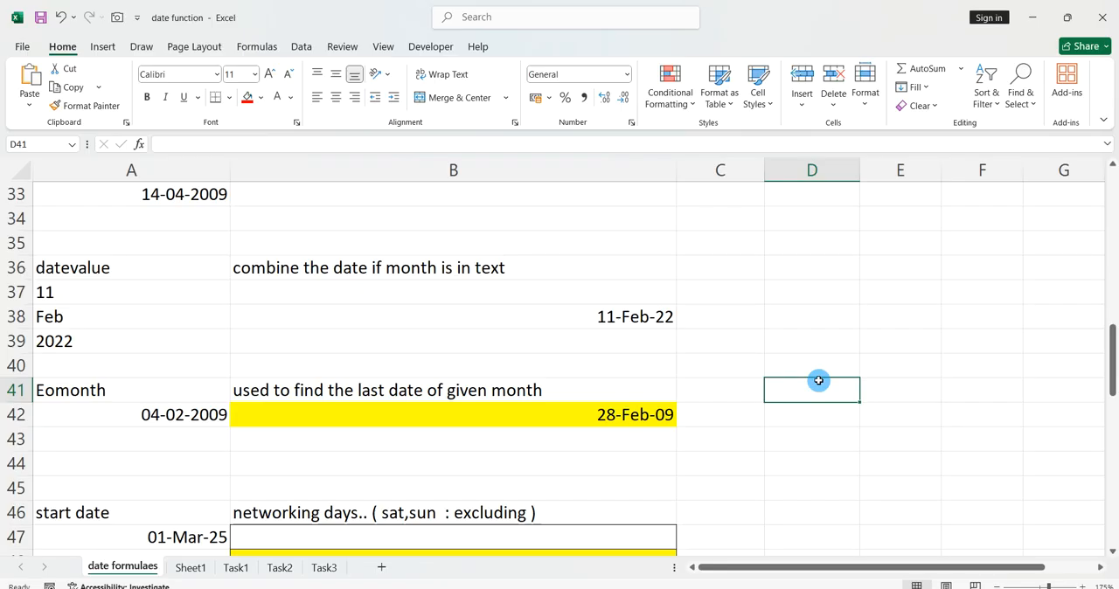
Clear the existing end-of-month result from the yellow cell B42 in the Eomonth example.
scroll(819, 381, down, 2)
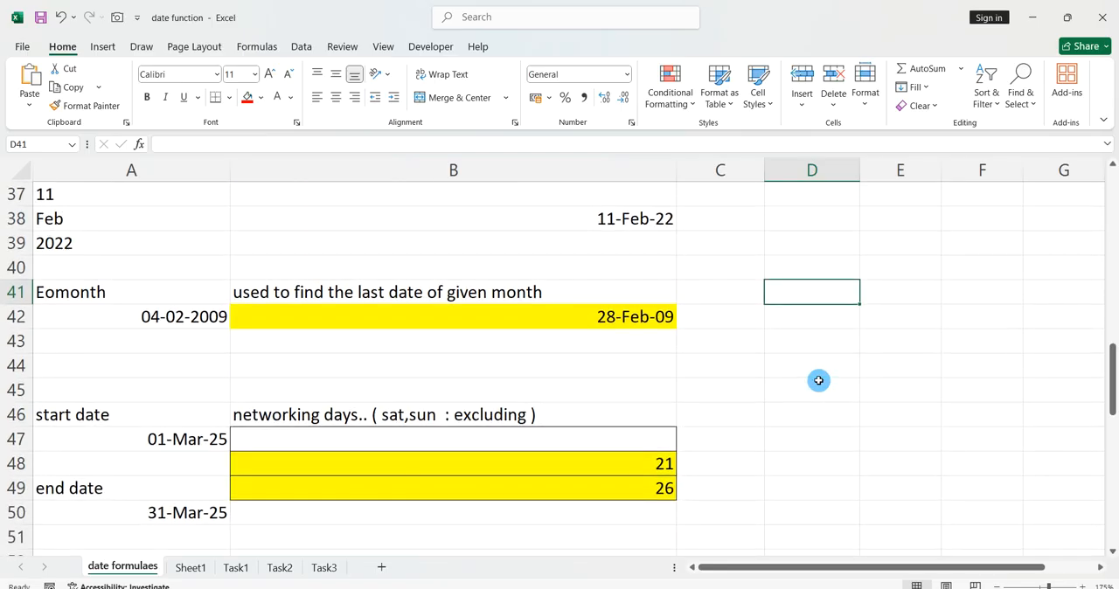
scroll(819, 380, down, 1)
click(732, 362)
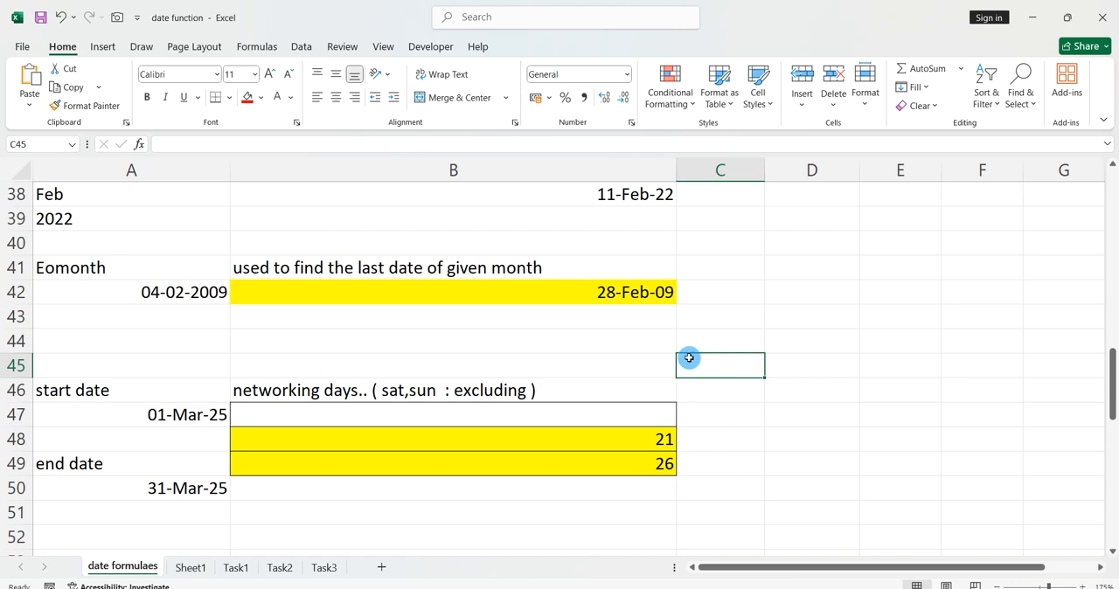
scroll(645, 360, down, 1)
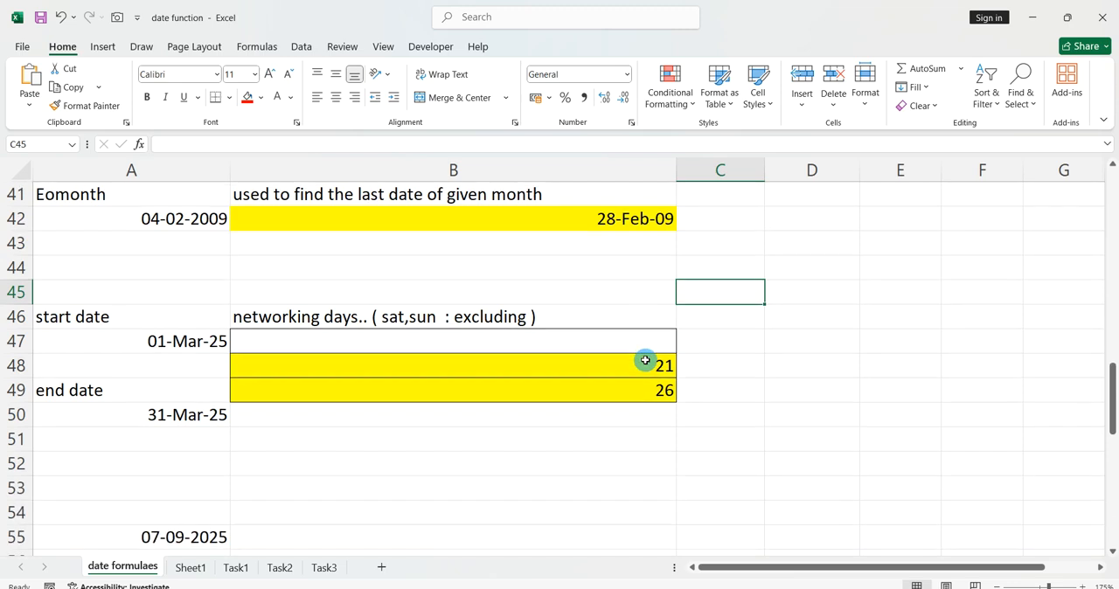
click(611, 434)
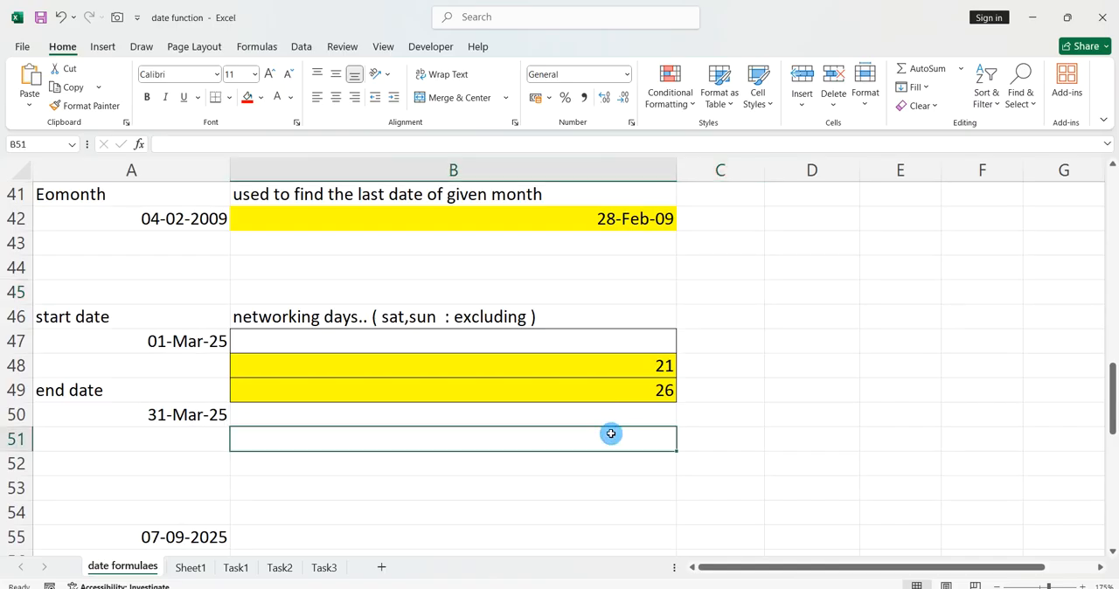
scroll(611, 434, down, 1)
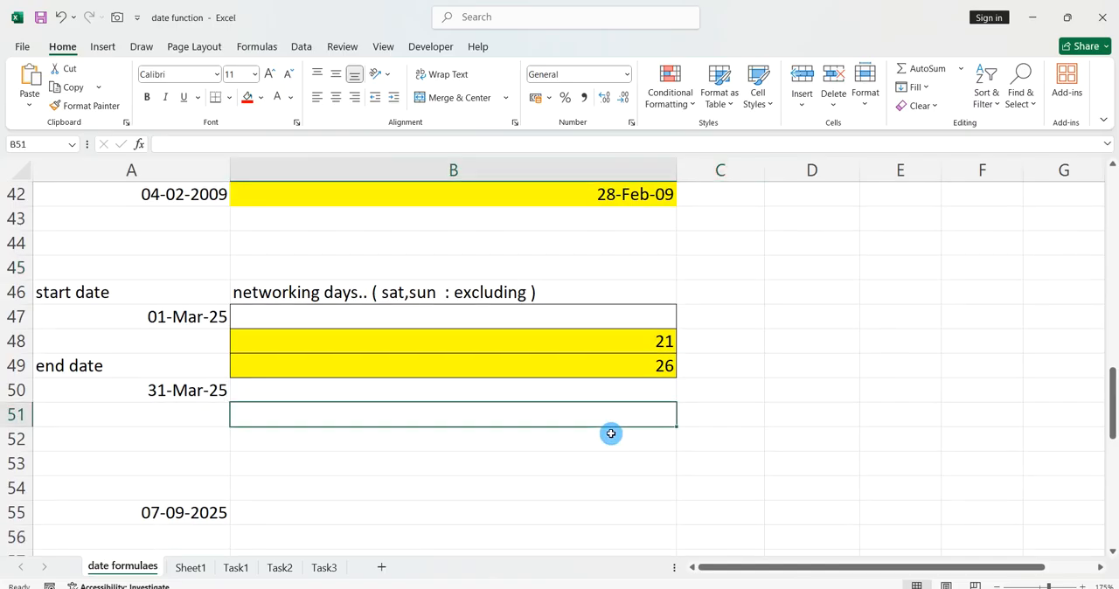
scroll(611, 434, up, 2)
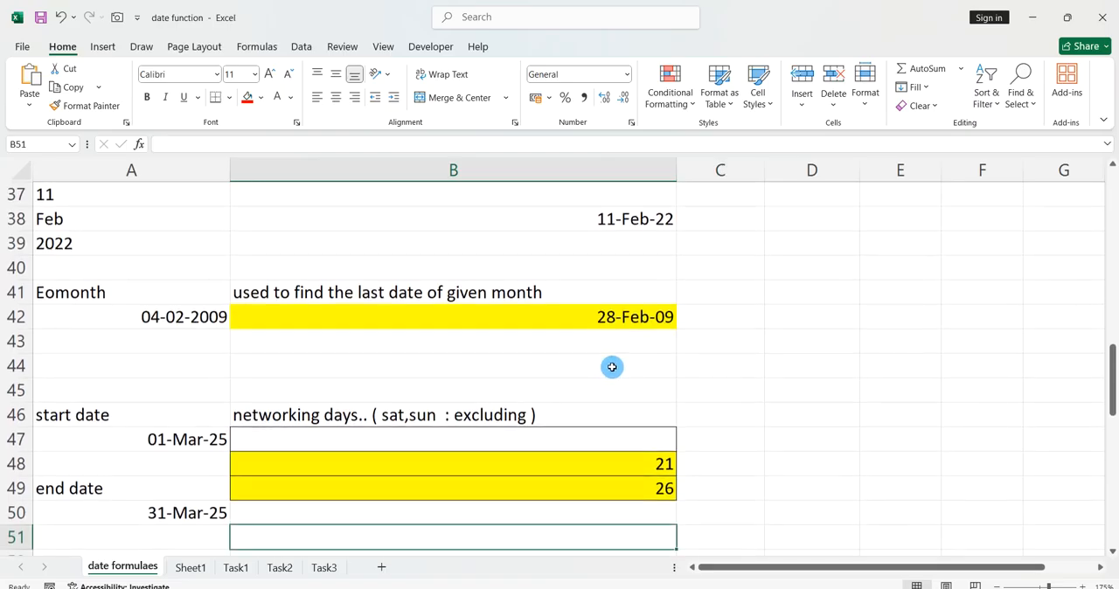
click(506, 348)
click(529, 323)
key(Delete)
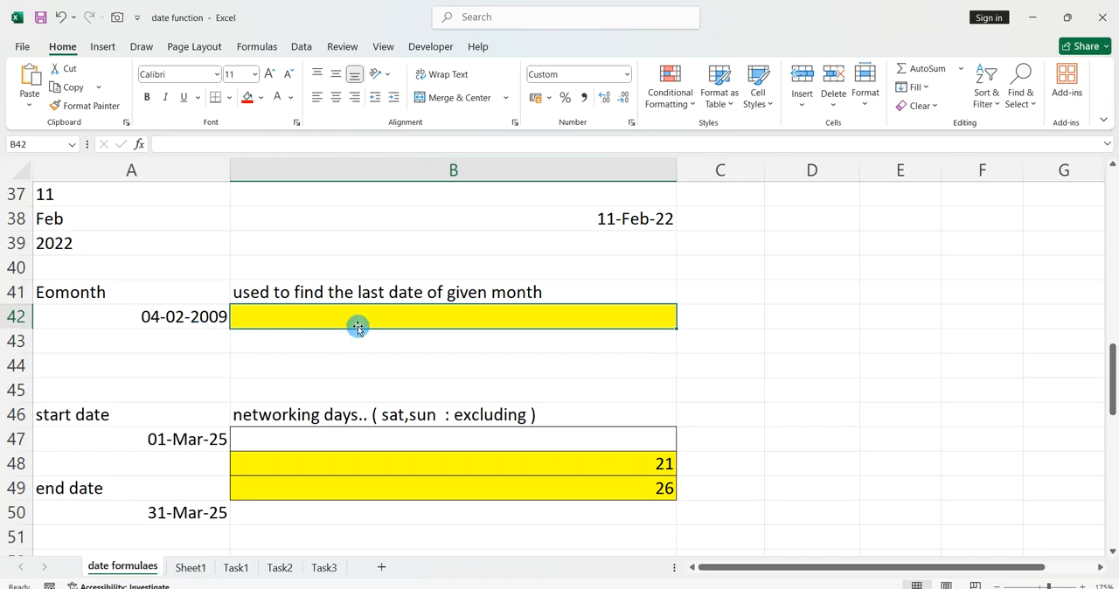
Enter =EOMONTH(A42,0) in cell B42 to return the last date of the month in A42.
text(=)
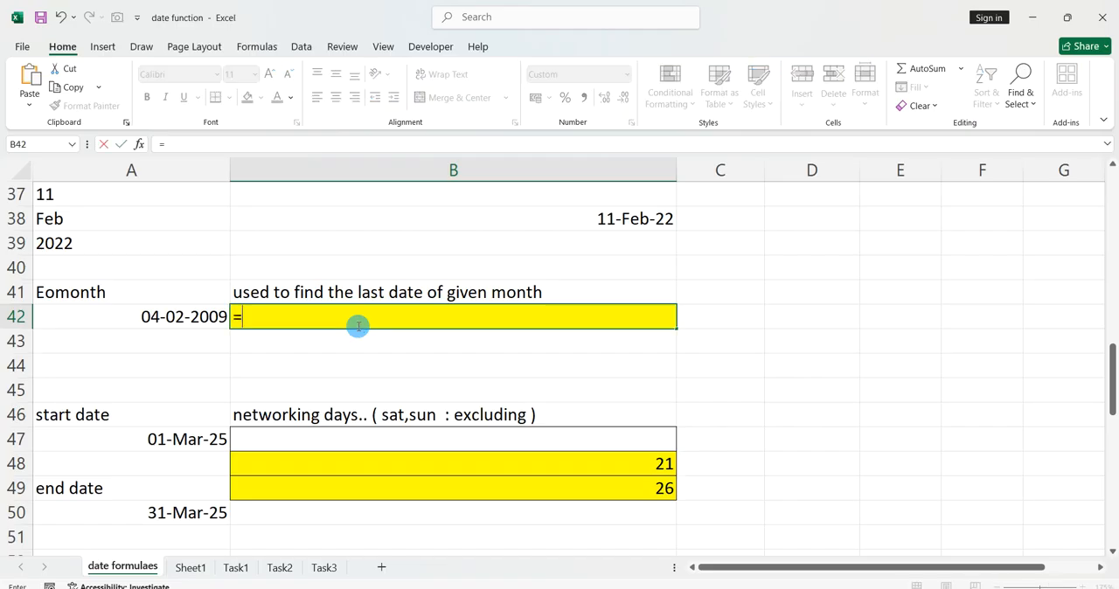
text(eomonth()
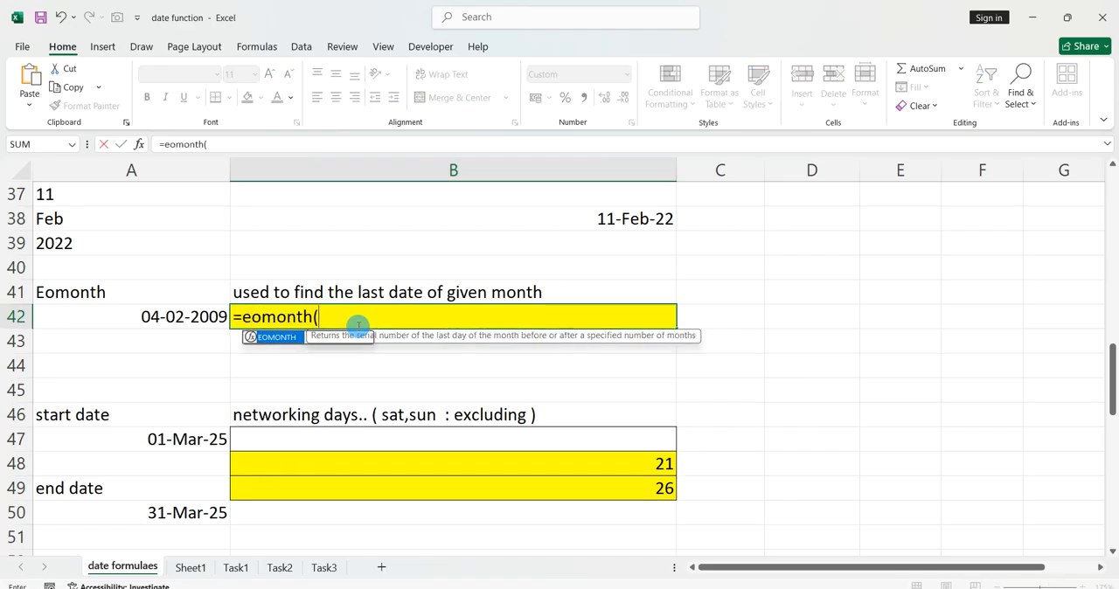
click(201, 318)
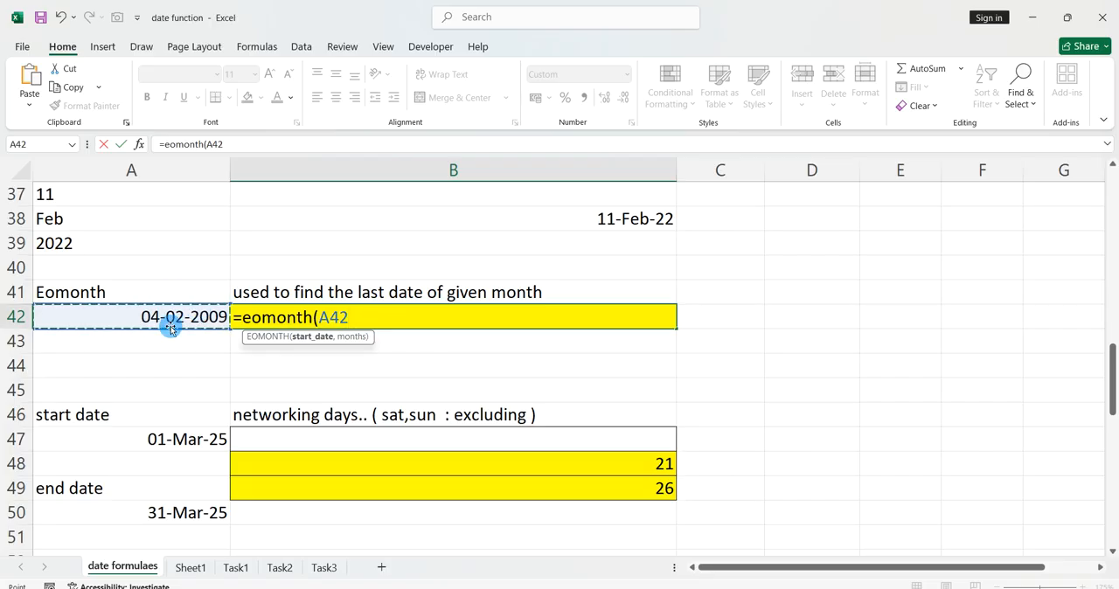
text(,0)
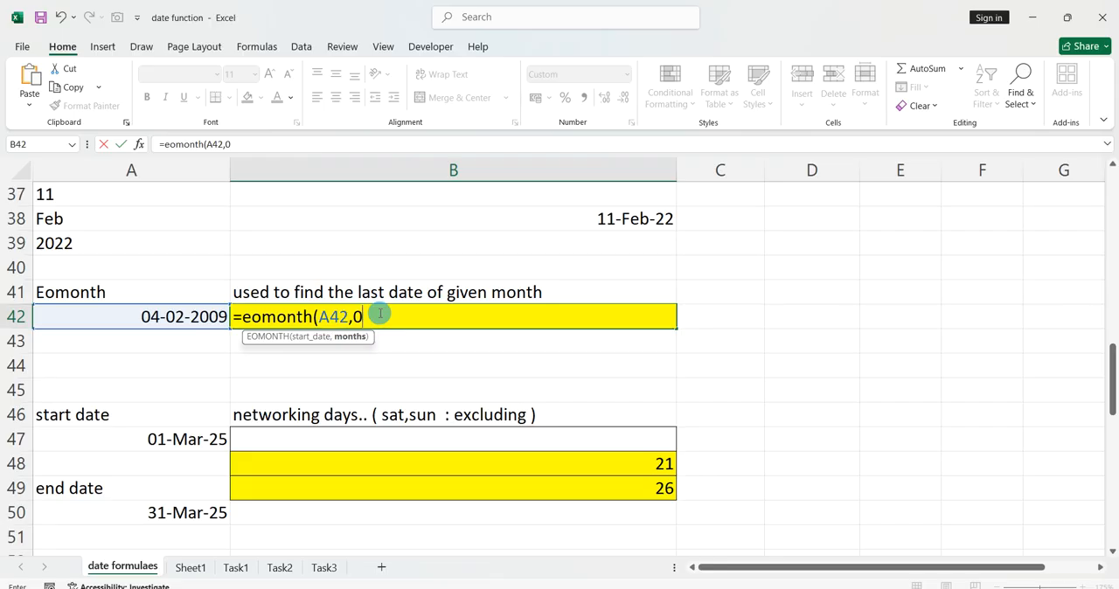
text())
key(Return)
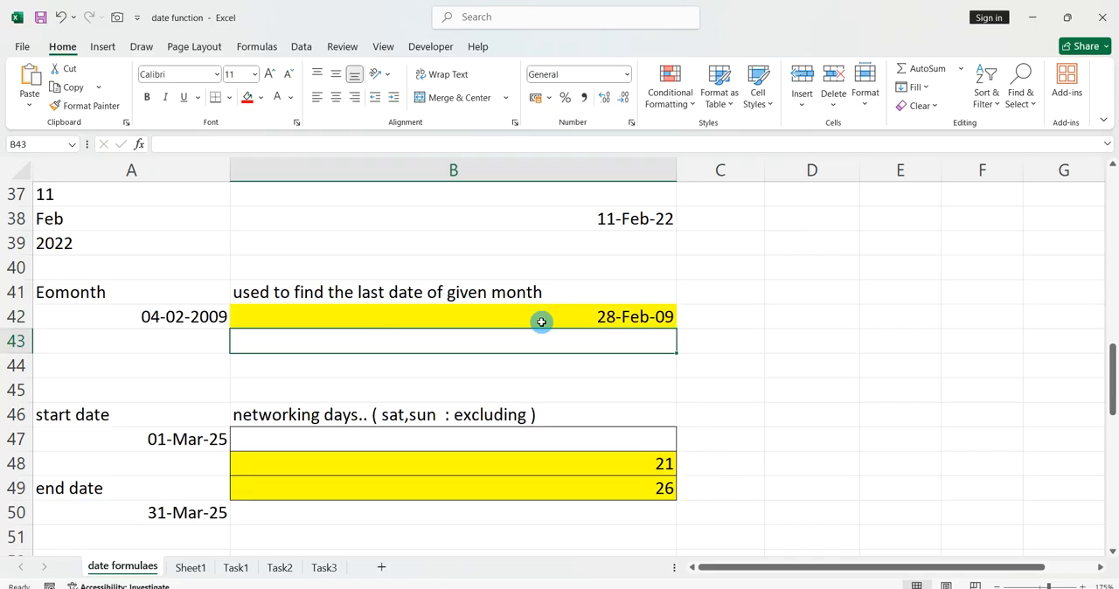
Replace the date in cell A42 with the formula =DATE(1900,2,4).
click(221, 317)
text(=dat)
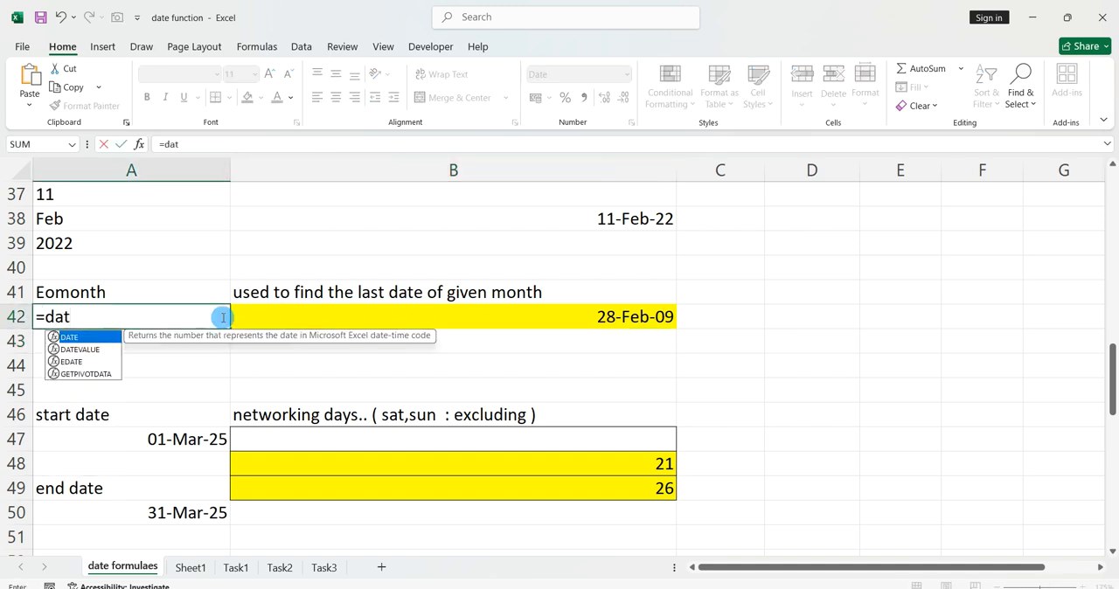
text(e()
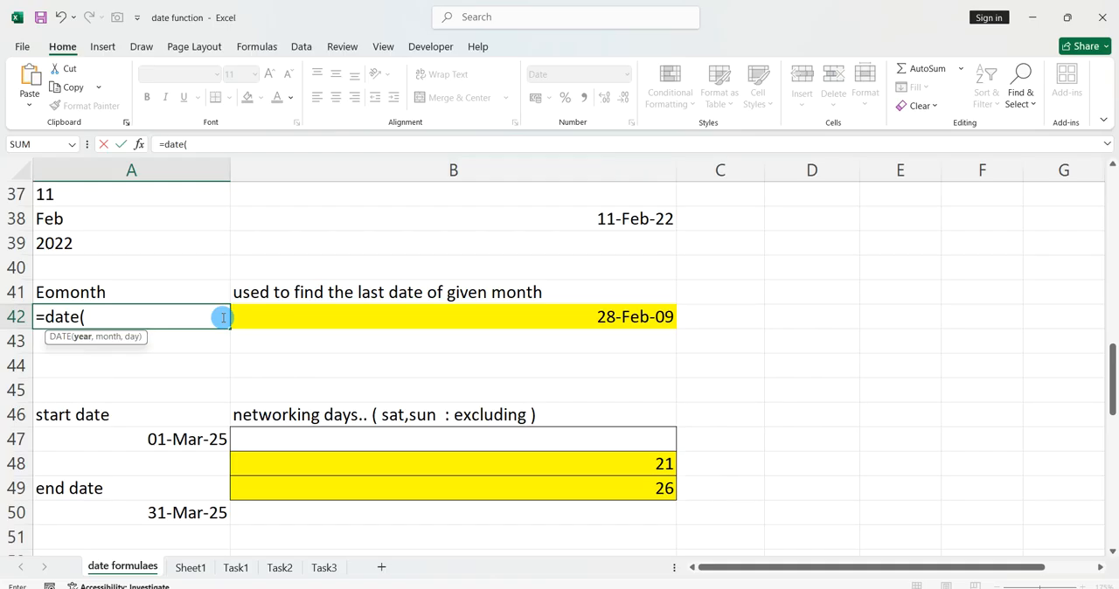
text(1900,2,4))
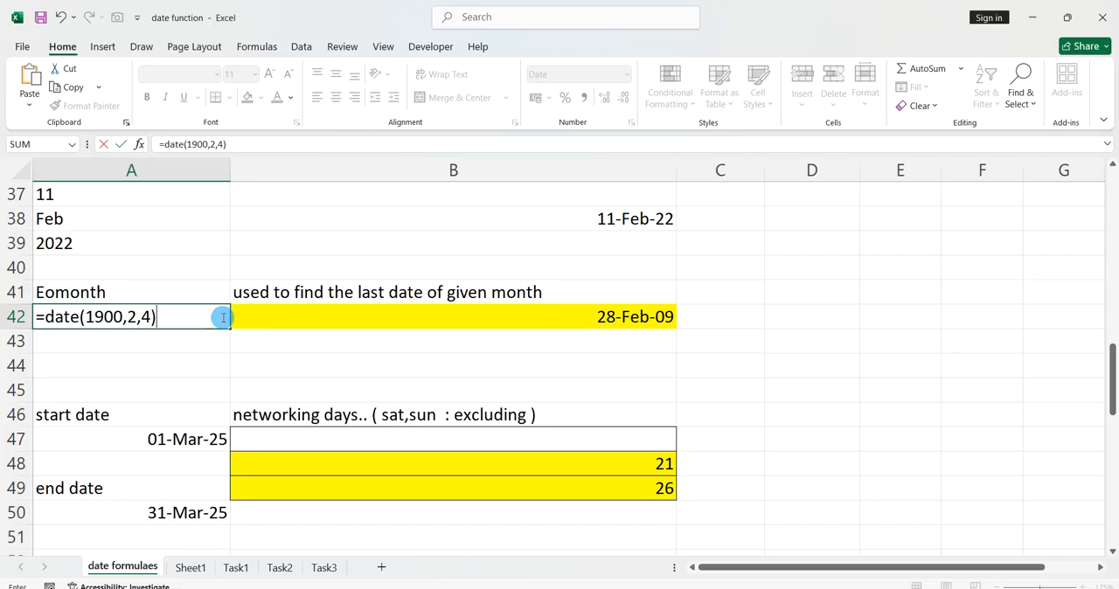
click(112, 320)
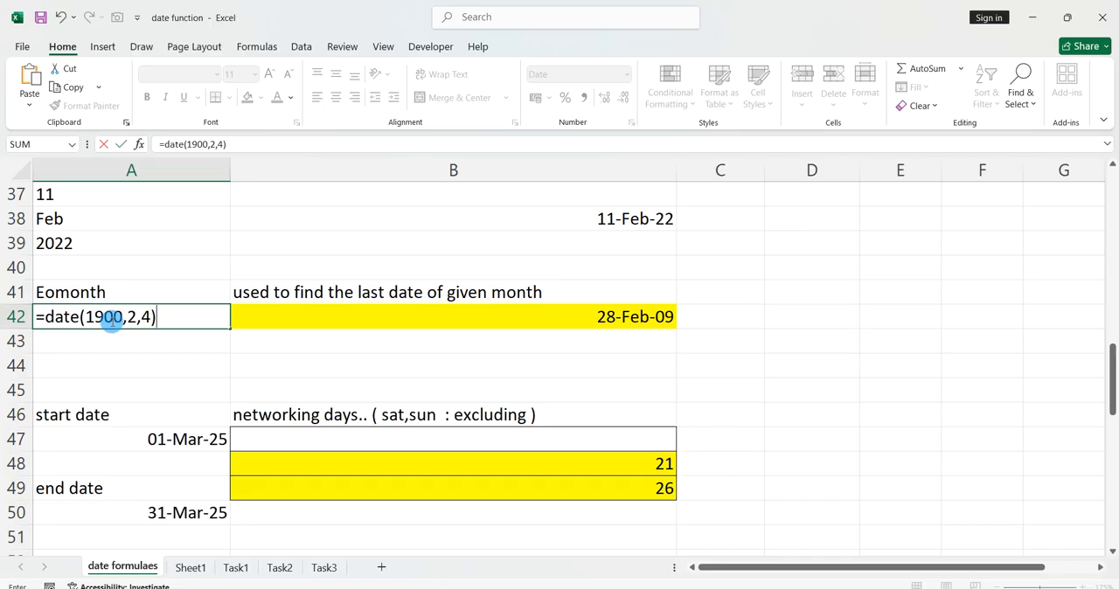
key(Return)
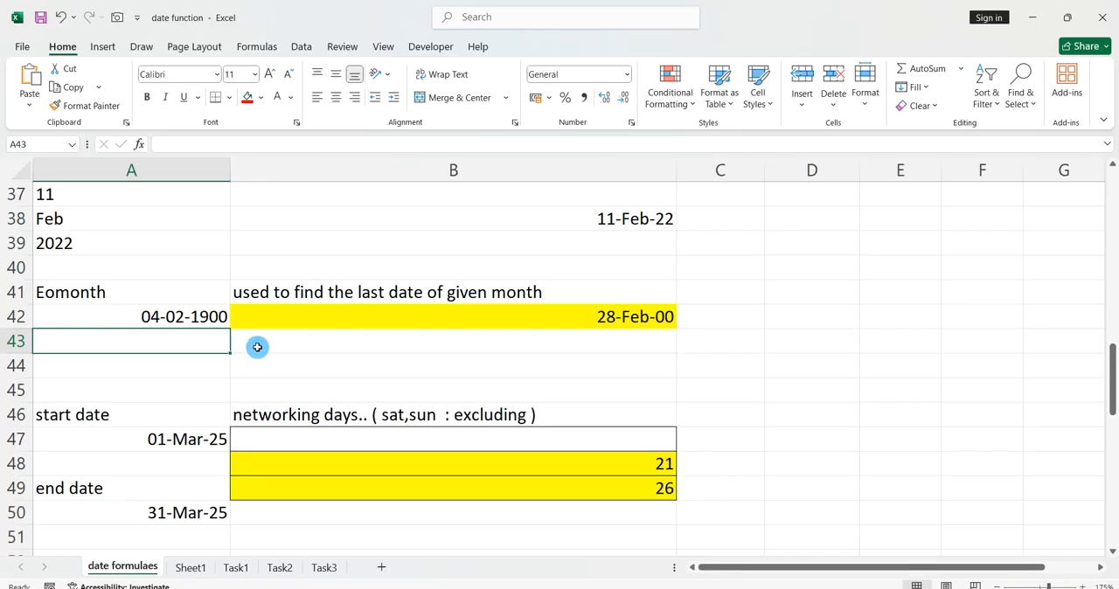
scroll(358, 375, down, 2)
scroll(359, 377, down, 2)
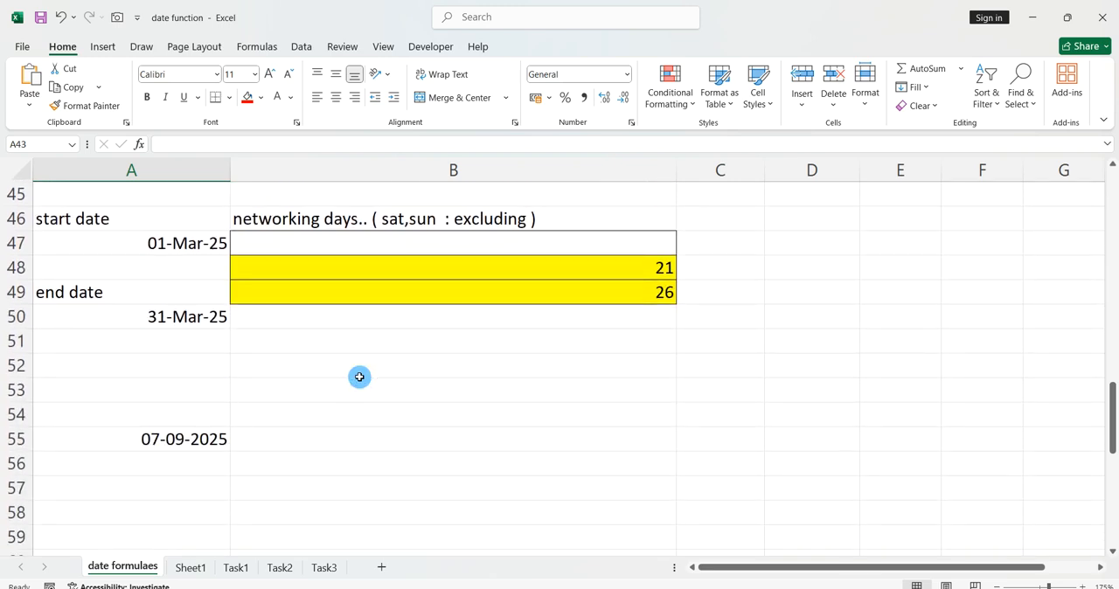
scroll(359, 377, down, 1)
scroll(359, 377, up, 2)
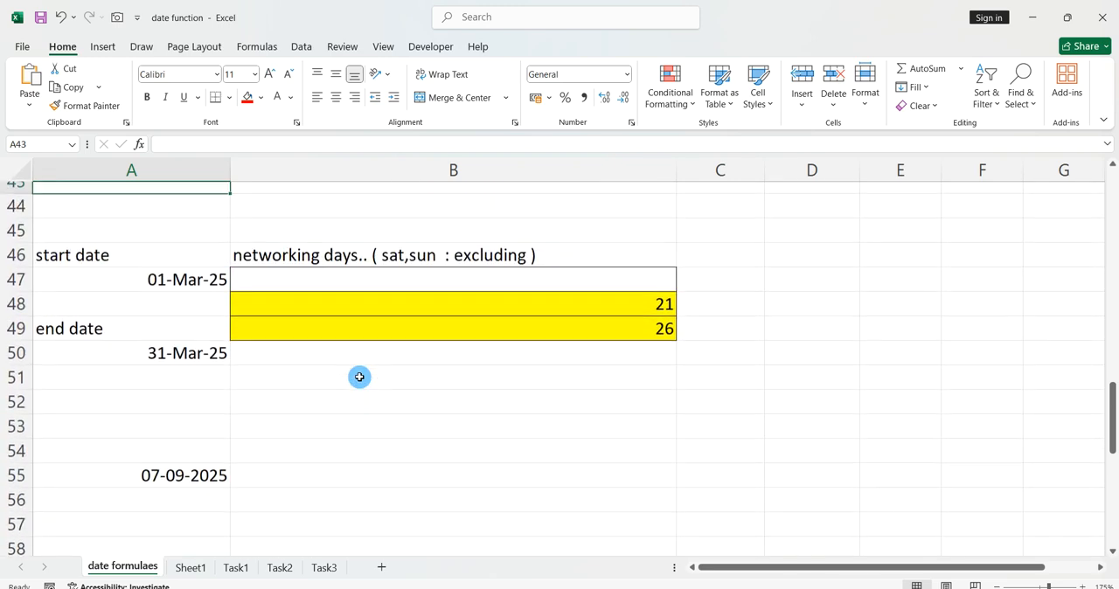
click(394, 434)
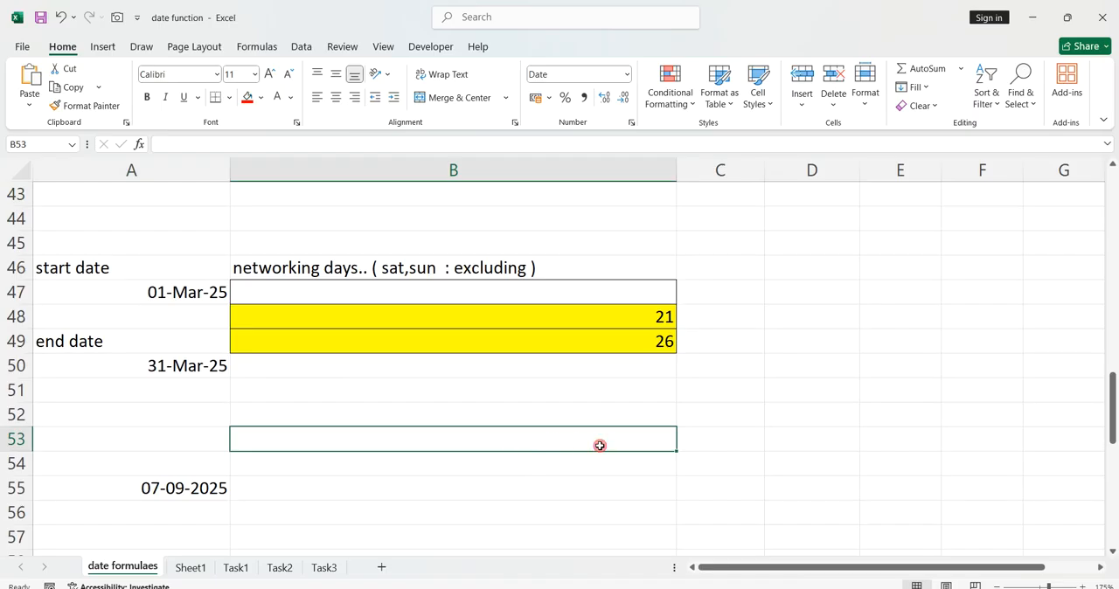
click(702, 403)
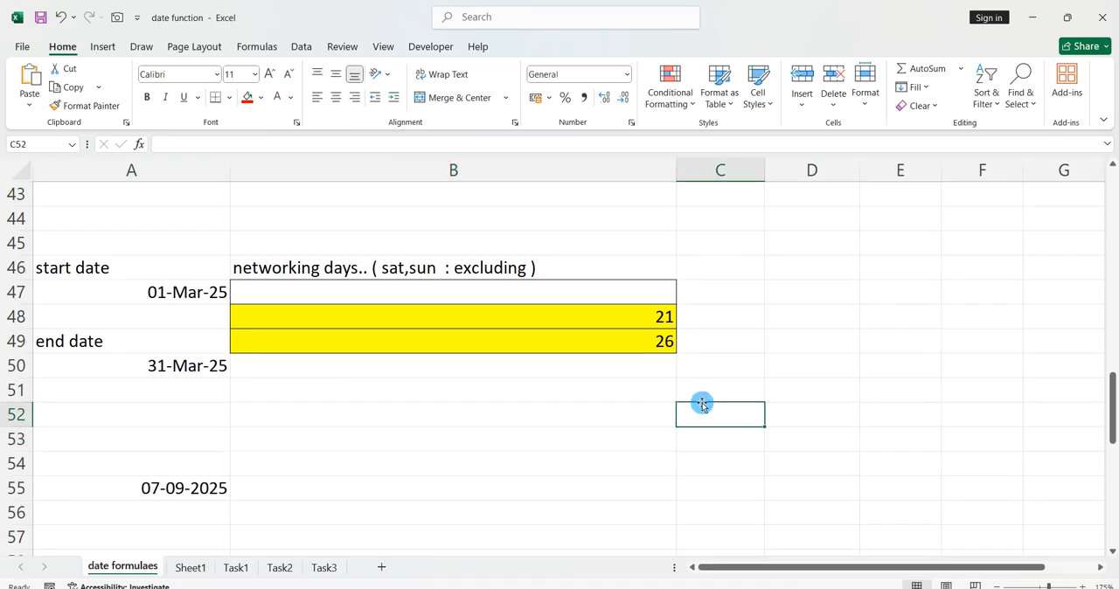
scroll(702, 403, up, 2)
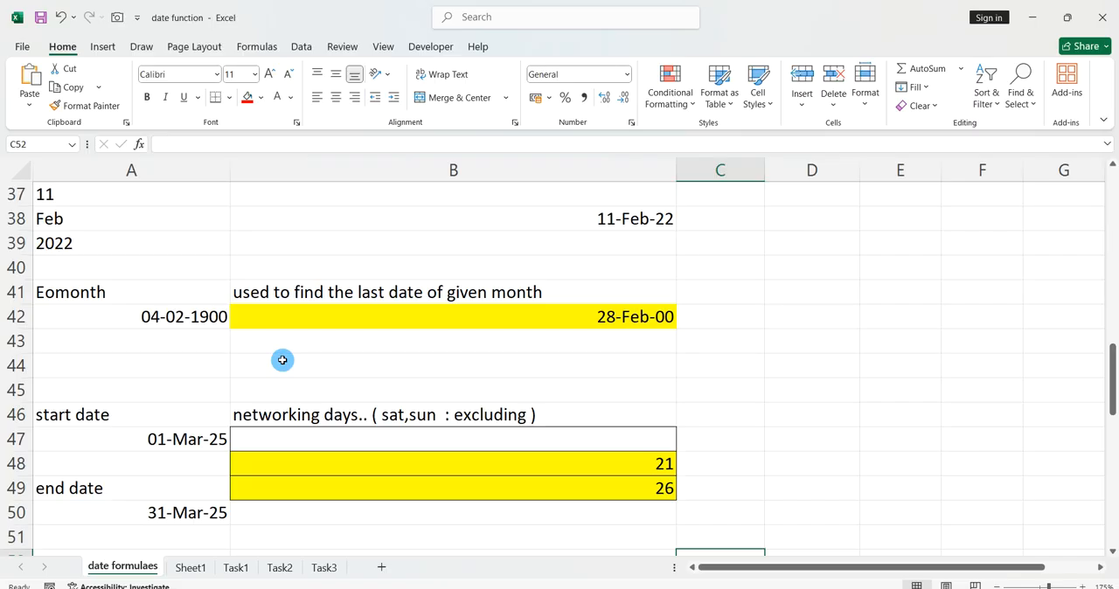
Clear the existing networking days results from the range B48:B50.
scroll(335, 409, down, 2)
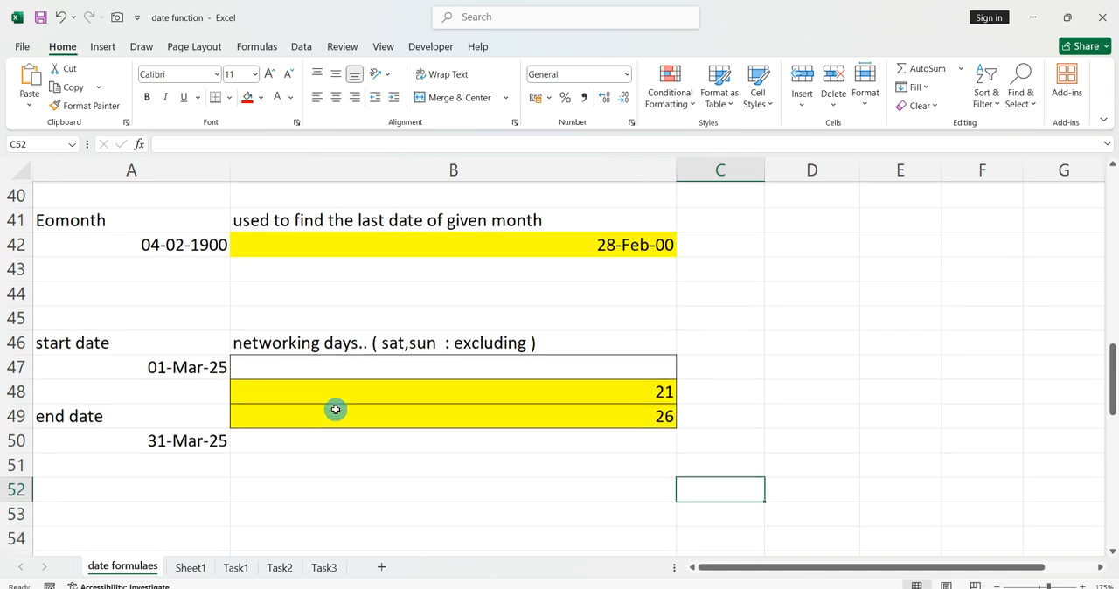
click(335, 410)
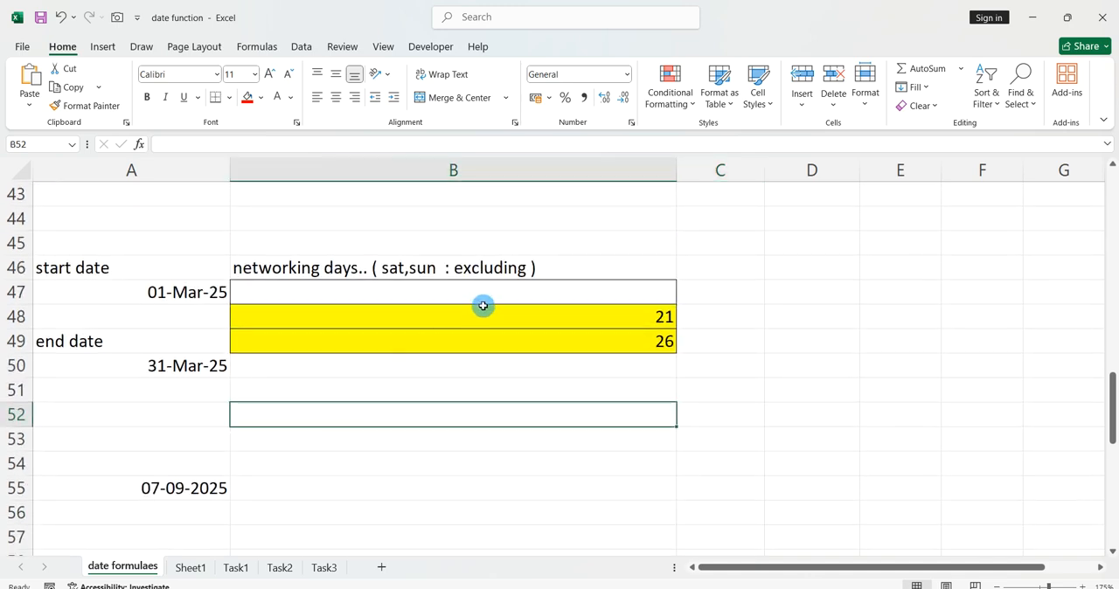
drag(487, 362, 516, 315)
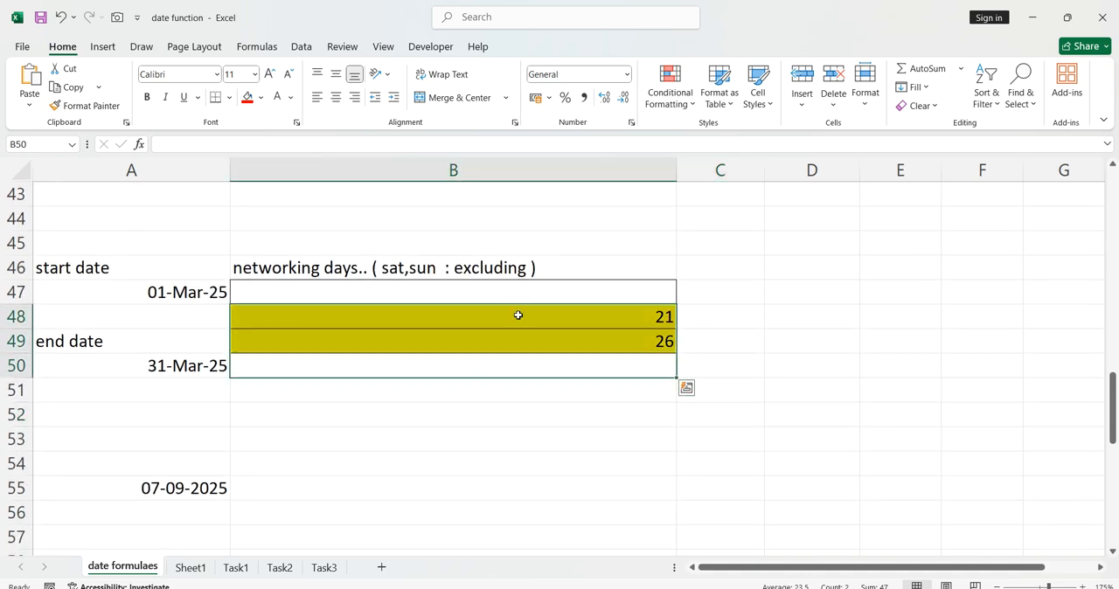
key(Delete)
Enter =NETWORKDAYS(A47,A50) in cell B48 to count the workdays between the start and end dates.
click(518, 315)
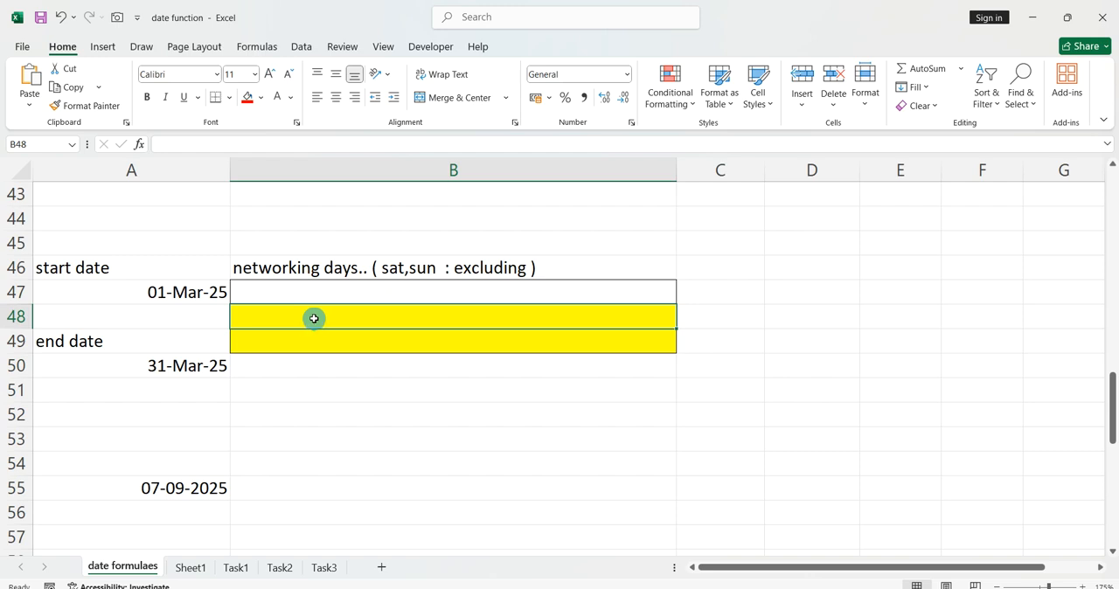
text(=networ)
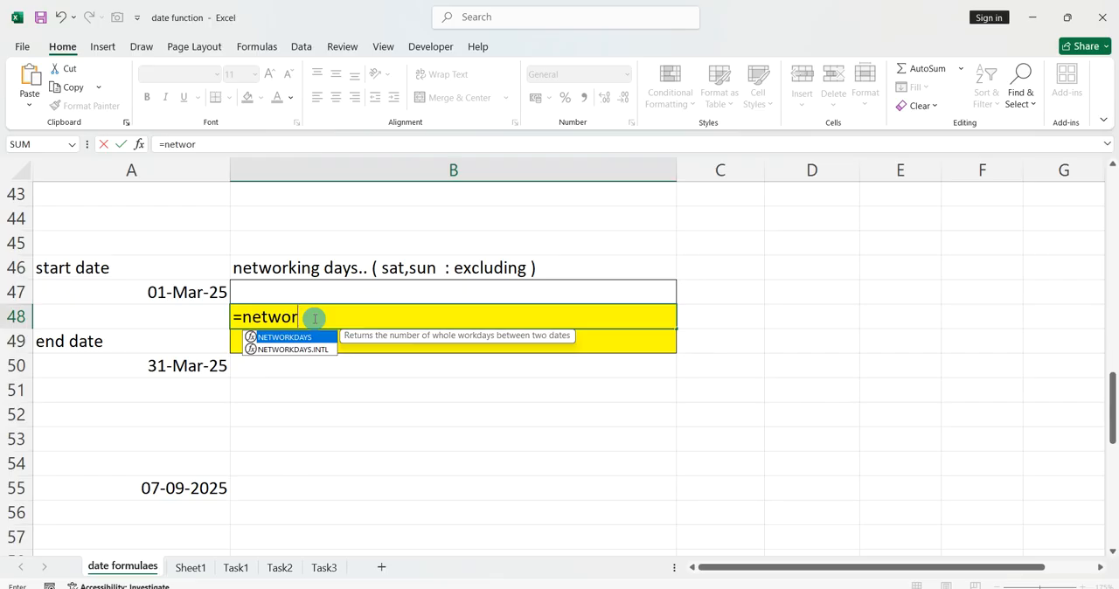
text(days()
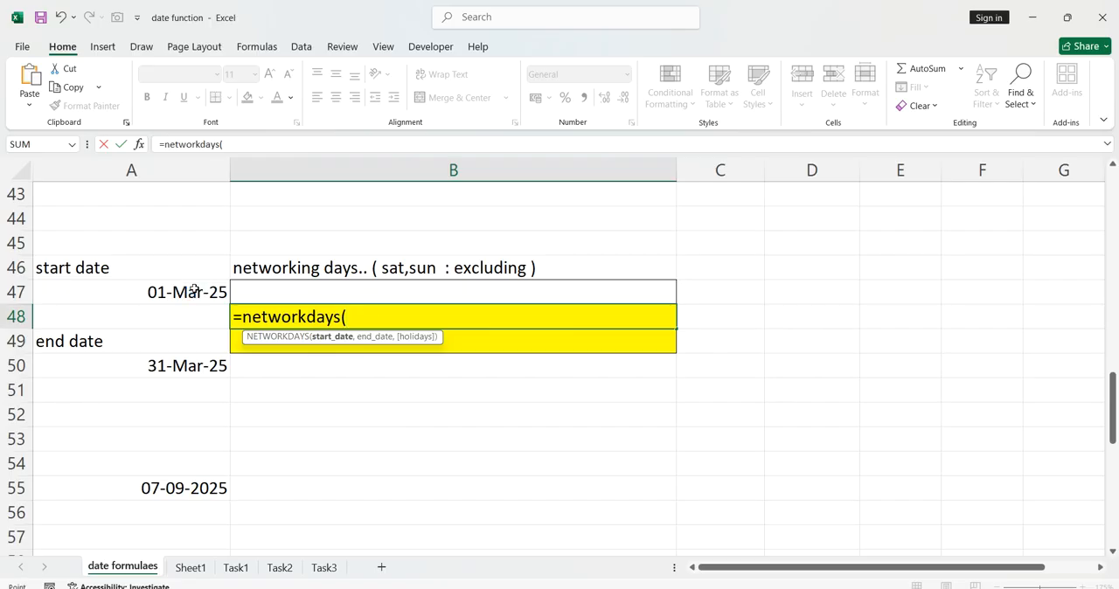
click(194, 291)
text(,)
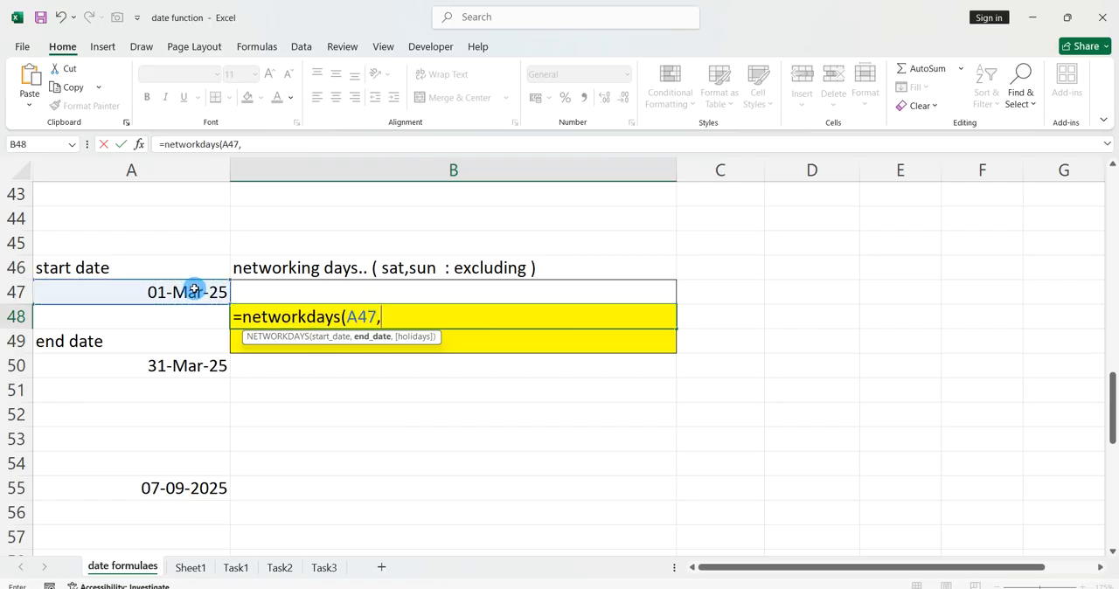
click(179, 366)
text())
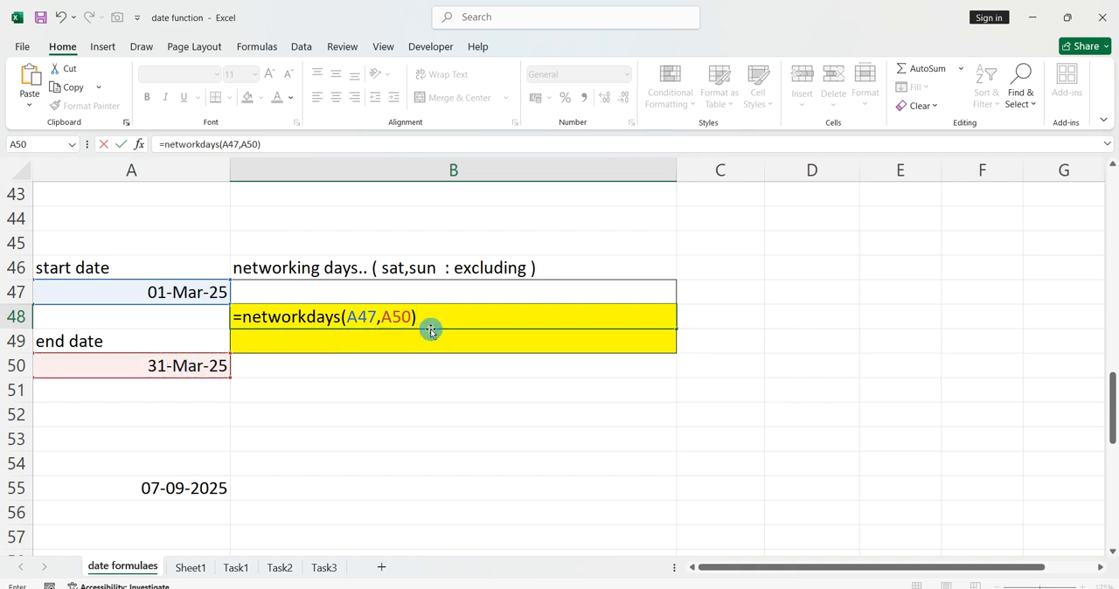
key(Return)
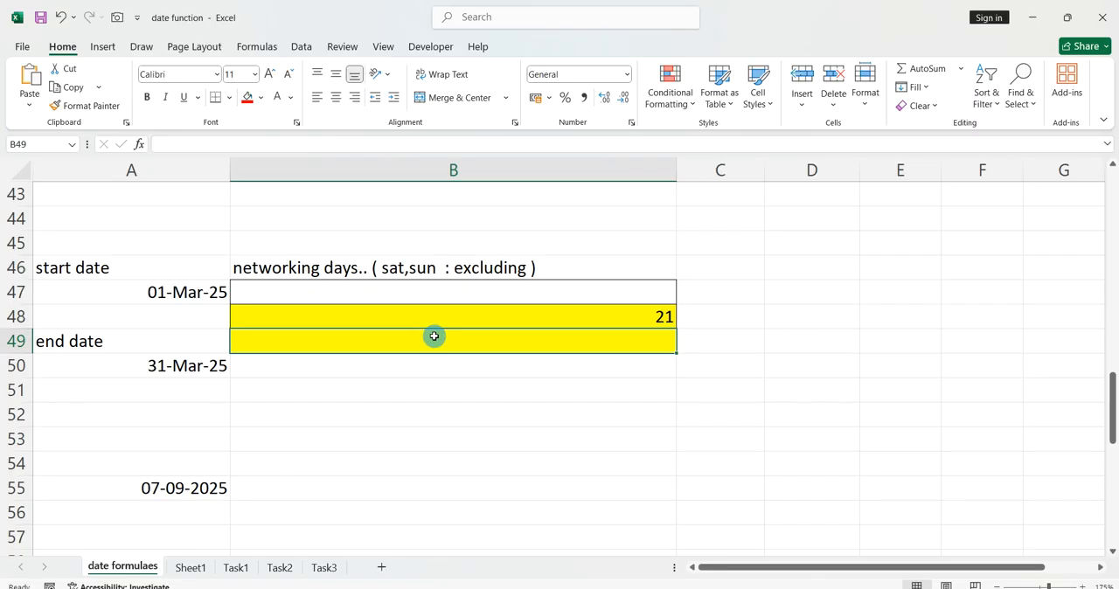
Enter =NETWORKDAYS.INTL(A47,A50,12) in cell B49 to count the workdays with only Monday as the weekend.
text(=net)
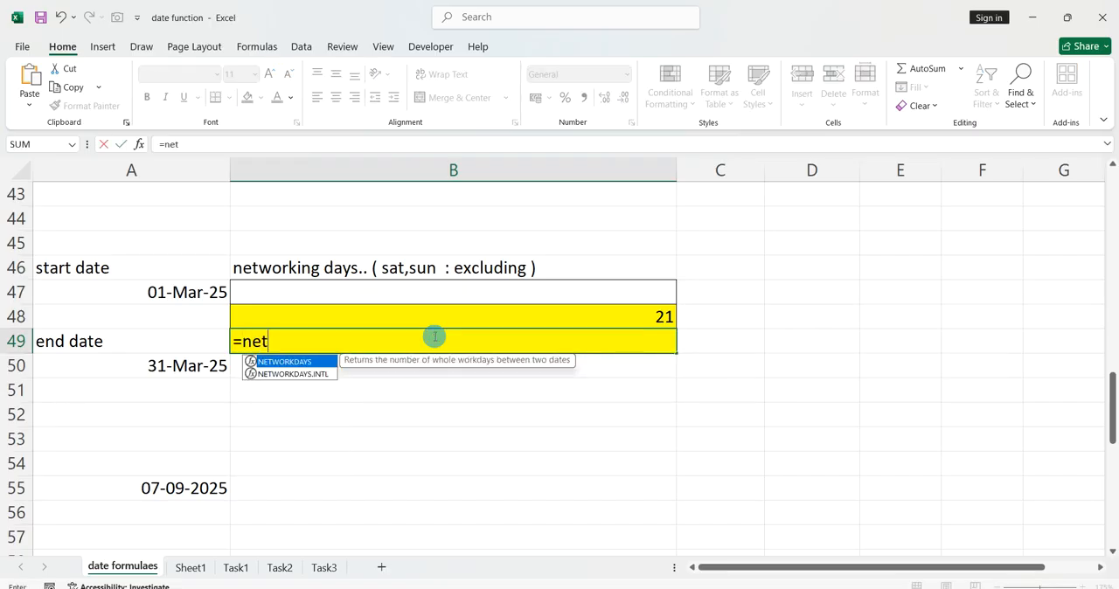
text(workds)
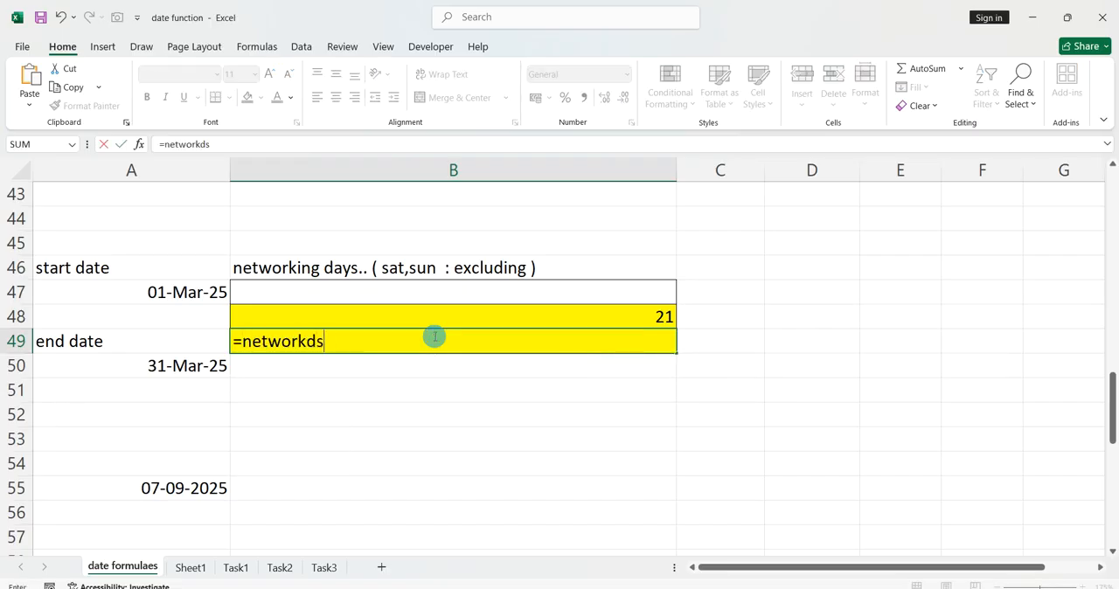
key(BackSpace)
text(ays.intl)
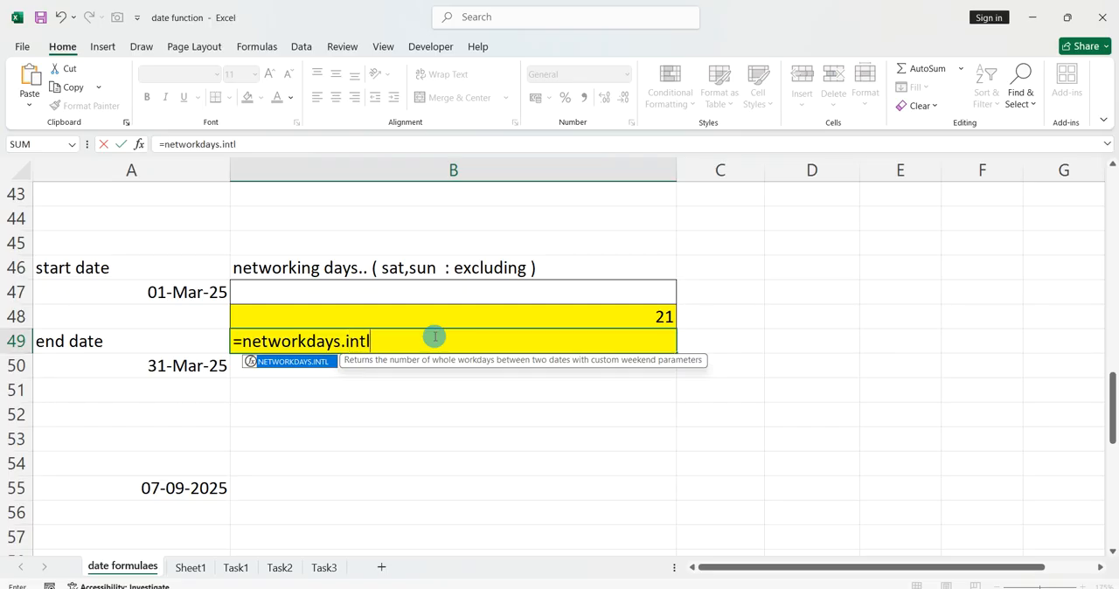
text(()
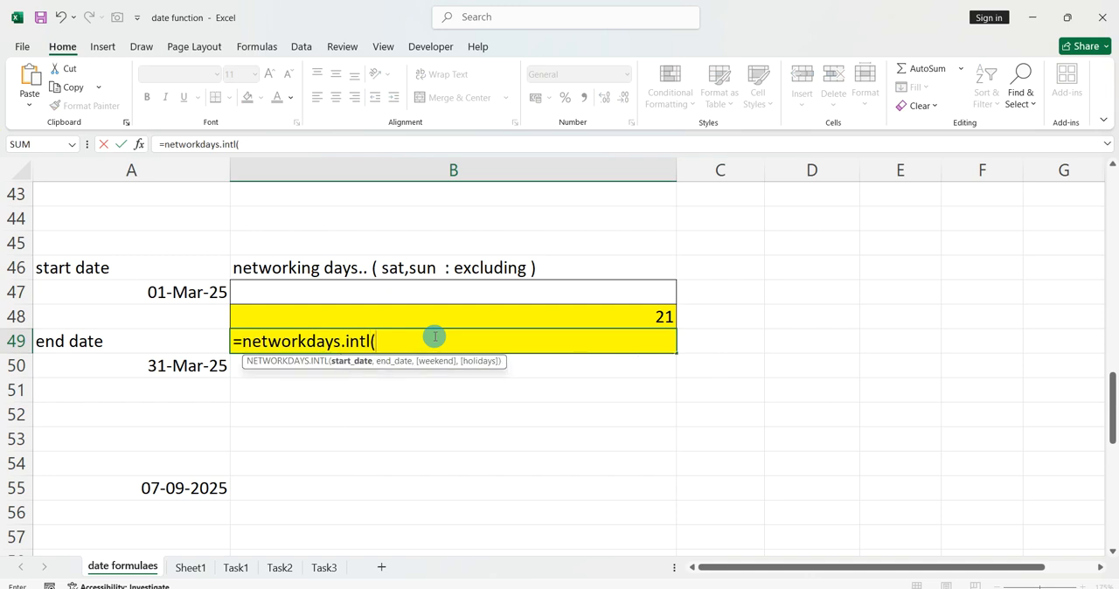
click(204, 301)
text(,)
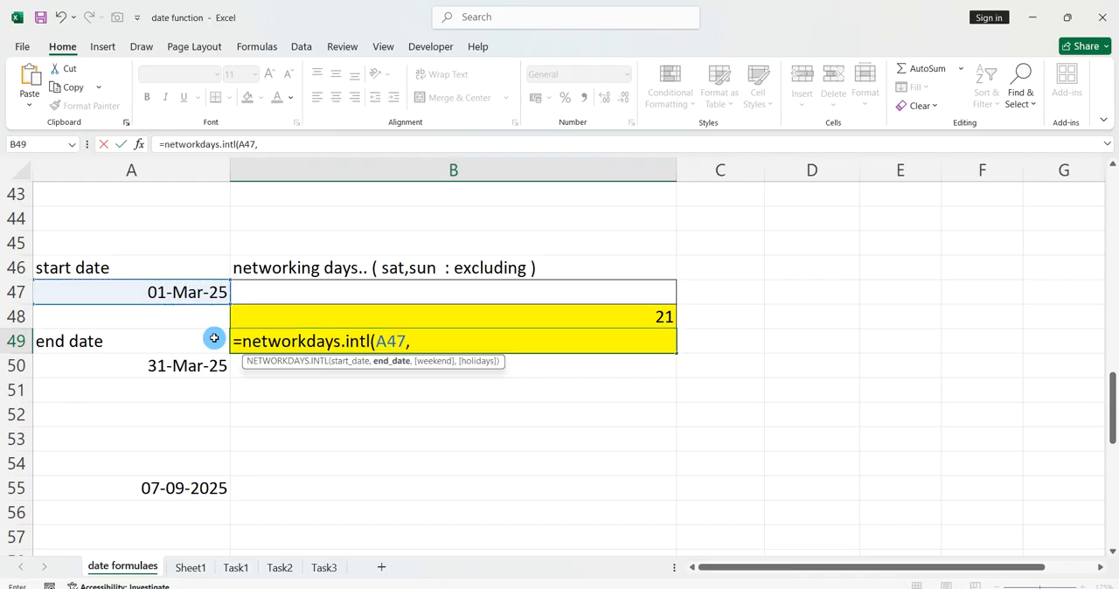
click(191, 366)
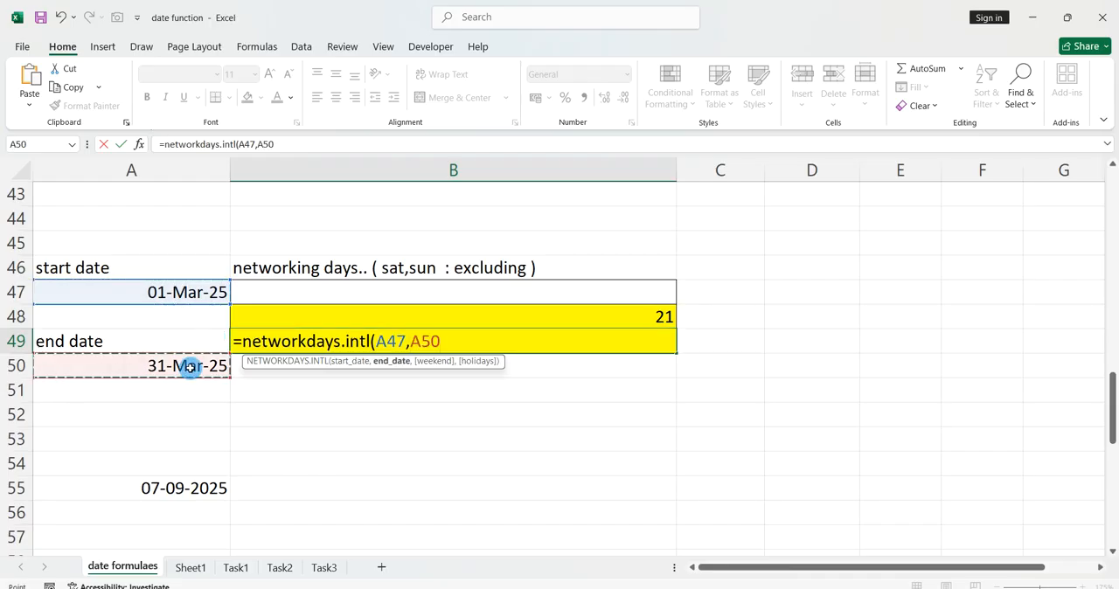
text(,)
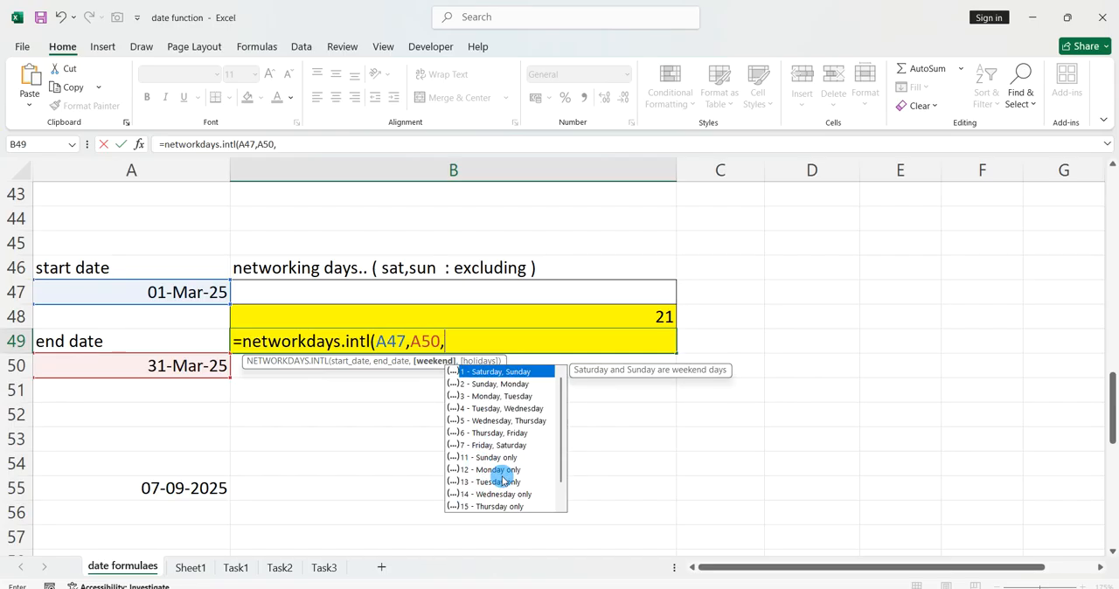
text(12)
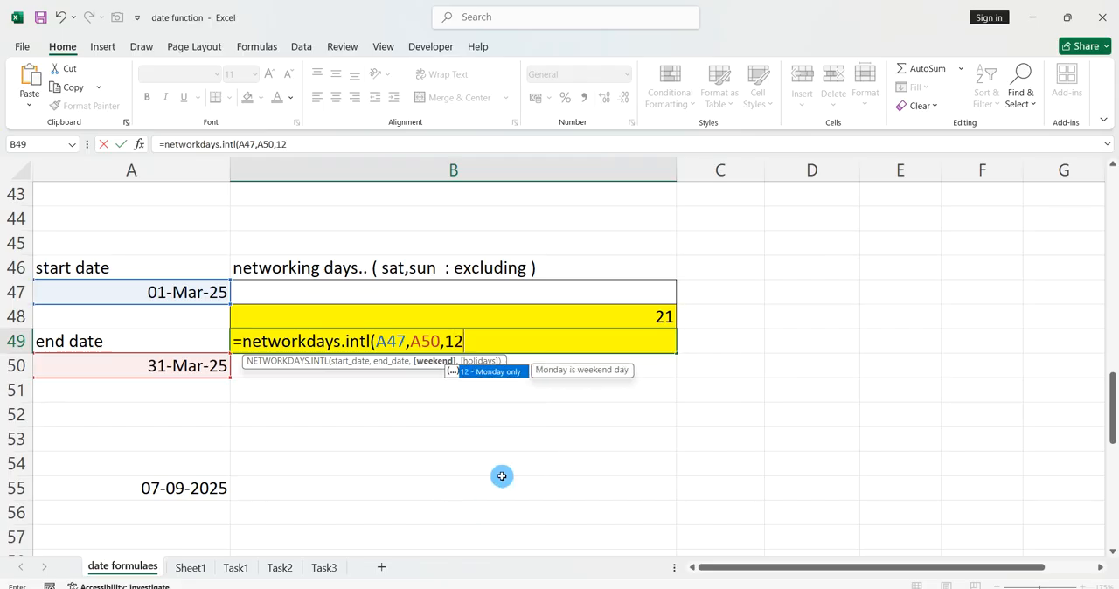
text())
key(Return)
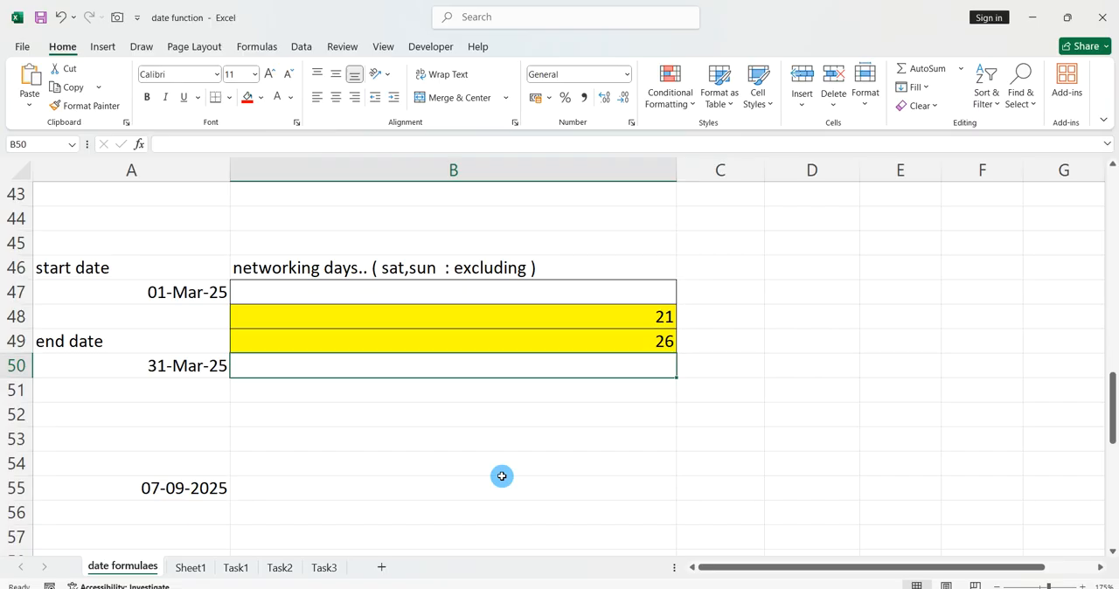
Clear the existing week number result from the yellow cell B62 in the WeekNum example.
scroll(502, 476, down, 3)
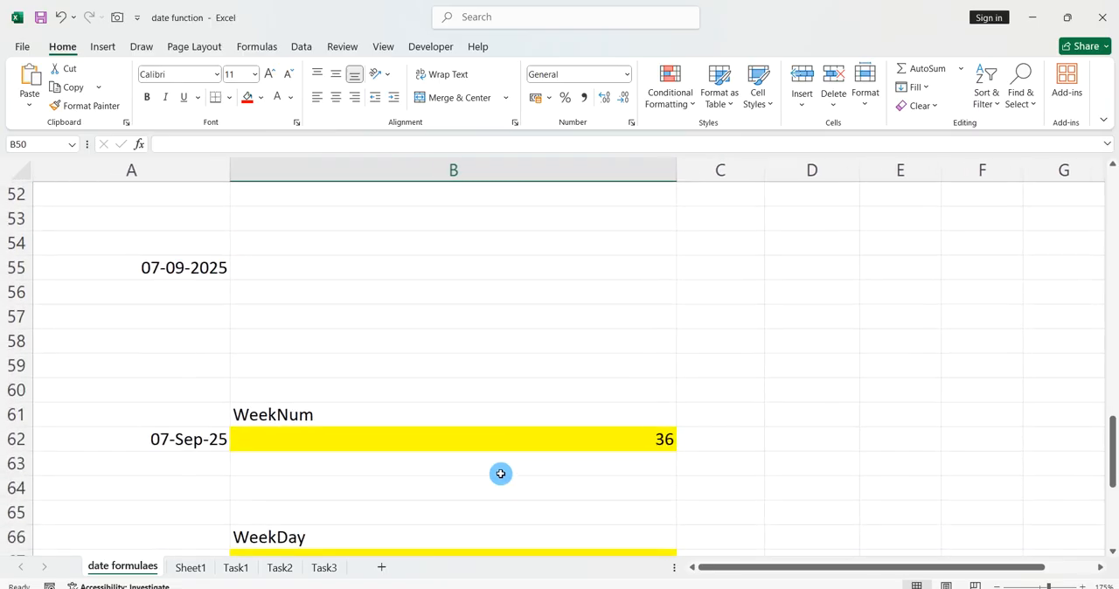
drag(500, 456, 507, 429)
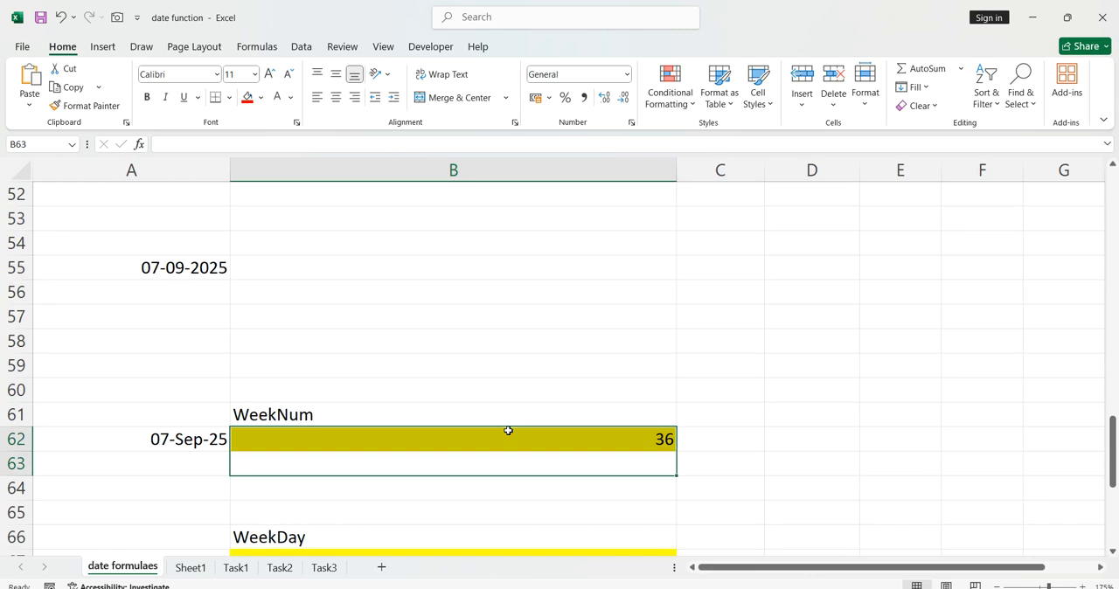
key(Delete)
click(515, 443)
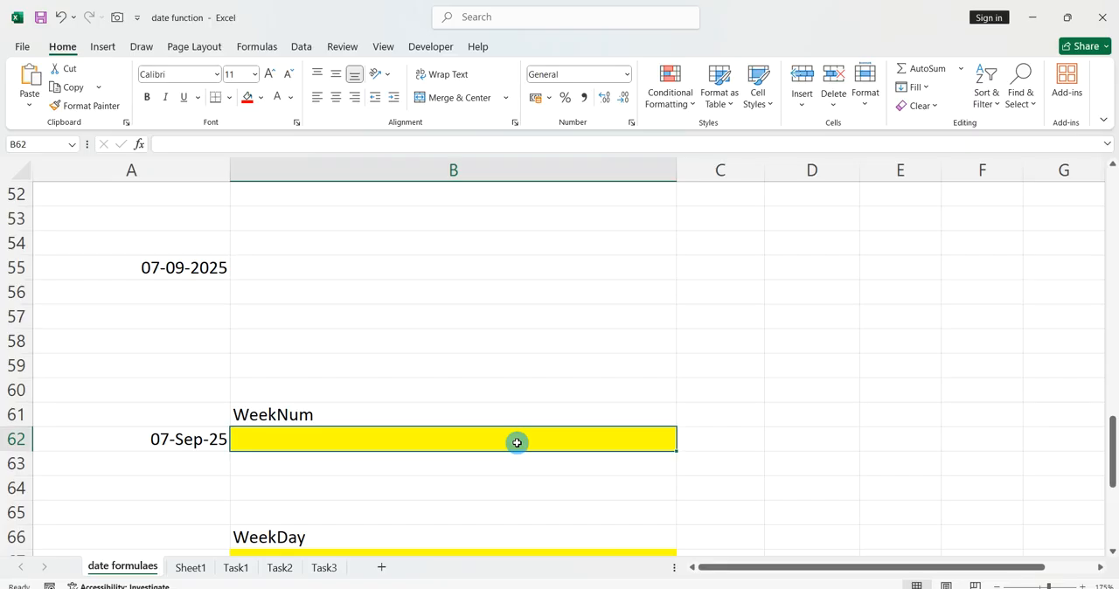
scroll(517, 444, down, 2)
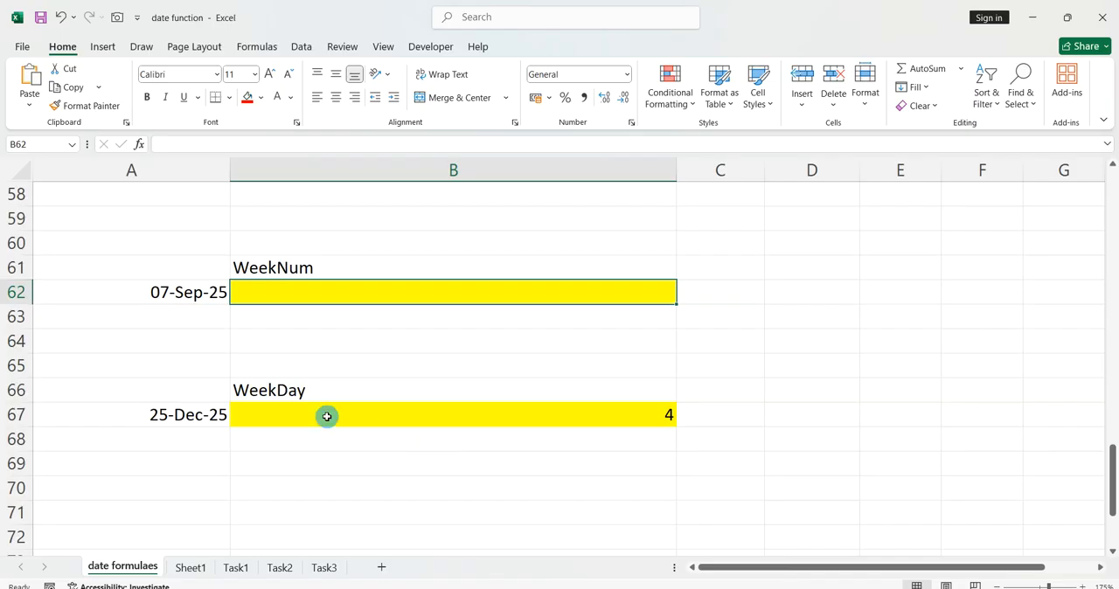
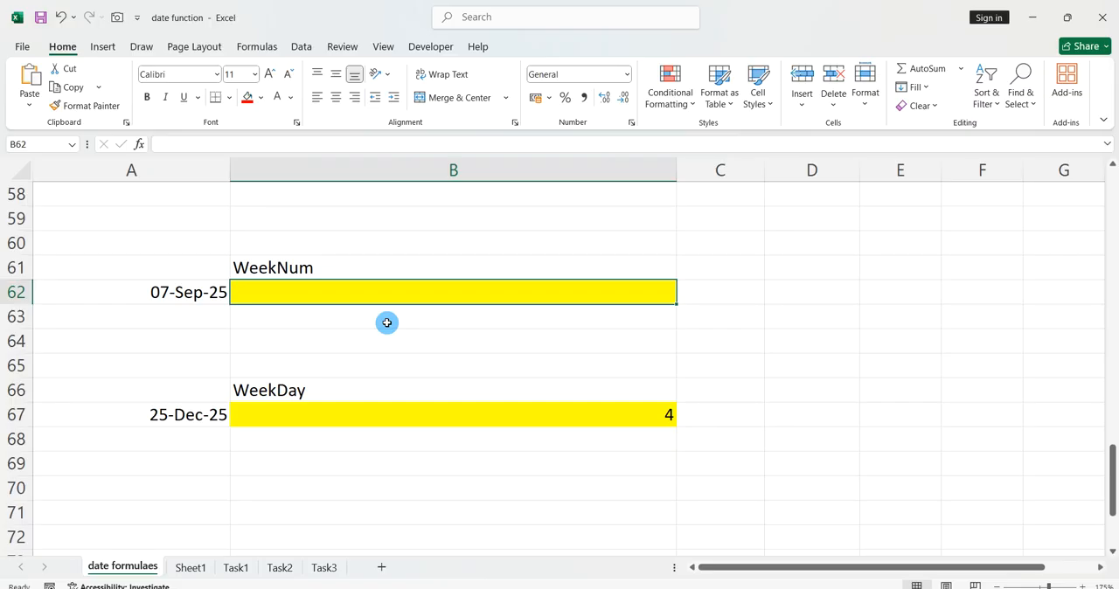
Enter =WEEKNUM(A62,2) in cell B62 to get the week number with weeks beginning on Monday.
text(=)
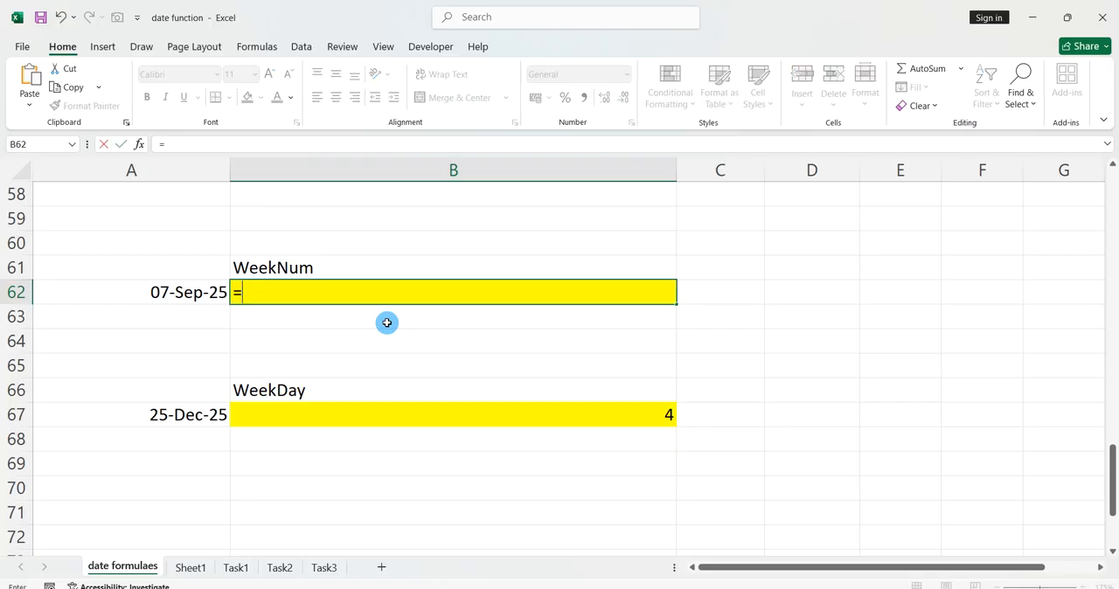
text(weeknum()
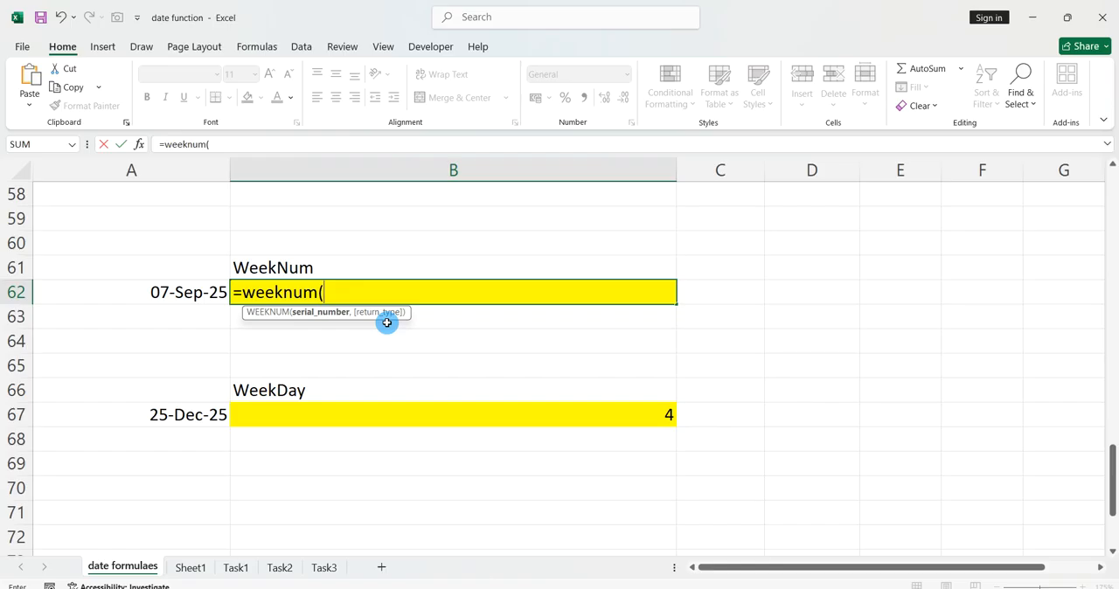
key(Left)
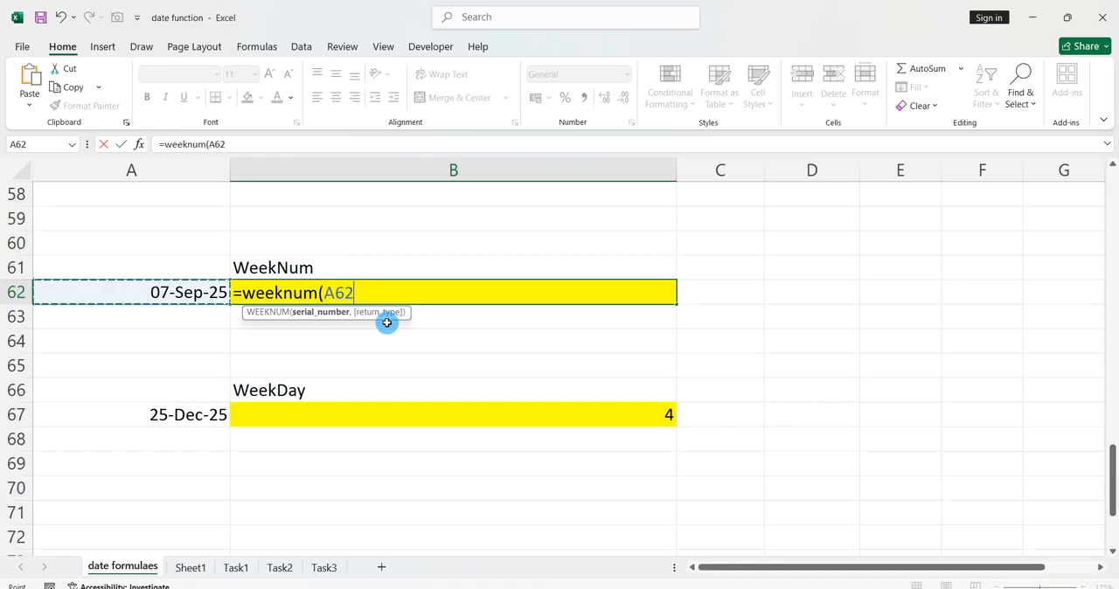
text(,2)
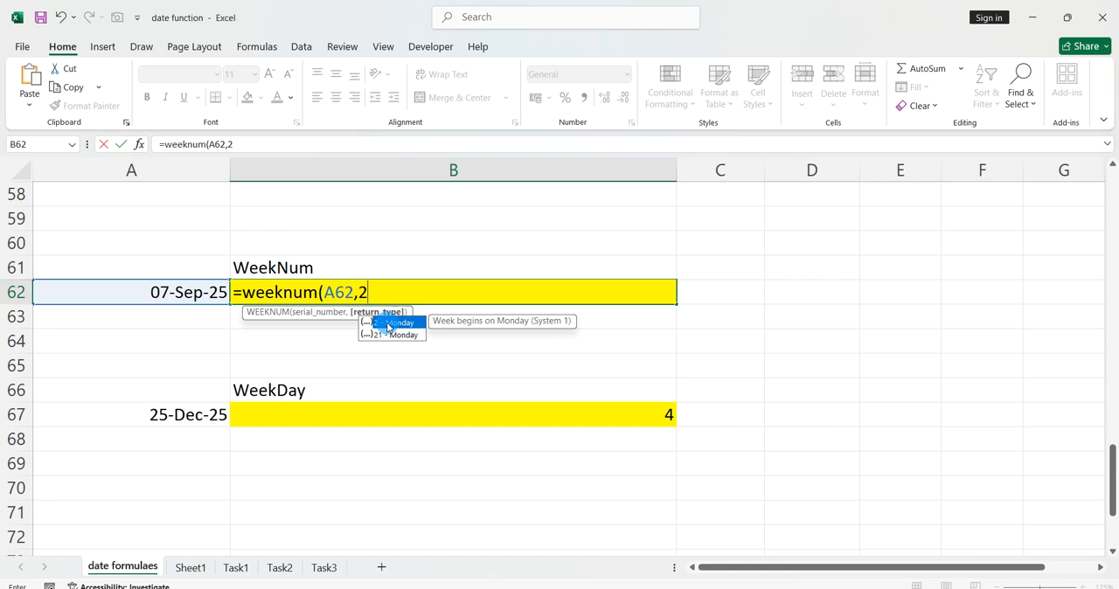
text())
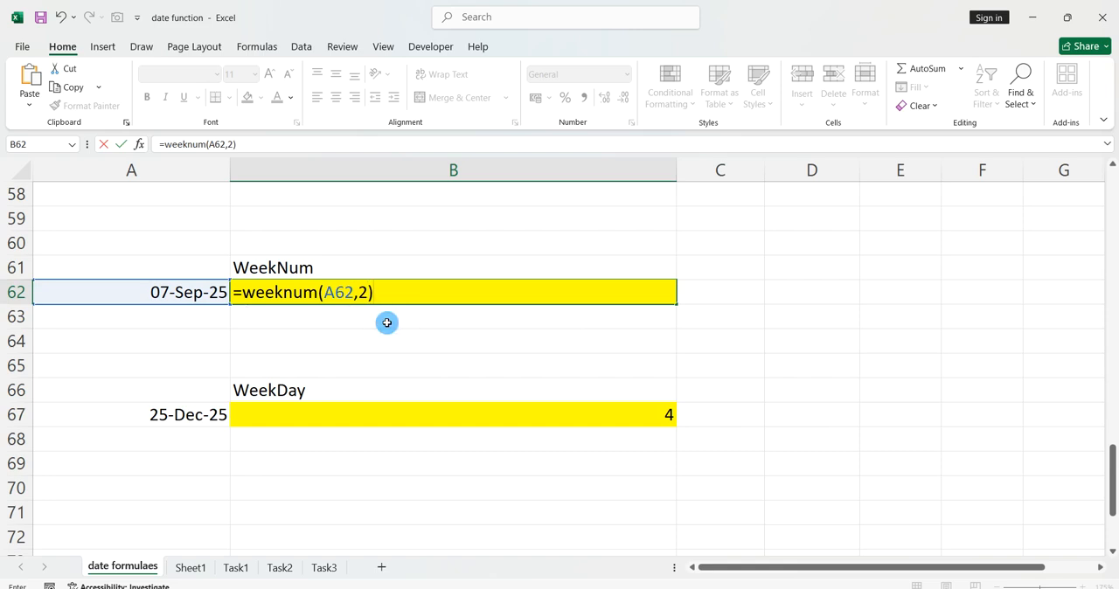
key(Return)
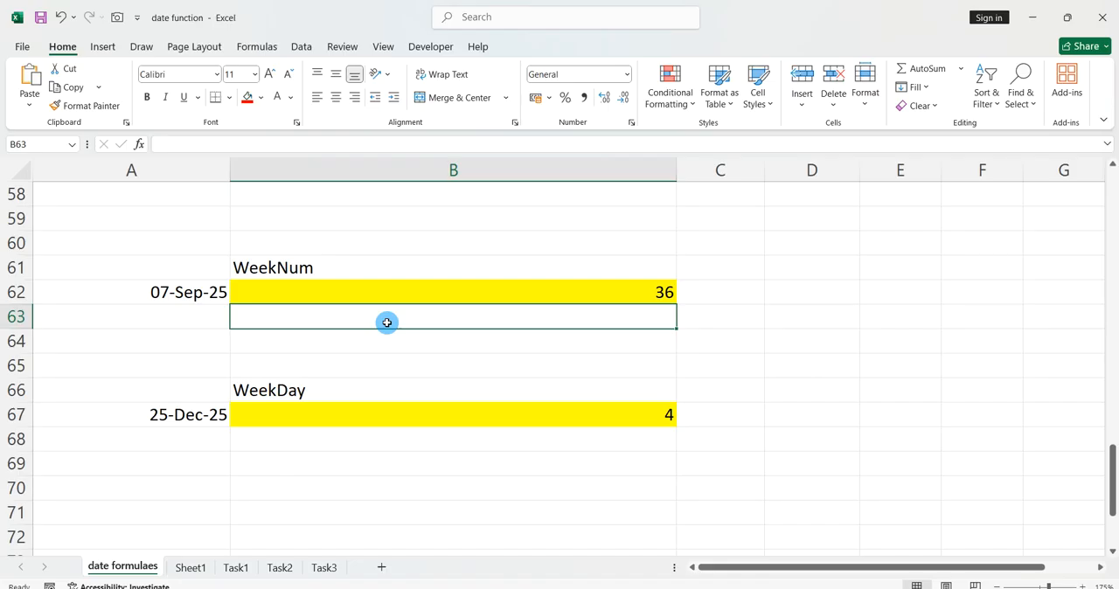
Change the return type of the WEEKNUM formula in B62 to 1 so that weeks begin on Sunday.
click(438, 294)
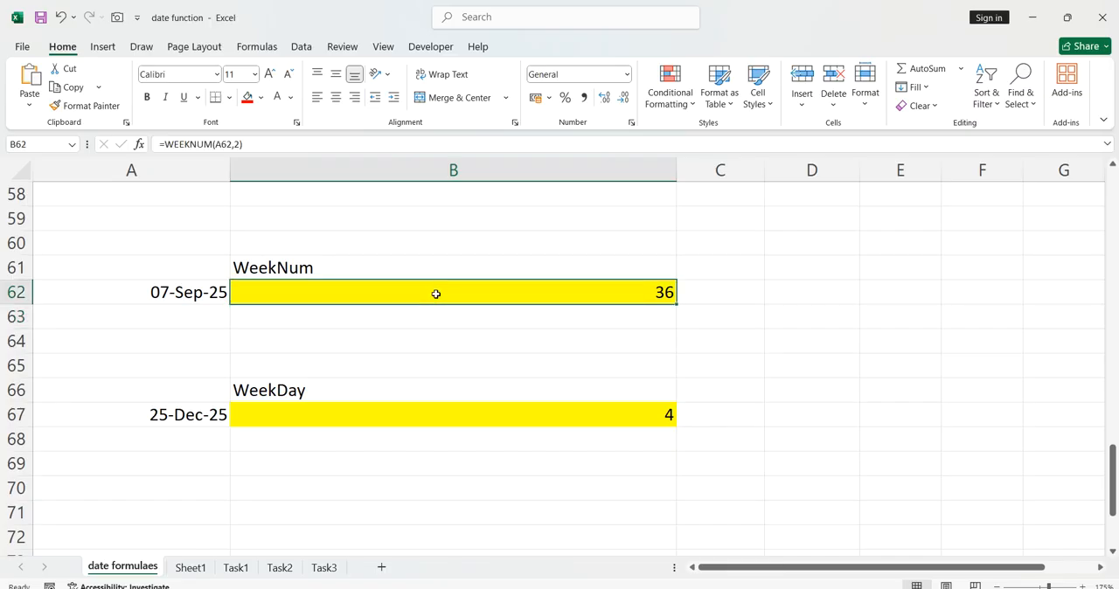
double_click(437, 293)
click(374, 293)
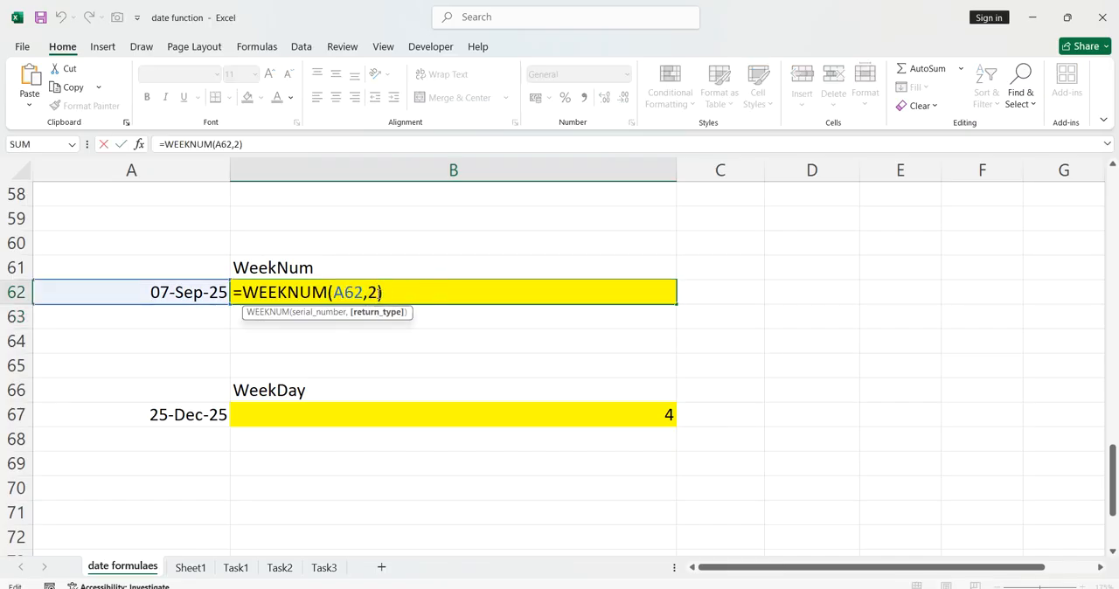
key(BackSpace)
text(1)
key(Return)
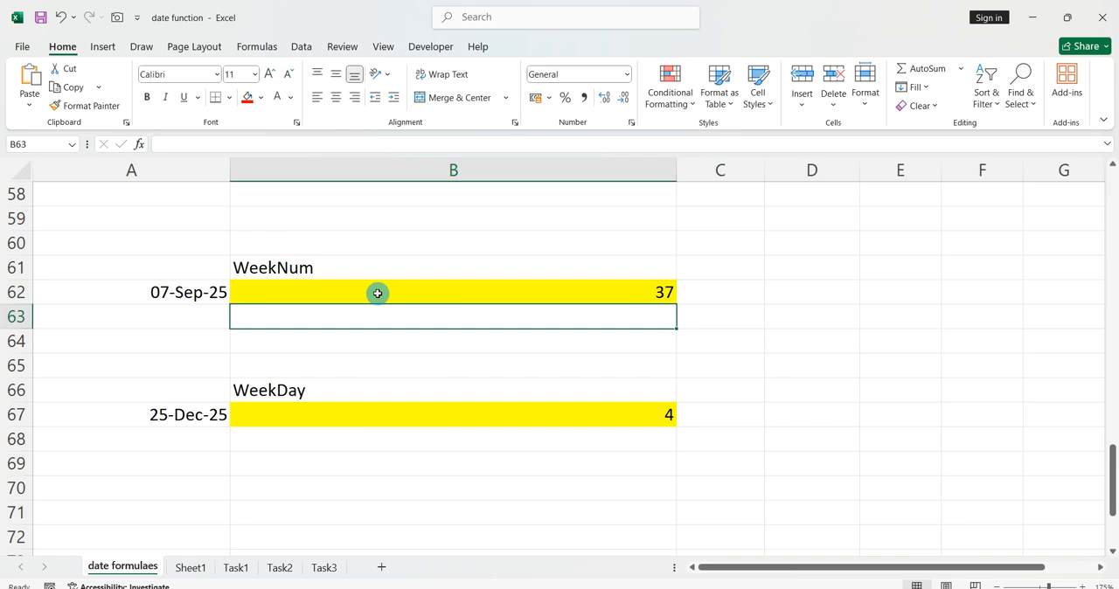
Set the return type of the WEEKNUM formula in B62 back to 2 for weeks beginning on Monday.
click(378, 294)
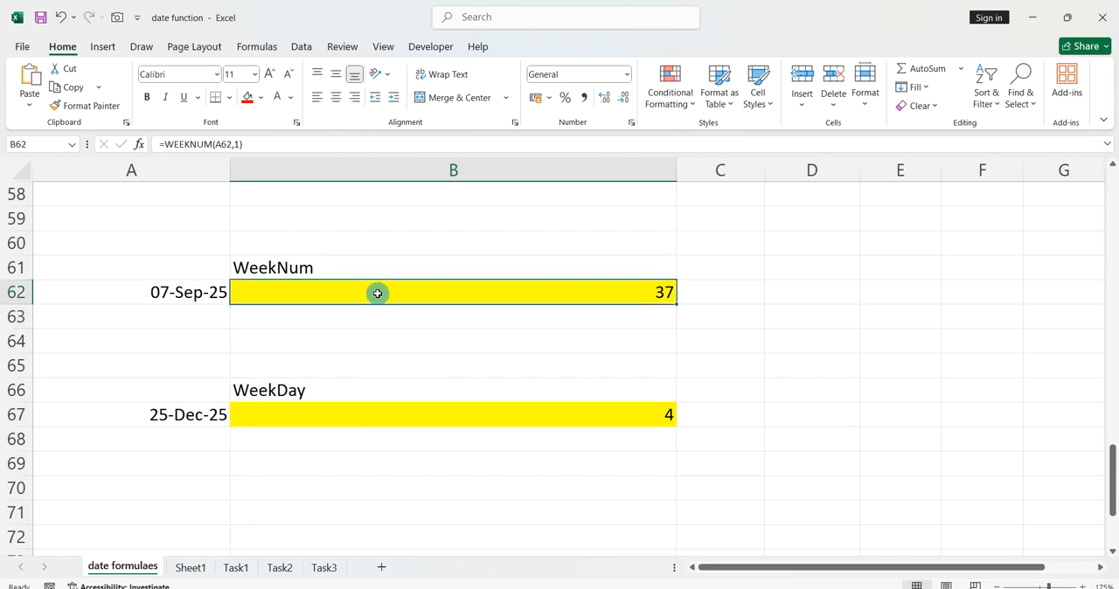
double_click(377, 293)
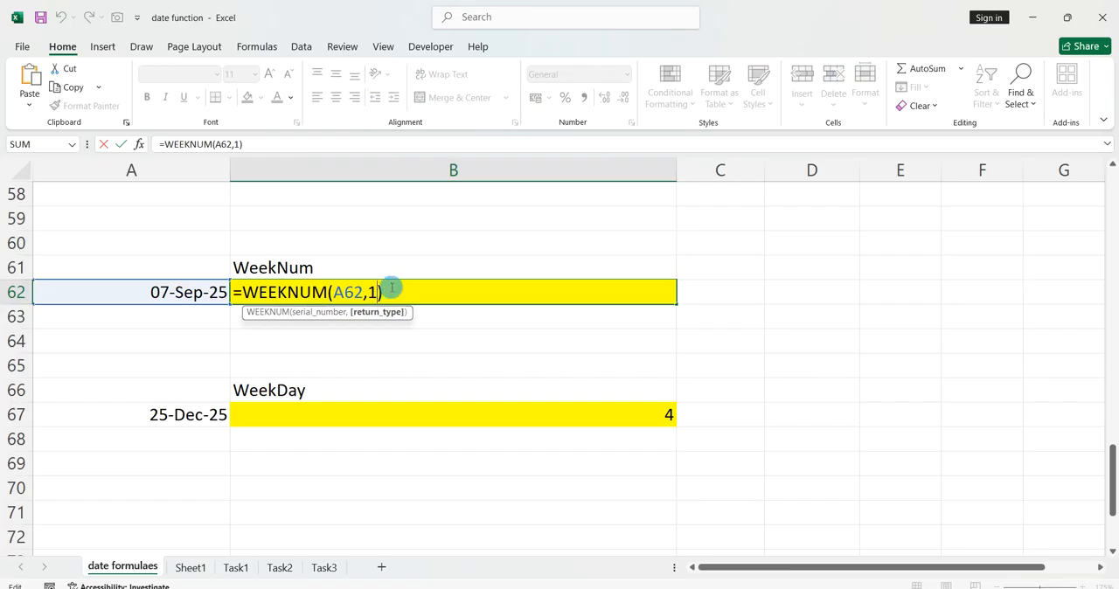
key(BackSpace)
text(2)
key(Return)
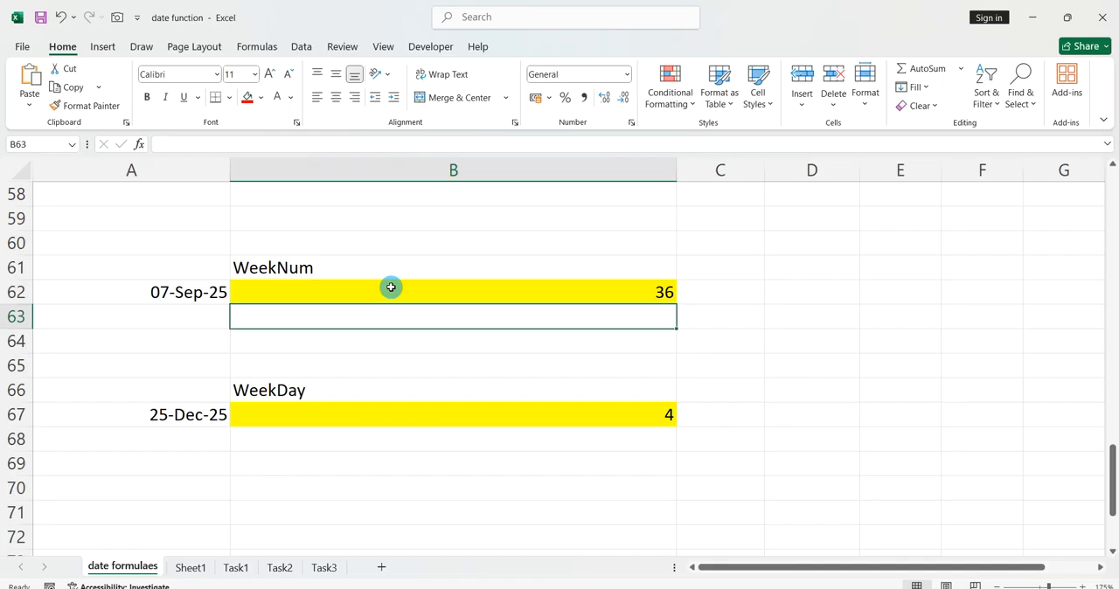
Clear the existing weekday result from the range B67:B68 in the WeekDay example.
scroll(390, 287, down, 2)
click(404, 342)
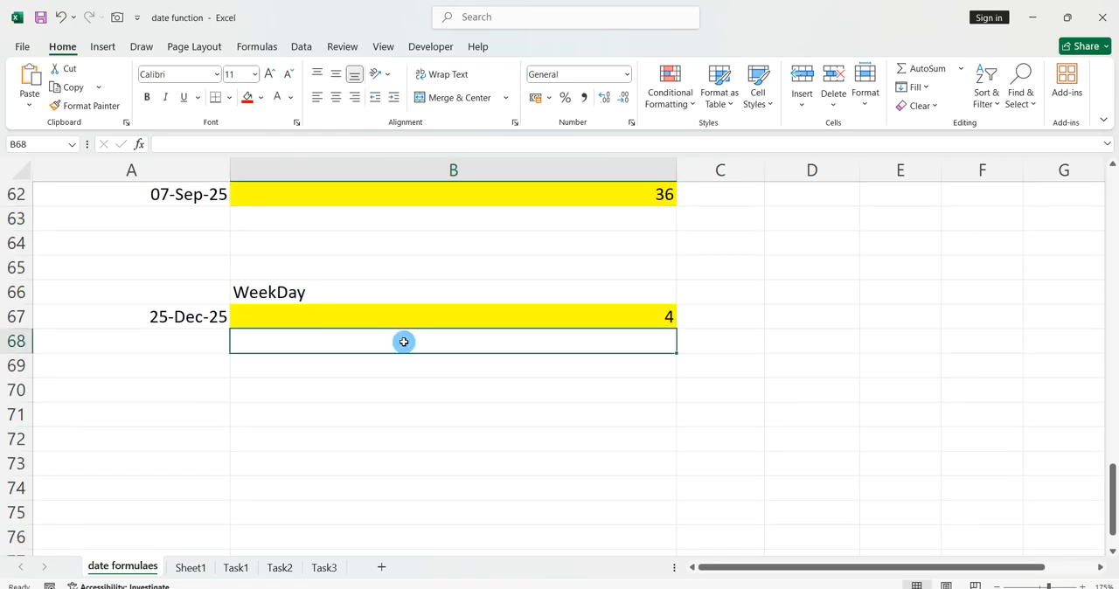
key(shift+Up)
key(Delete)
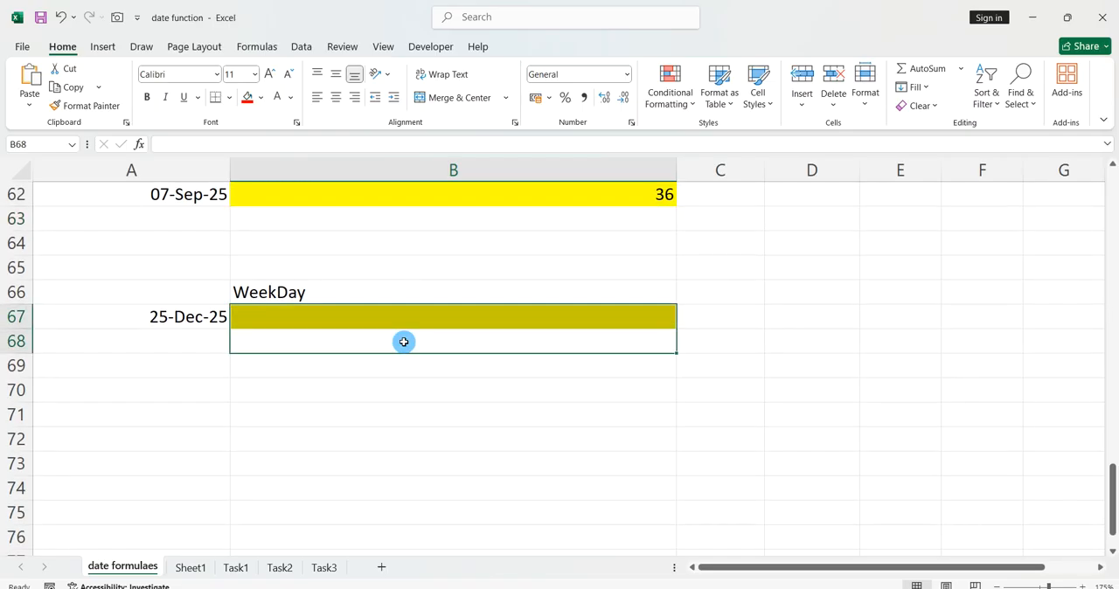
Enter =WEEKDAY(A67,2) in cell B67 to get the weekday number with Monday as 1 and Sunday as 7.
click(433, 326)
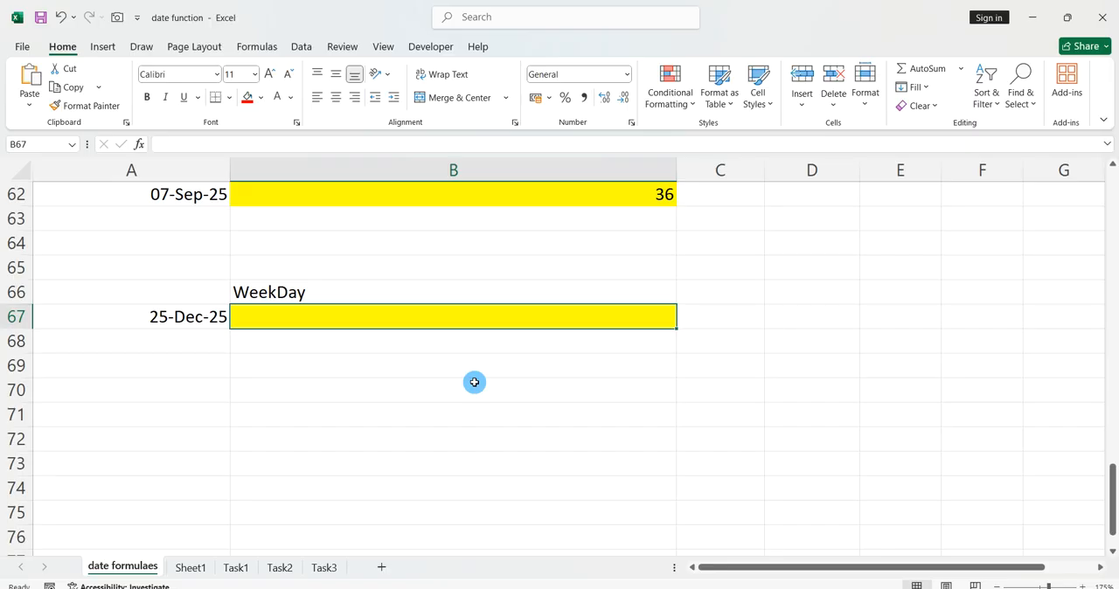
text(=weekday()
key(Left)
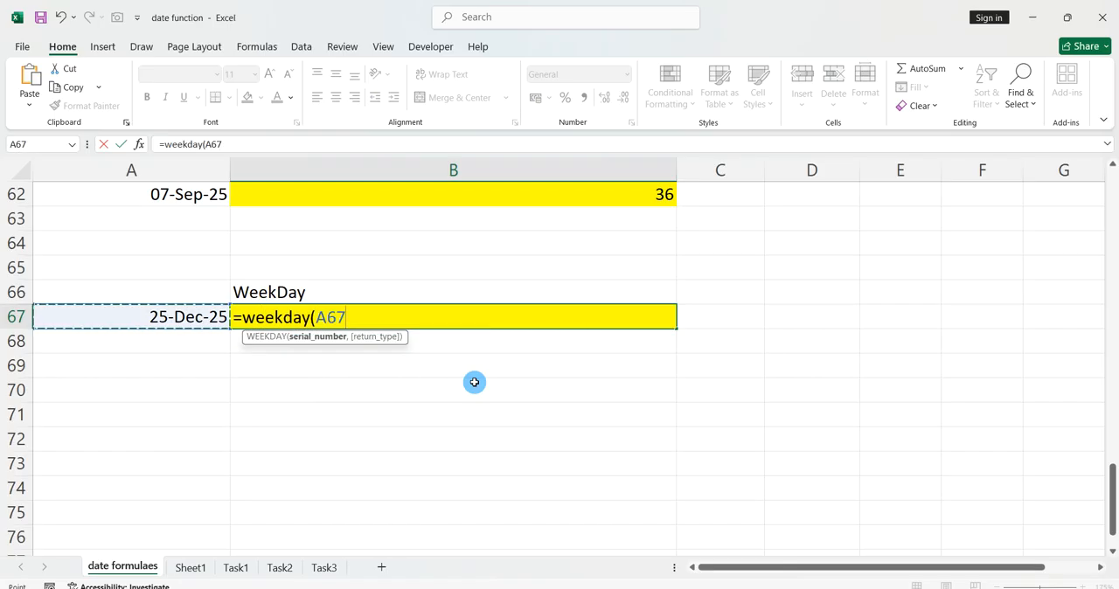
text(,2)
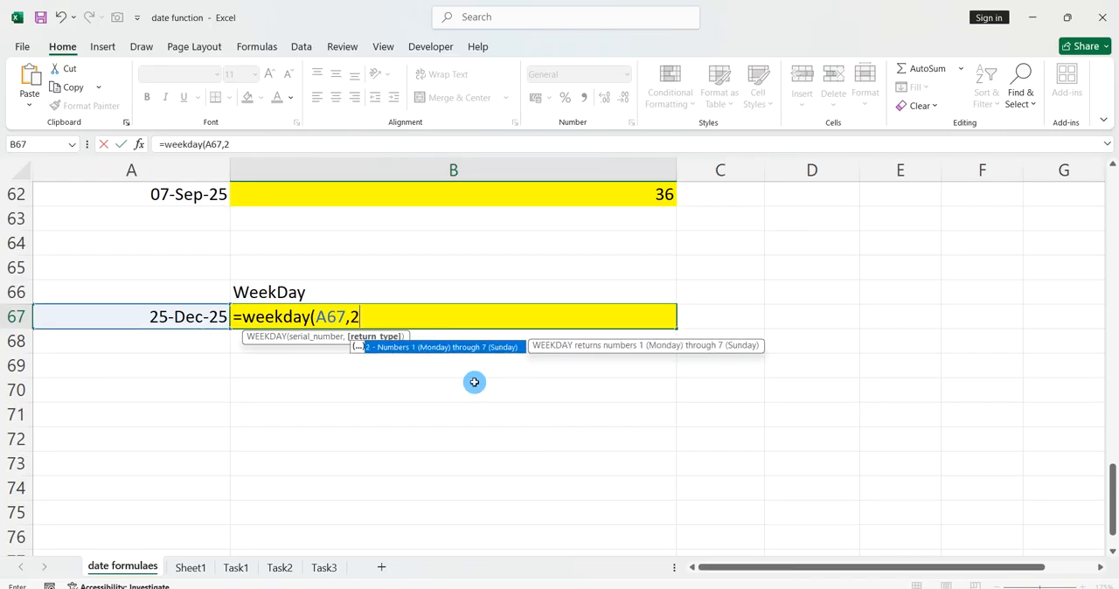
text())
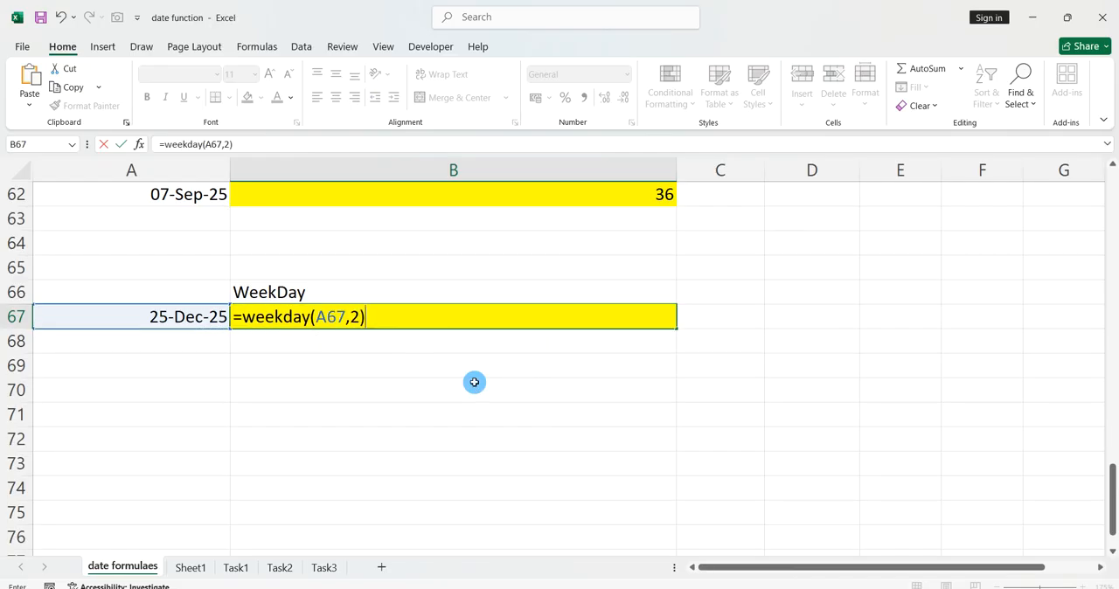
key(Return)
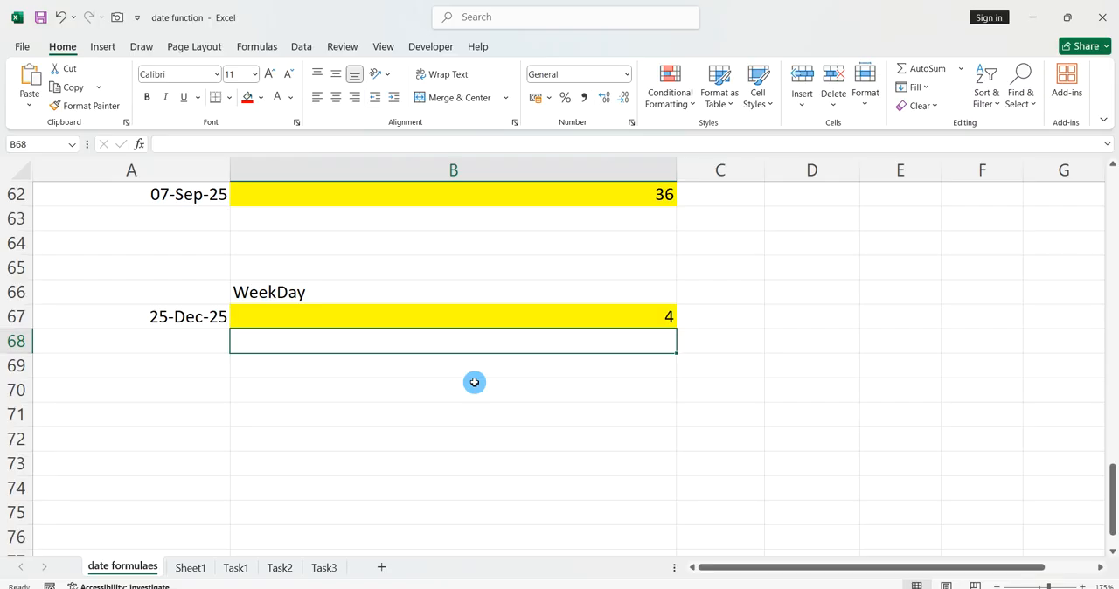
Replace the date in cell A67 of the WeekDay example with =TODAY().
scroll(475, 382, down, 1)
click(475, 383)
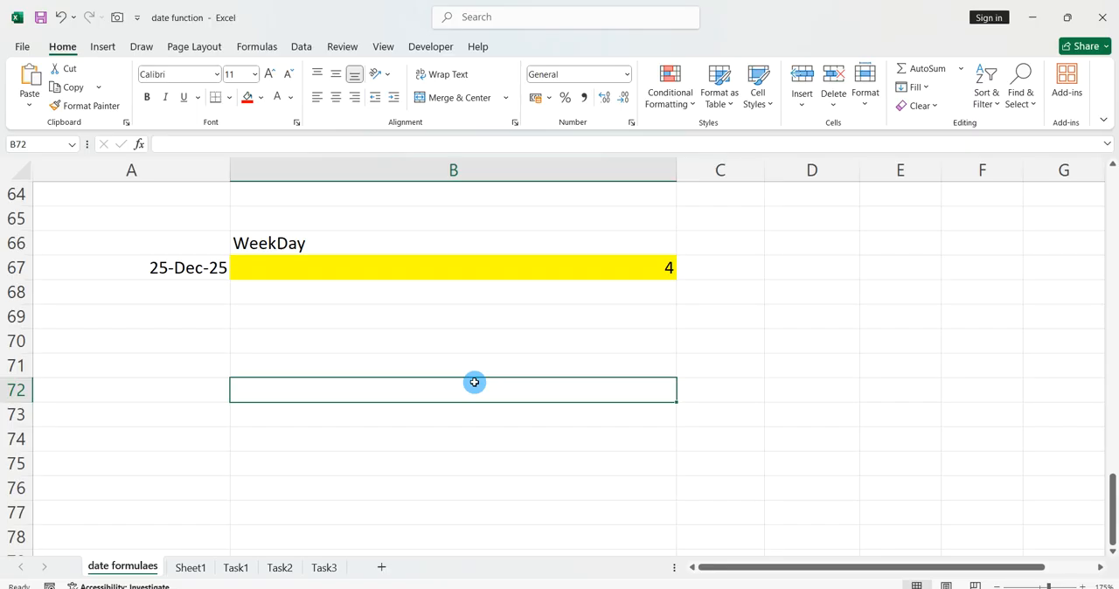
scroll(475, 382, up, 1)
click(200, 324)
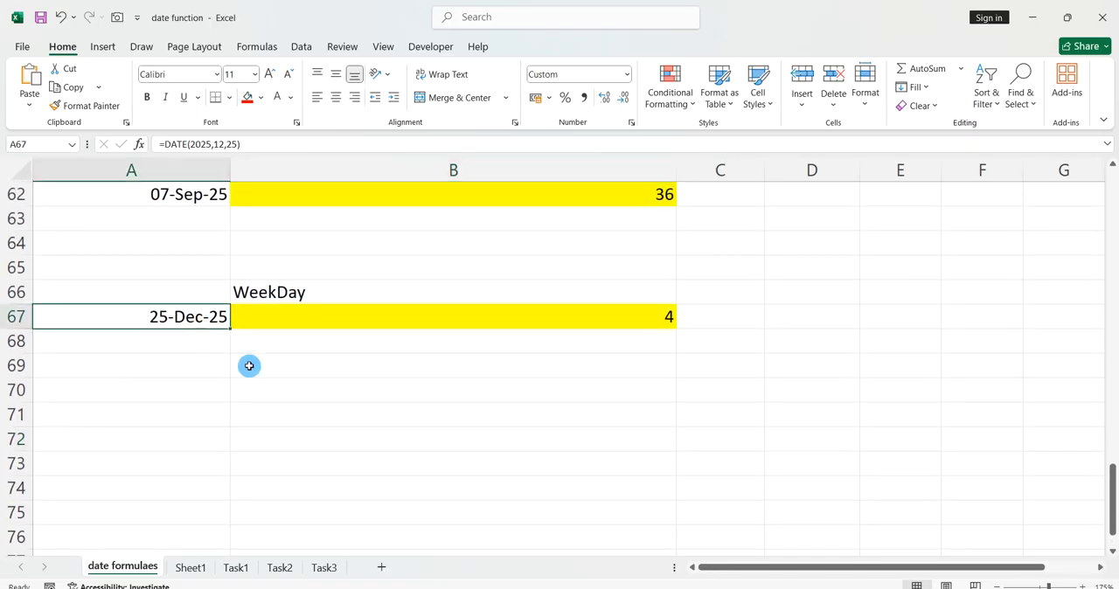
text(=today()
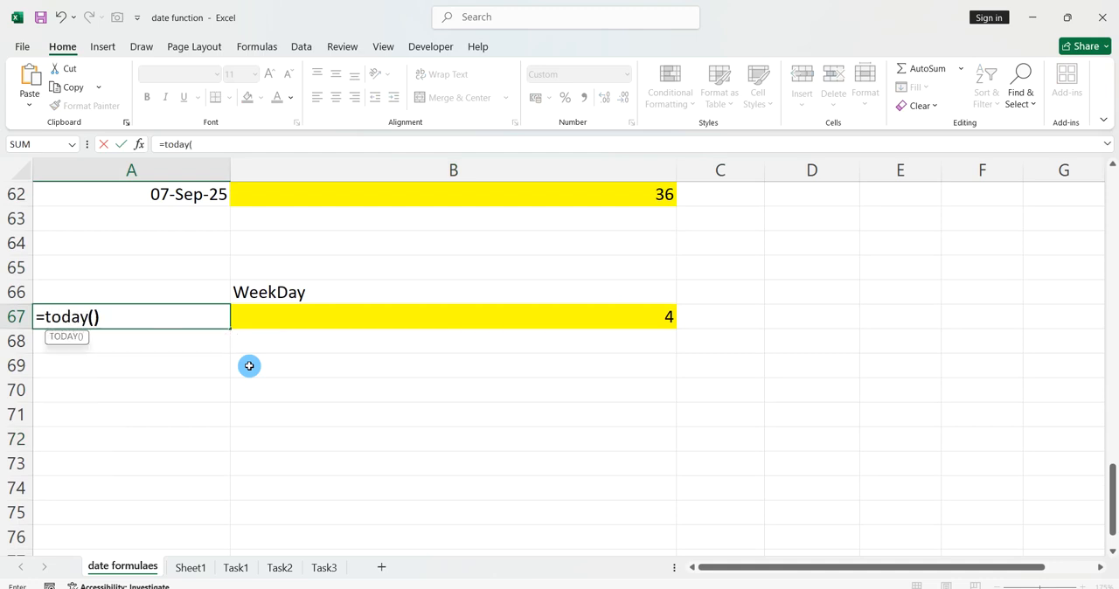
key(Return)
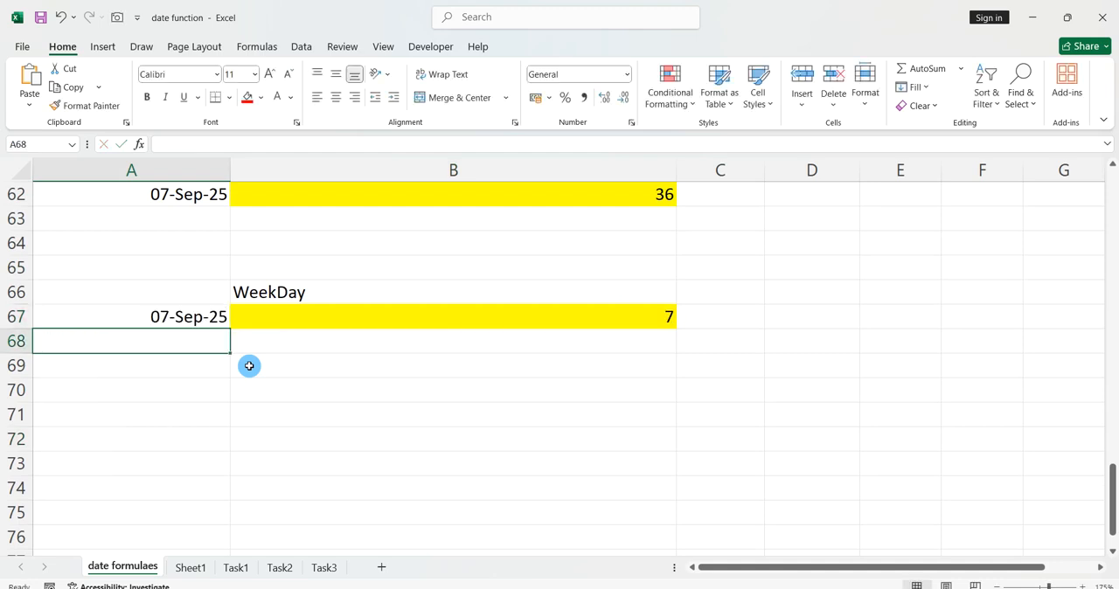
click(329, 398)
Review the function examples throughout the date formulaes sheet and switch to Sheet1.
scroll(330, 399, up, 11)
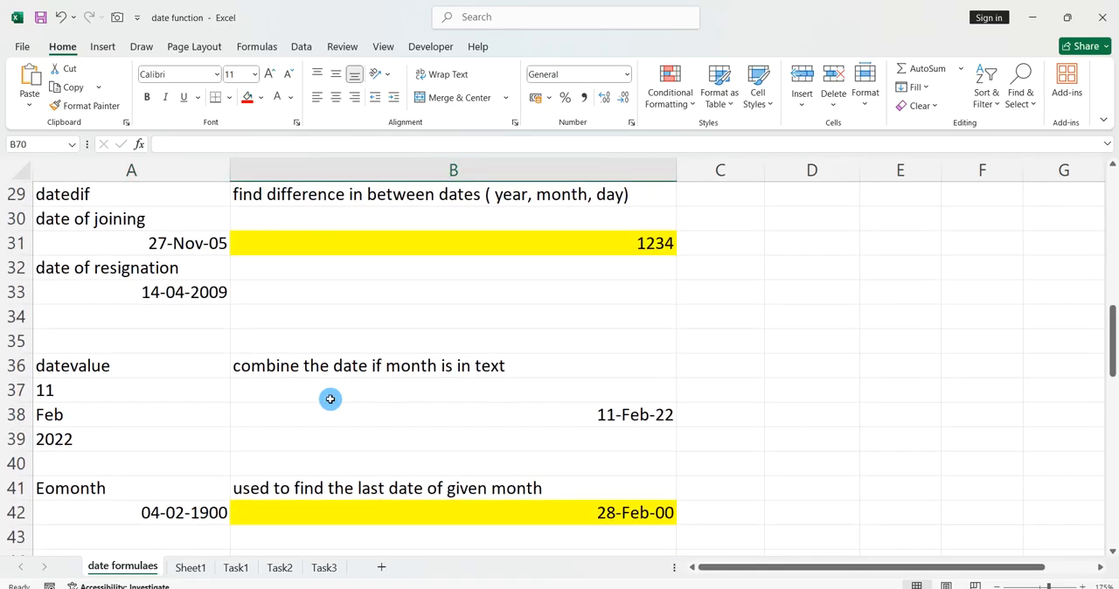
scroll(330, 399, down, 10)
scroll(330, 399, down, 3)
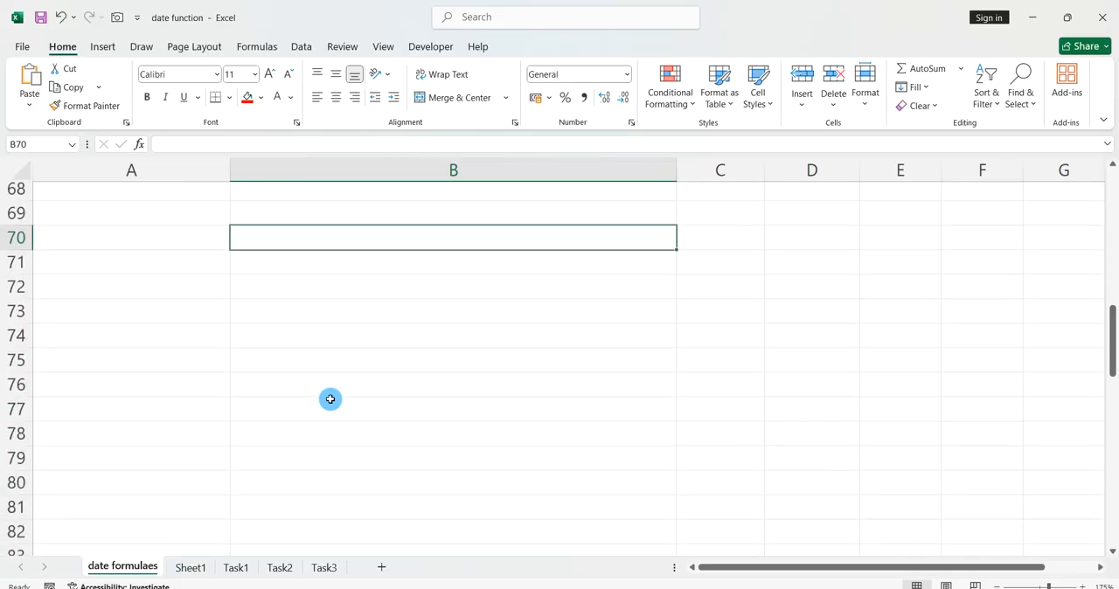
scroll(329, 398, up, 1)
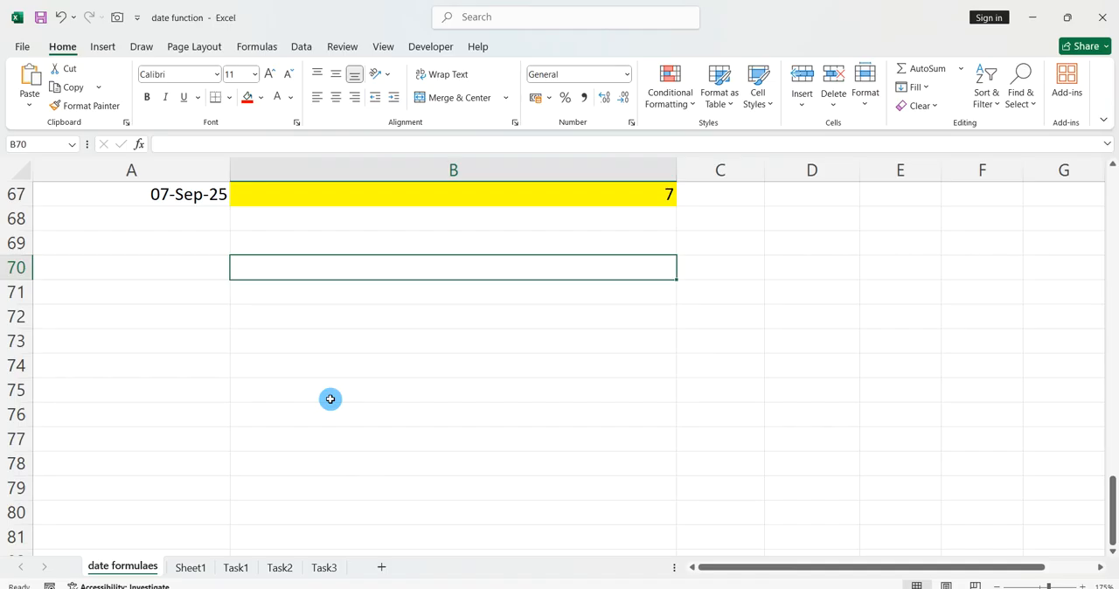
scroll(330, 400, up, 4)
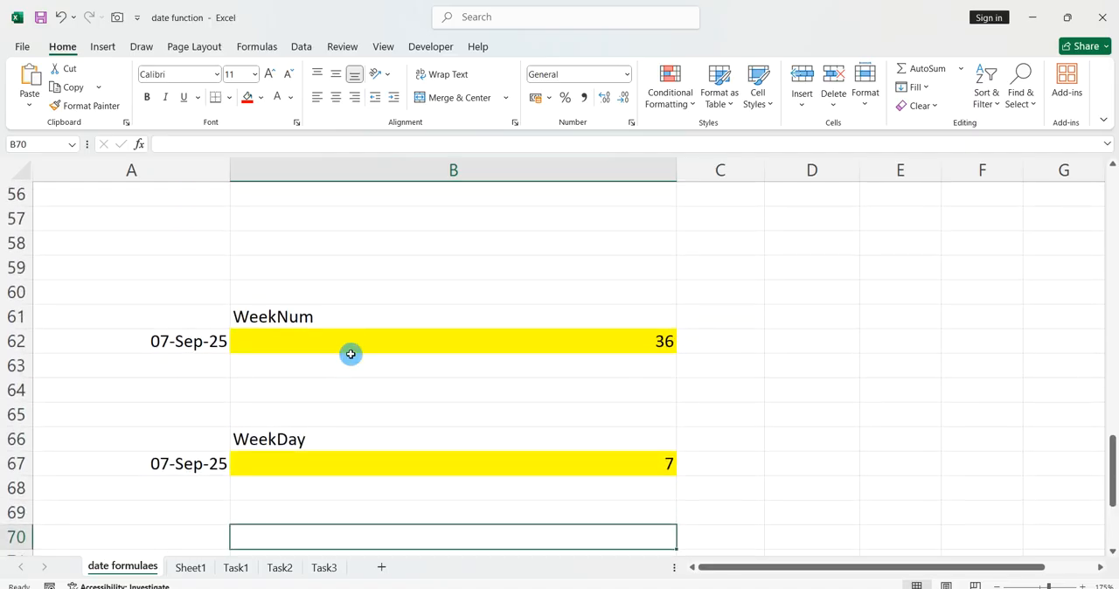
scroll(350, 355, up, 12)
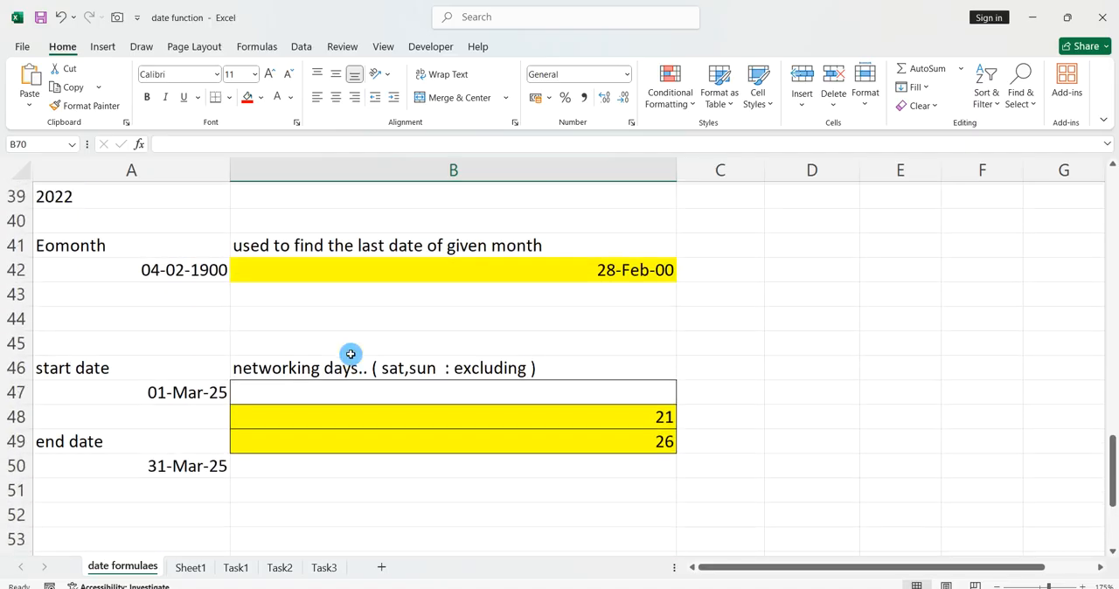
scroll(350, 355, up, 7)
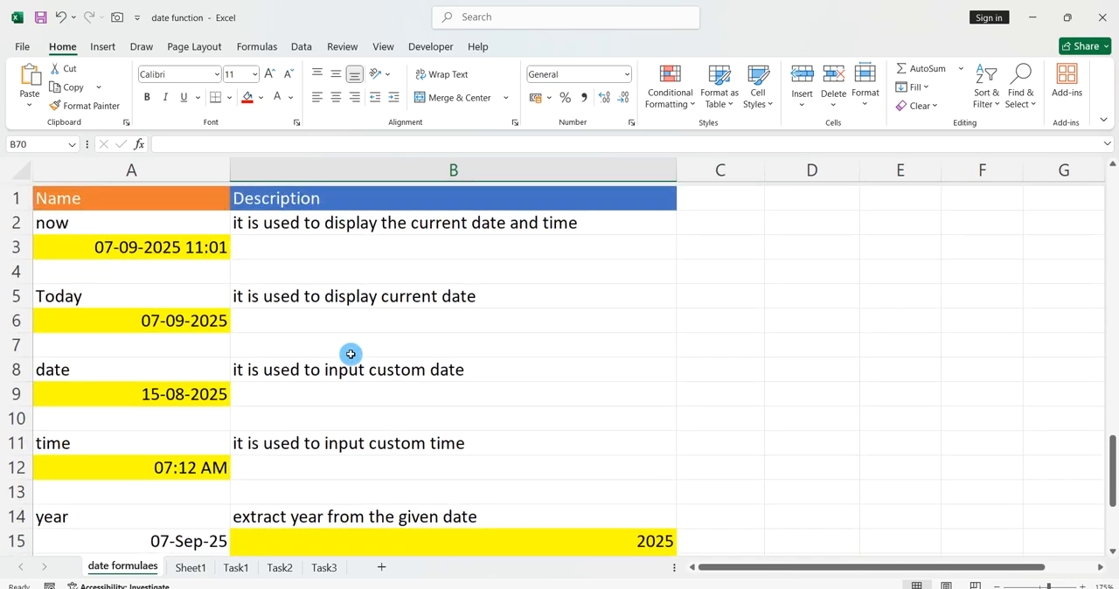
scroll(351, 354, down, 11)
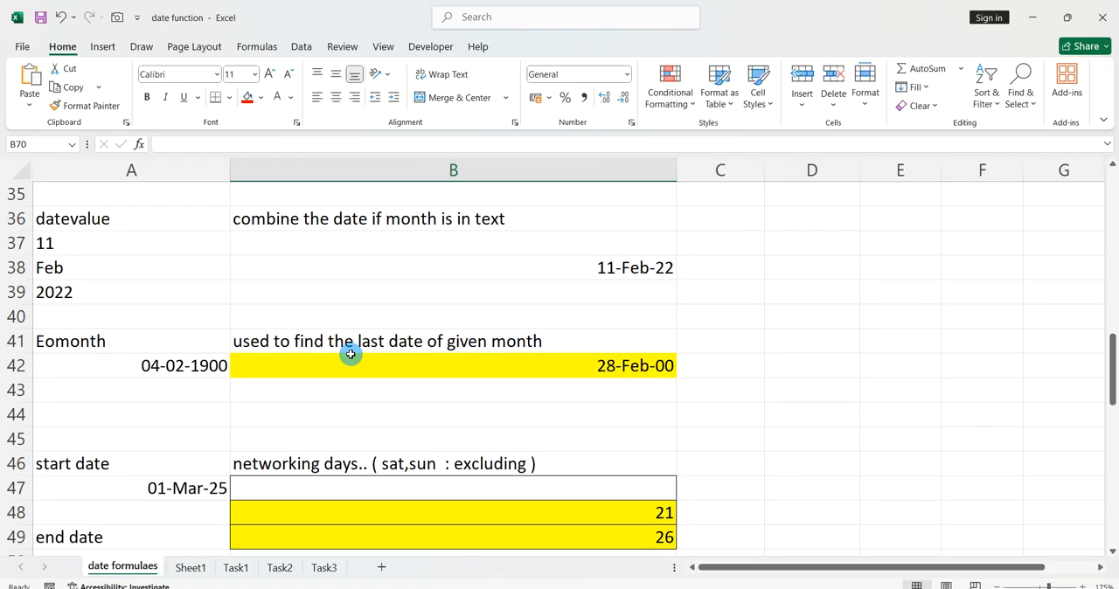
scroll(351, 354, up, 4)
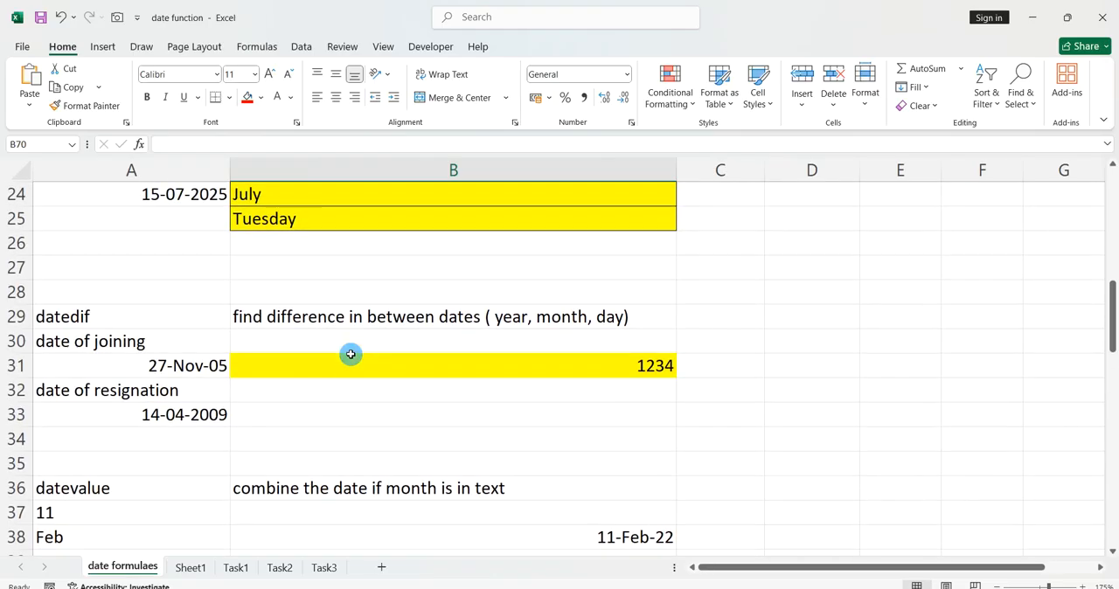
scroll(351, 354, down, 5)
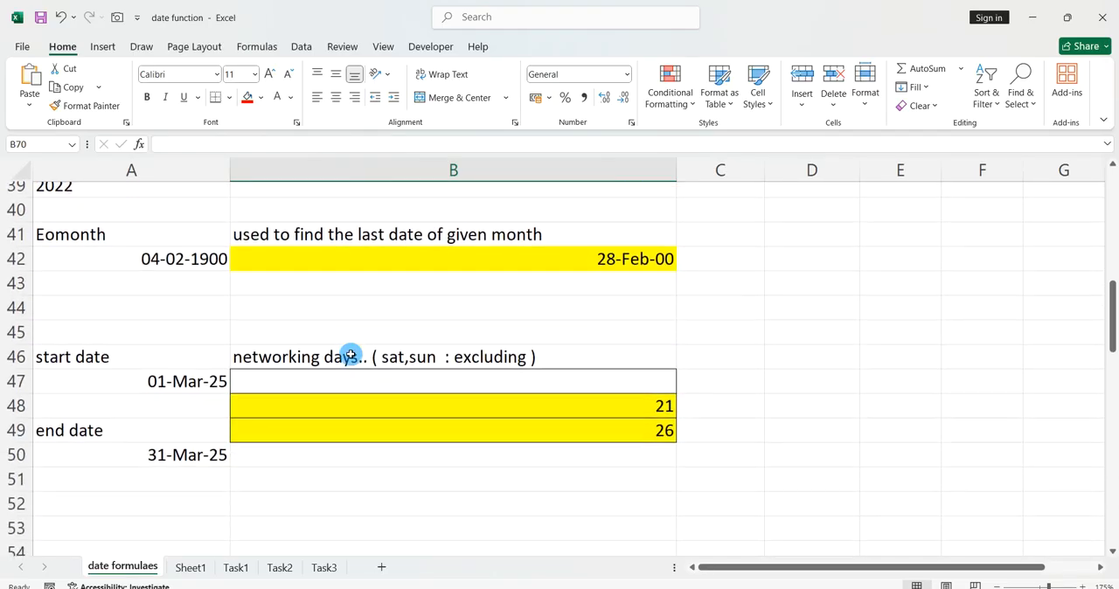
scroll(351, 354, down, 8)
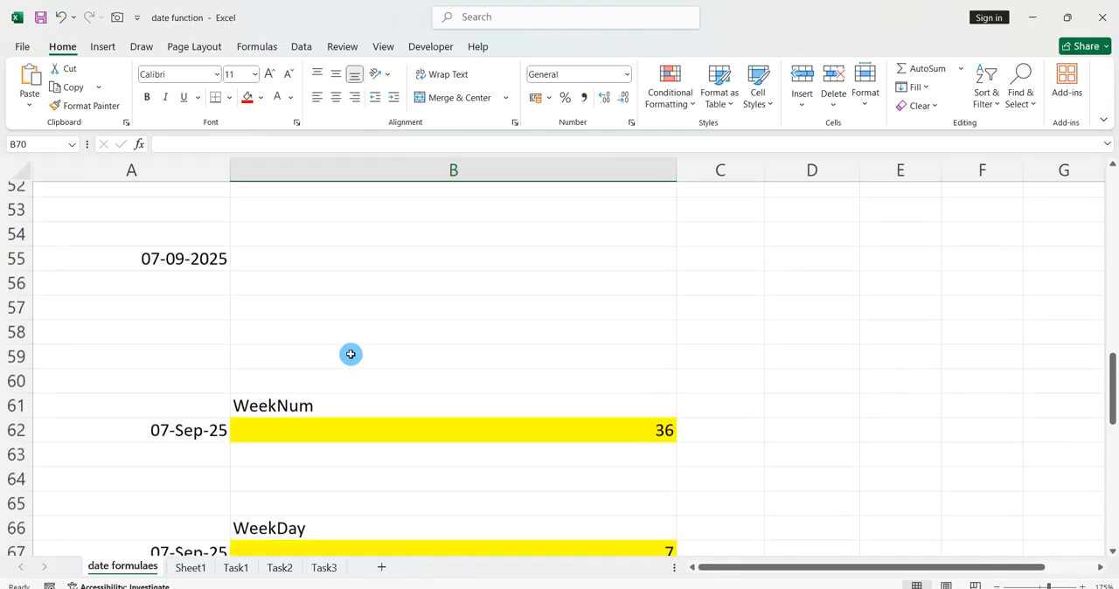
scroll(351, 355, down, 2)
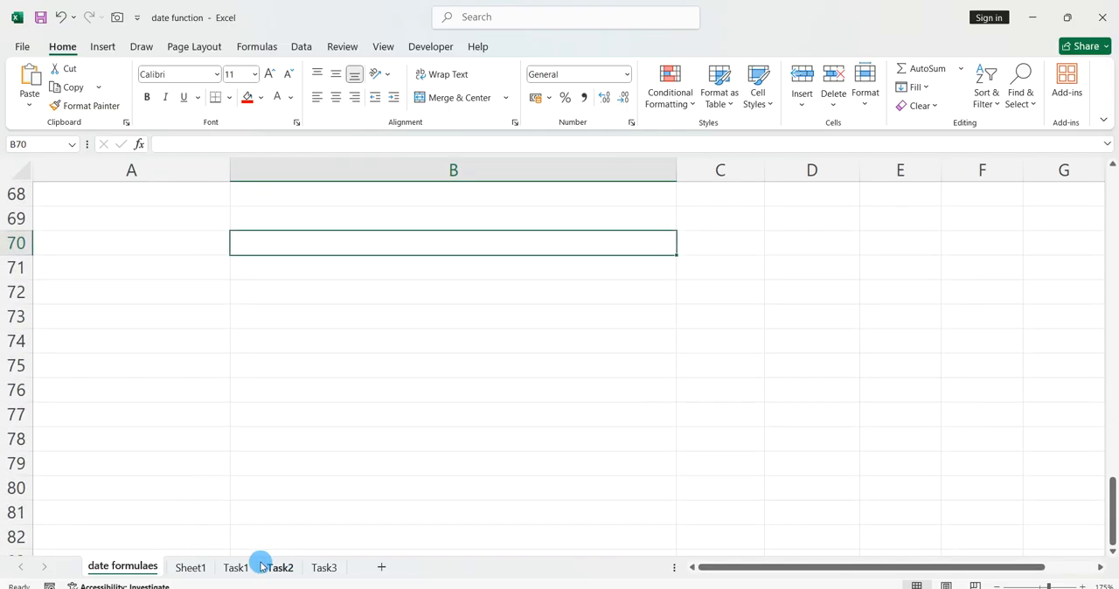
click(202, 567)
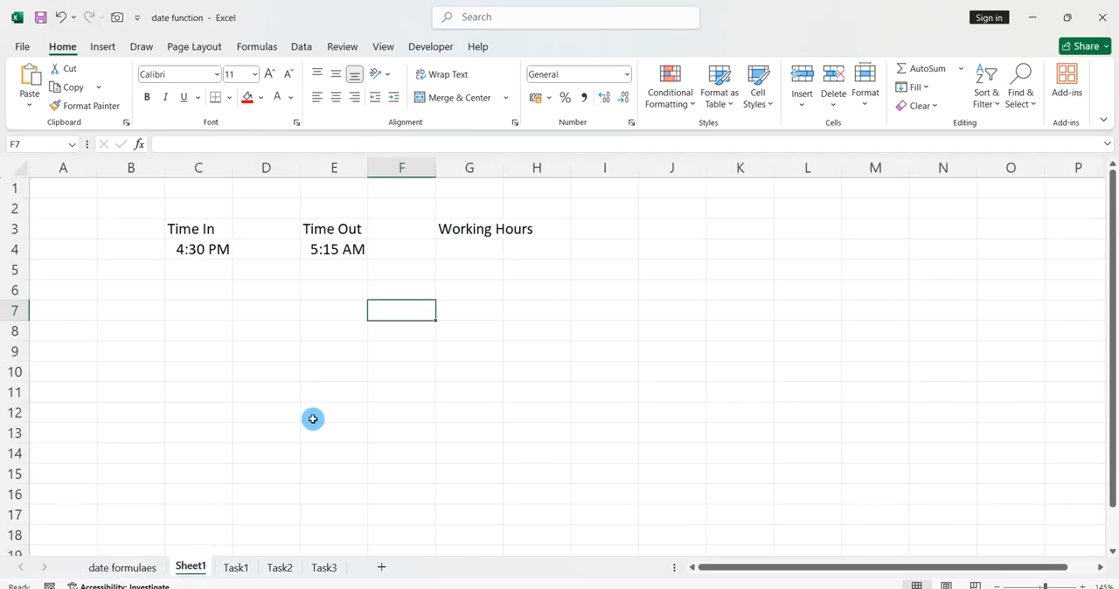
Switch to the Task1 sheet and examine the date in C3 and the long-format date text in C5.
click(246, 568)
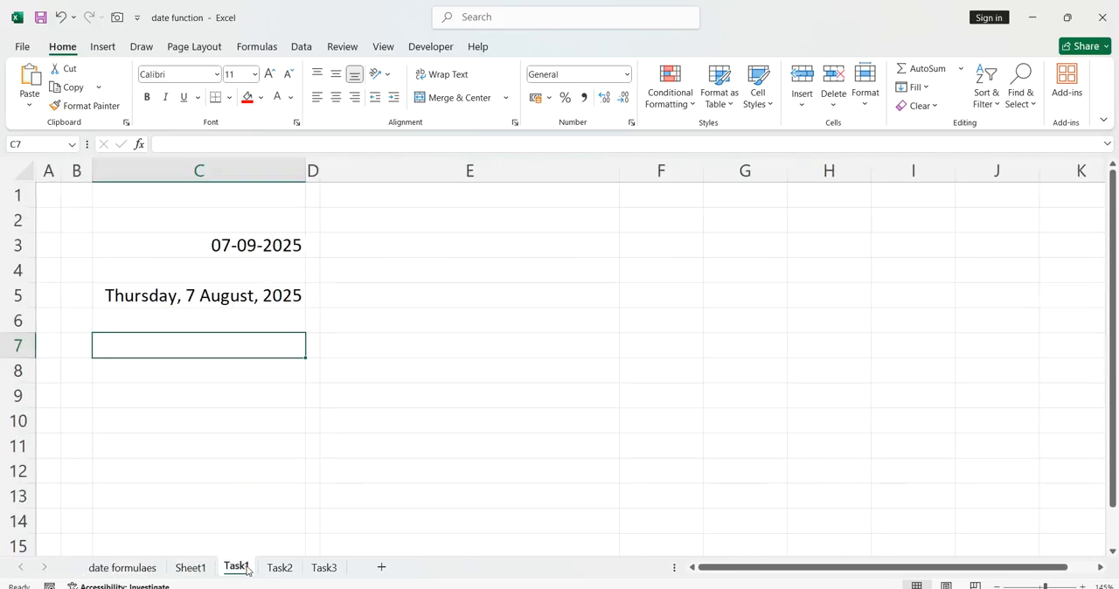
click(295, 470)
click(290, 256)
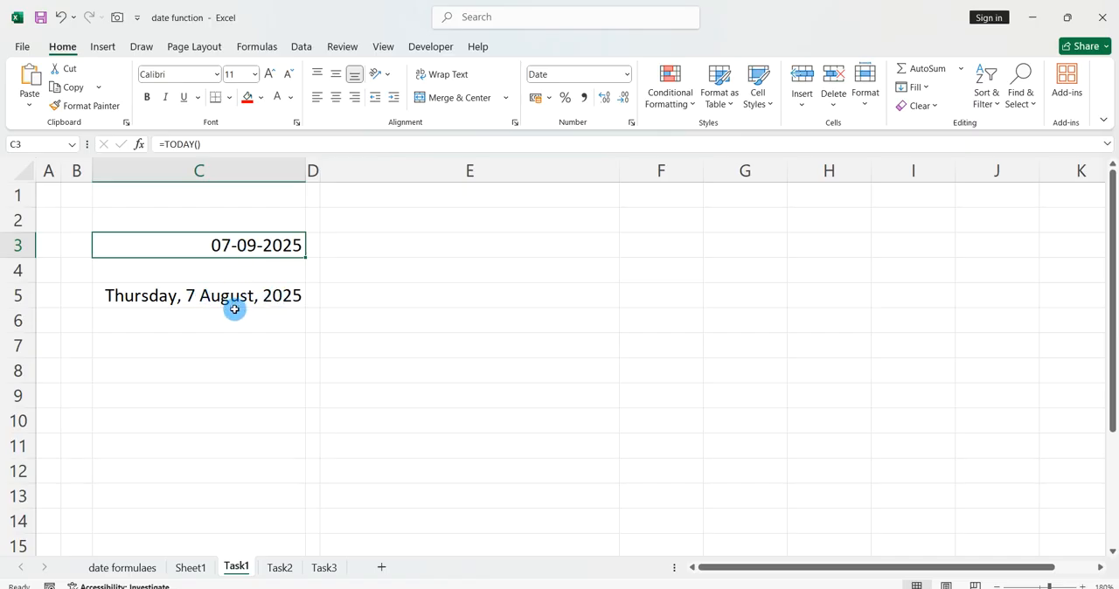
drag(240, 320, 245, 296)
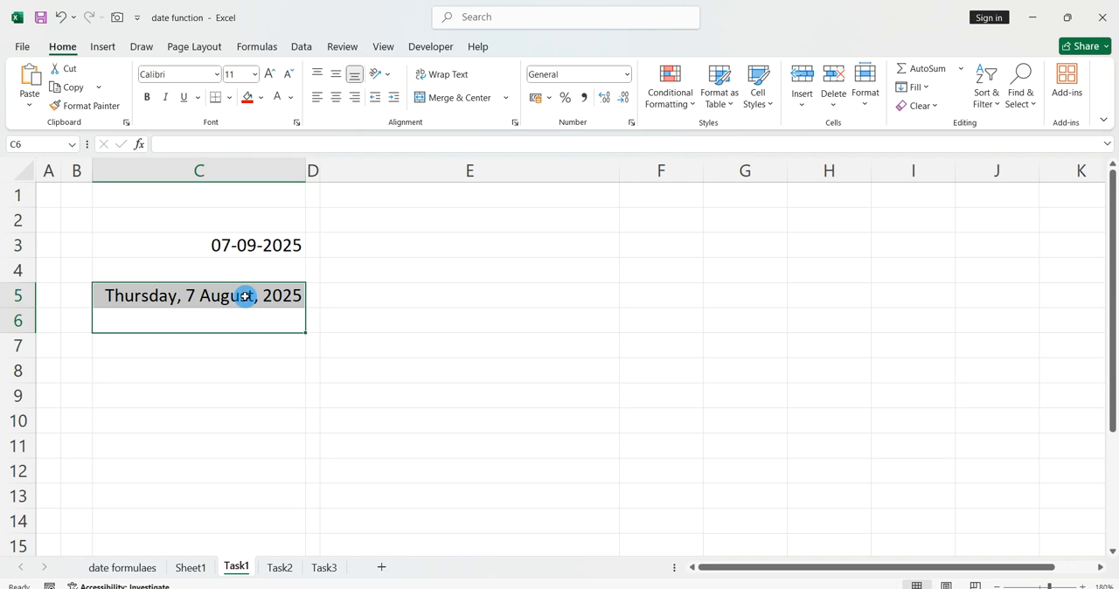
key(ctrl+c)
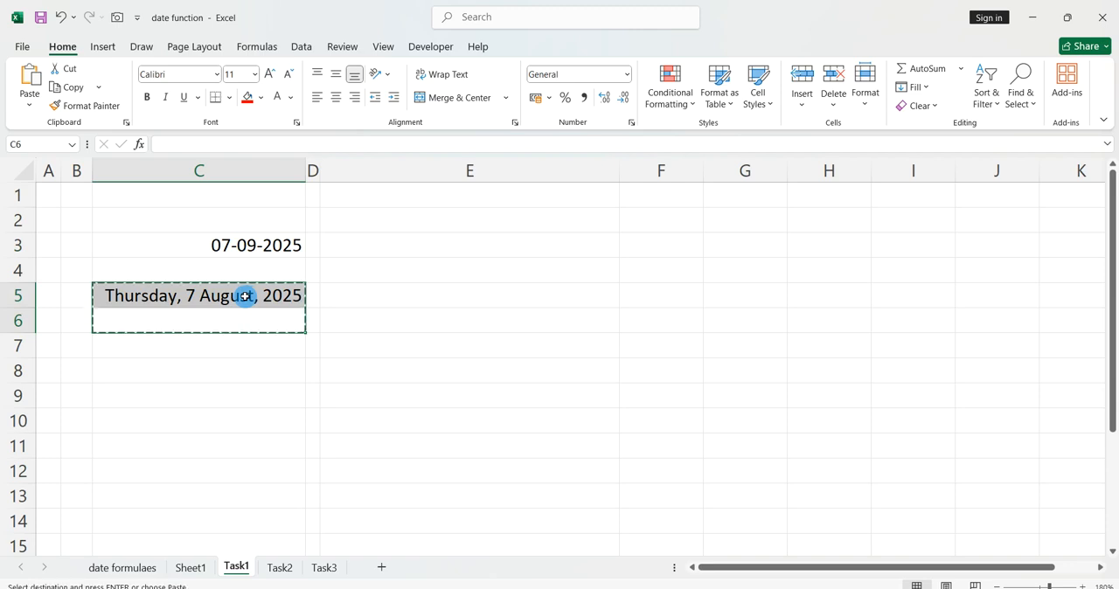
key(ctrl+v)
key(Escape)
click(250, 357)
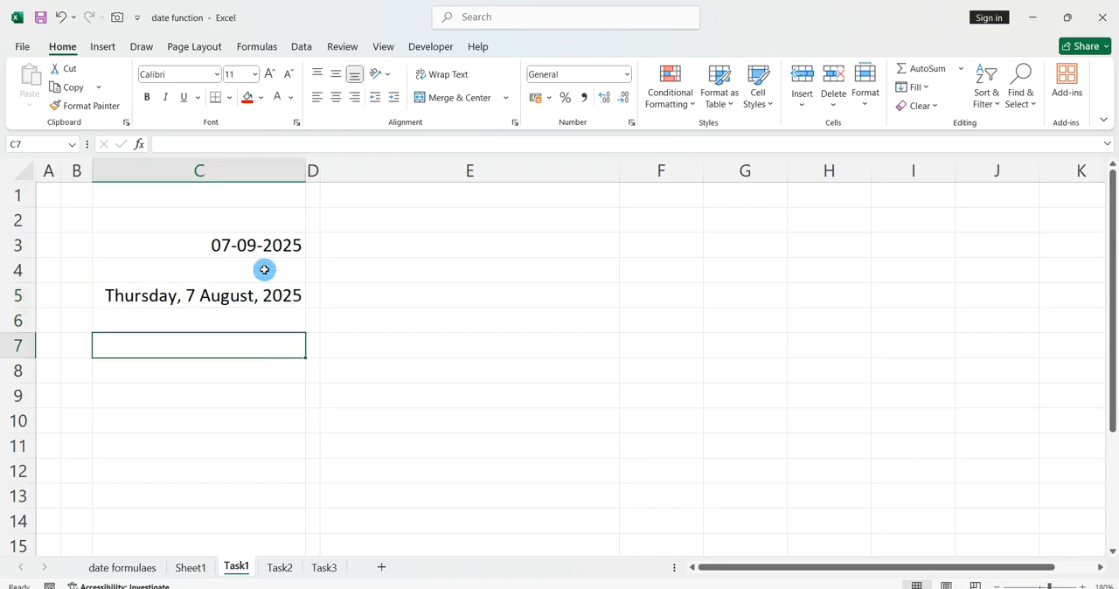
click(272, 312)
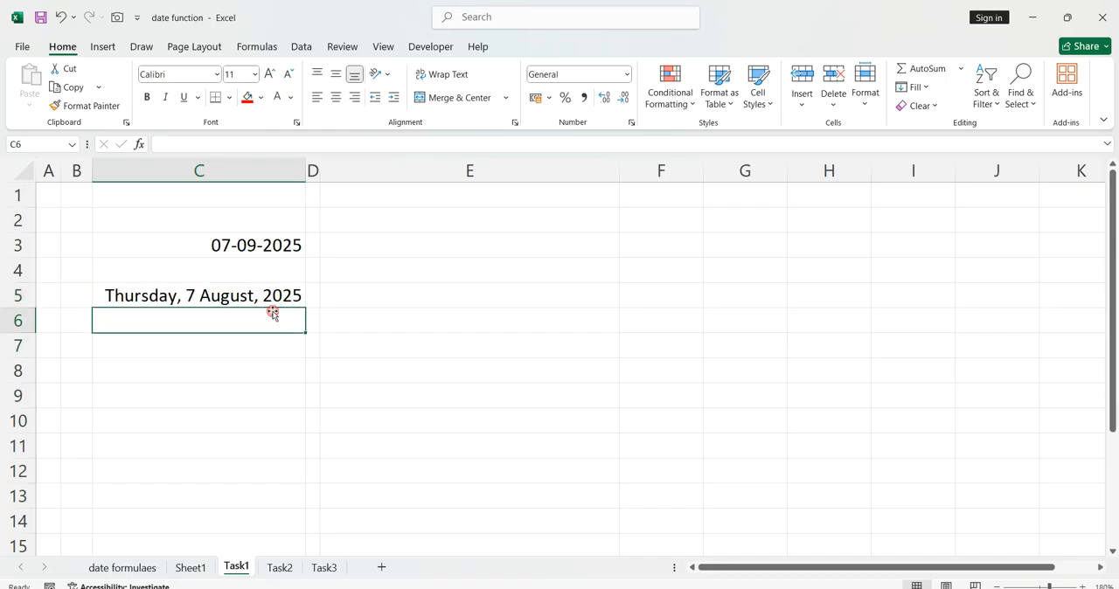
click(281, 352)
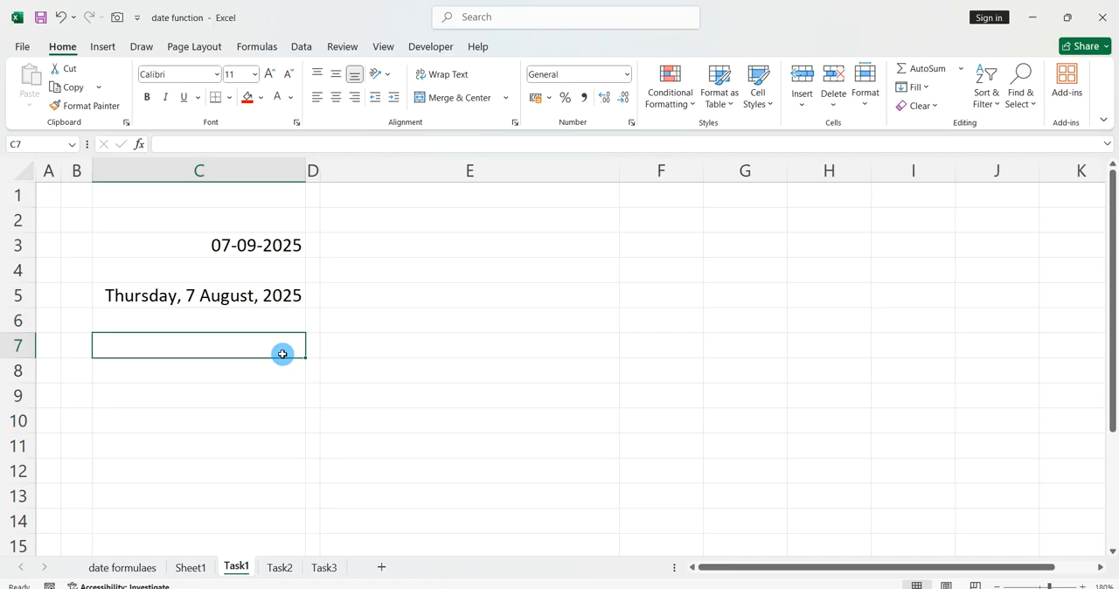
click(347, 388)
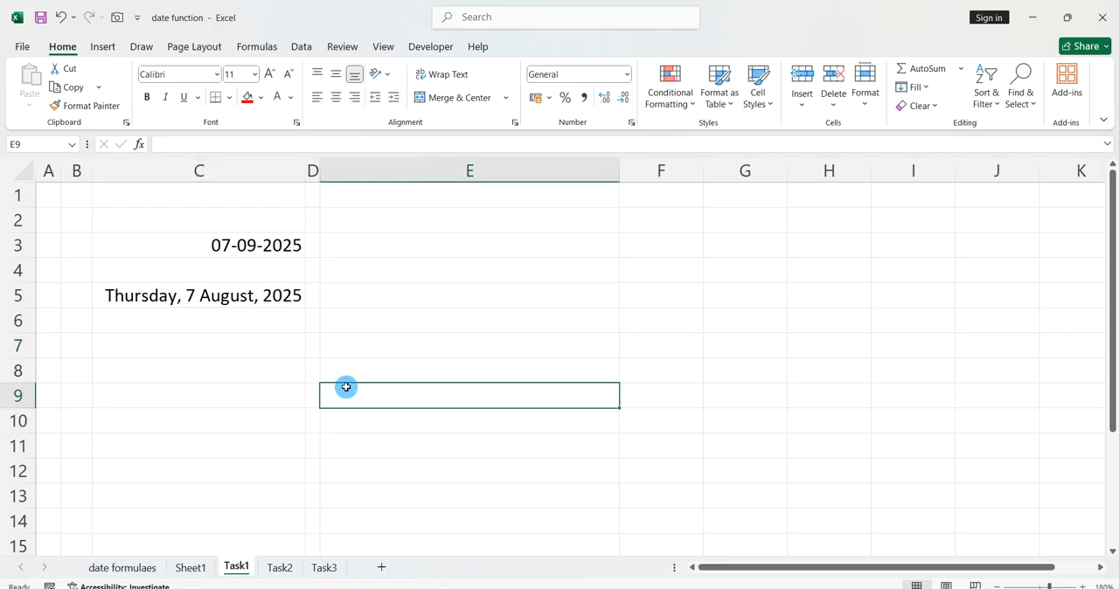
click(383, 355)
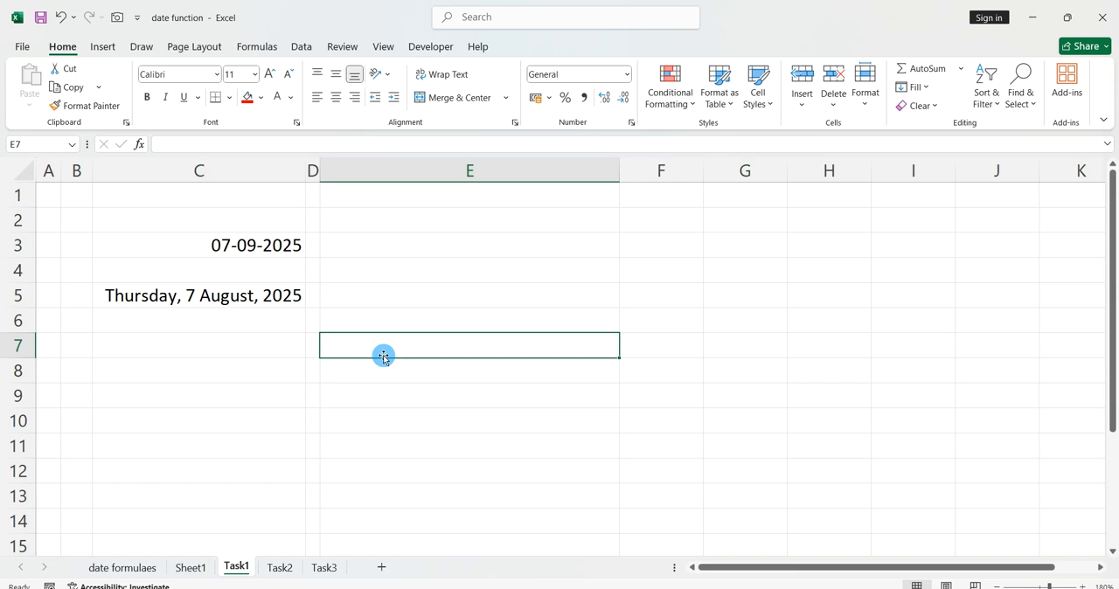
Review the employee working hours exercise in Task2 and the day number exercise in Task3.
click(278, 565)
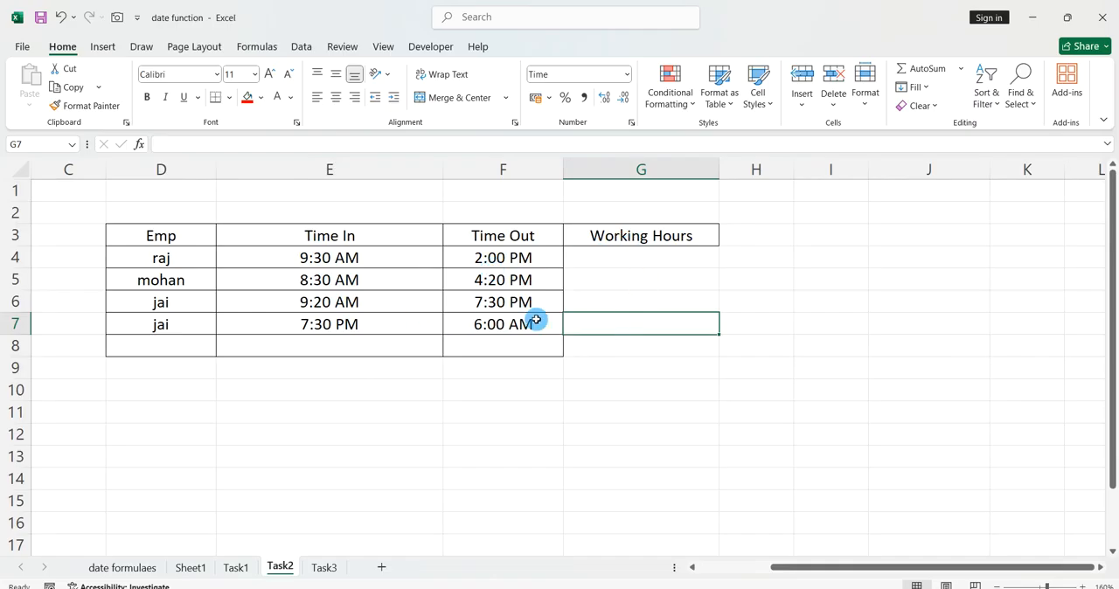
click(325, 568)
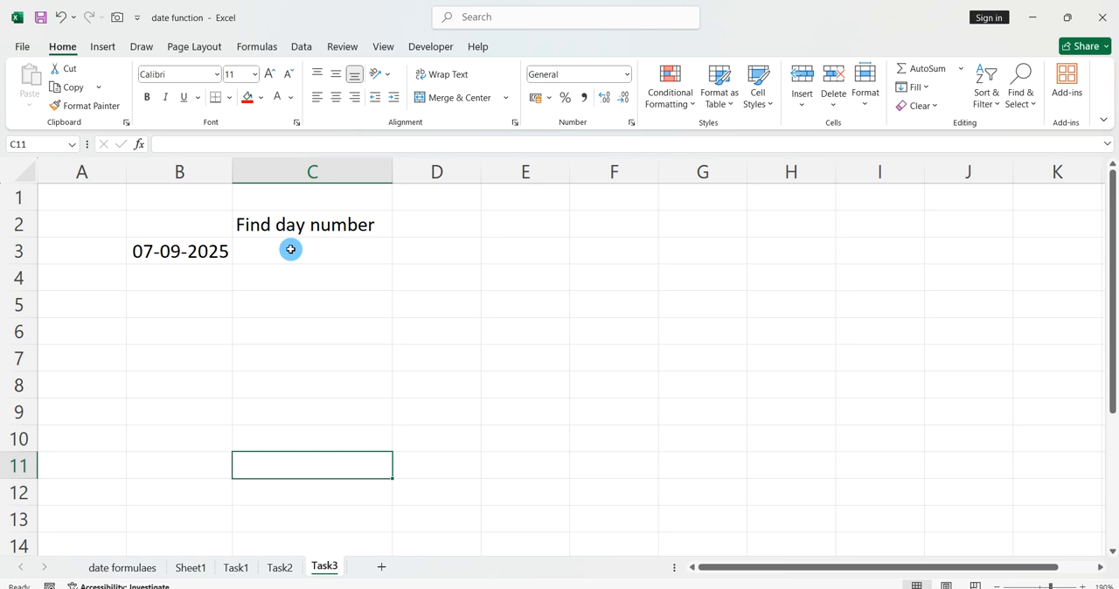
click(282, 255)
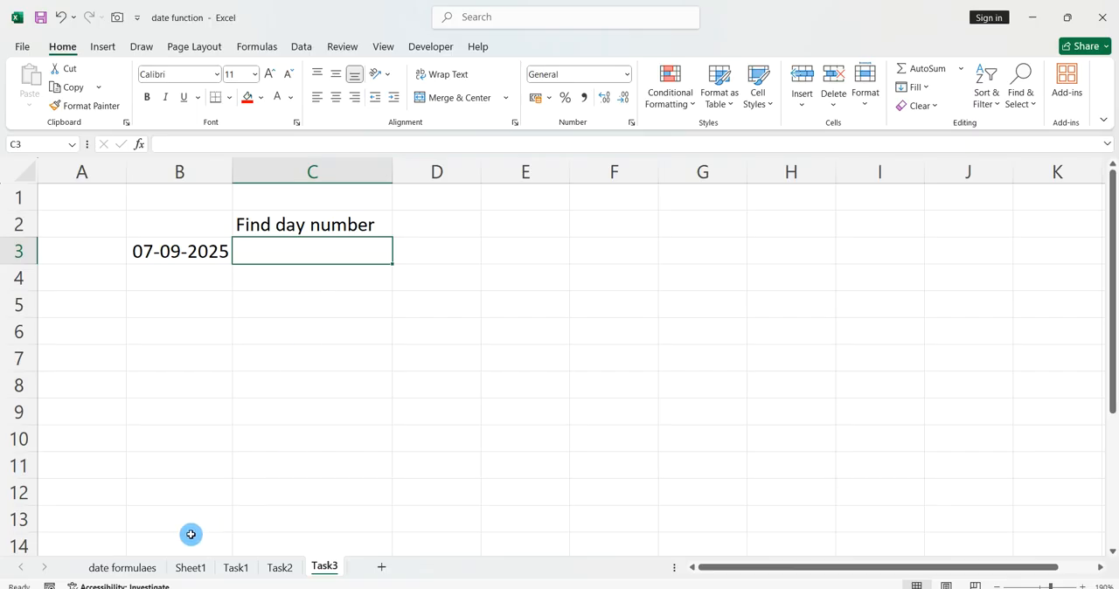
Look back through the function examples in the date formulaes sheet and return to the Task3 sheet.
click(128, 568)
scroll(315, 318, up, 14)
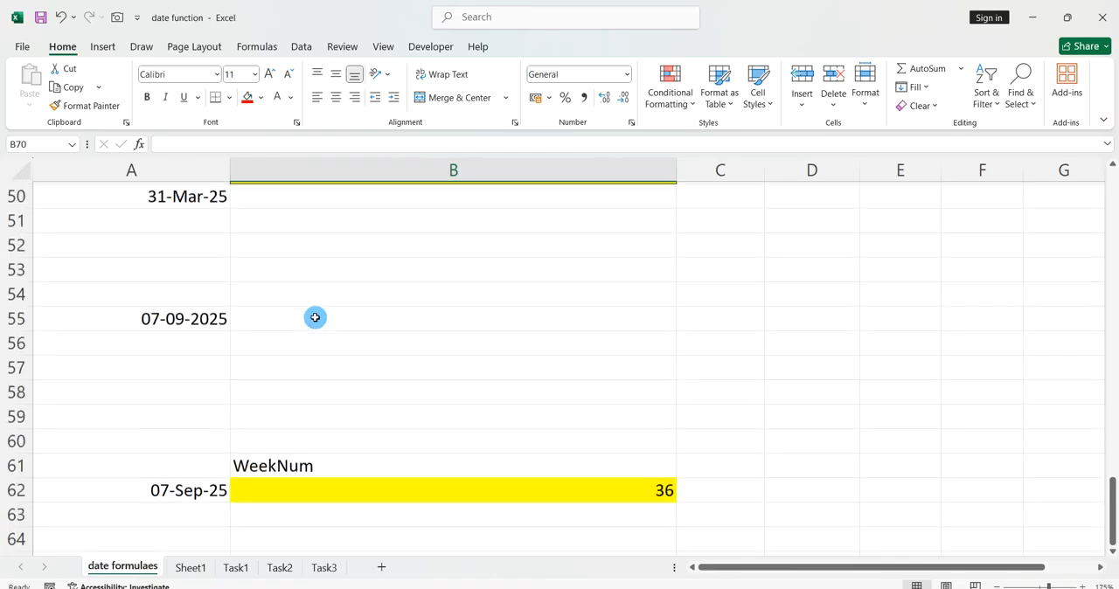
scroll(315, 318, up, 1)
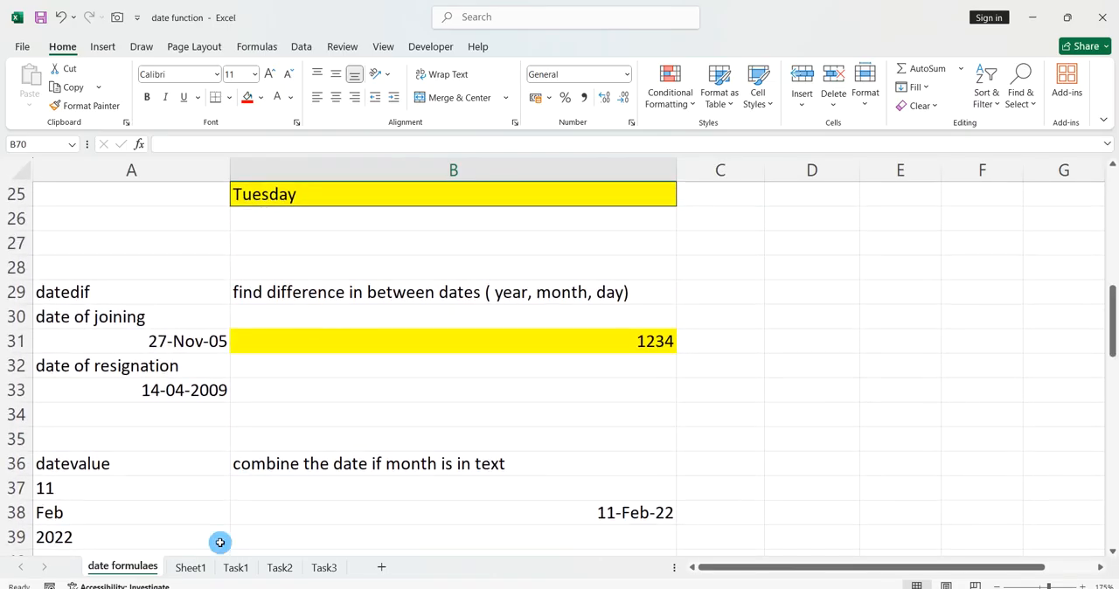
click(324, 567)
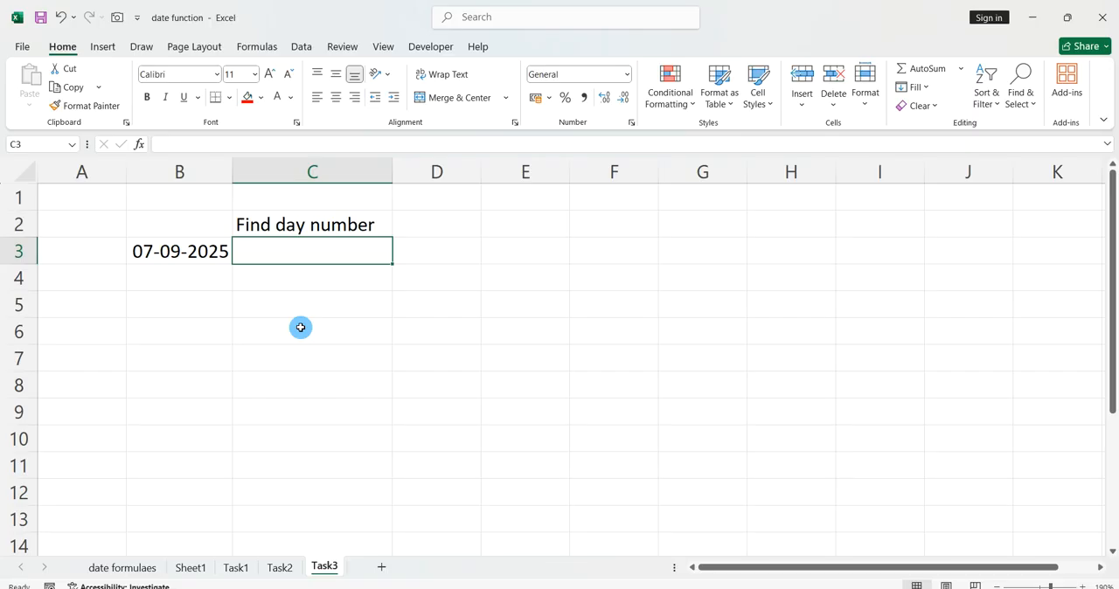
click(380, 348)
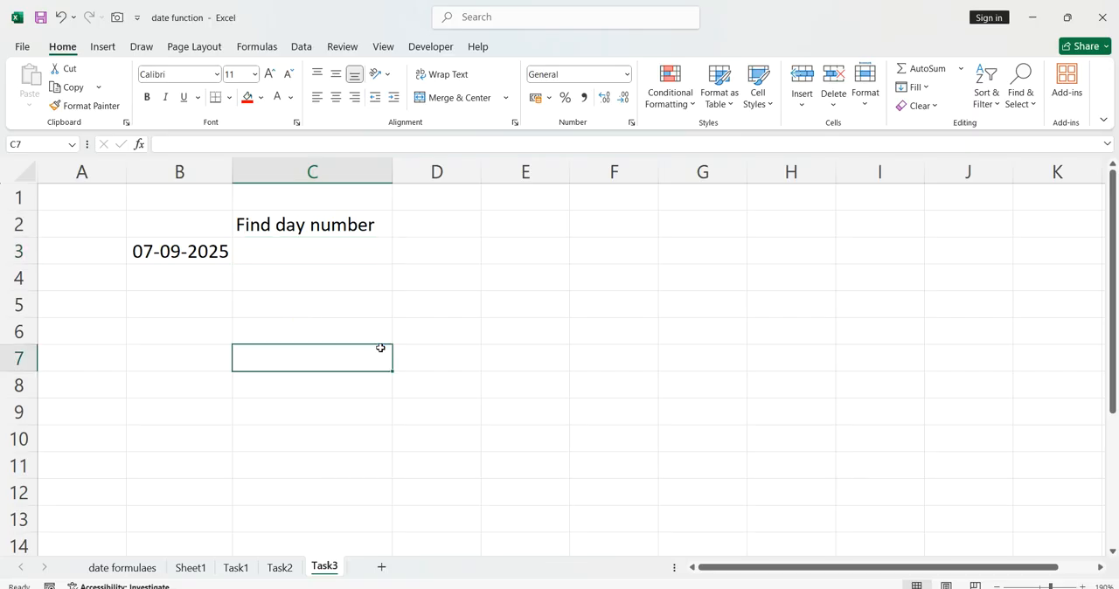
click(843, 221)
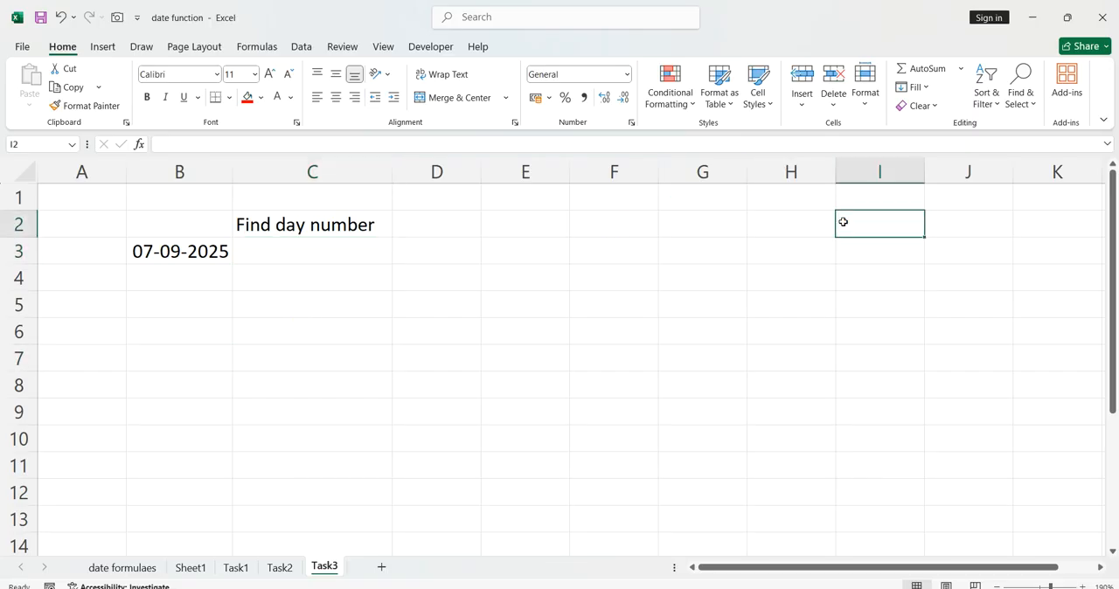
Close the date function workbook and minimize the attendance workbook.
click(1104, 16)
click(639, 332)
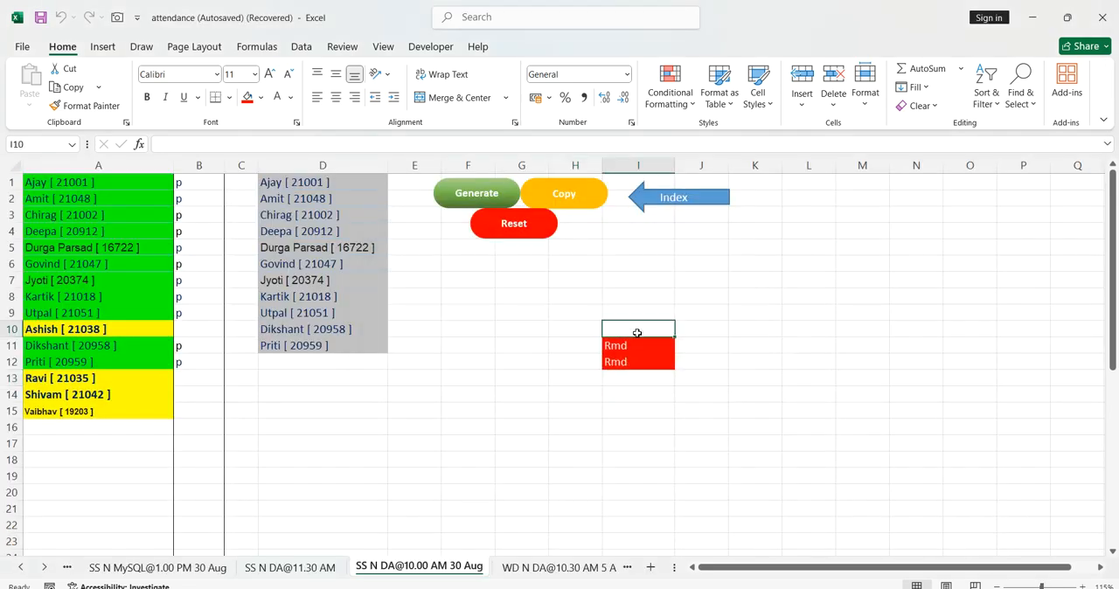
click(742, 265)
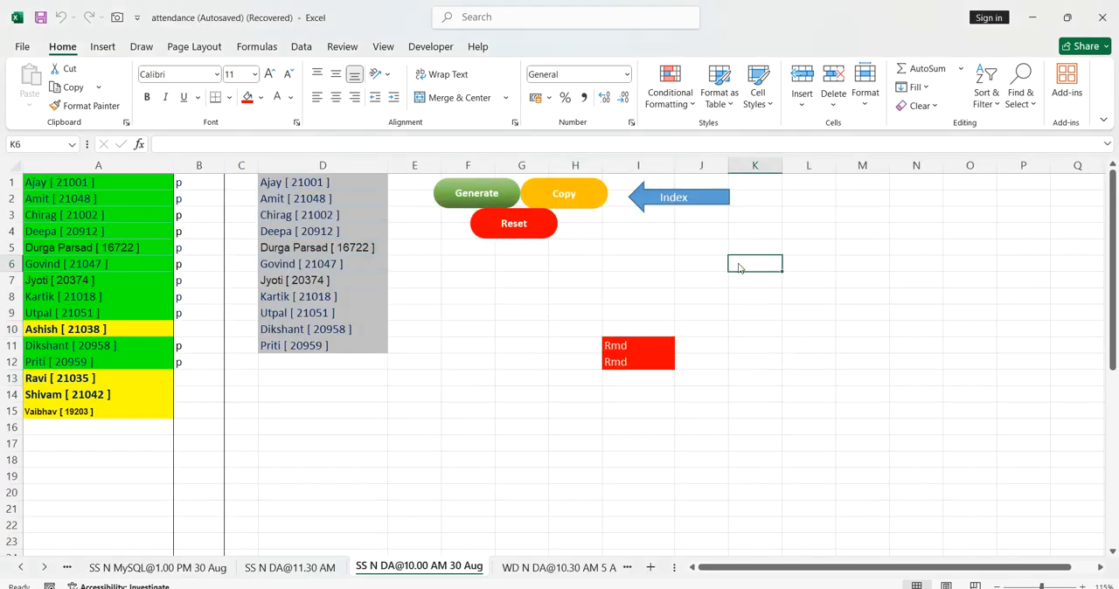
click(1031, 15)
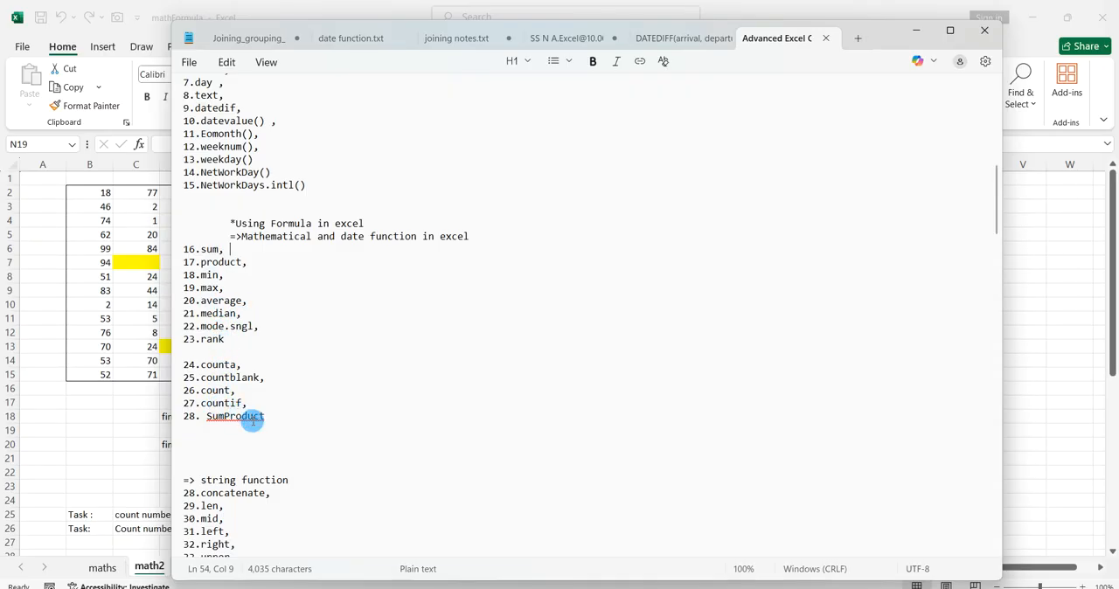
Highlight the mathematical functions from sum to SumProduct in the Notepad course outline and minimize the notes.
drag(296, 421, 182, 249)
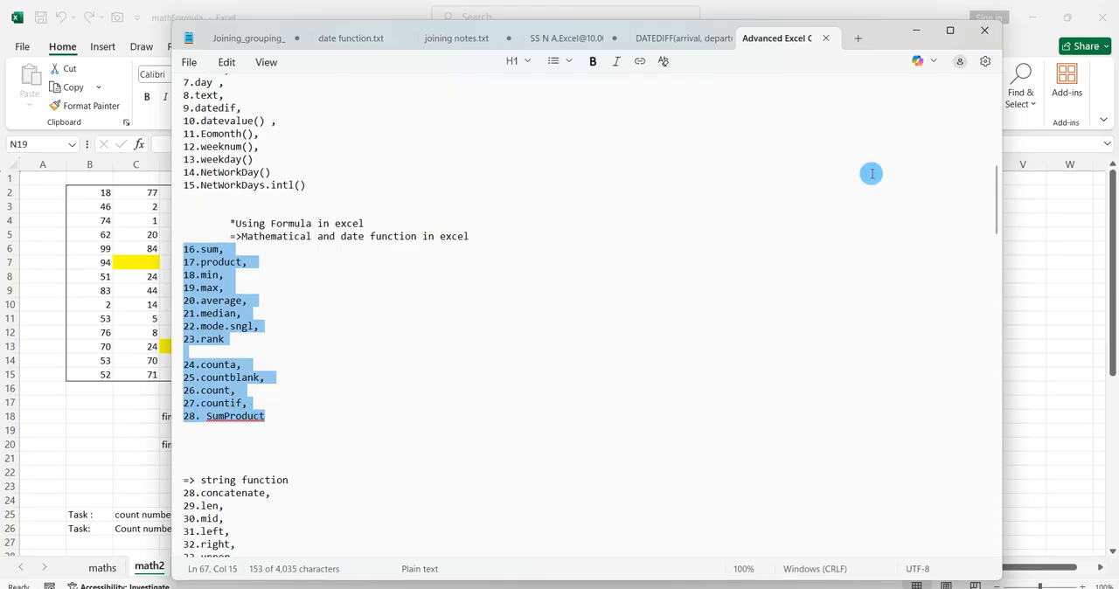
click(917, 34)
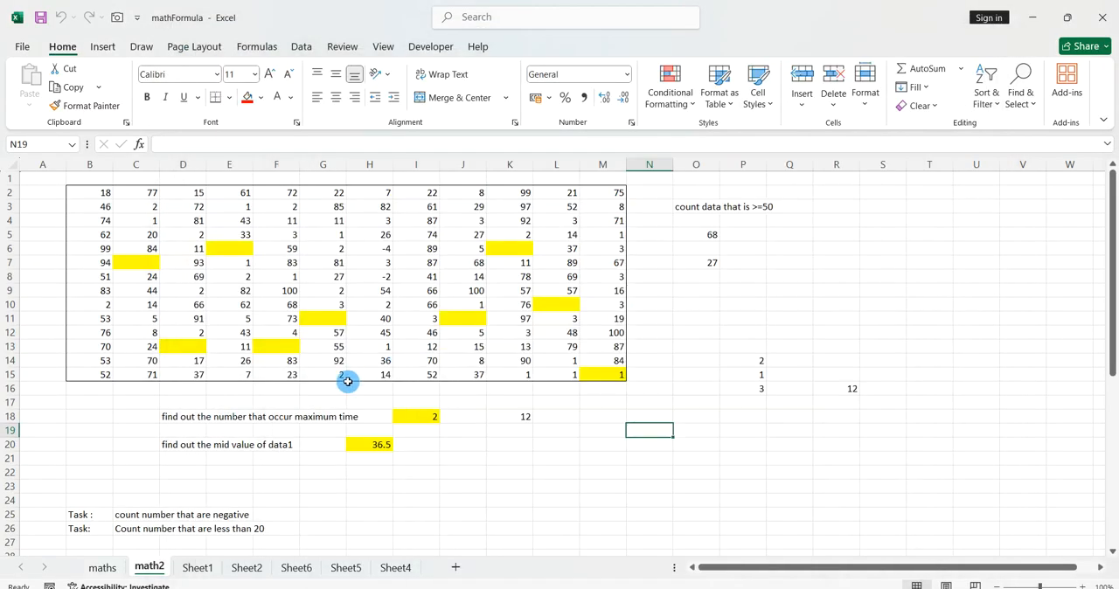
In the maths sheet, clear the Total, Max, Min, Average and rank results in F3:J6 and the cell-count results in column J.
click(103, 568)
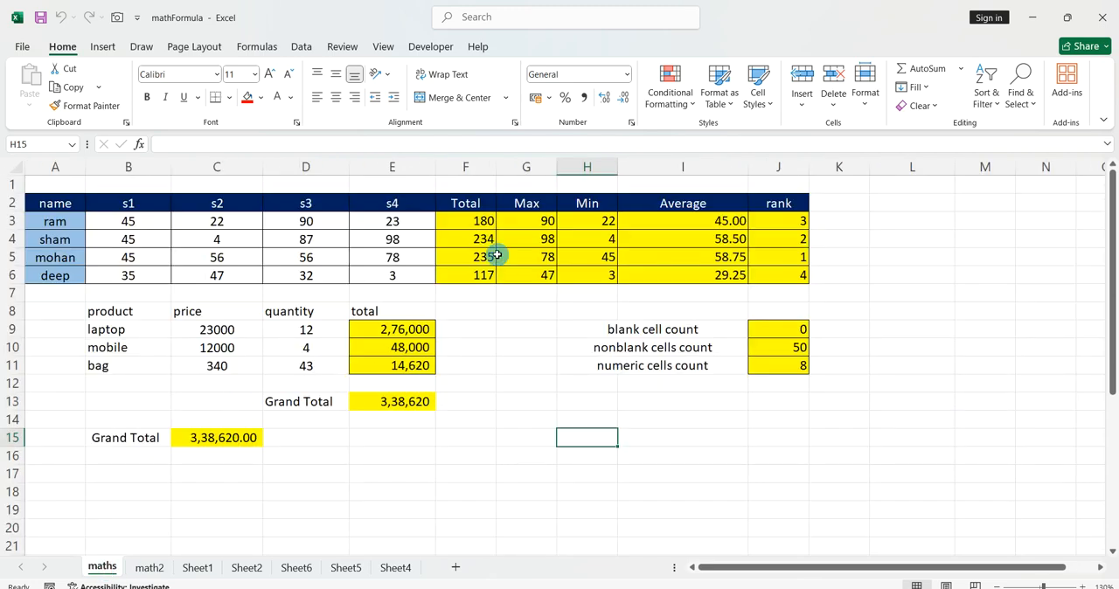
drag(495, 222, 770, 273)
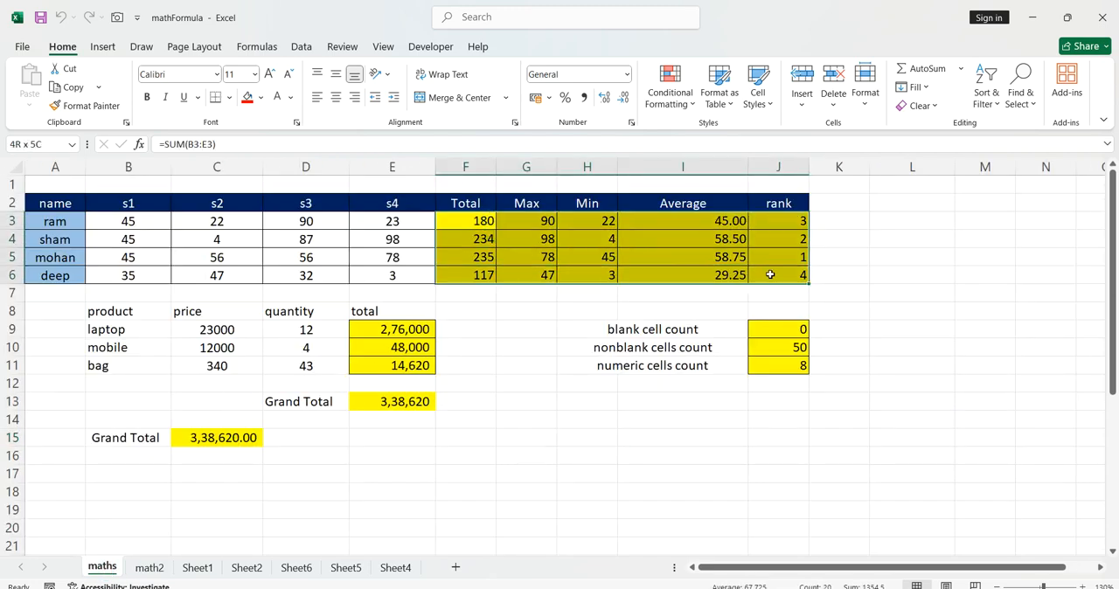
key(Delete)
drag(777, 329, 786, 396)
key(Delete)
Clear the product totals and Grand Total in E9:E14 and the other Grand Total in C15.
drag(402, 329, 411, 427)
key(Delete)
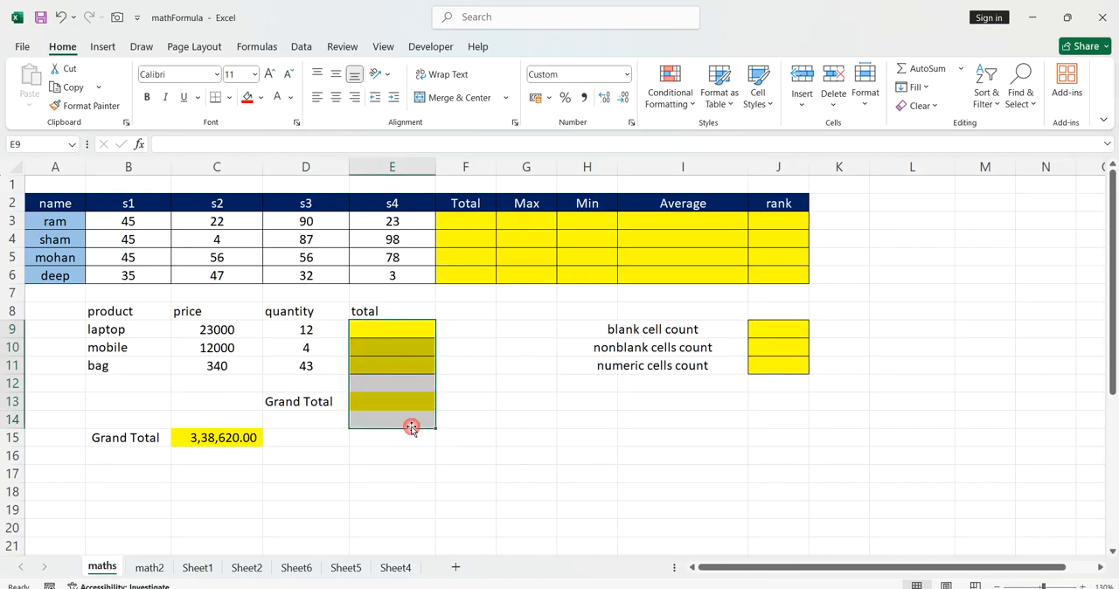
click(250, 437)
key(Delete)
click(379, 450)
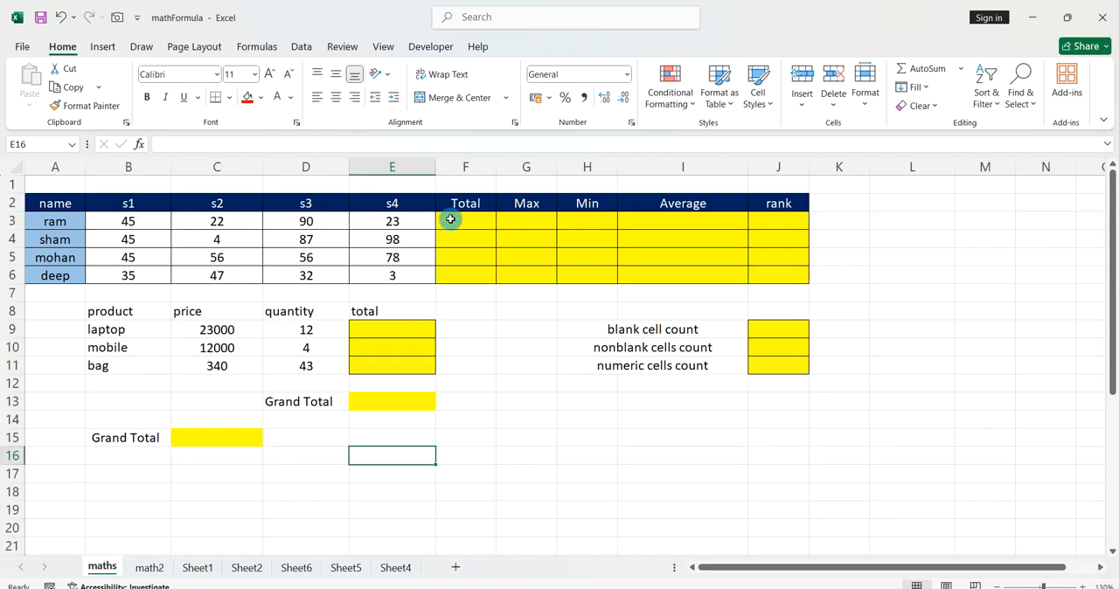
Fill the Total column F3:F6 with =SUM(B3:E3) to add each student's s1 to s4 marks.
drag(452, 221, 461, 270)
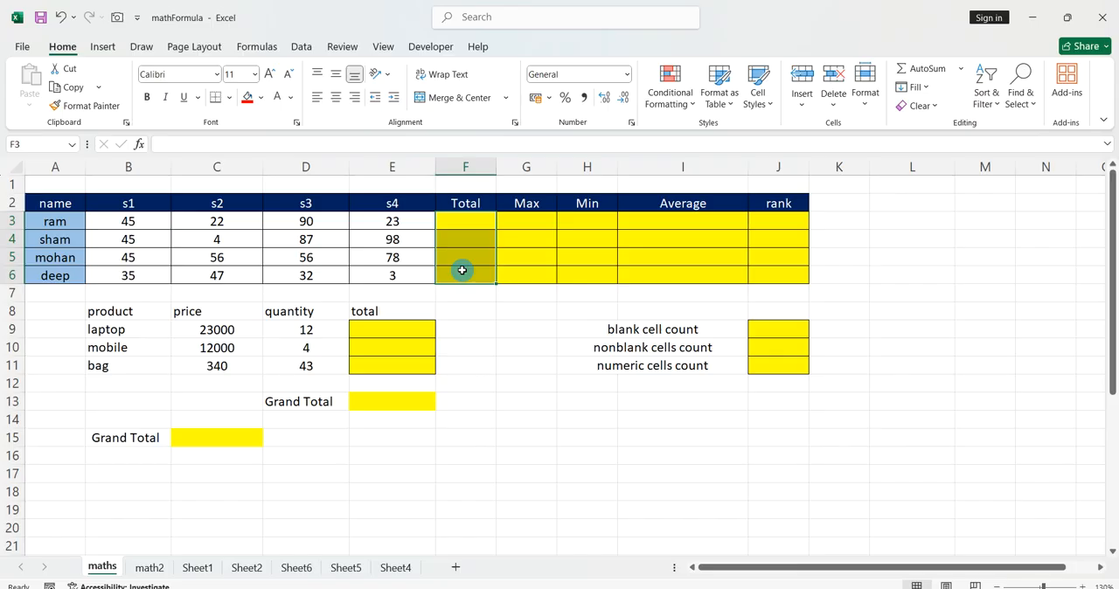
text(=sum()
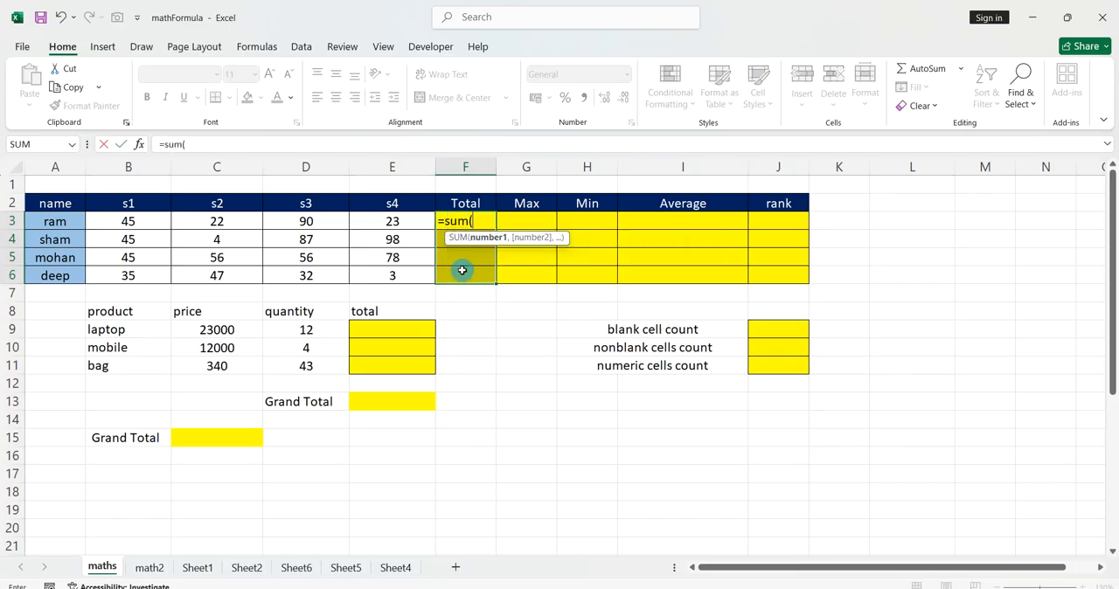
drag(162, 223, 391, 223)
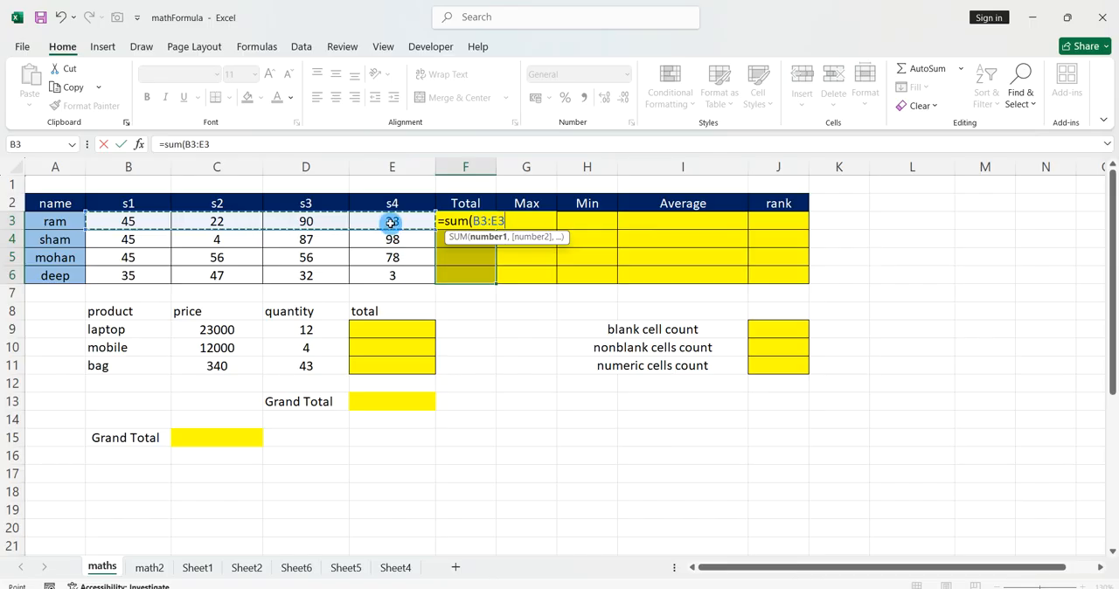
text())
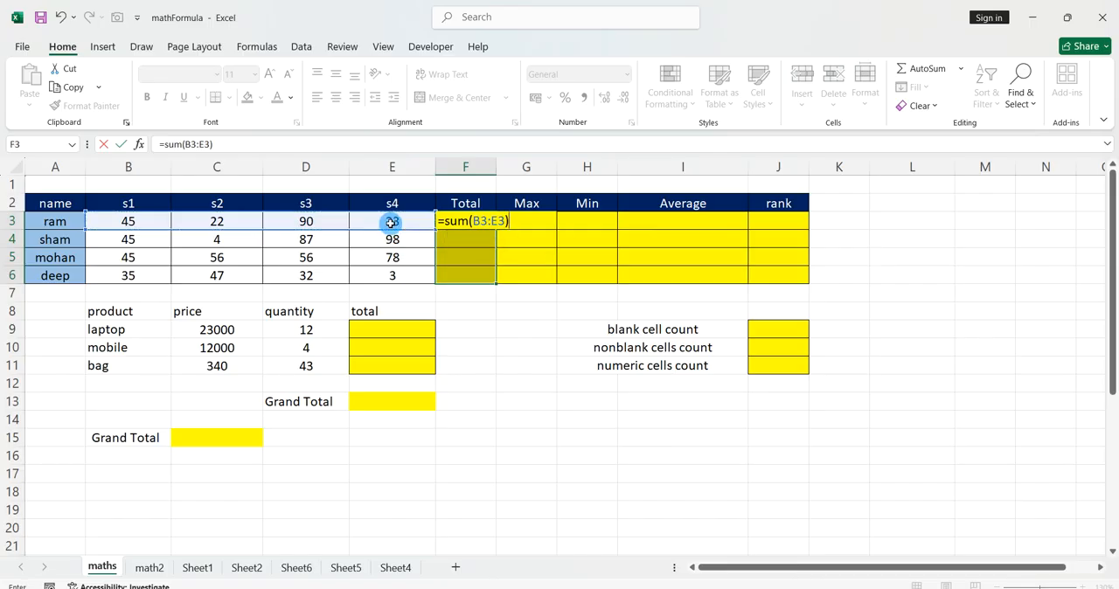
key(ctrl+Return)
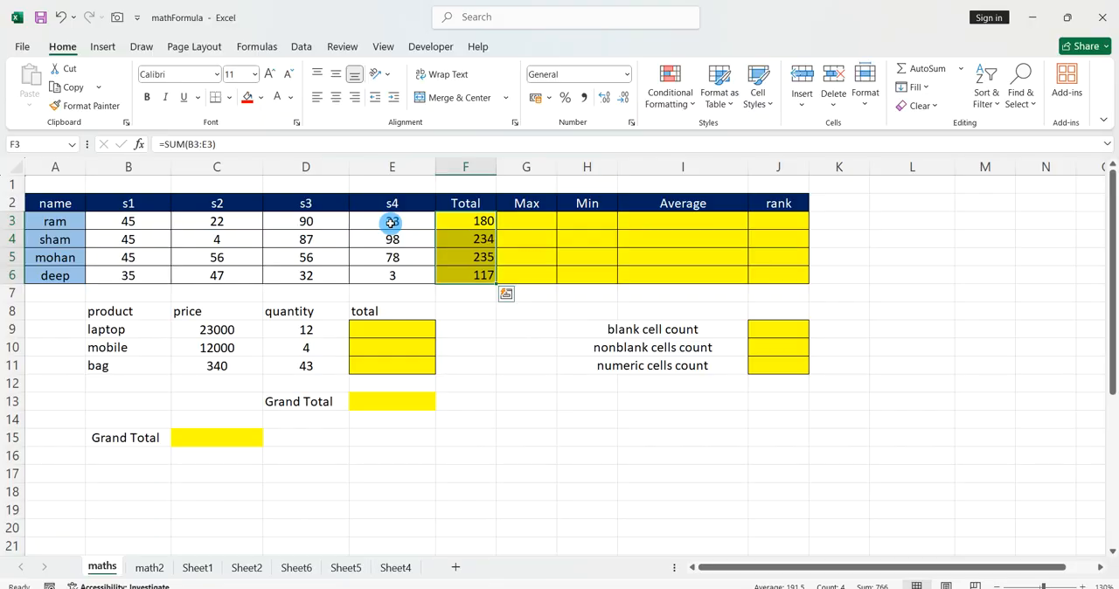
Fill the Max column G3:G6 with =MAX(B3:E3) to get each student's highest mark.
drag(507, 219, 512, 266)
text(=)
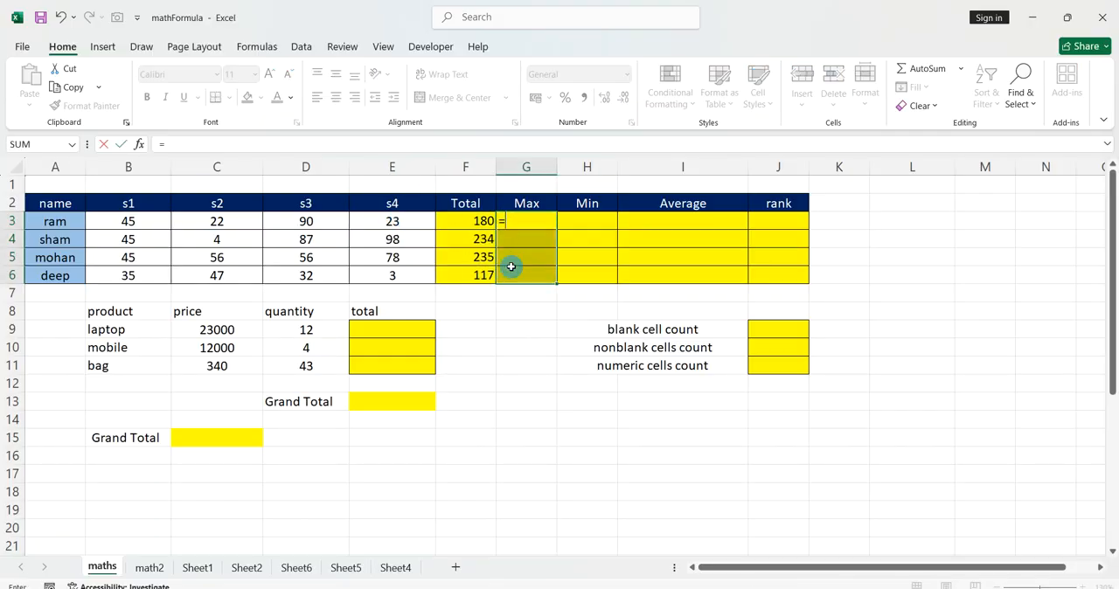
text(max()
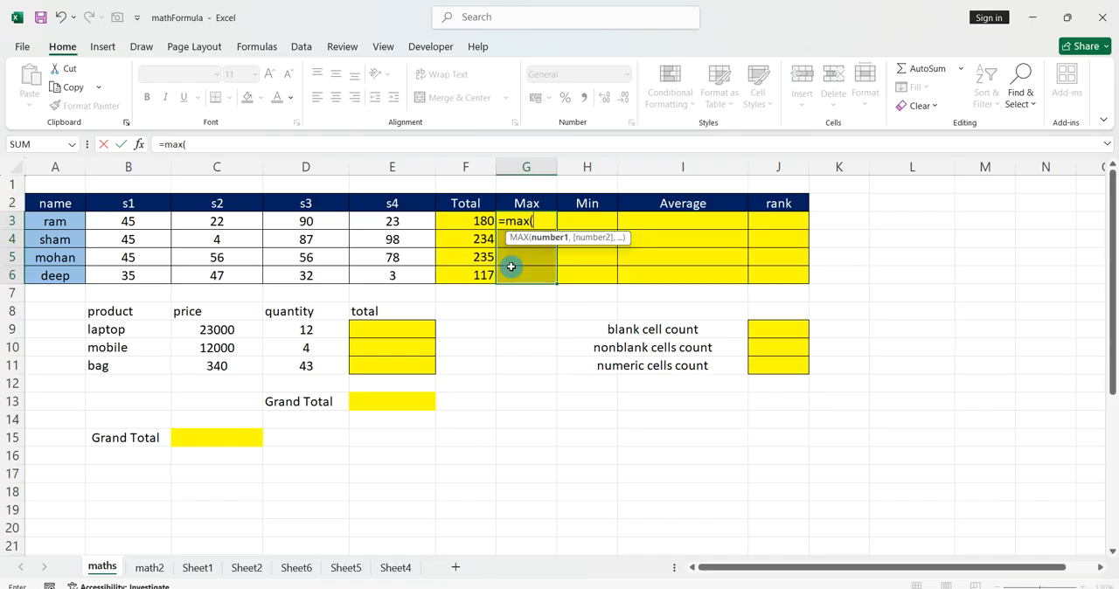
drag(143, 225, 383, 225)
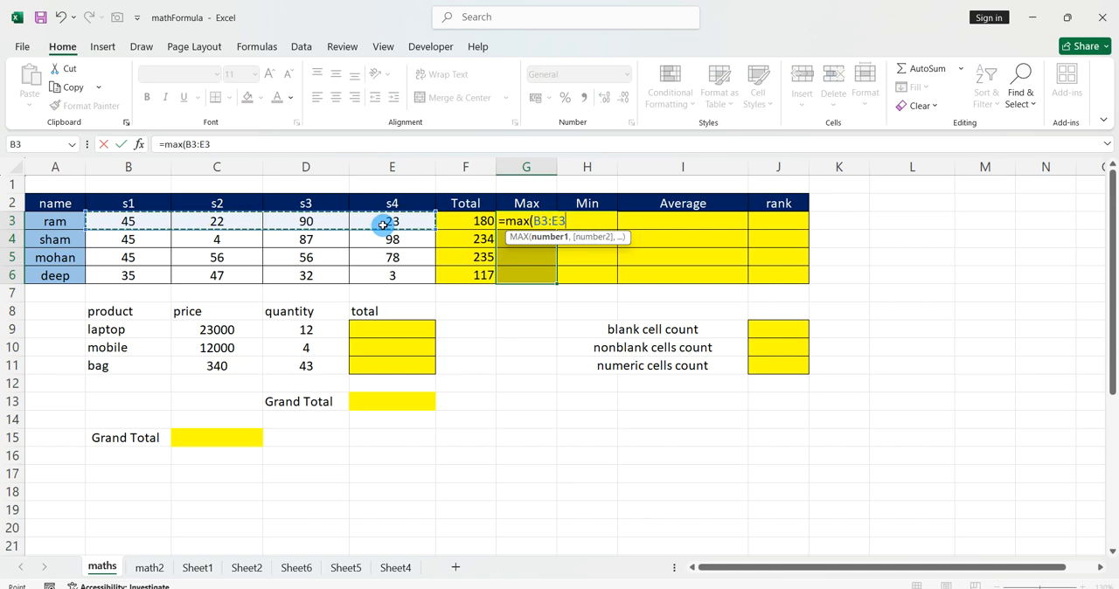
text())
key(ctrl+Return)
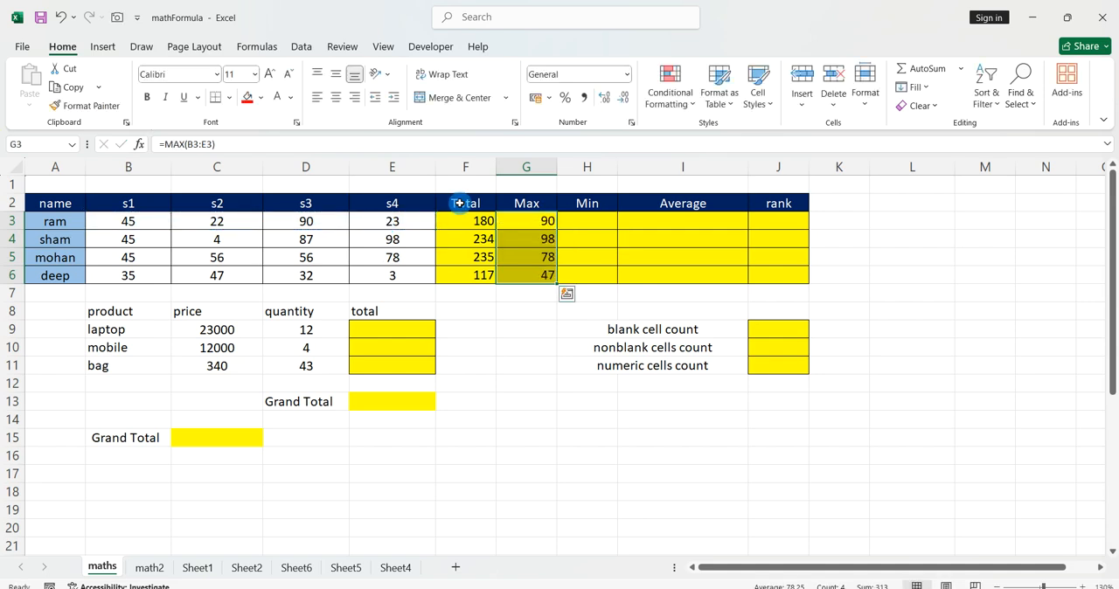
Fill the Min column H3:H6 with =MIN(B3:E3) to get each student's lowest mark.
drag(572, 226, 580, 275)
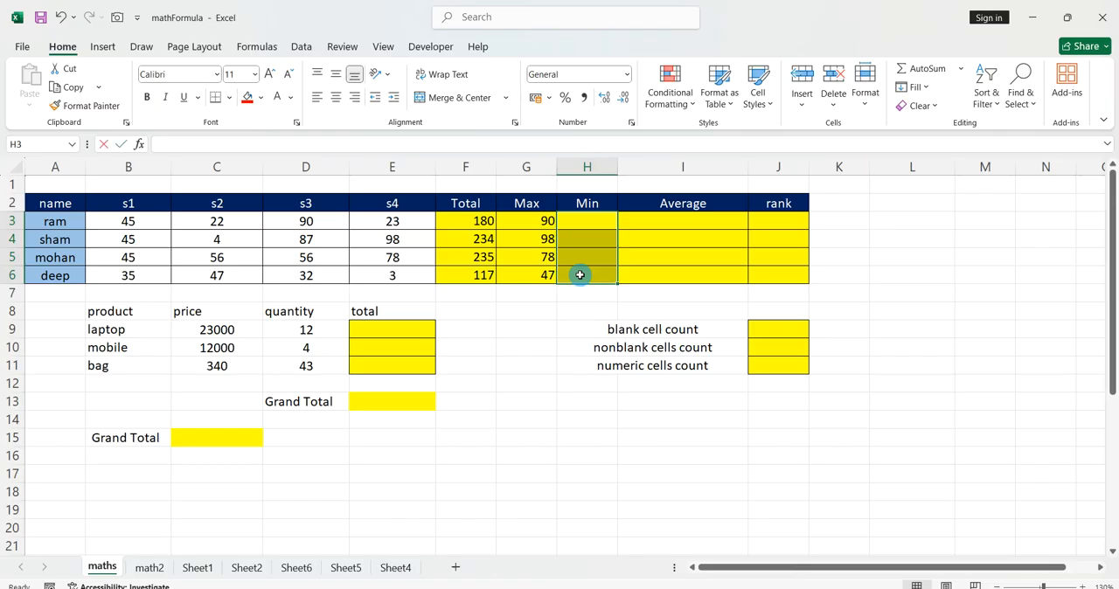
text(=min()
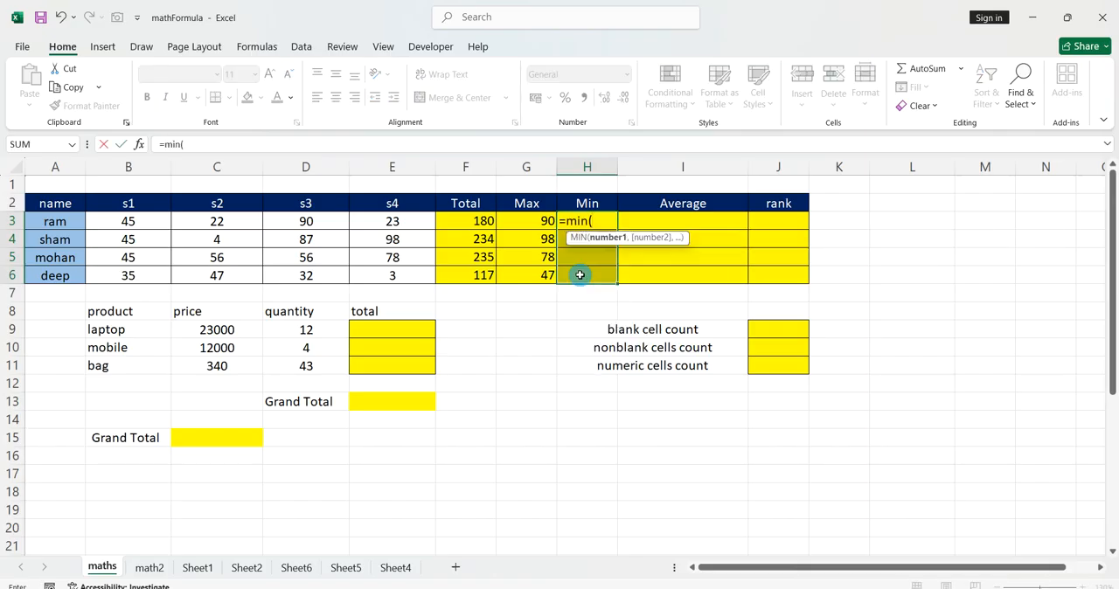
drag(168, 221, 365, 229)
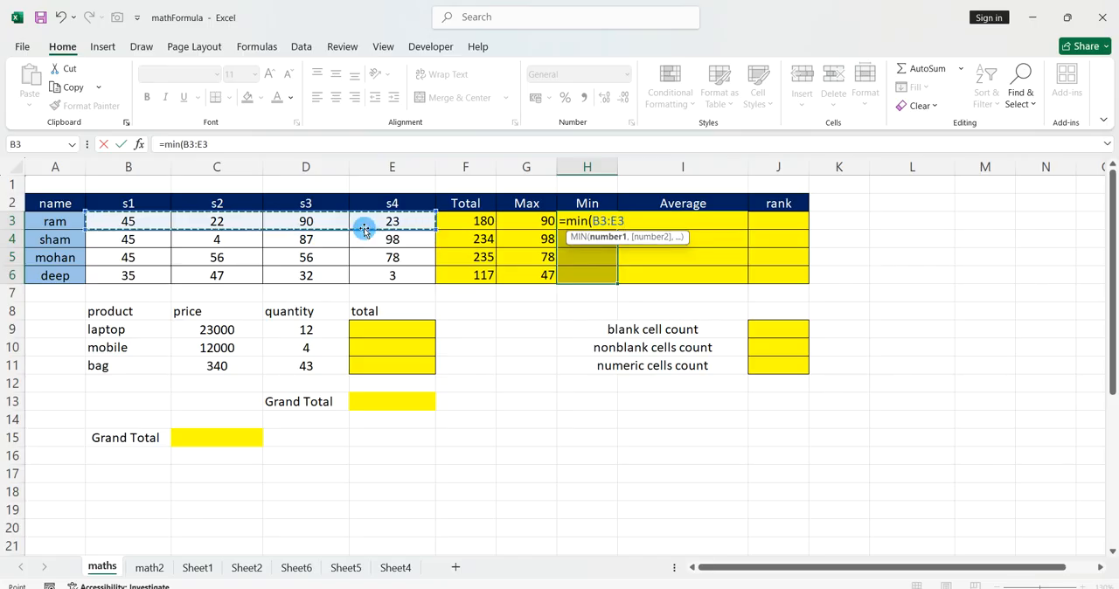
text())
key(ctrl+Return)
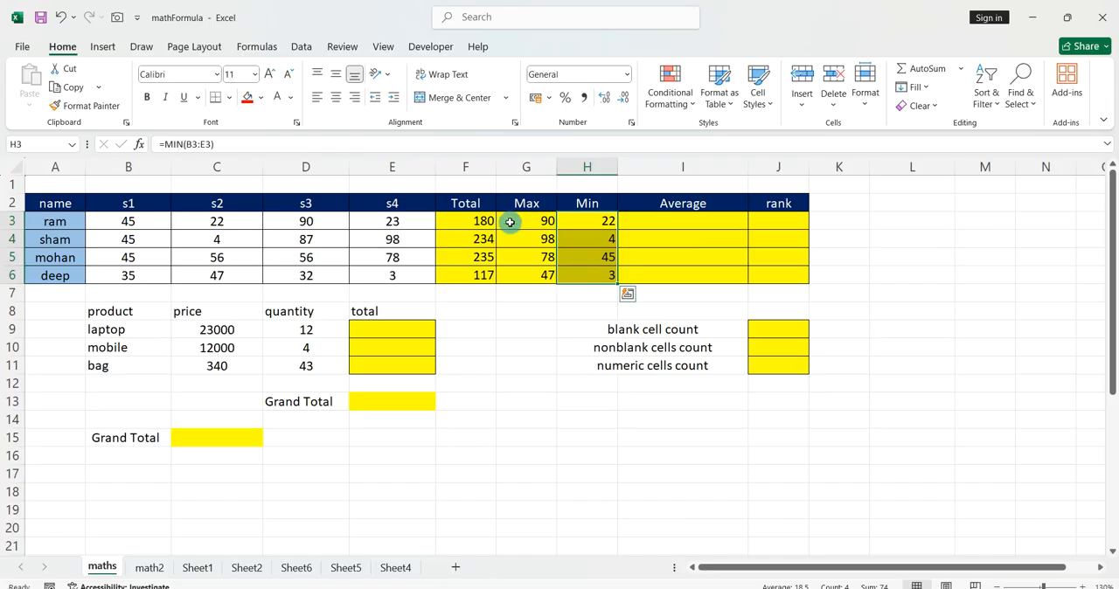
Fill the Average column I3:I6 with =AVERAGE(B3:E3) to average each student's s1 to s4 marks.
drag(673, 222, 672, 275)
text(=average()
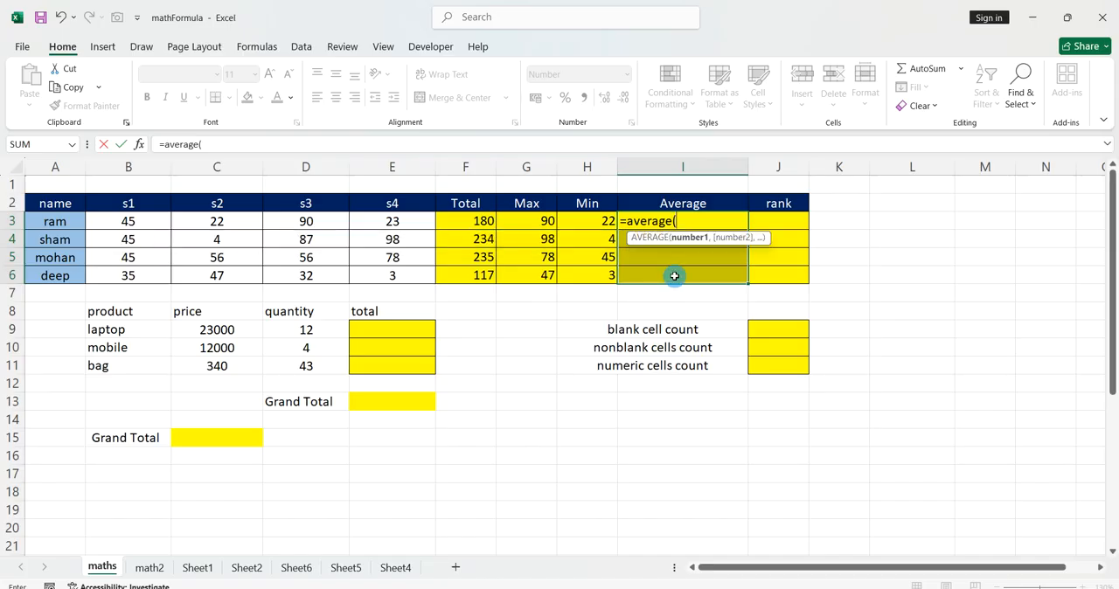
drag(158, 225, 353, 224)
text())
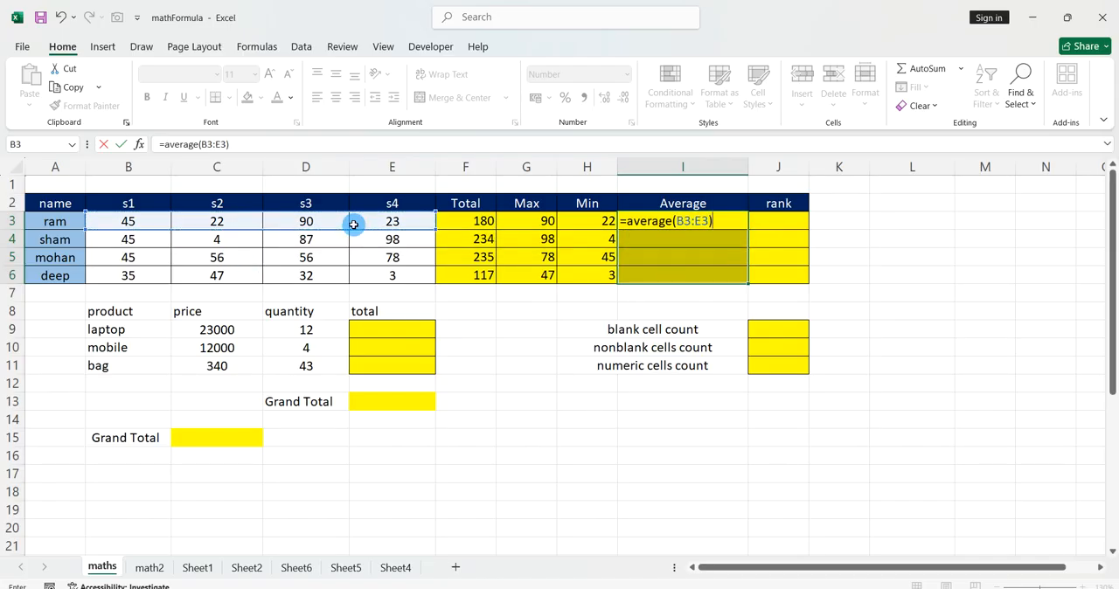
key(ctrl+Return)
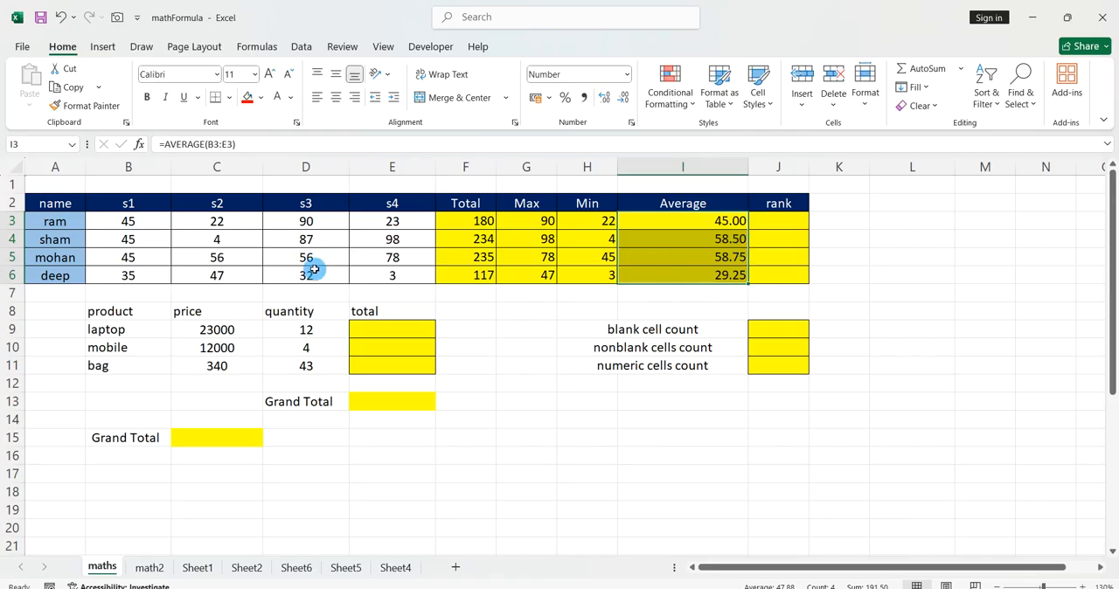
Count the blank cells of the marks table in J9 with =COUNTBLANK(A2:J6).
drag(74, 207, 758, 267)
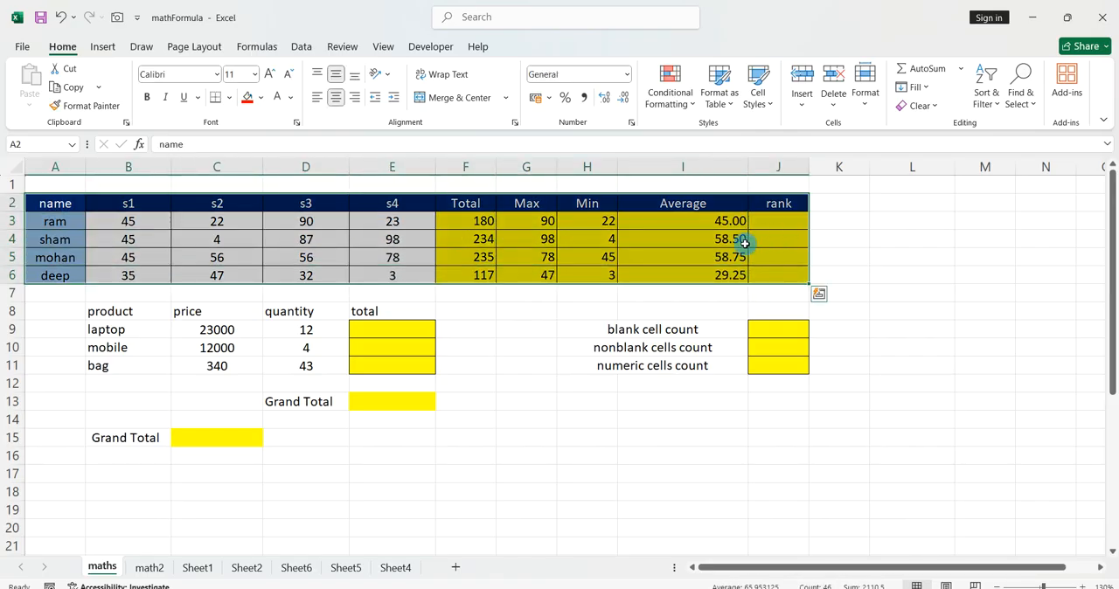
click(768, 327)
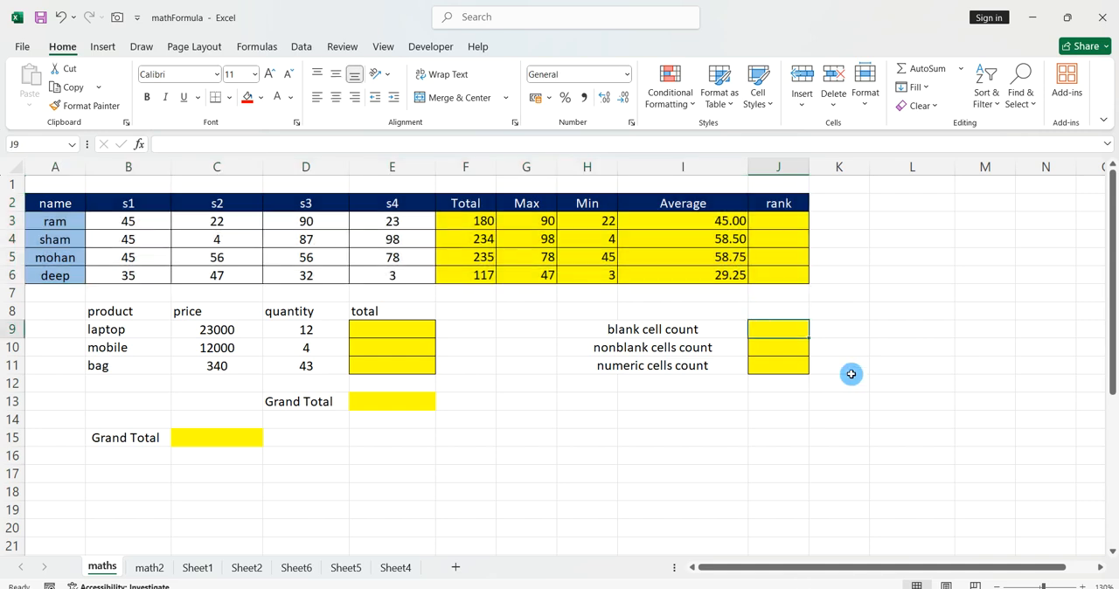
text(=count)
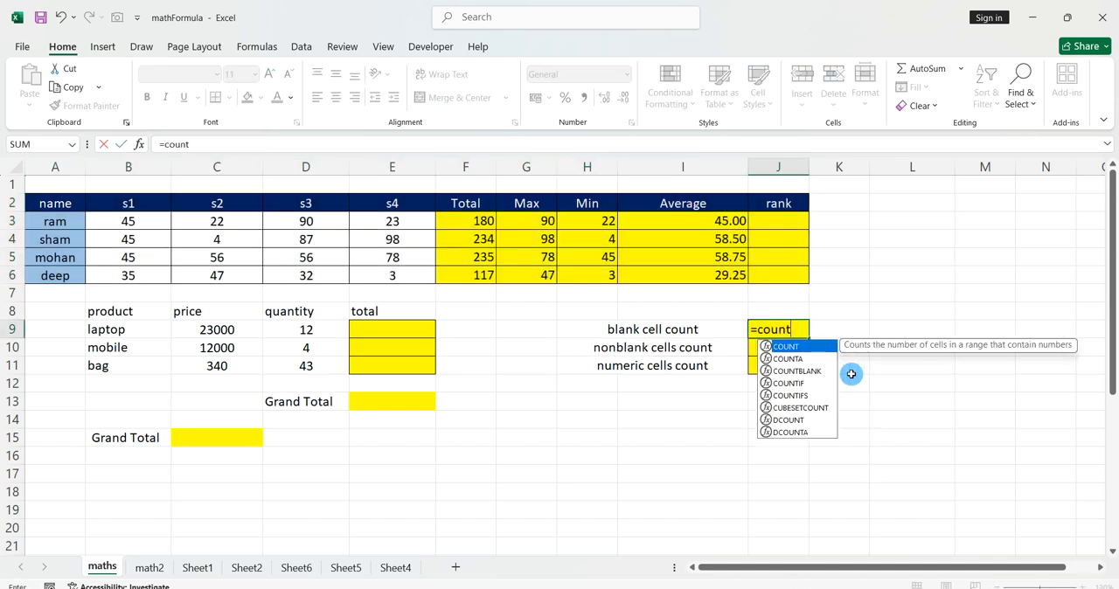
text(blank()
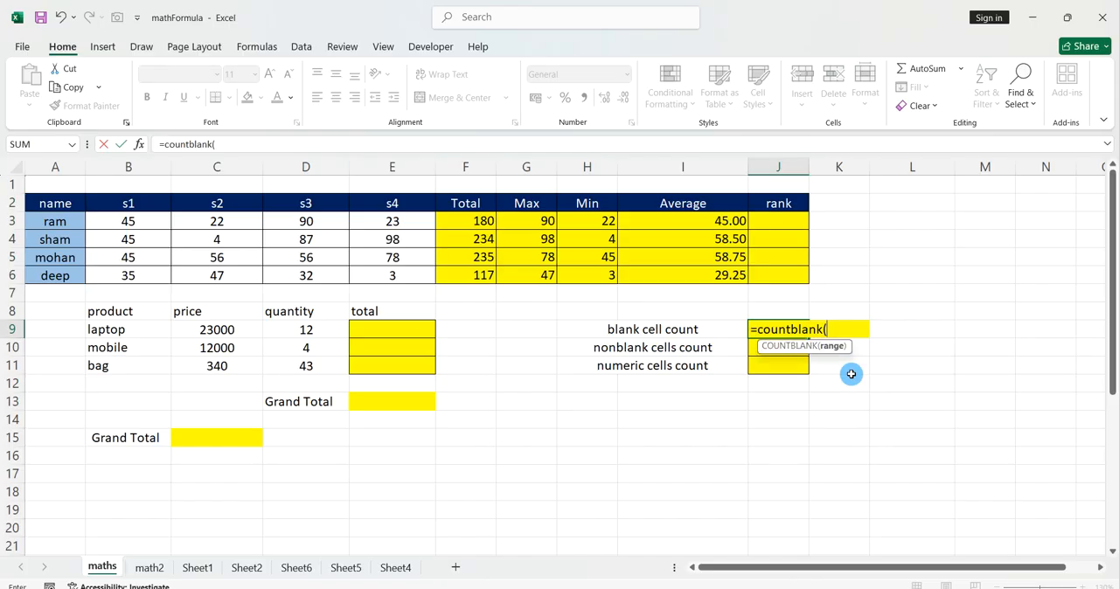
drag(79, 203, 763, 269)
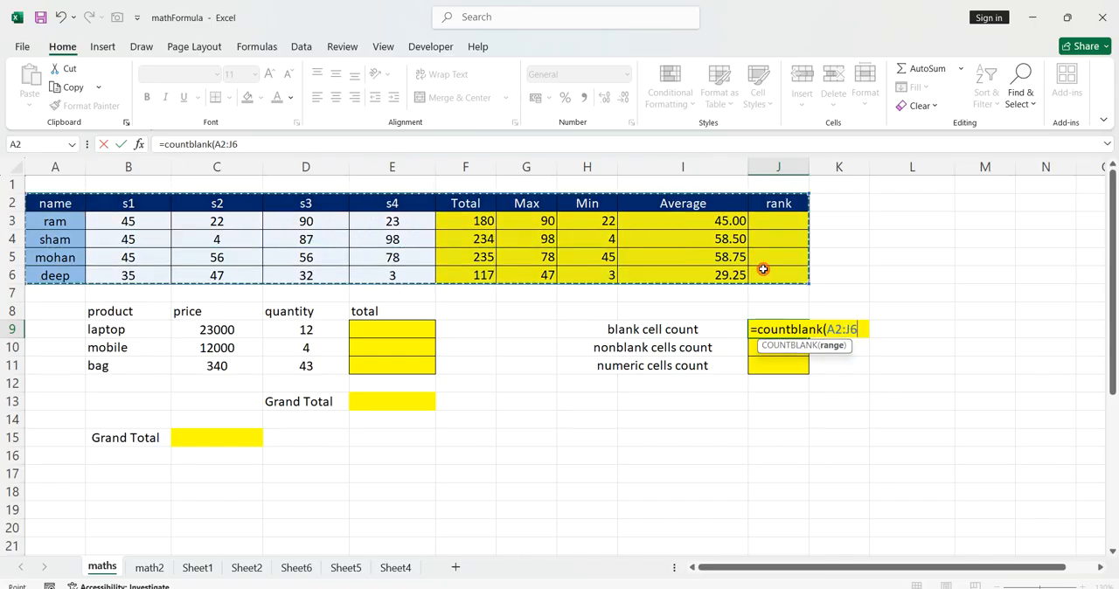
text())
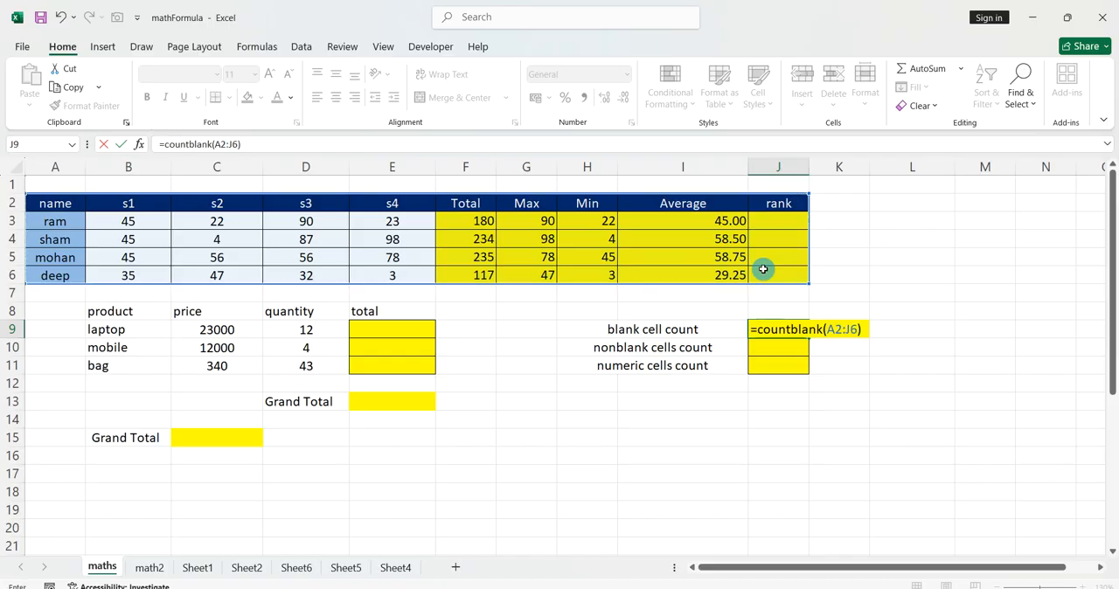
key(Return)
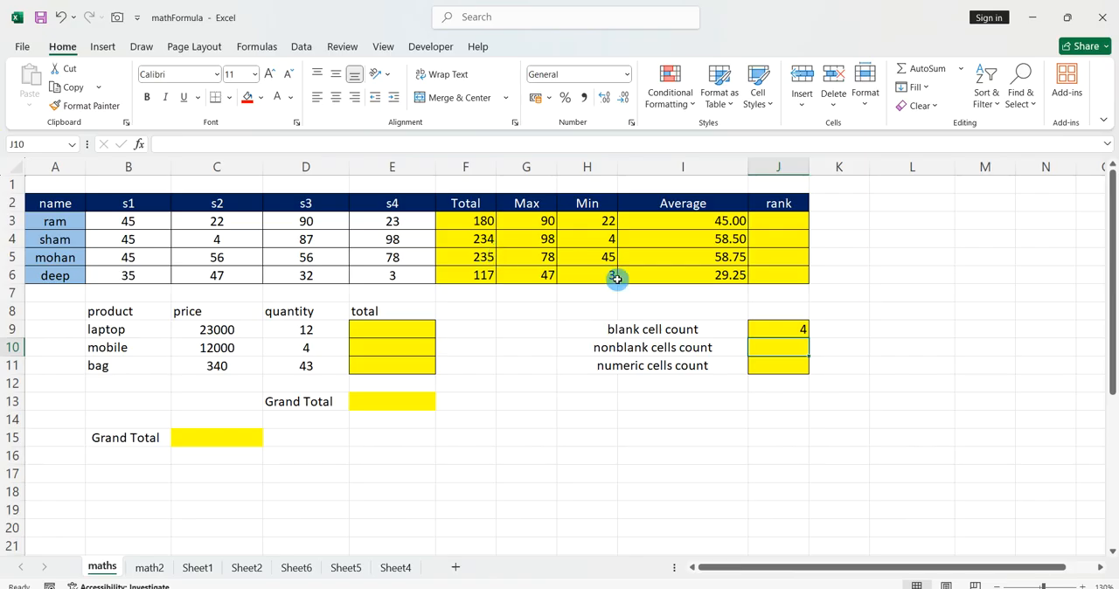
Count the nonblank cells of the marks table in J10 with =COUNTA(A2:J6).
text(=counta()
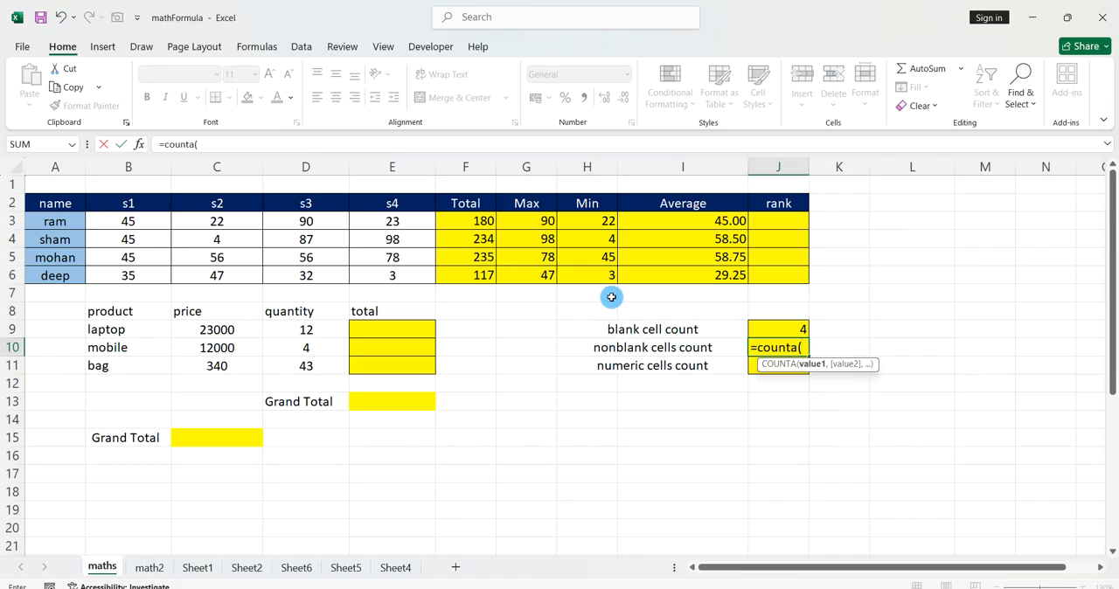
drag(68, 204, 757, 278)
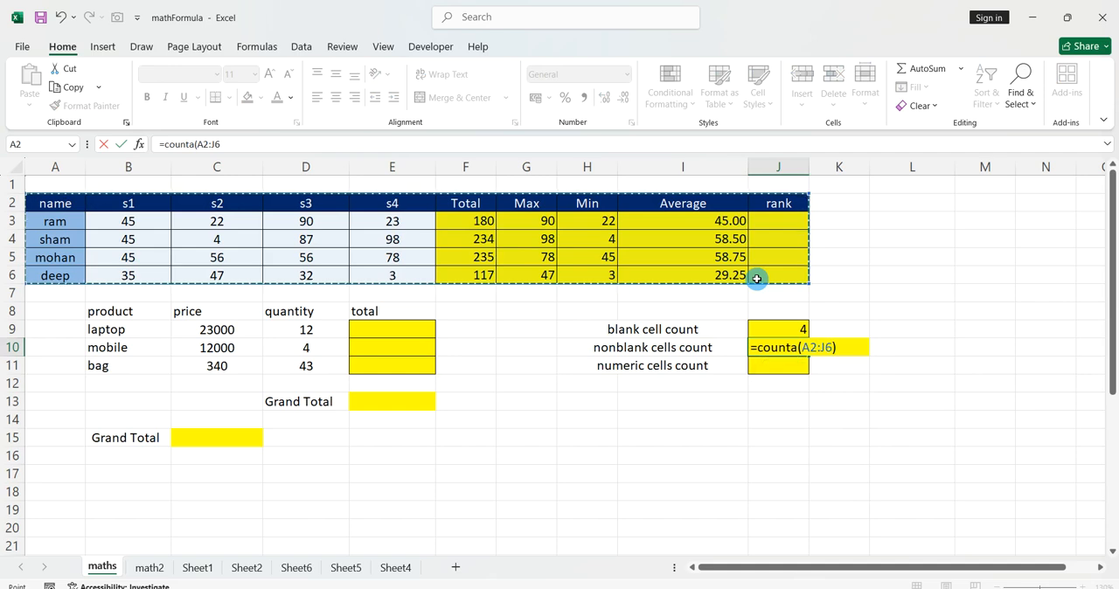
key(Return)
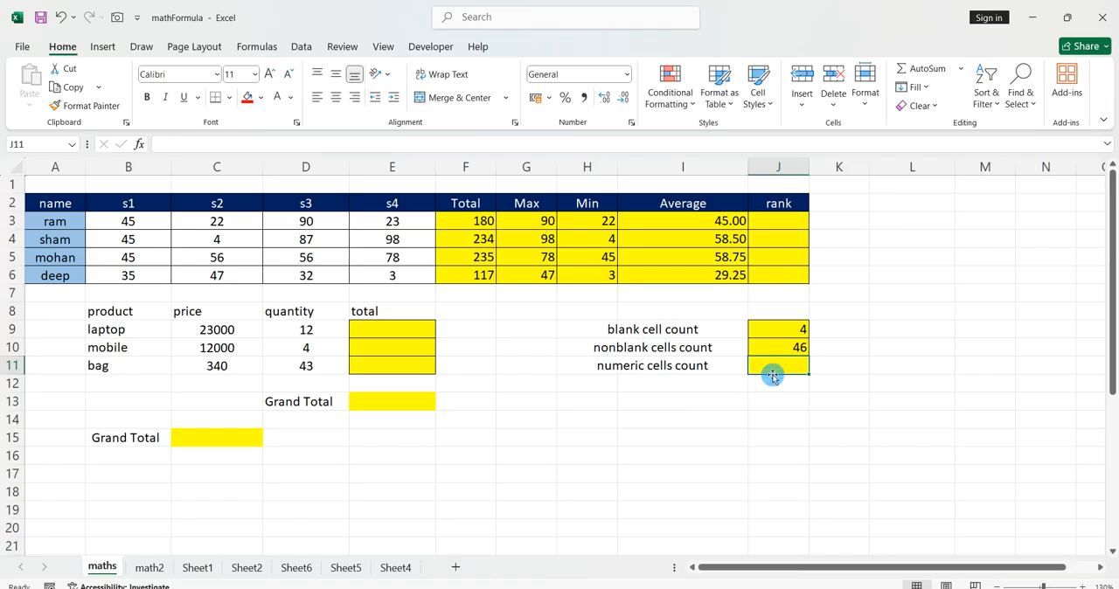
Count the numeric cells of the Average and rank columns in J11 with =COUNT(I2:J6).
text(c)
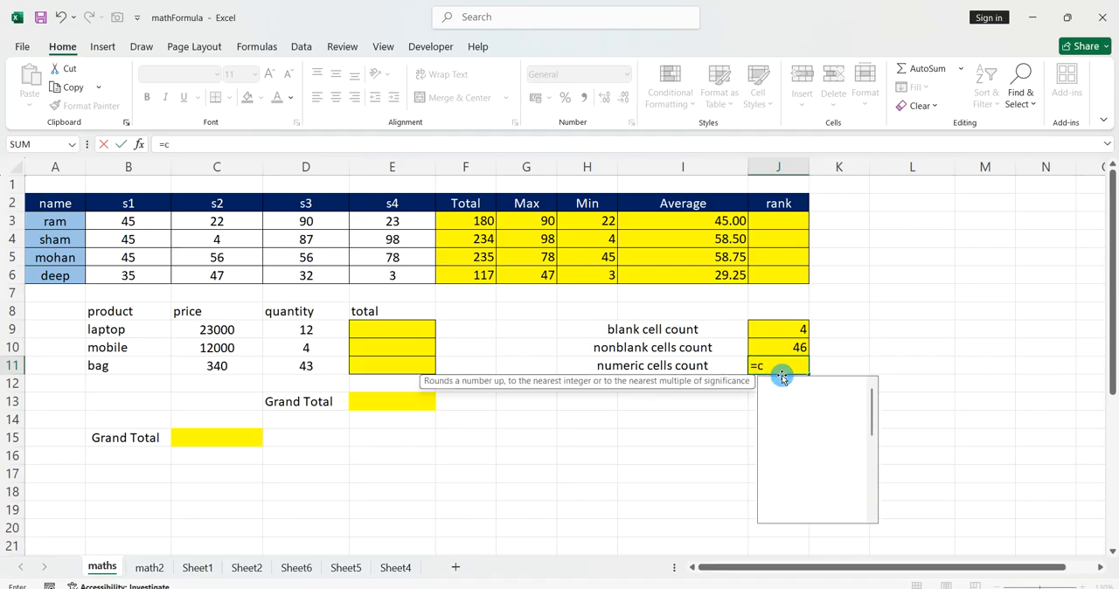
text(ount()
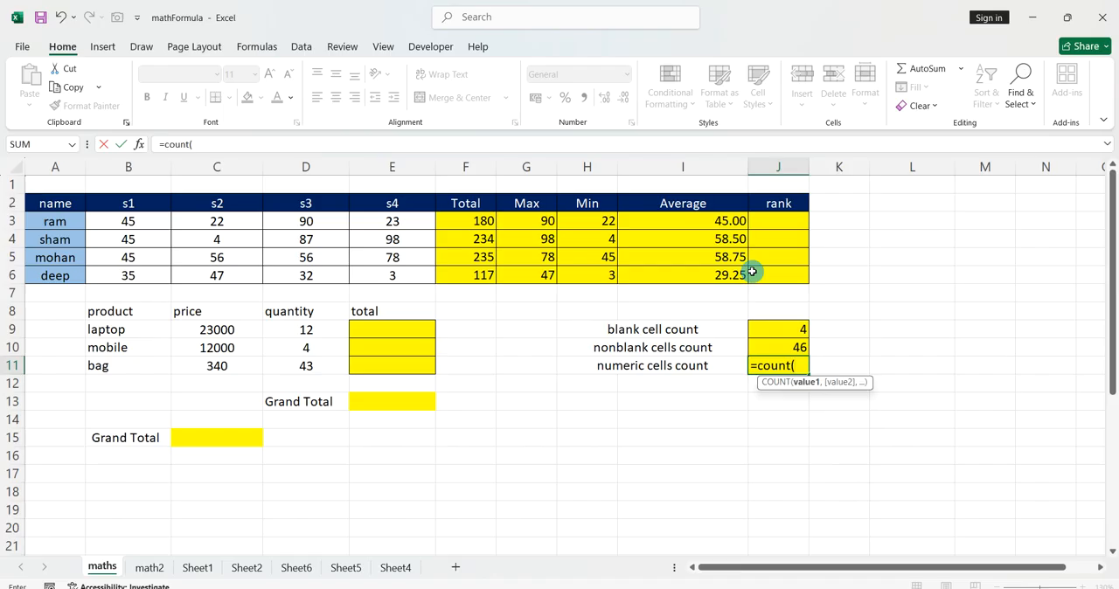
drag(723, 208, 794, 277)
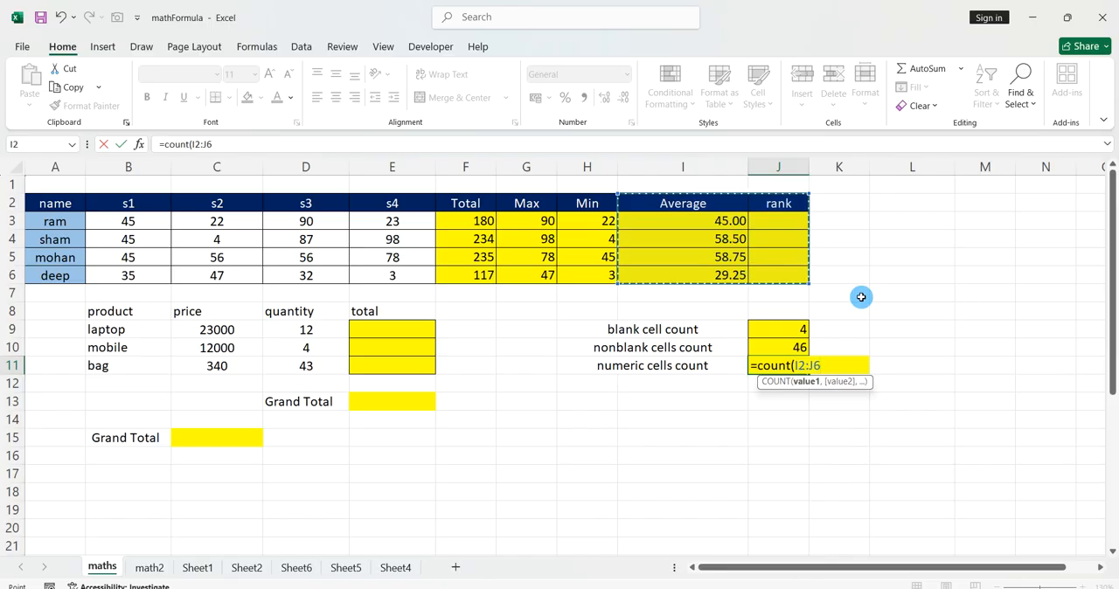
key(Return)
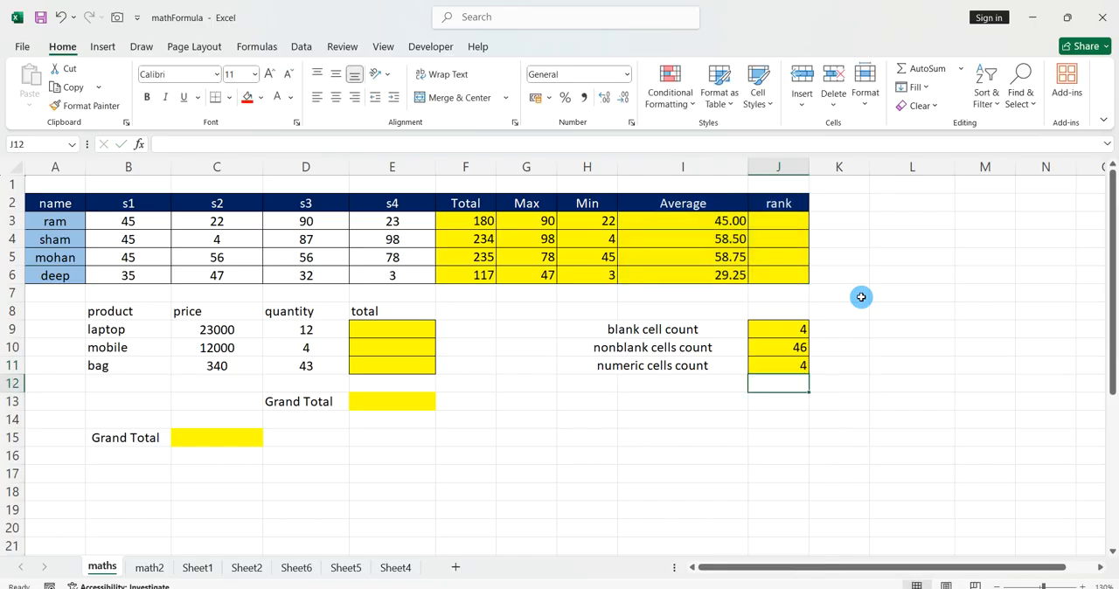
Calculate the laptop's total in E9 by multiplying its price and quantity with =PRODUCT(C9:D9).
click(249, 333)
click(277, 331)
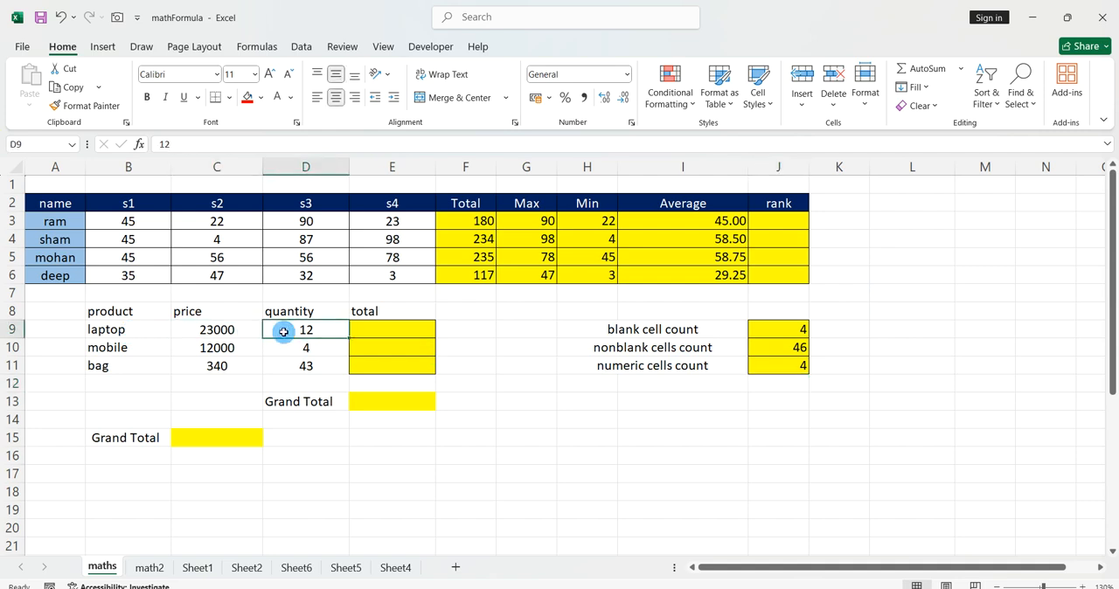
click(358, 330)
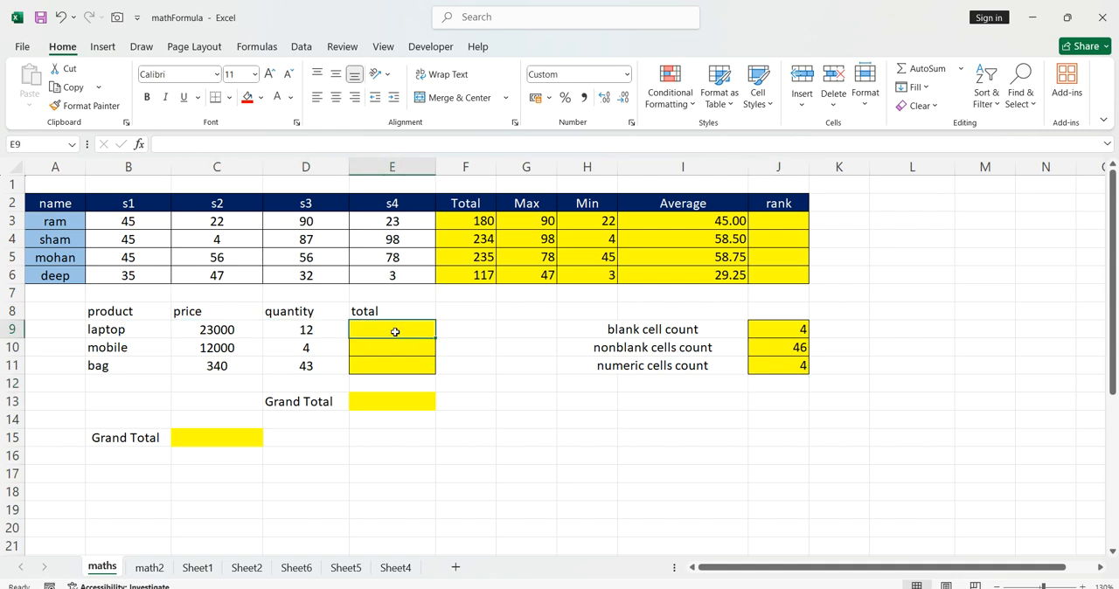
text(=pr)
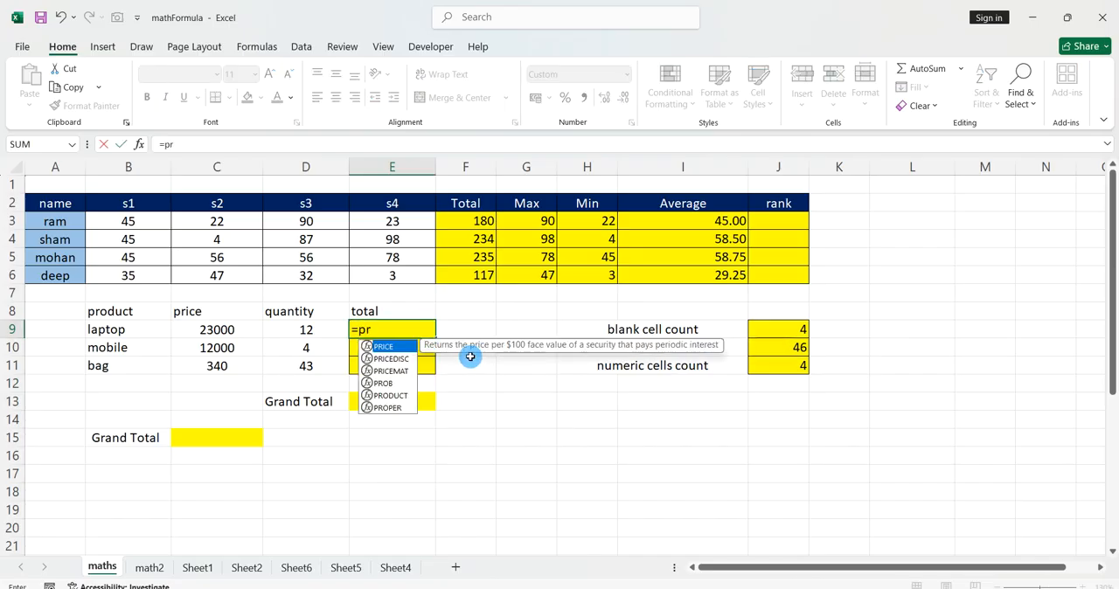
text(oduct()
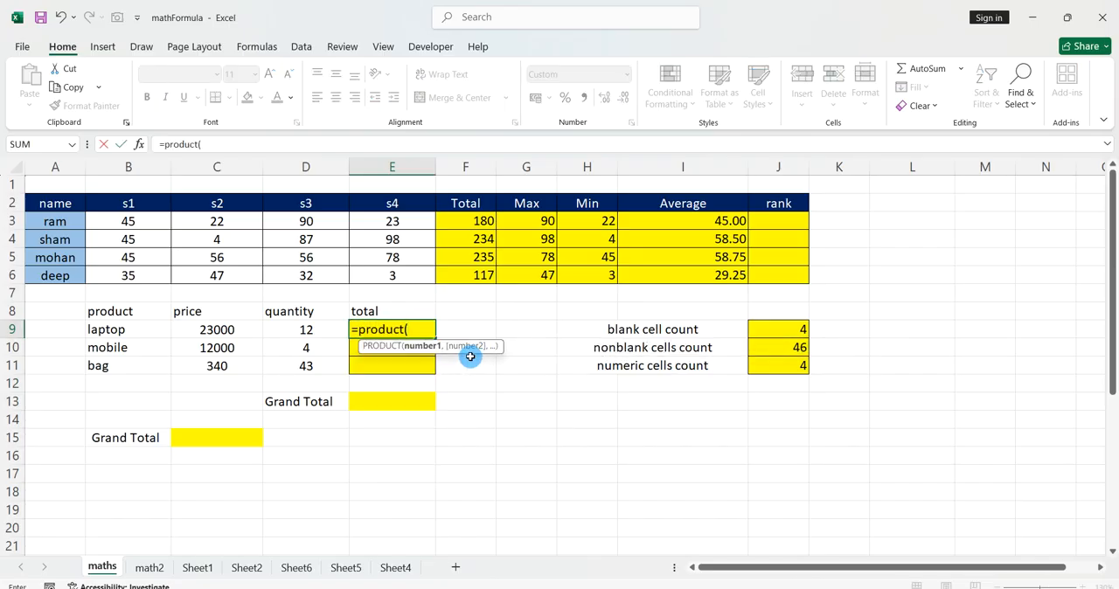
drag(256, 331, 308, 330)
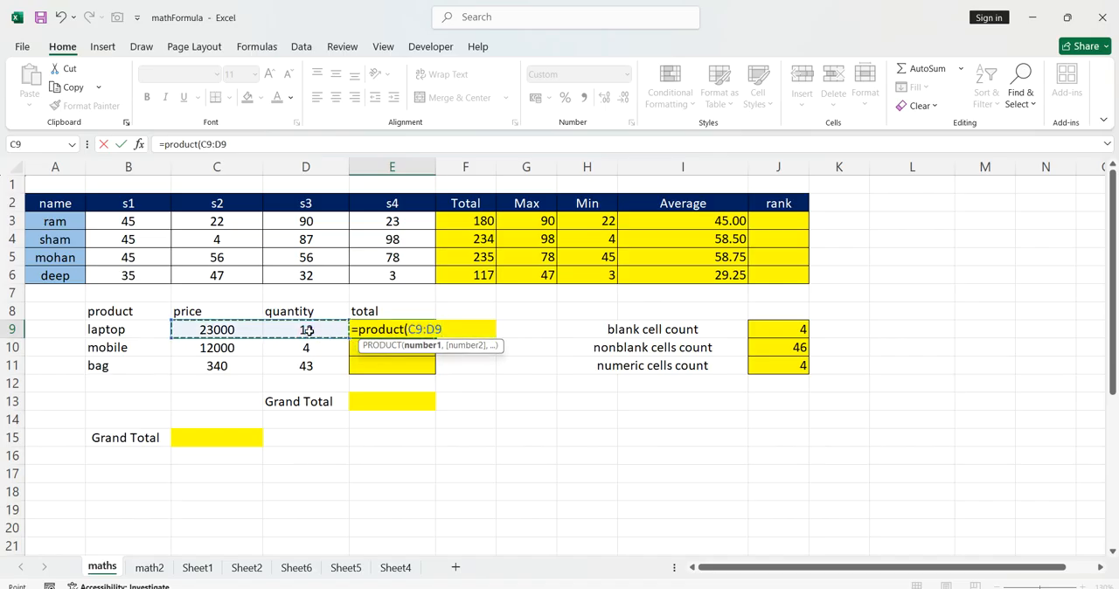
text())
key(Return)
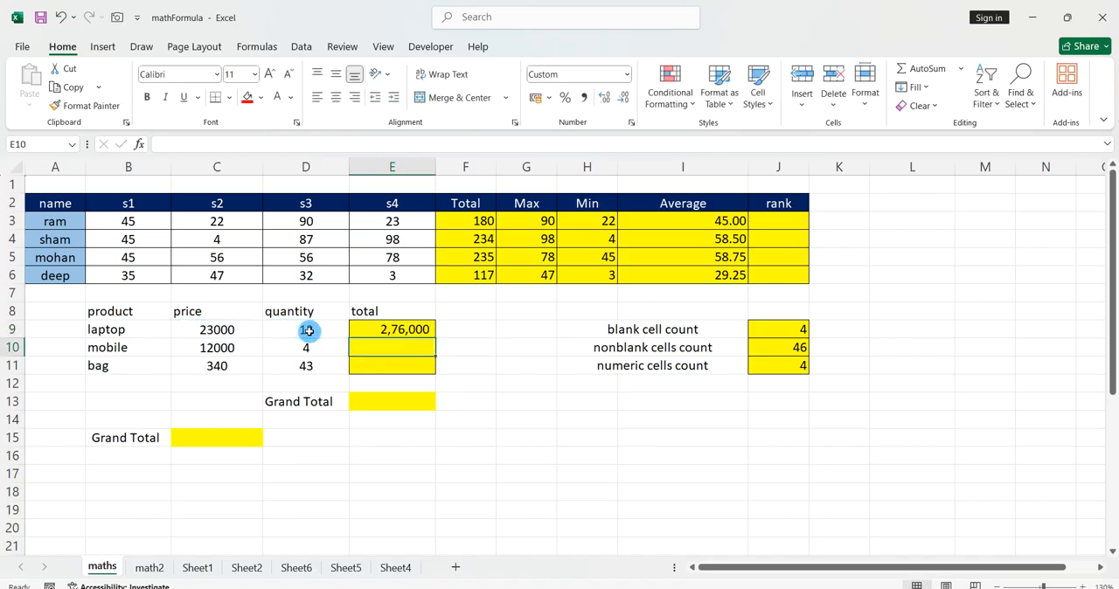
Copy the laptop's PRODUCT formula down to the mobile and bag totals in E10:E11.
click(375, 326)
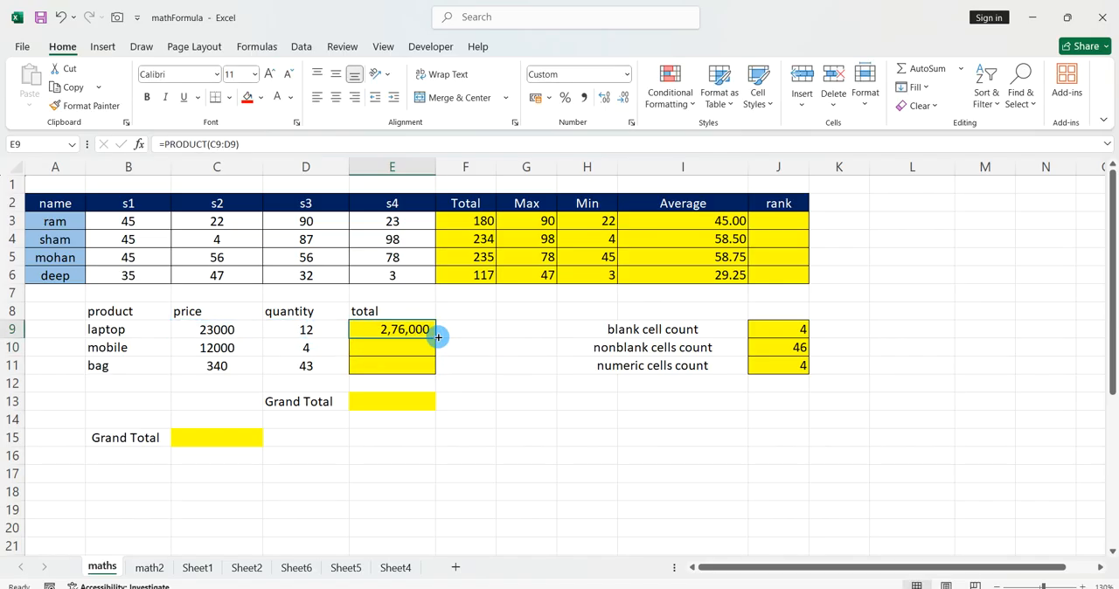
double_click(438, 338)
click(443, 344)
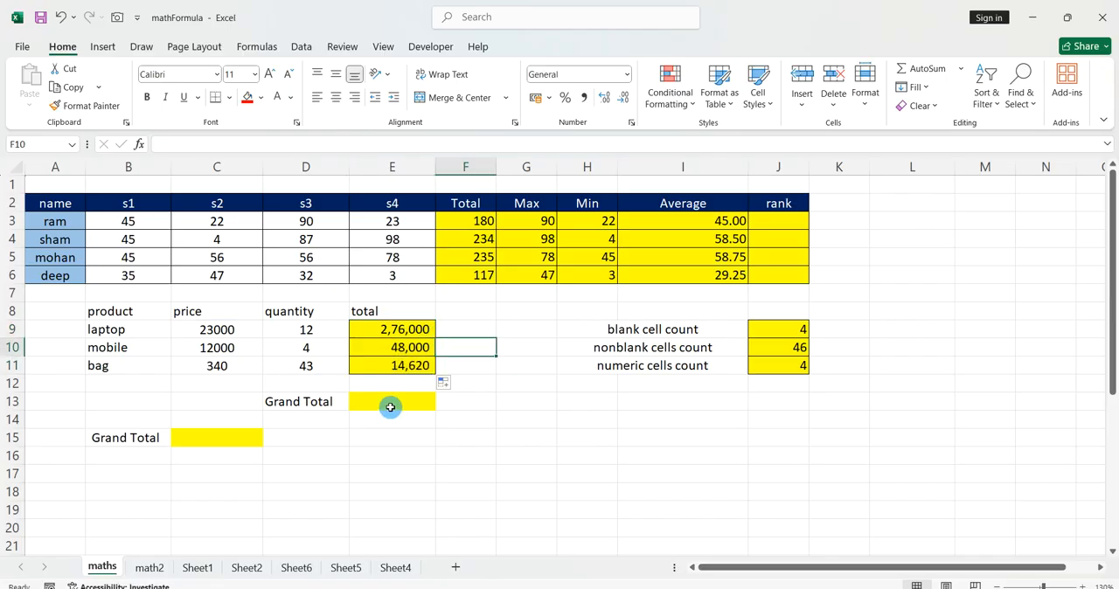
click(394, 404)
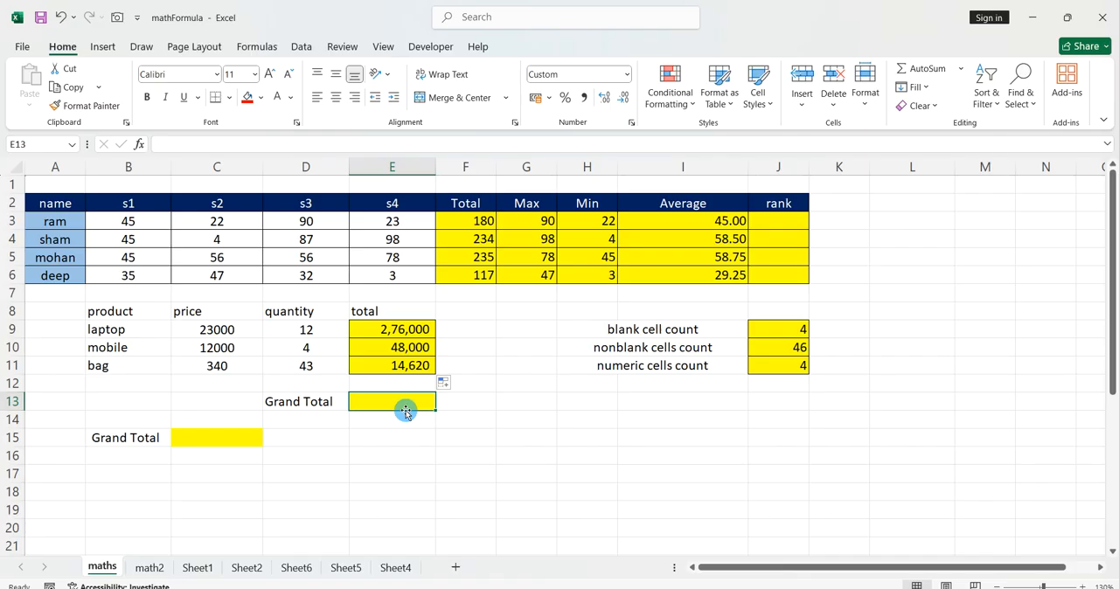
text(=sum()
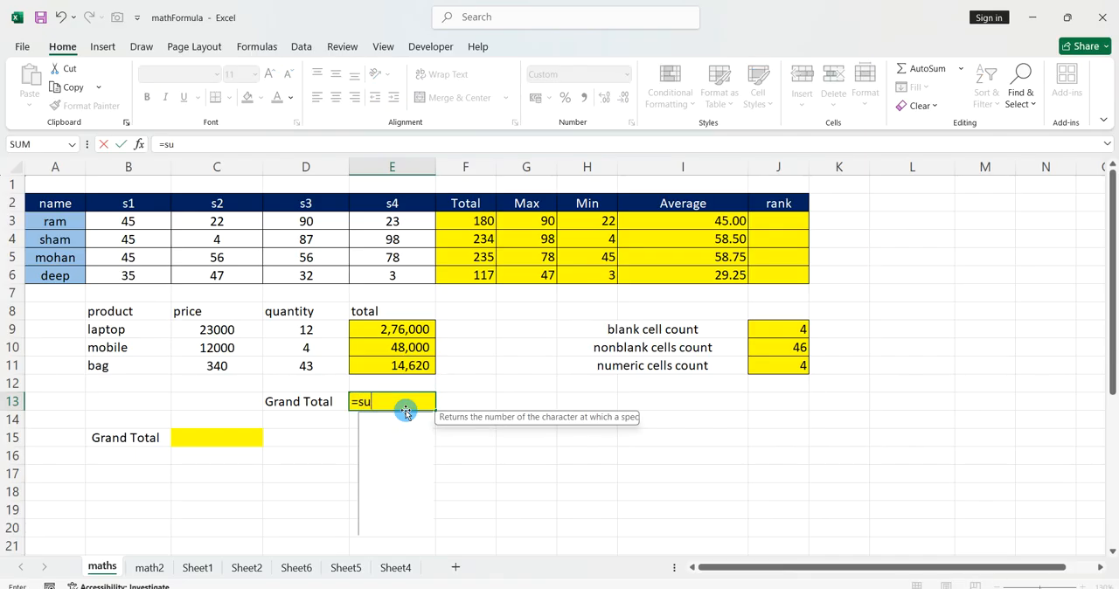
key(BackSpace)
key(BackSpace)
key(BackSpace)
key(BackSpace)
key(BackSpace)
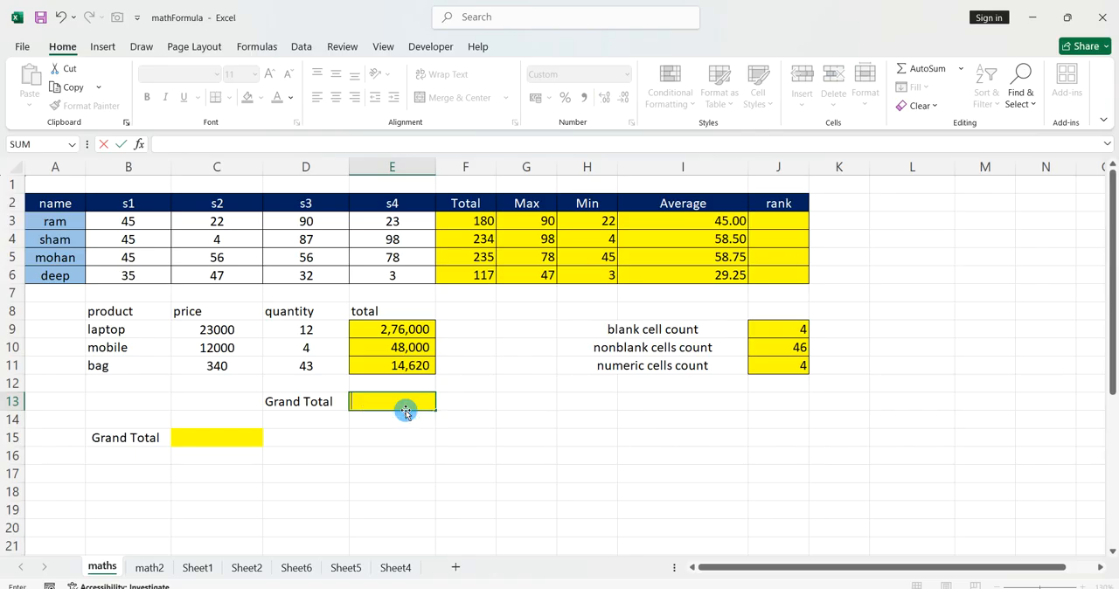
key(Escape)
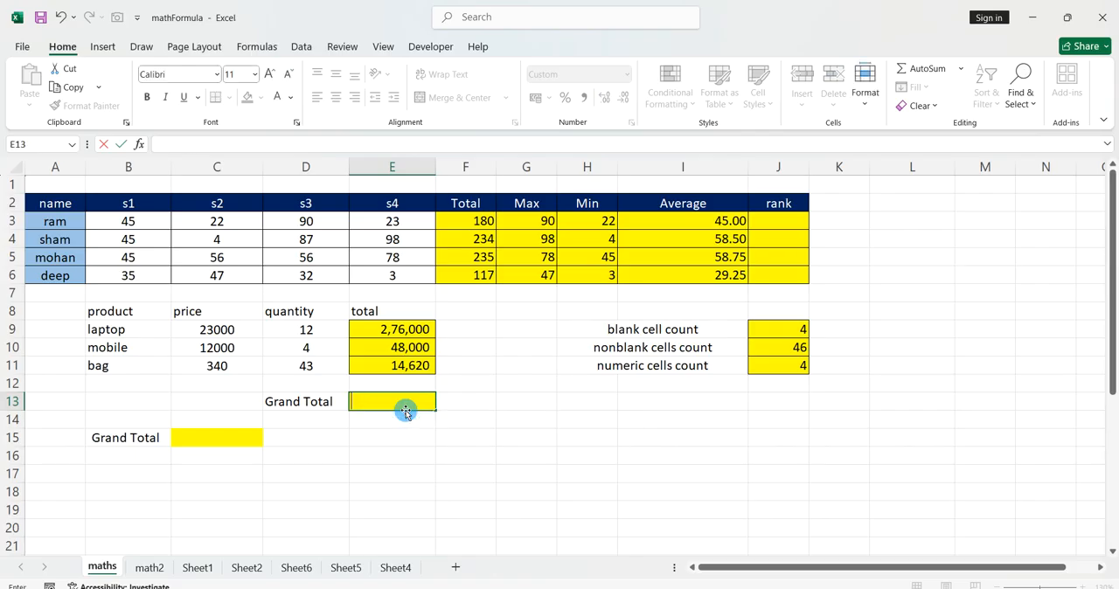
key(Escape)
click(324, 487)
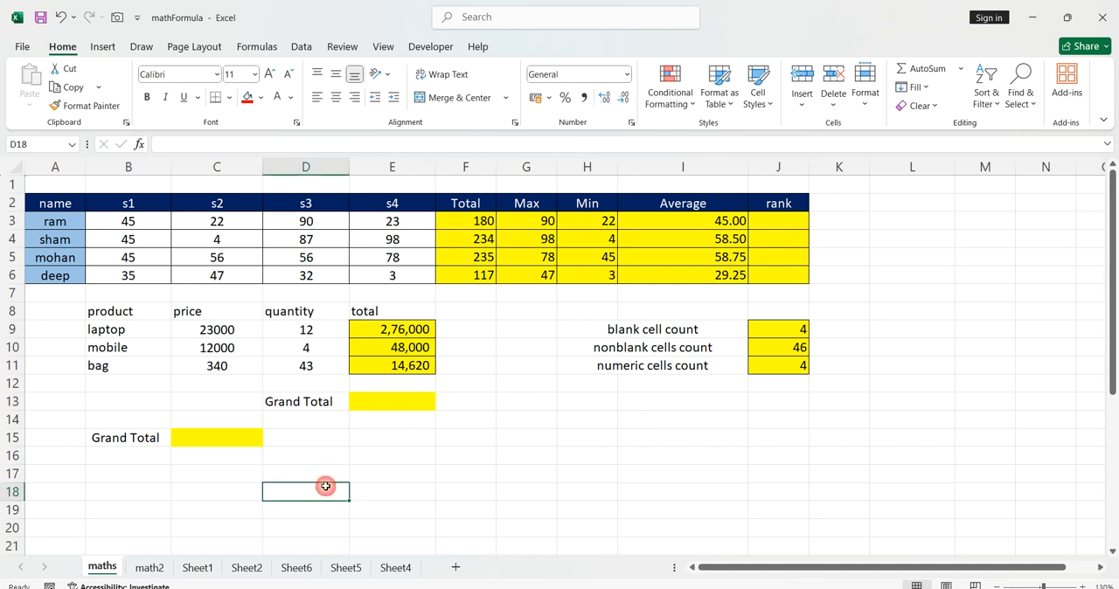
Calculate the product table's grand total in E13 with =SUM(E9:E12).
click(372, 406)
key(alt+equal)
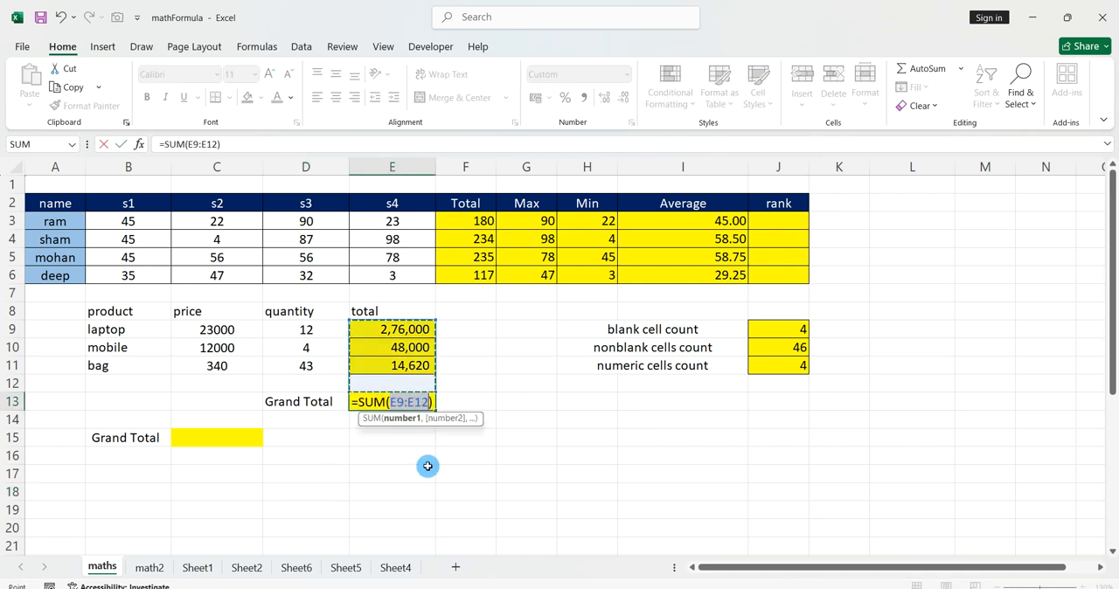
key(Return)
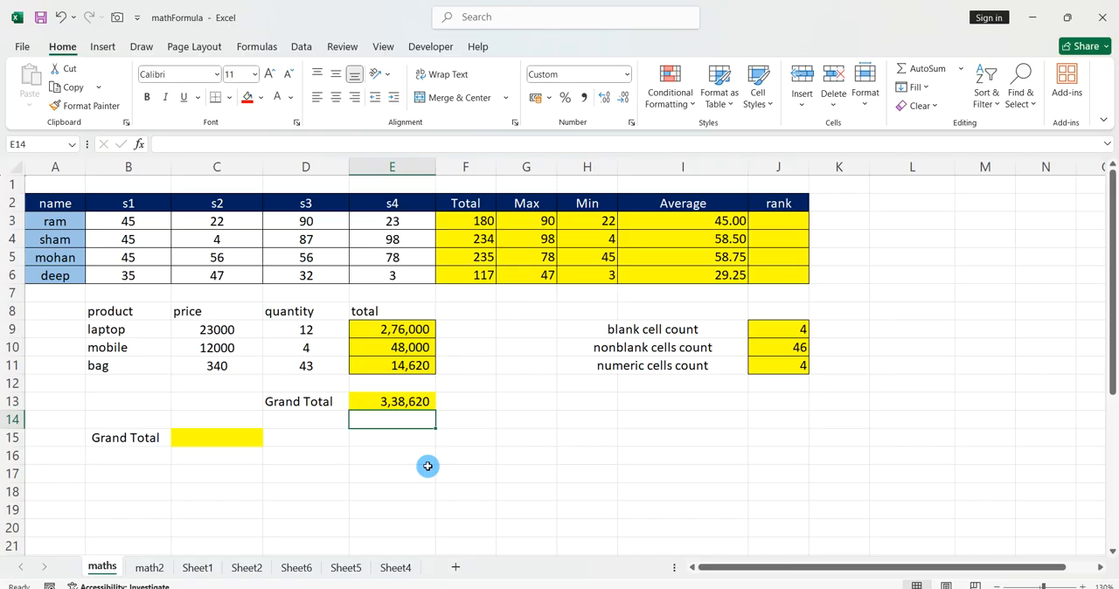
Begin a SUMPRODUCT formula in the second Grand Total cell, C15.
click(218, 440)
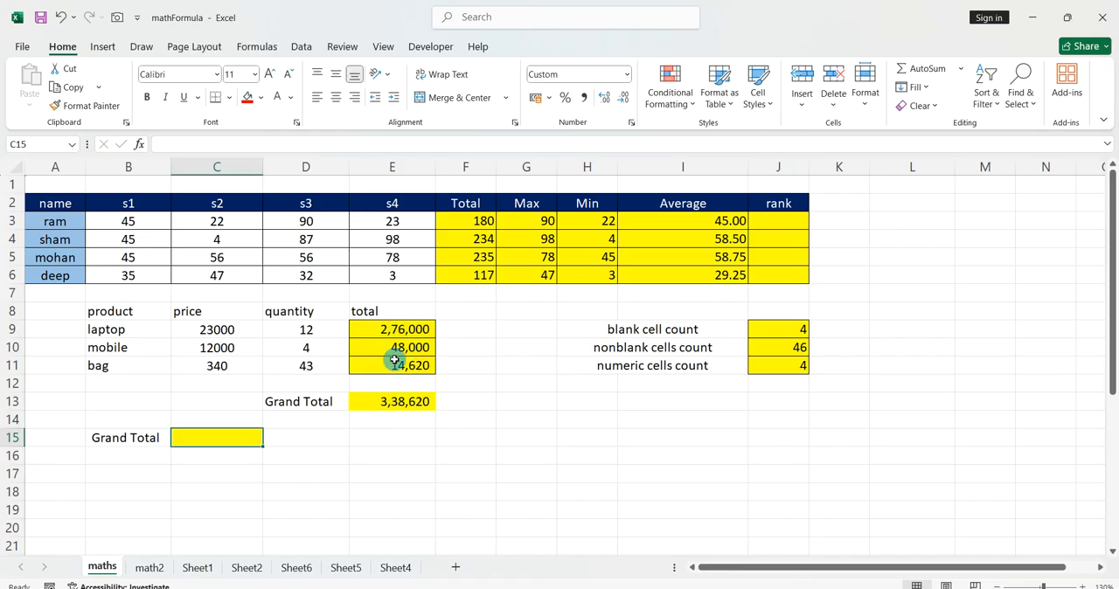
drag(125, 315, 303, 360)
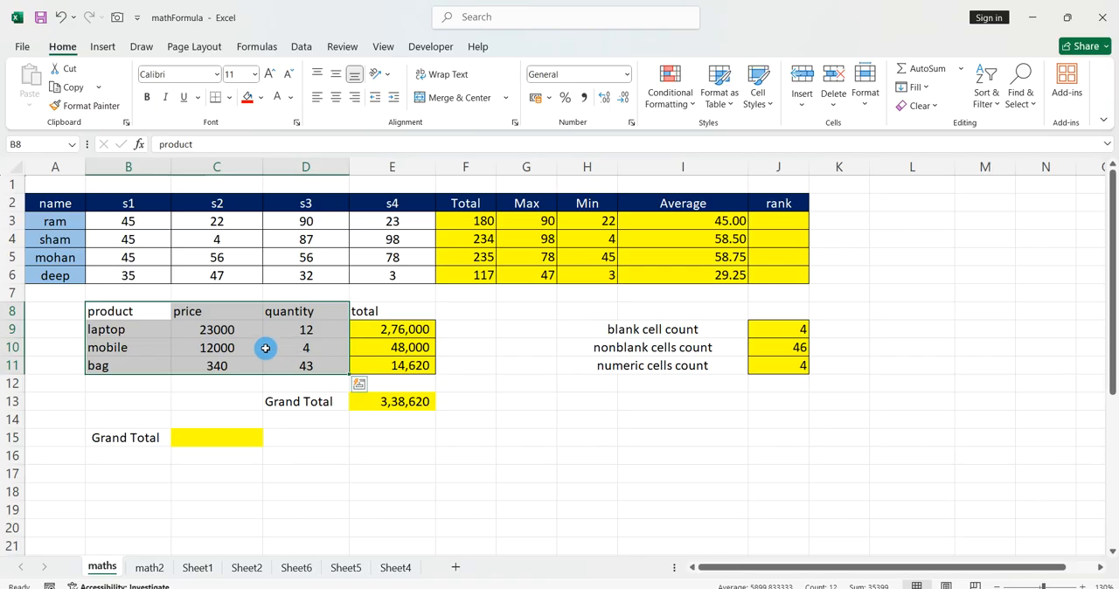
click(229, 440)
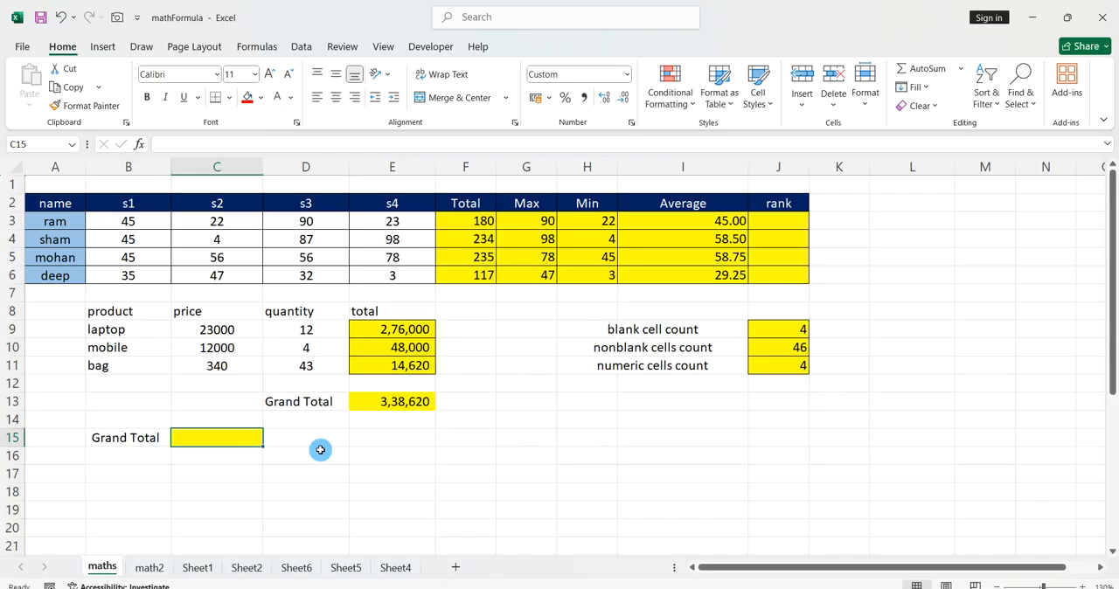
text(=su)
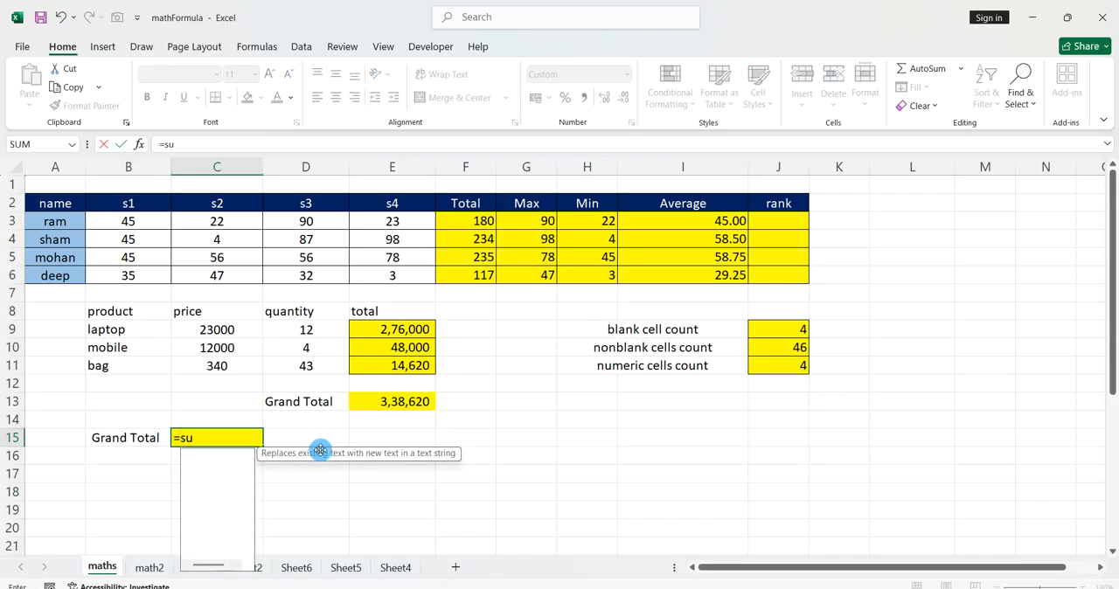
text(mproduct()
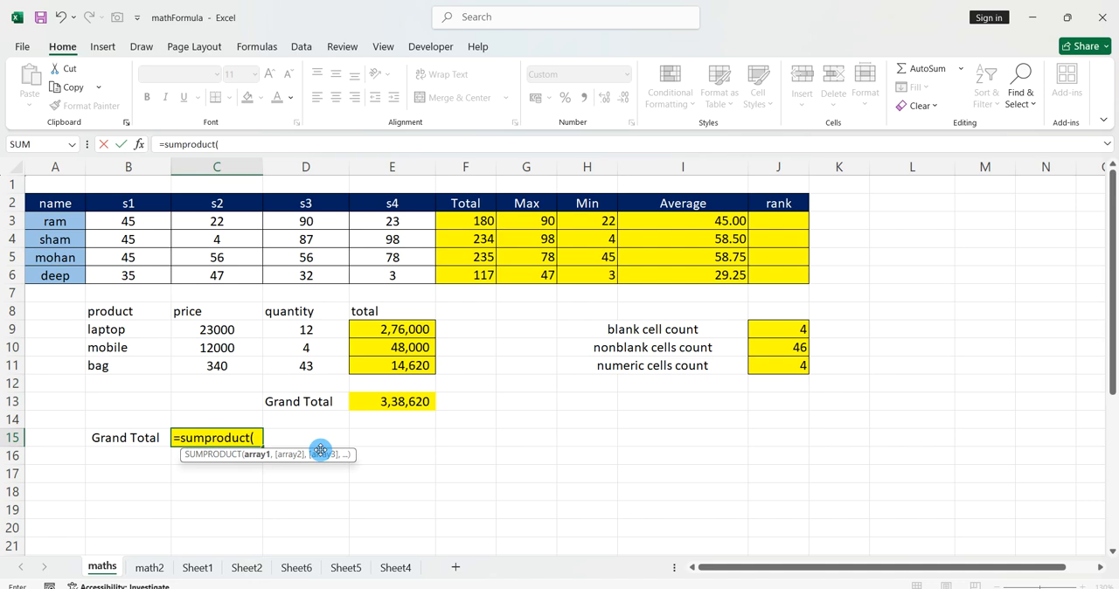
drag(212, 332, 217, 366)
click(218, 365)
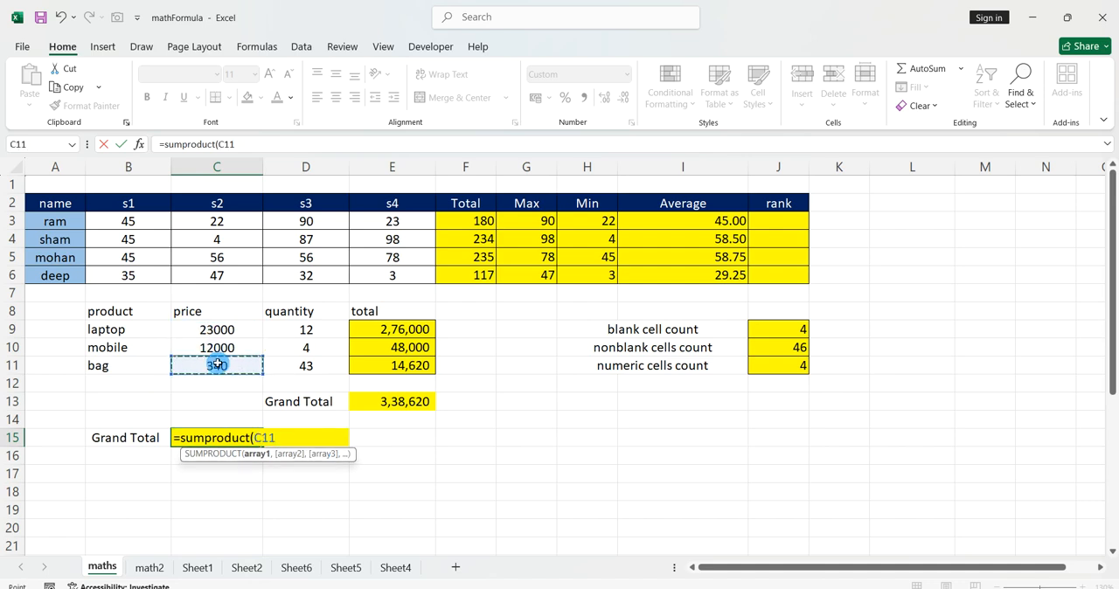
text(,)
click(274, 331)
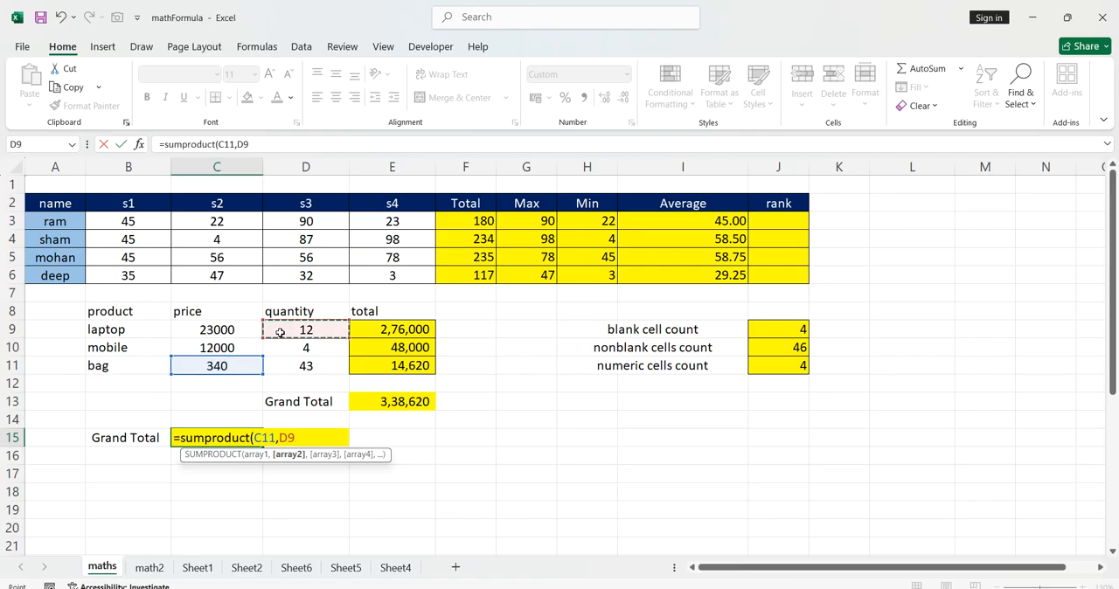
key(BackSpace)
key(BackSpace)
key(BackSpace)
key(BackSpace)
key(BackSpace)
key(BackSpace)
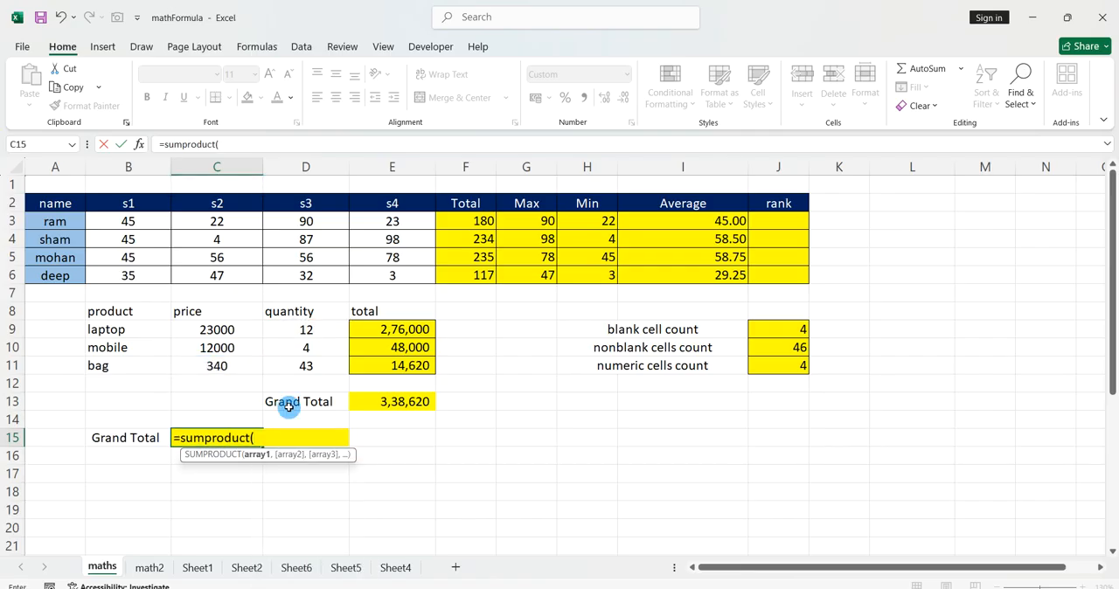
Complete the C15 formula with the price range C9:C11 and the quantity range D9:D11 as its two arrays.
drag(245, 331, 247, 366)
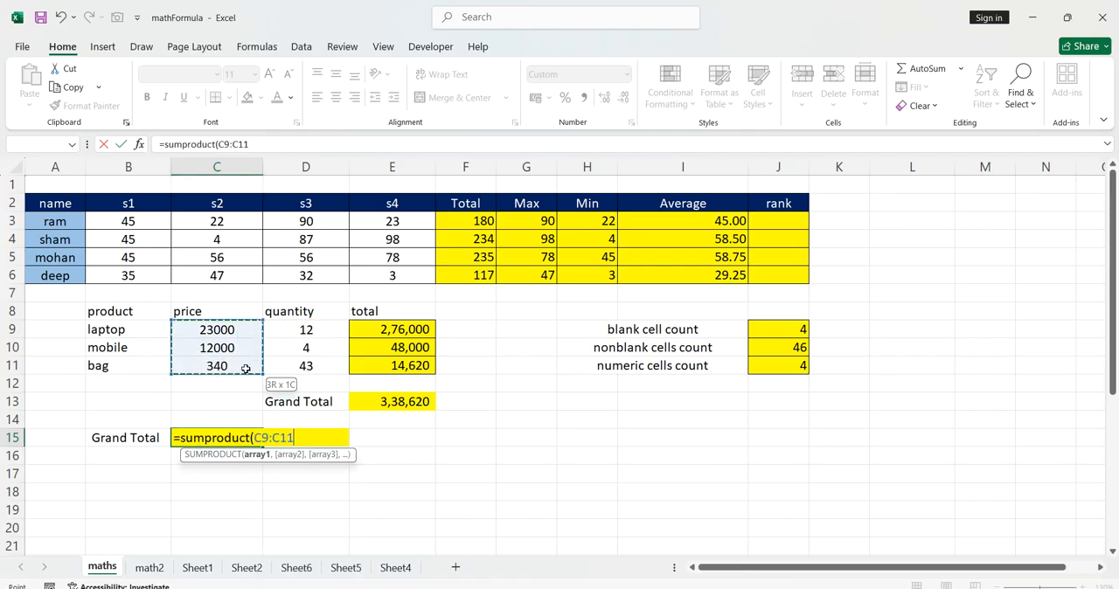
text(,)
drag(297, 331, 302, 366)
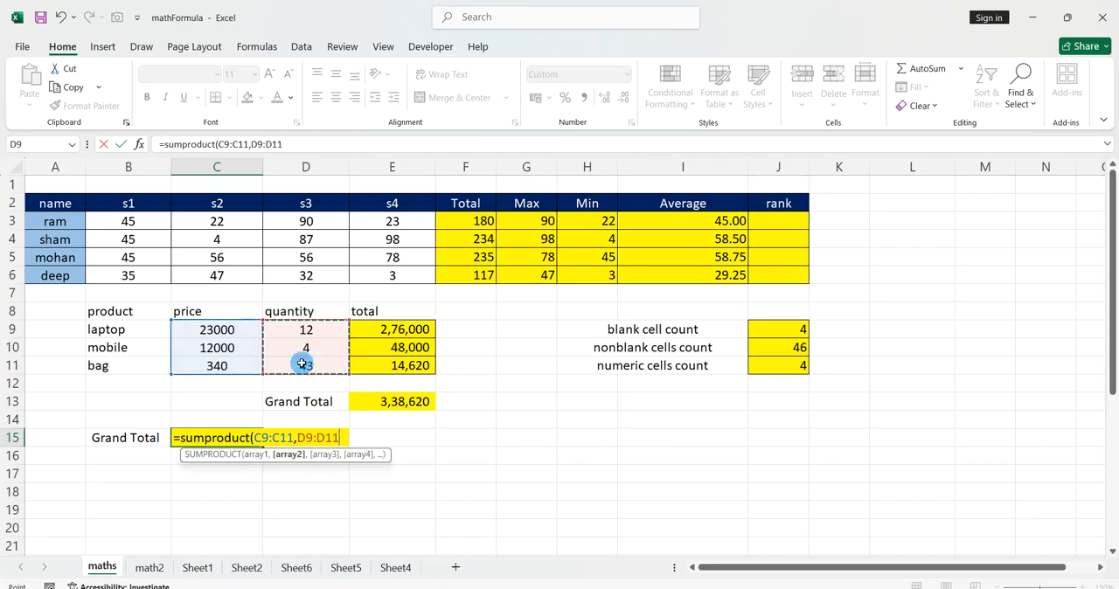
text())
key(Return)
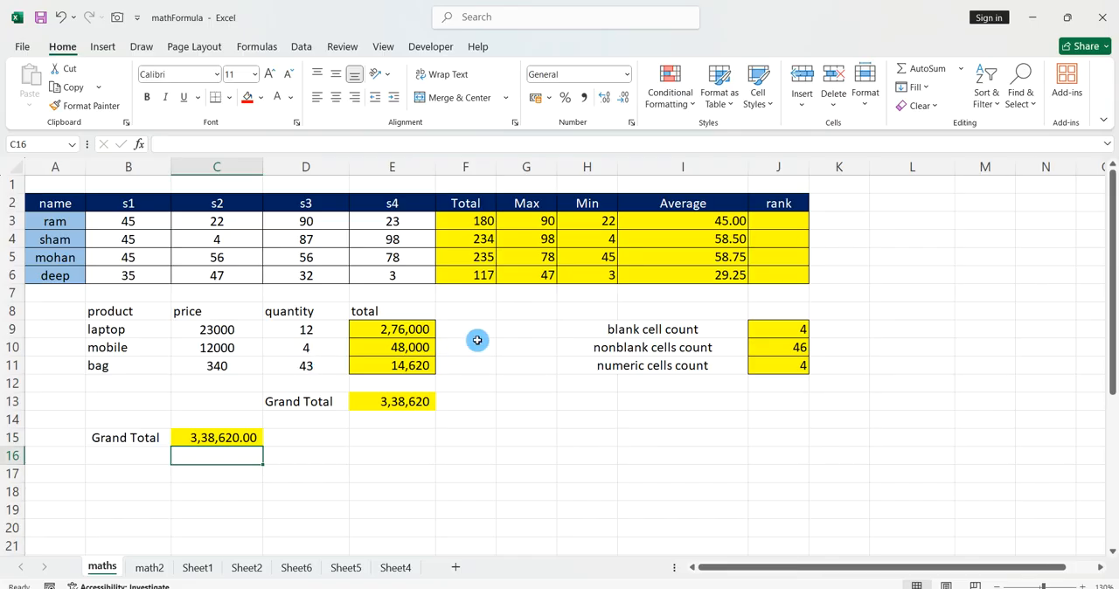
Rank the first student's average within the Average column in J3 with =RANK(I3,I3:I6).
click(762, 221)
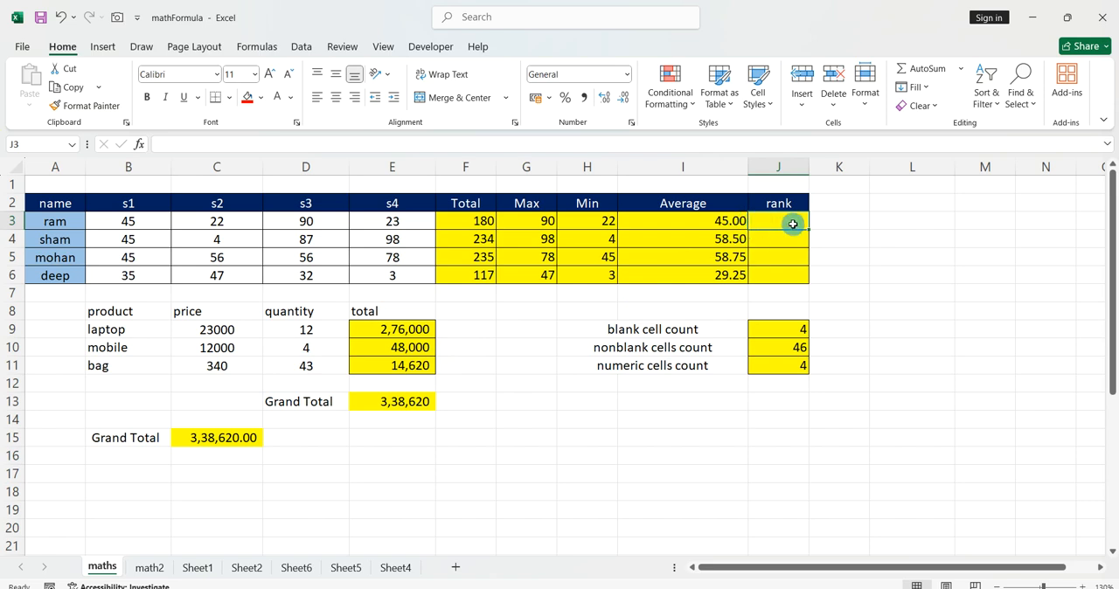
text(=rank()
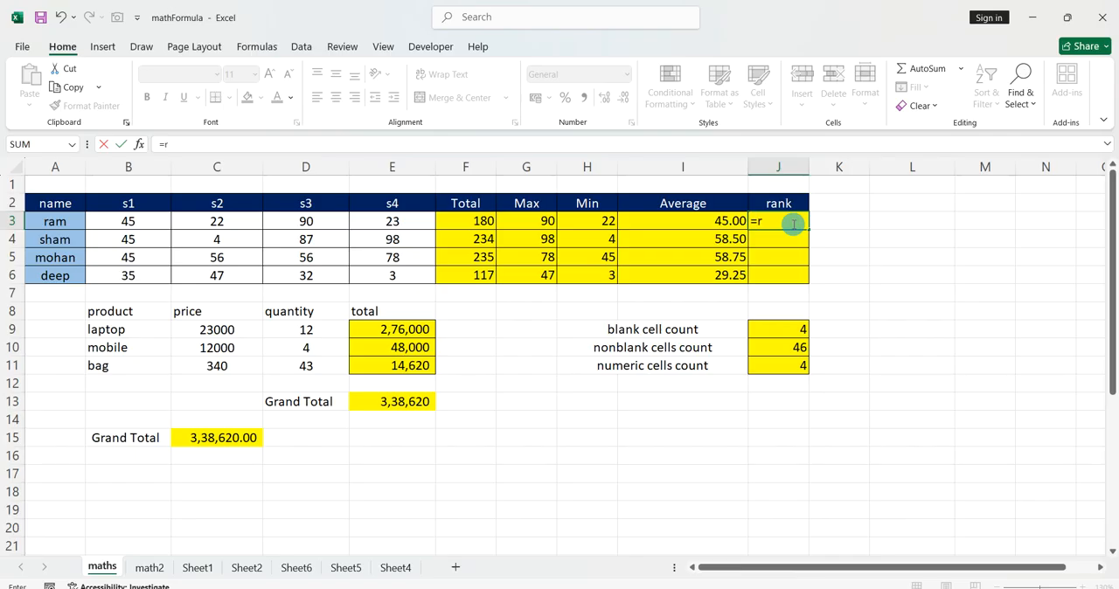
click(716, 224)
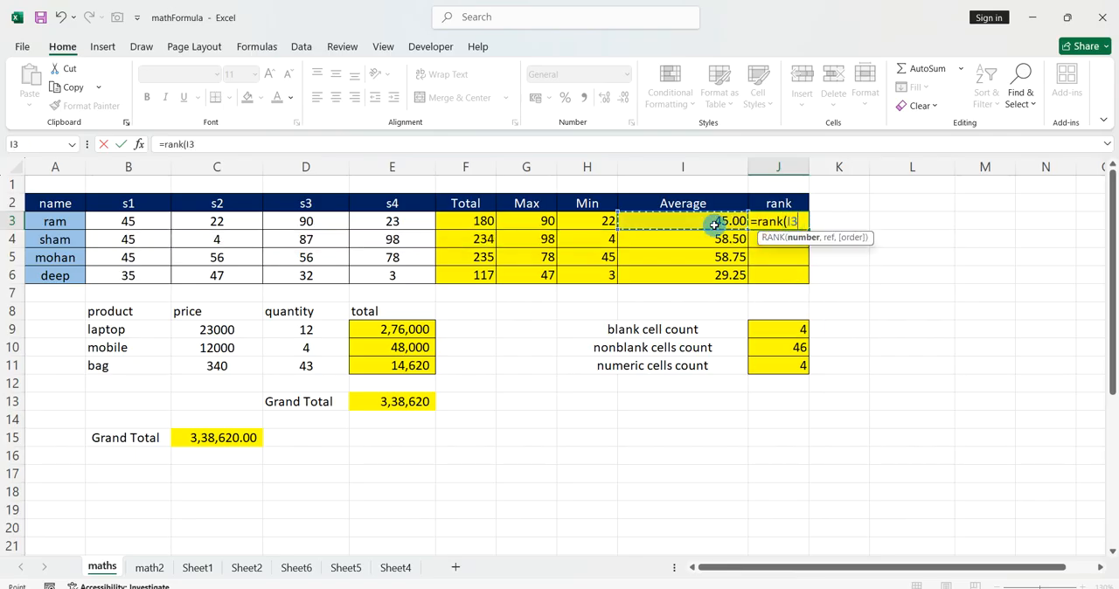
text(,)
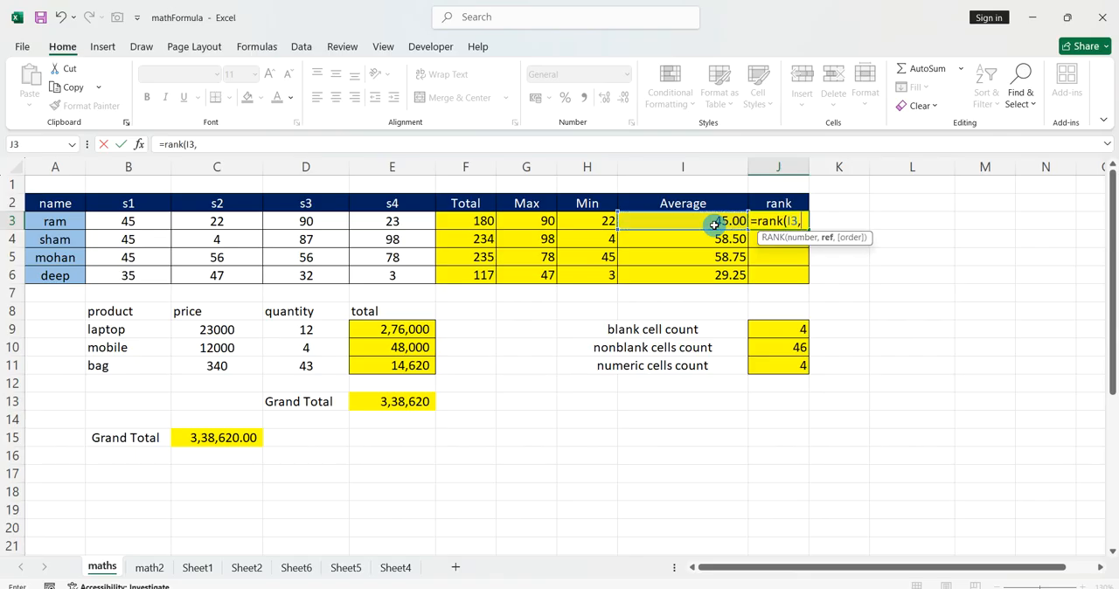
drag(715, 224, 706, 273)
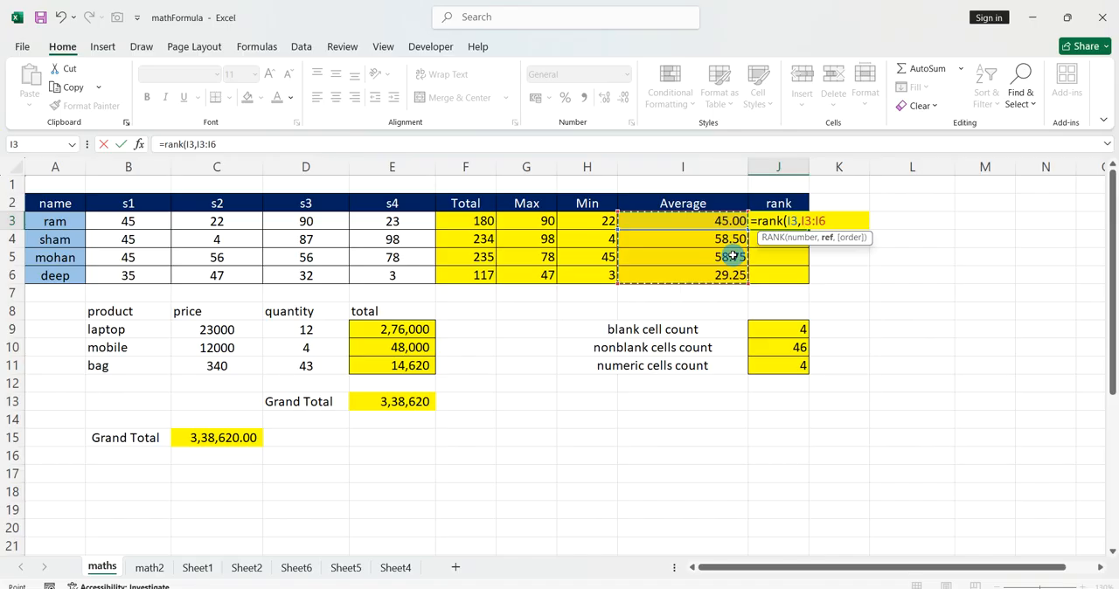
text())
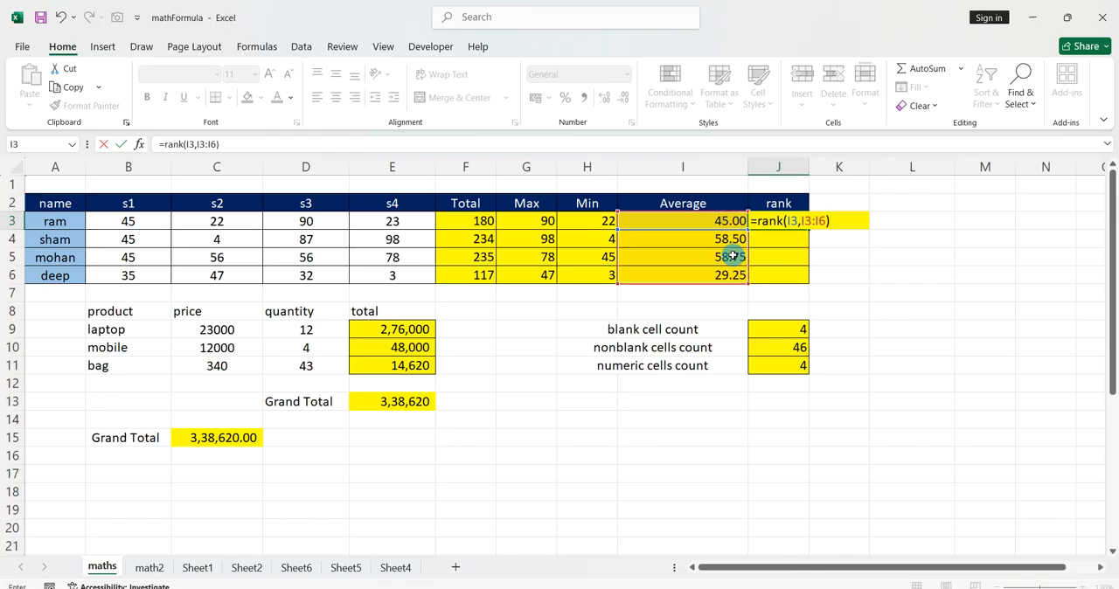
key(Return)
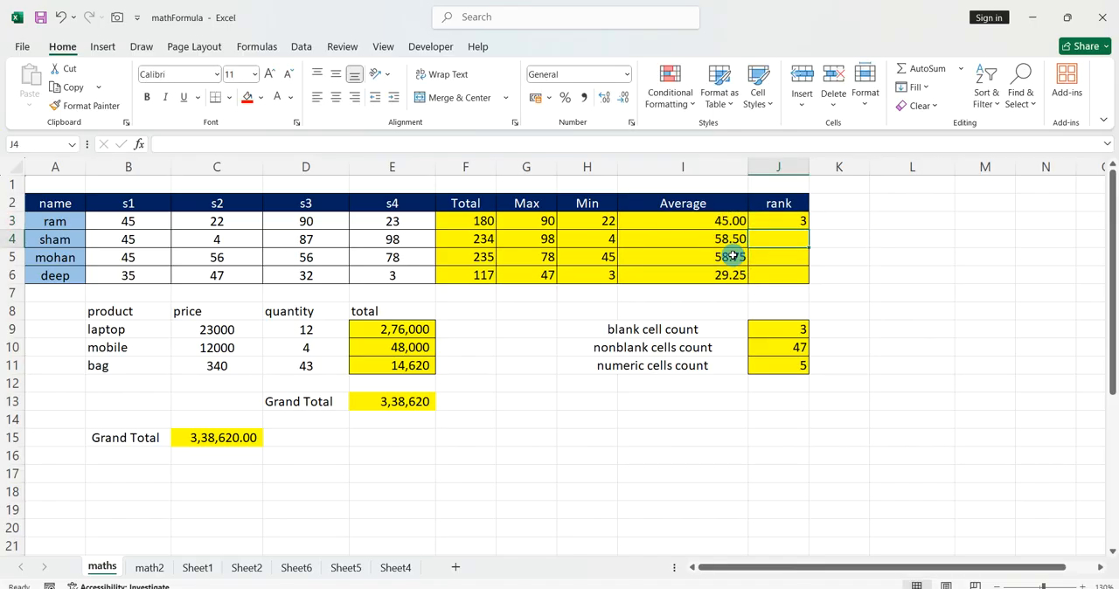
Copy the RANK formula with its relative range from J3 down to J4:J6.
click(793, 225)
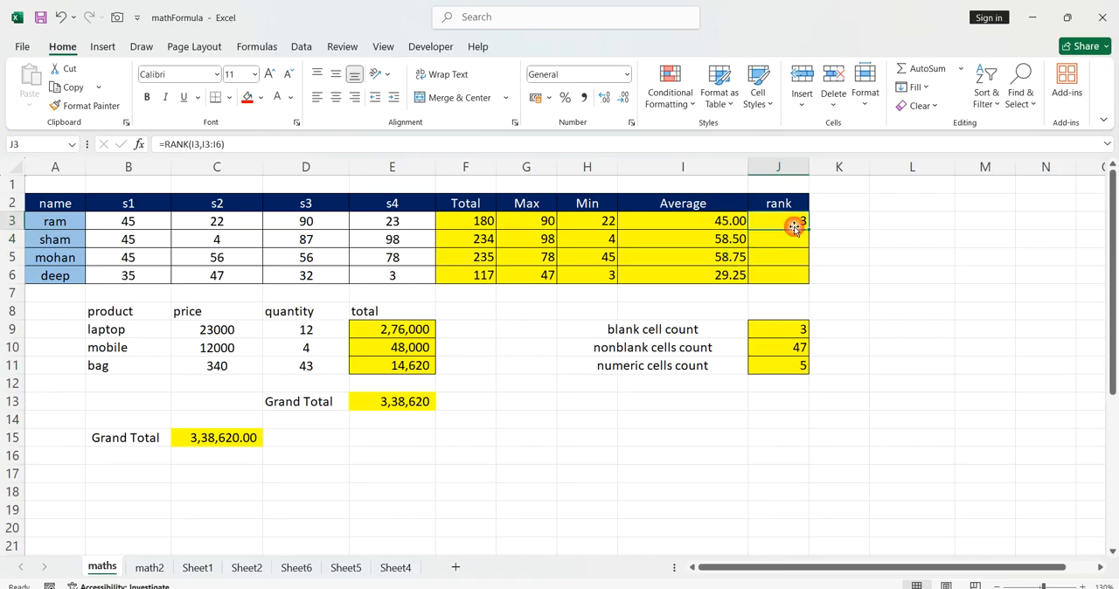
drag(809, 229, 809, 282)
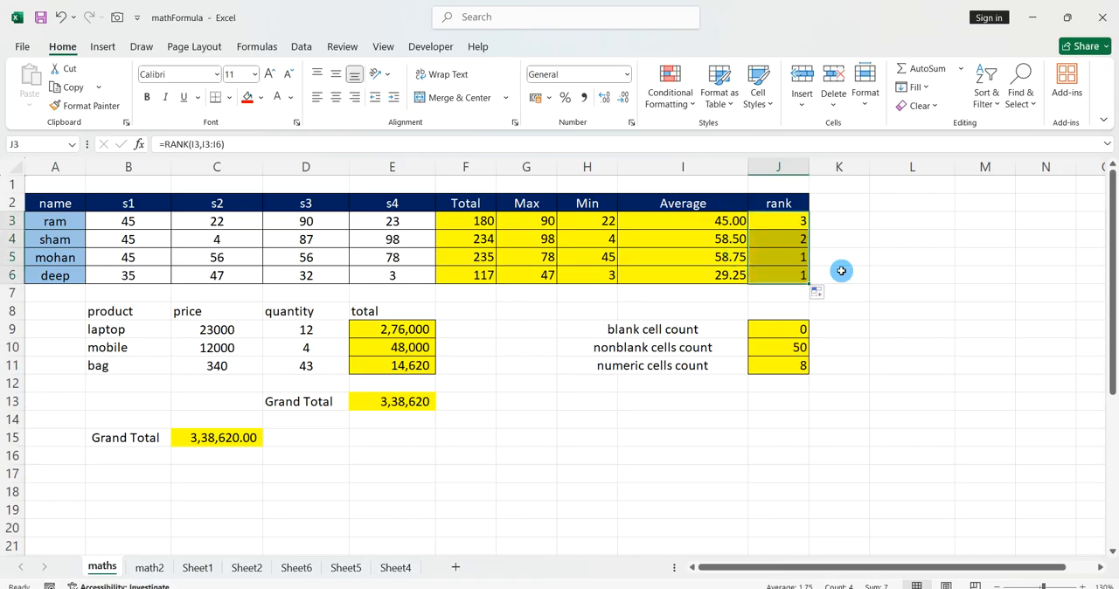
click(841, 271)
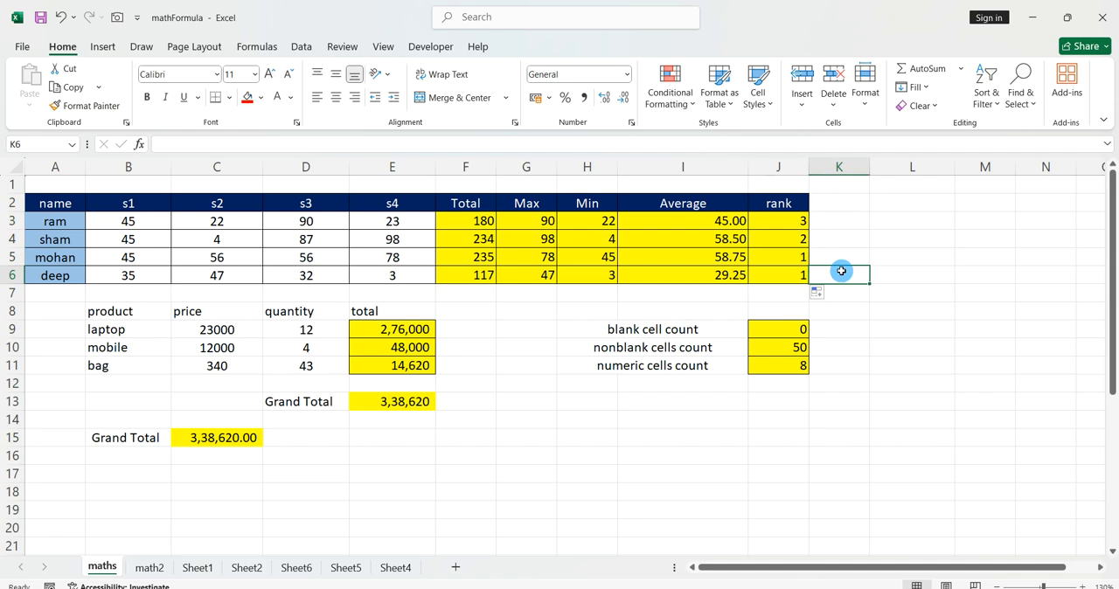
Examine which average ranges the RANK formulas in J3 and J4 refer to.
click(791, 225)
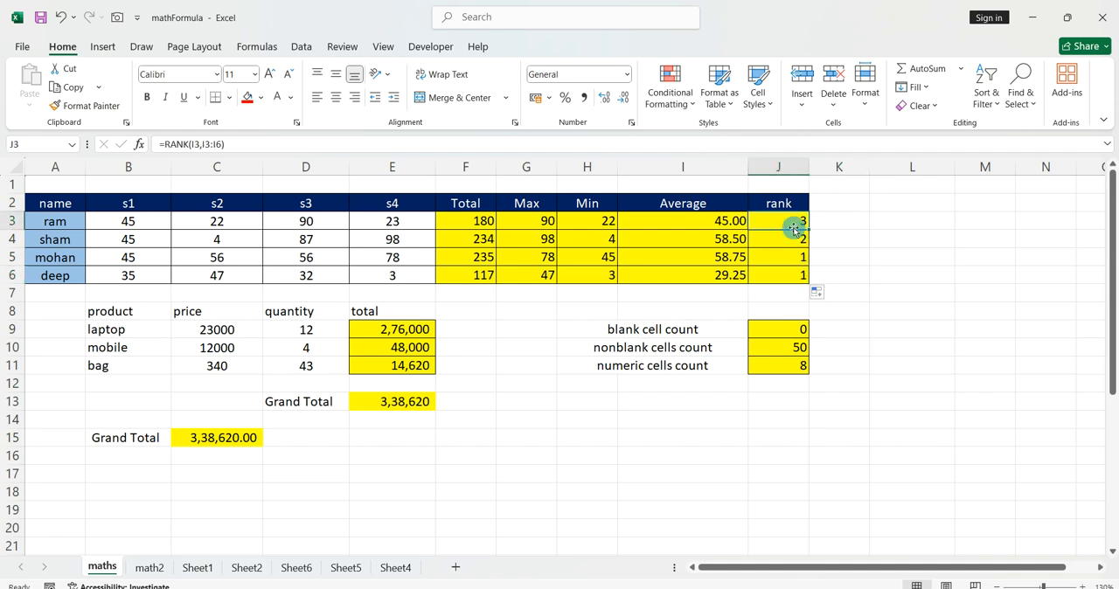
double_click(794, 222)
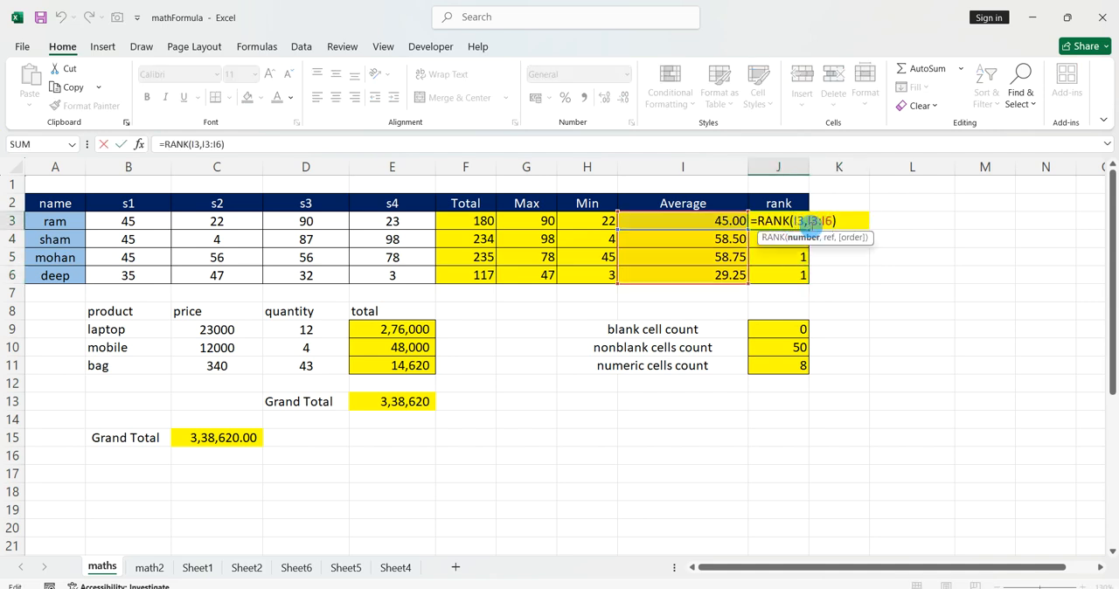
key(Escape)
click(791, 240)
double_click(791, 240)
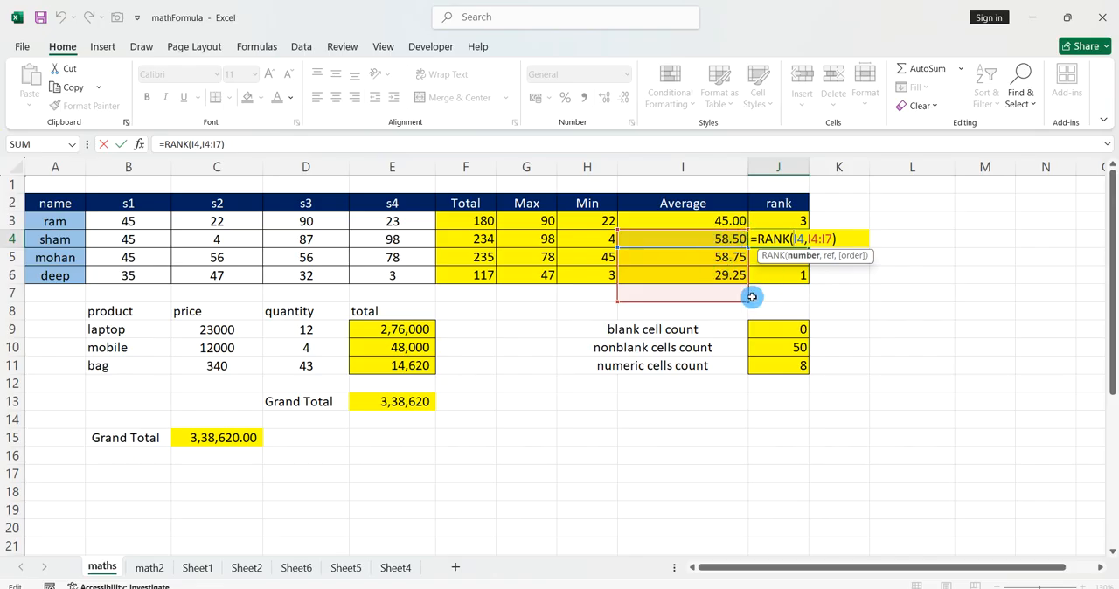
key(Return)
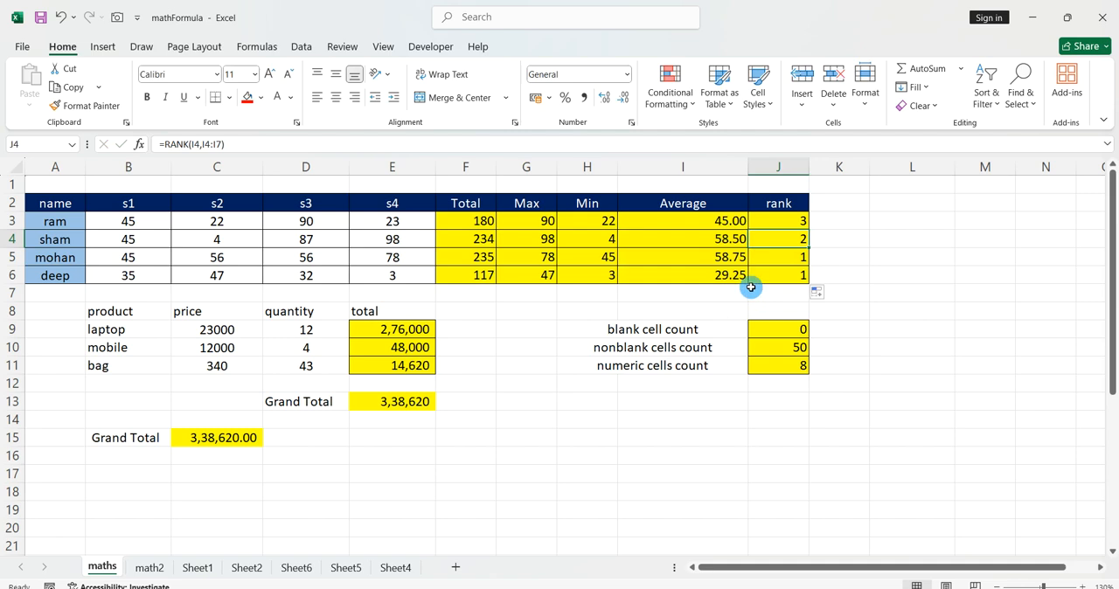
Make the reference range in J3's RANK formula absolute, giving =RANK(I3,$I$3:$I$6).
double_click(781, 221)
click(815, 222)
drag(809, 221, 835, 221)
key(F4)
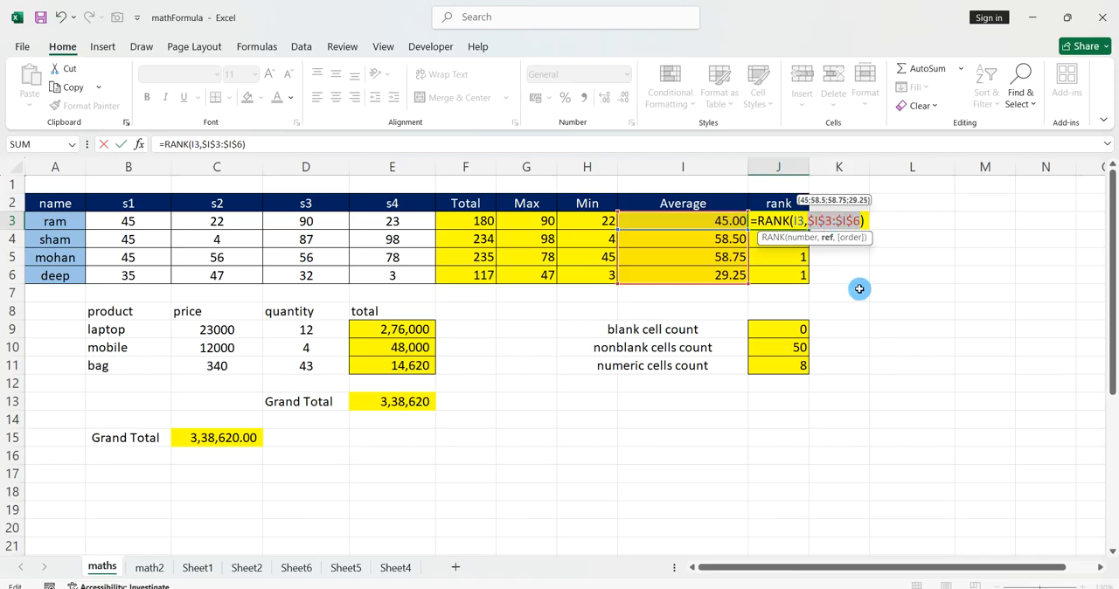
key(Return)
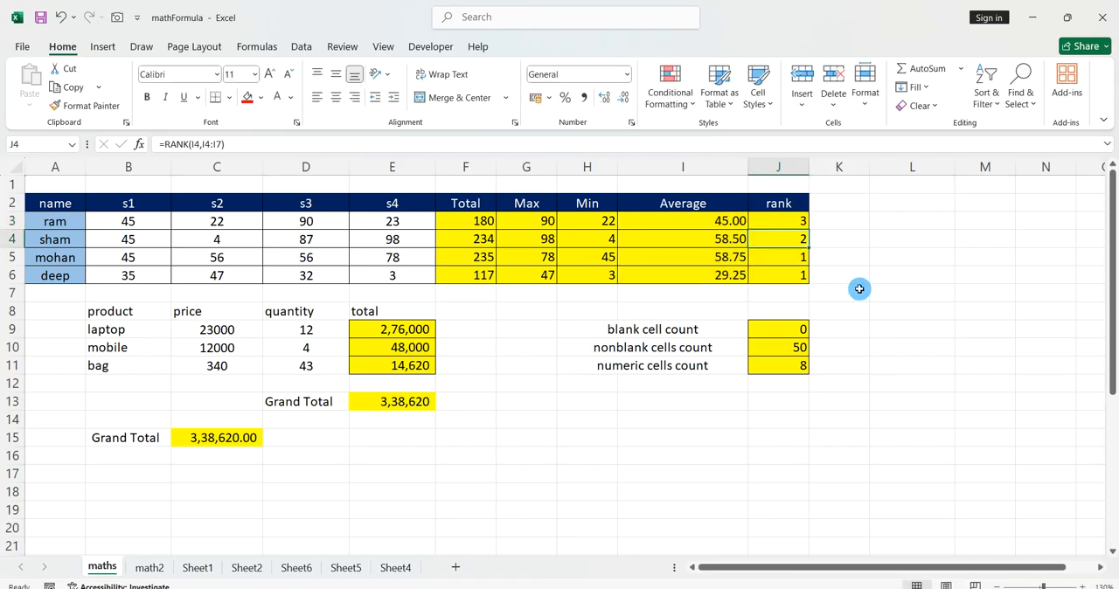
Fill the RANK formula with the absolute range from J3 down through J6.
click(801, 224)
double_click(808, 227)
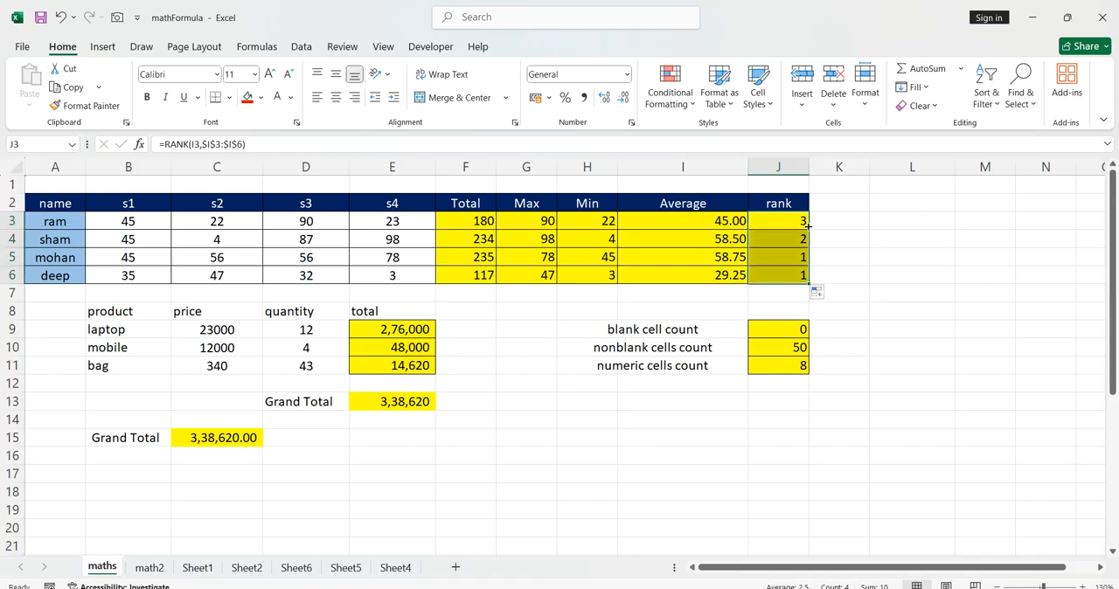
click(864, 268)
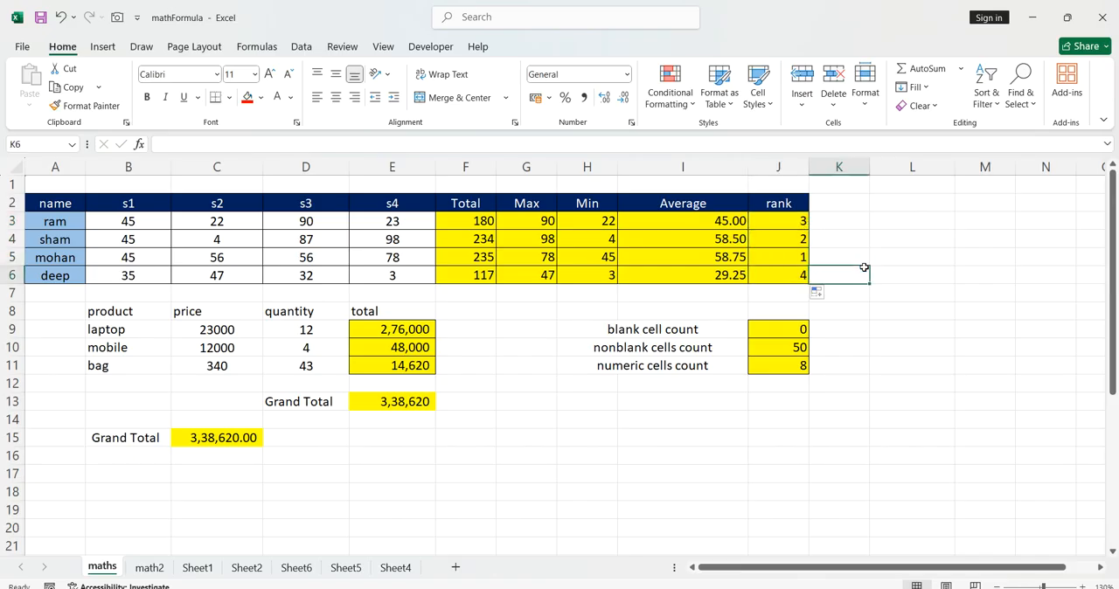
Check the references used by the copied RANK formulas in J6 and J4.
double_click(798, 275)
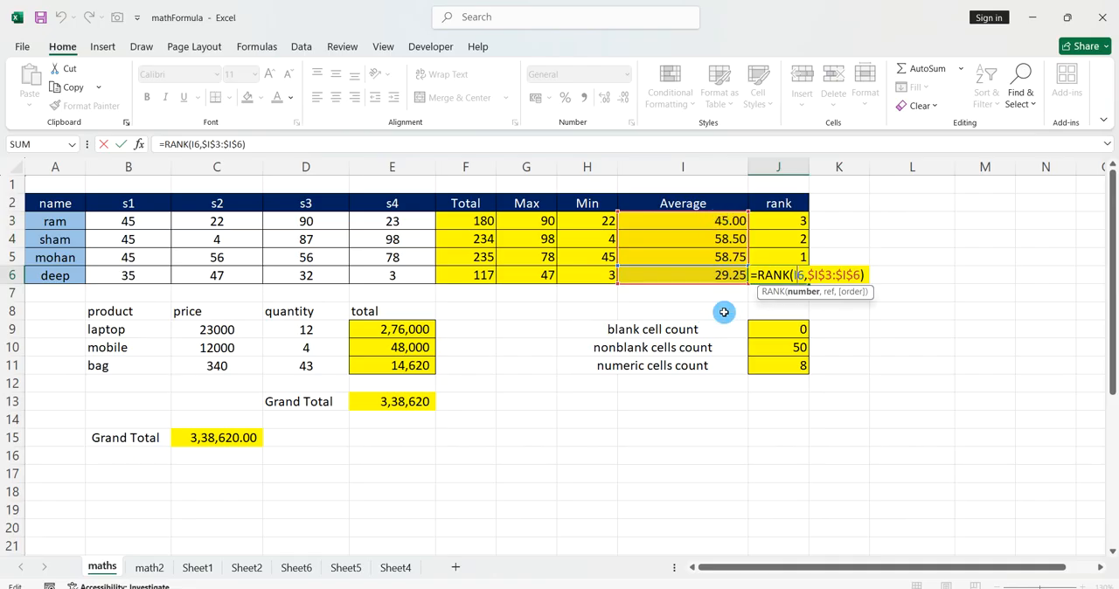
click(794, 230)
double_click(794, 230)
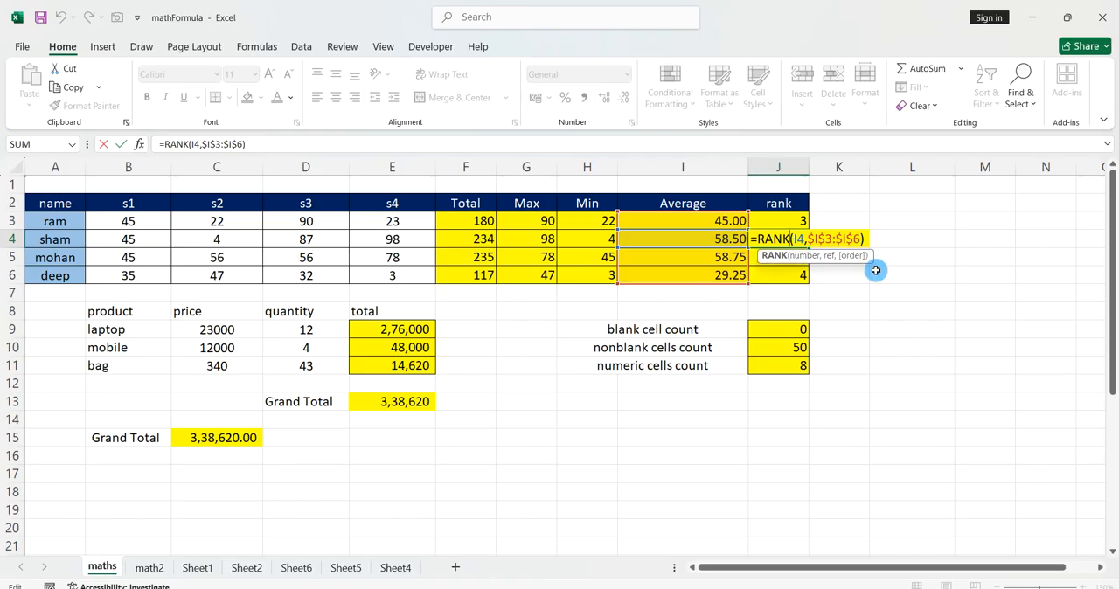
key(Return)
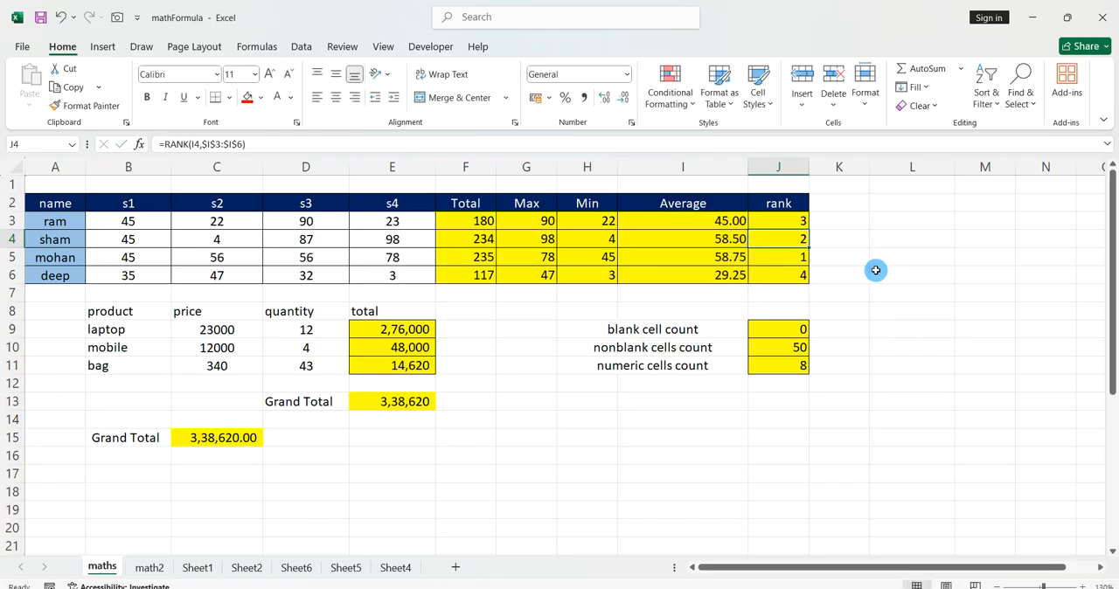
click(875, 288)
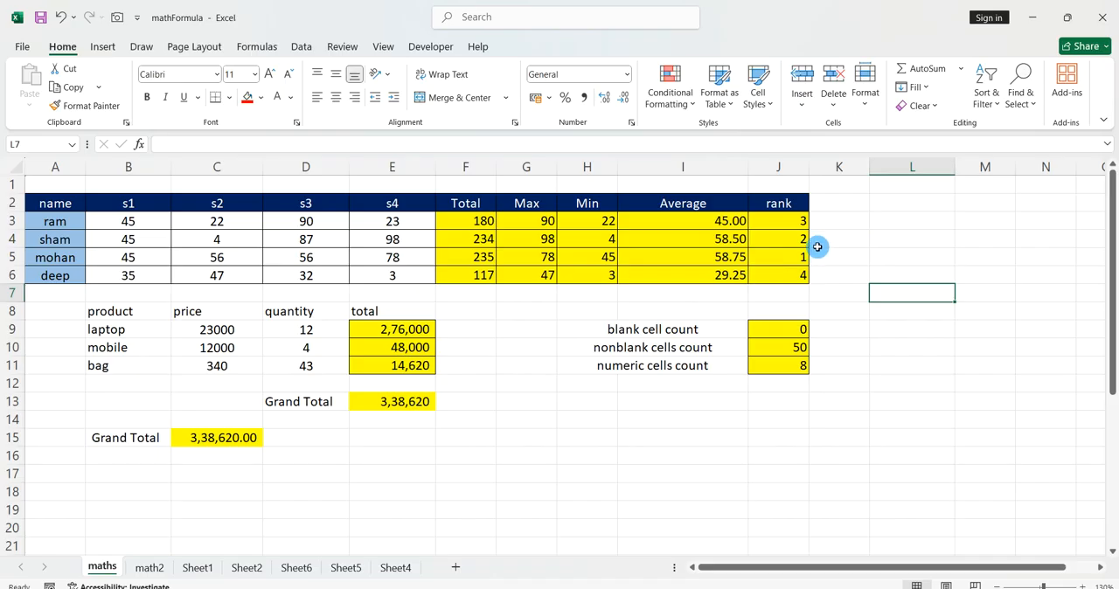
Compare the cell and range references used by the RANK formulas in J3 and J4.
double_click(785, 239)
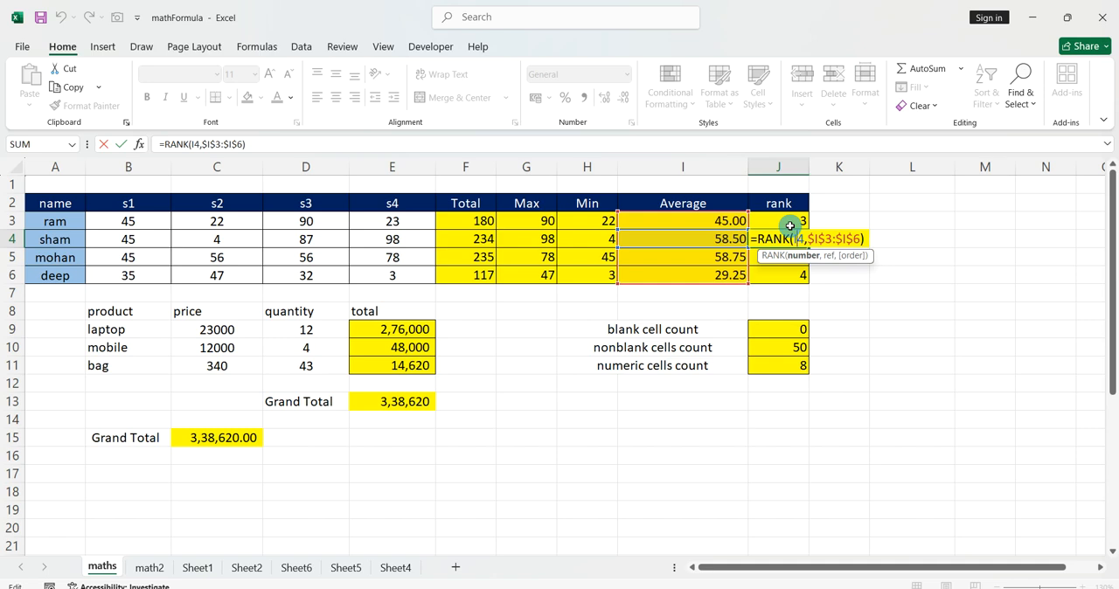
key(Escape)
double_click(790, 225)
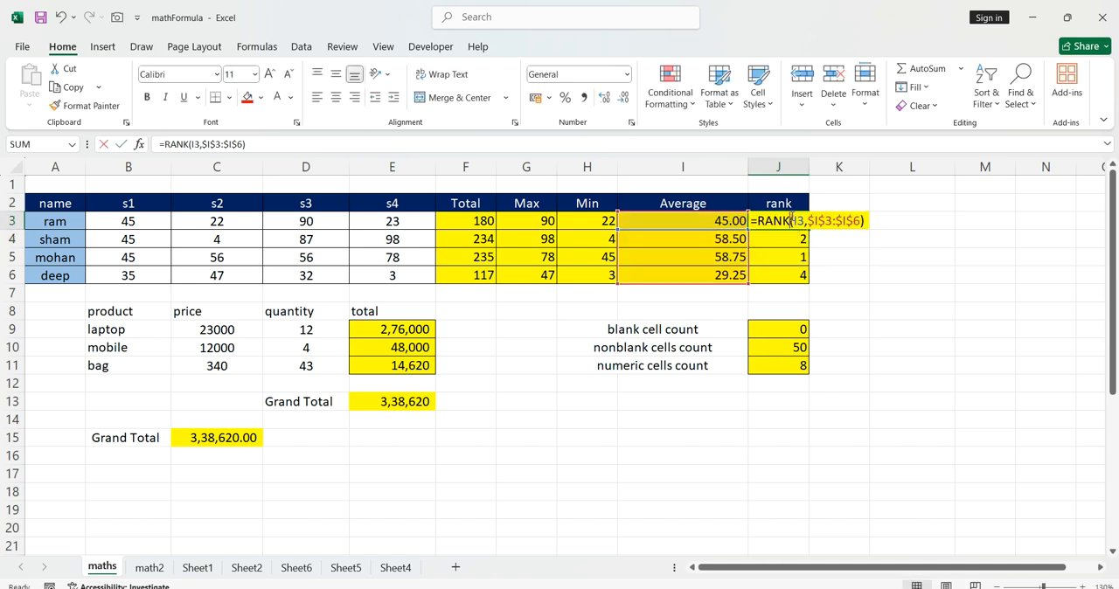
key(Escape)
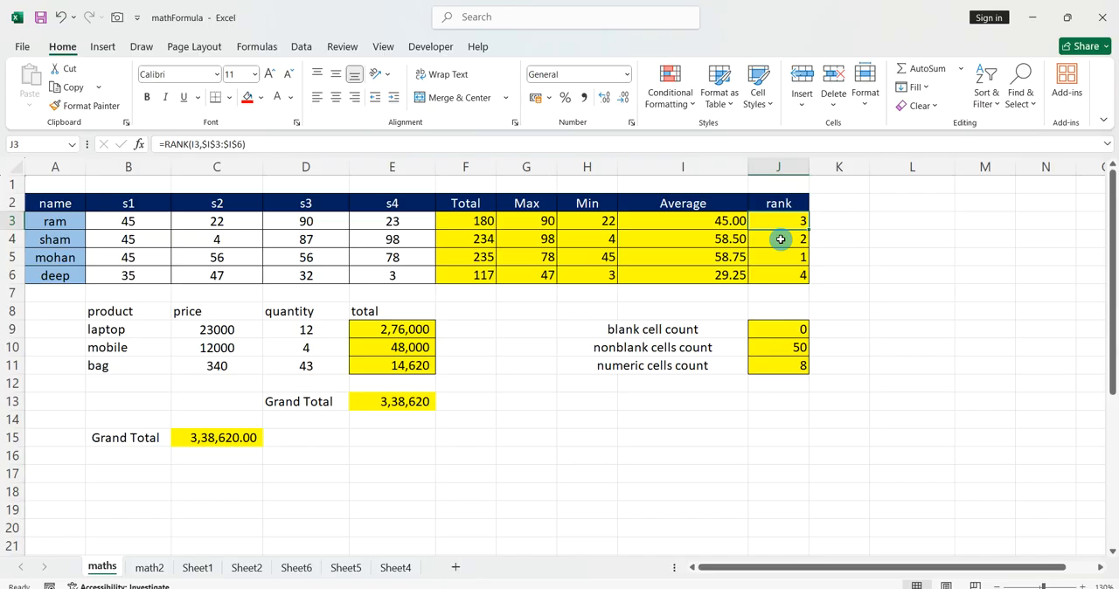
double_click(781, 239)
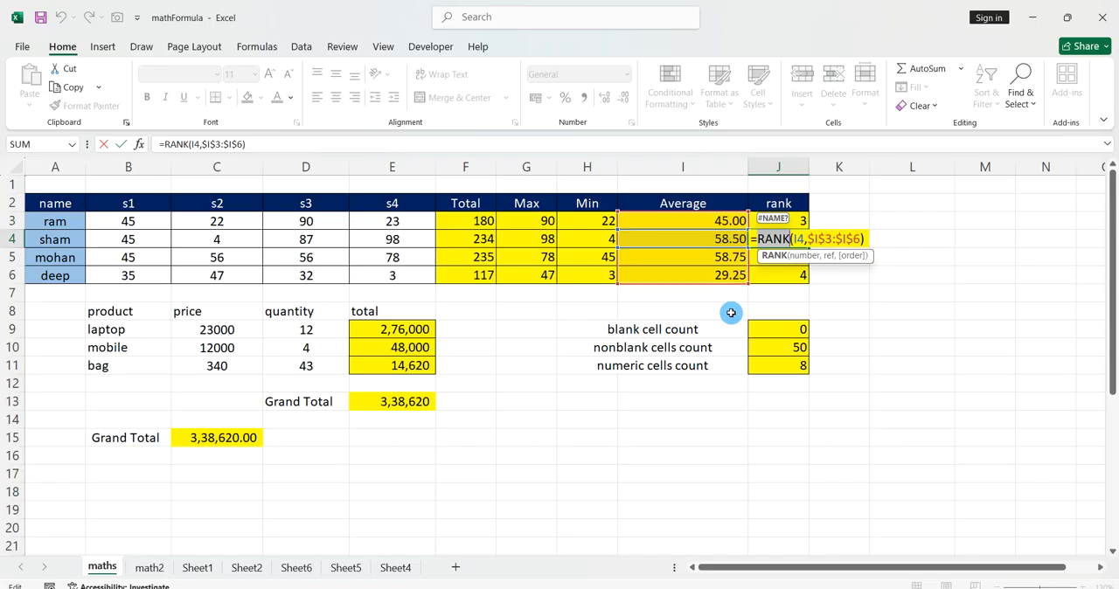
key(Escape)
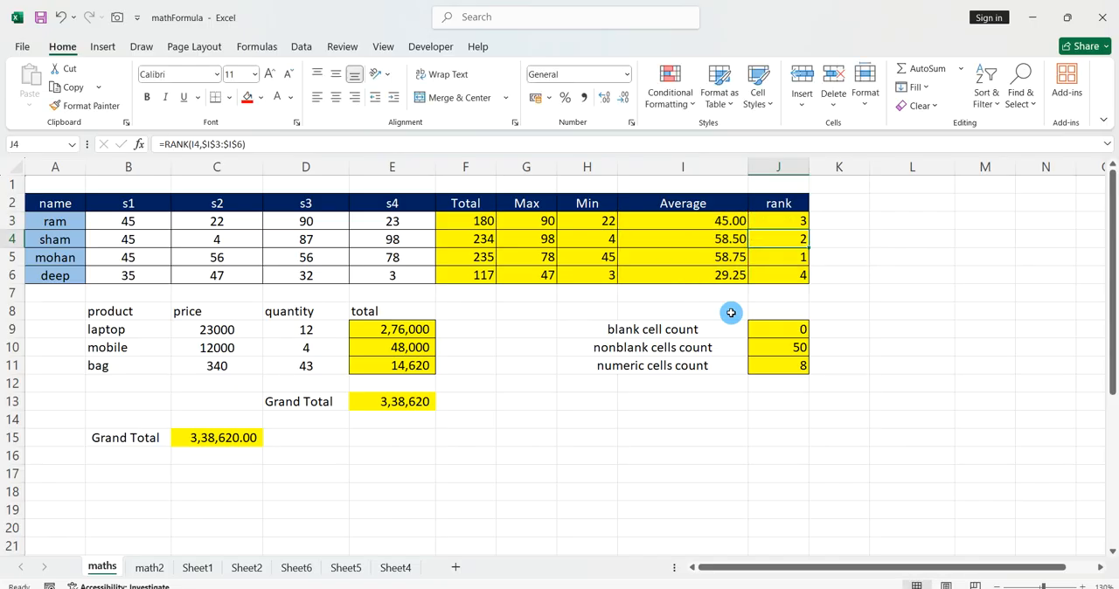
click(591, 328)
click(571, 390)
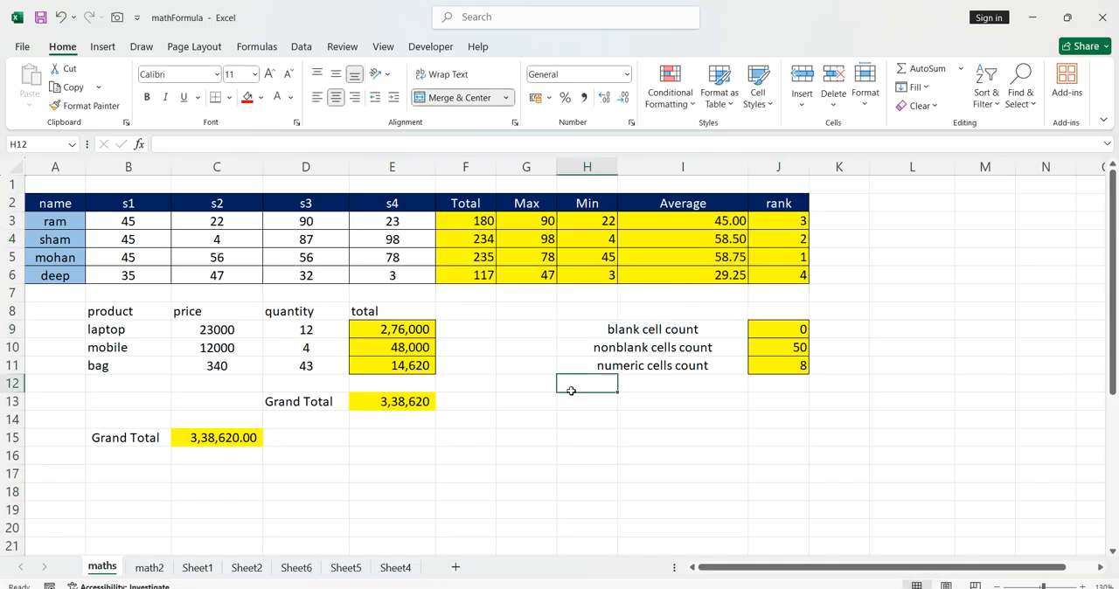
click(583, 424)
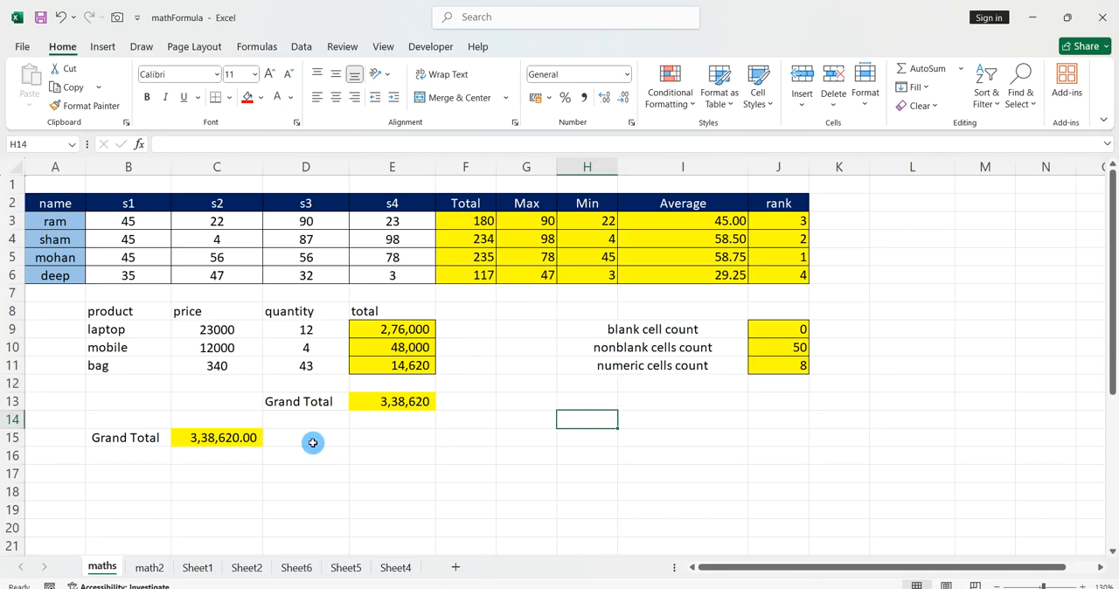
Switch to the math2 sheet and clear the old results beneath the "count data that is >=50" label.
click(149, 567)
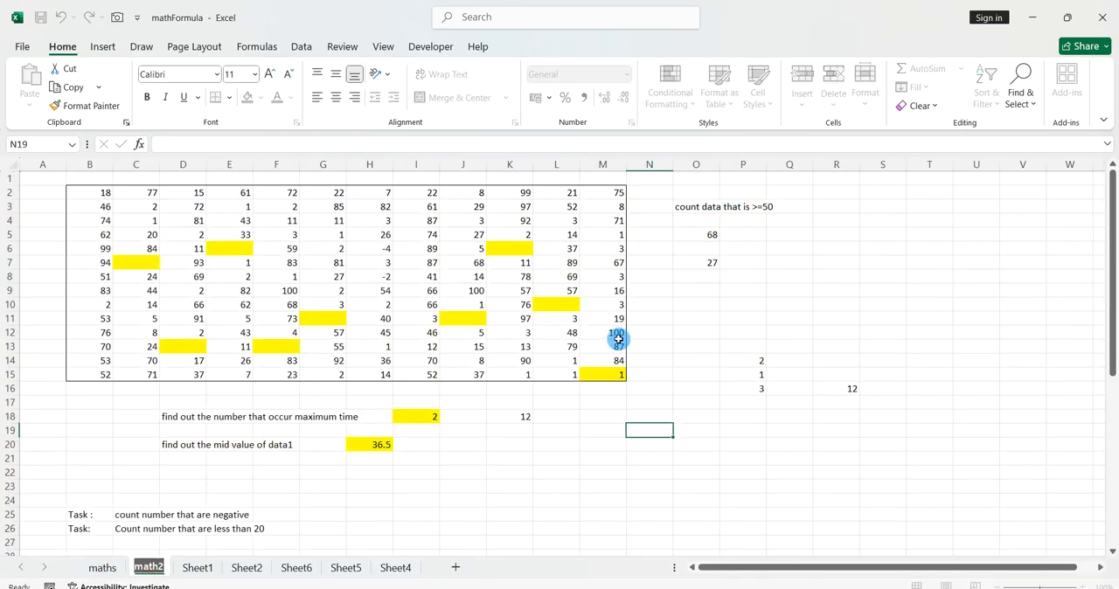
drag(901, 444, 694, 239)
key(Delete)
Clear the old answers beside the maximum-occurrence and mid-value questions, including the extra number in K18.
click(404, 402)
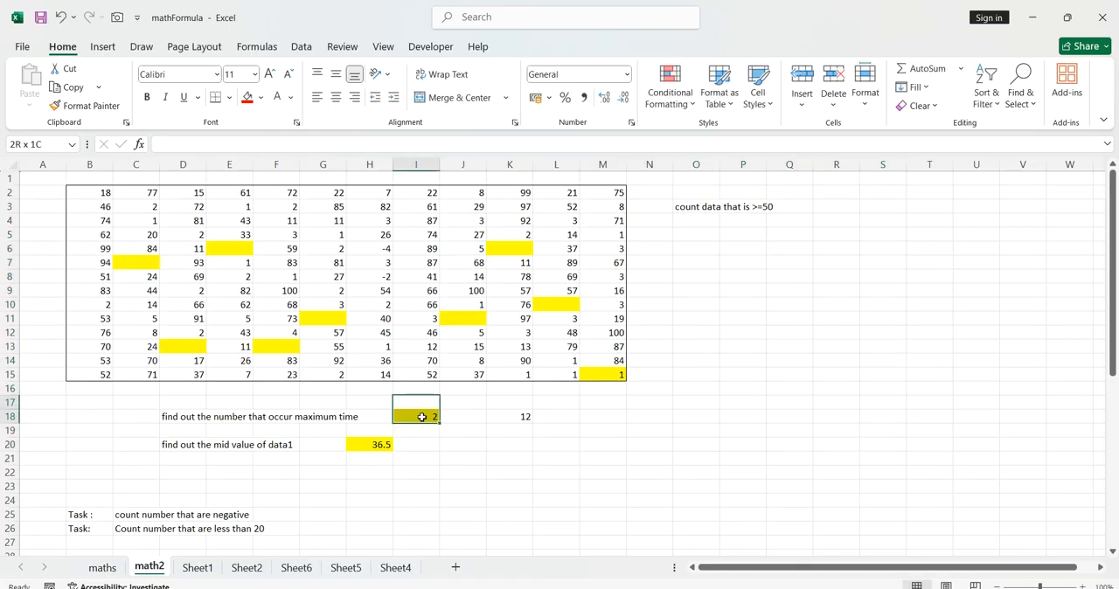
drag(404, 401, 629, 480)
key(Delete)
click(358, 433)
drag(374, 433, 405, 475)
key(Delete)
click(612, 459)
click(99, 199)
drag(99, 200, 603, 374)
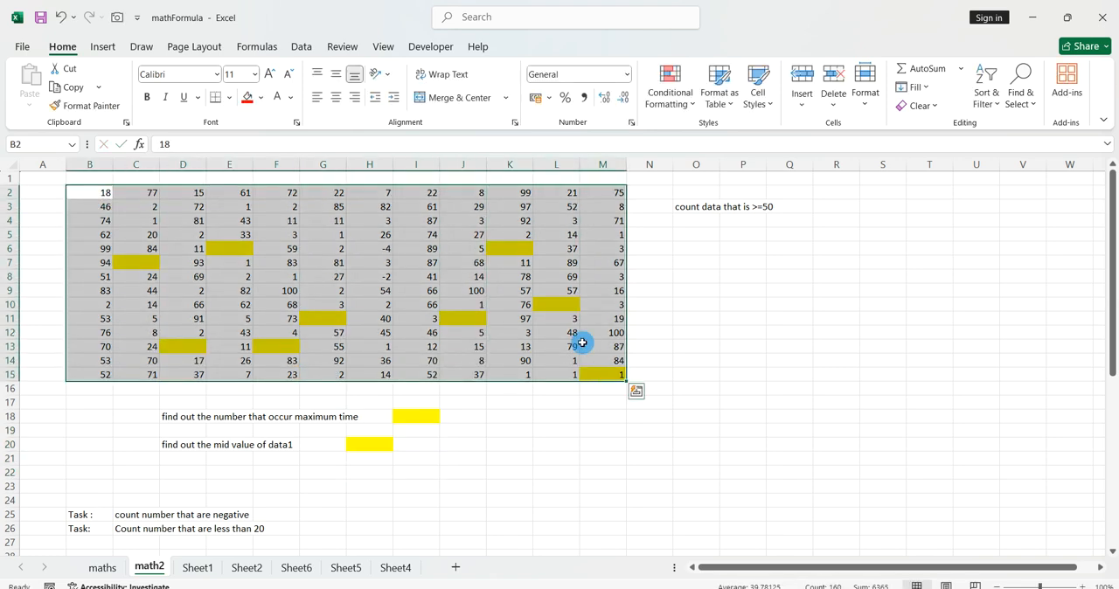
click(734, 323)
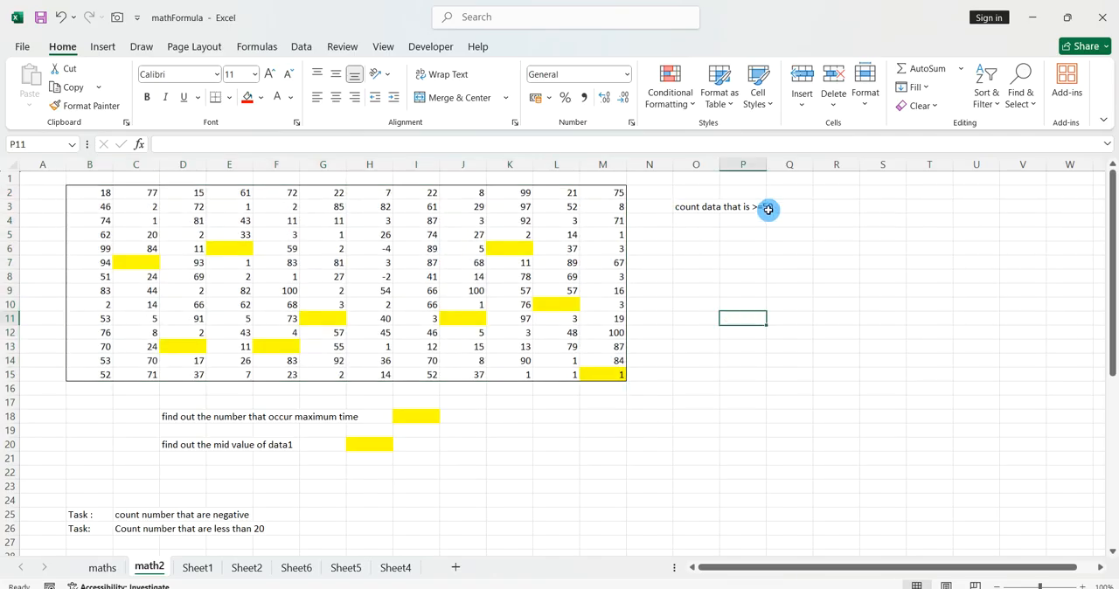
click(697, 250)
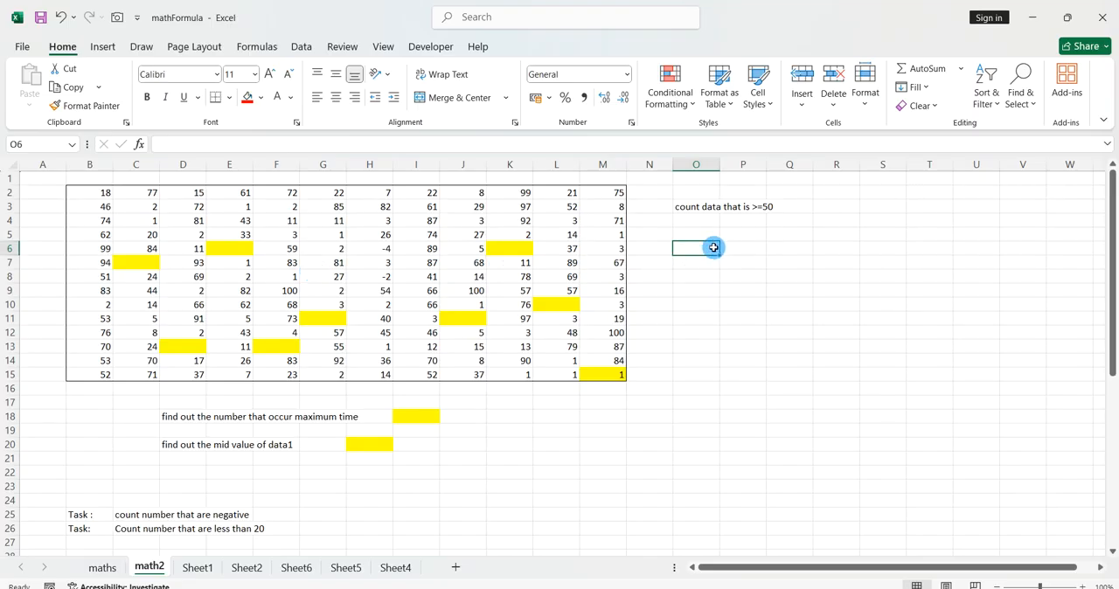
Count the values of at least 50 in O5 with =countif(B2:M15,">=50").
click(704, 235)
text(=countif()
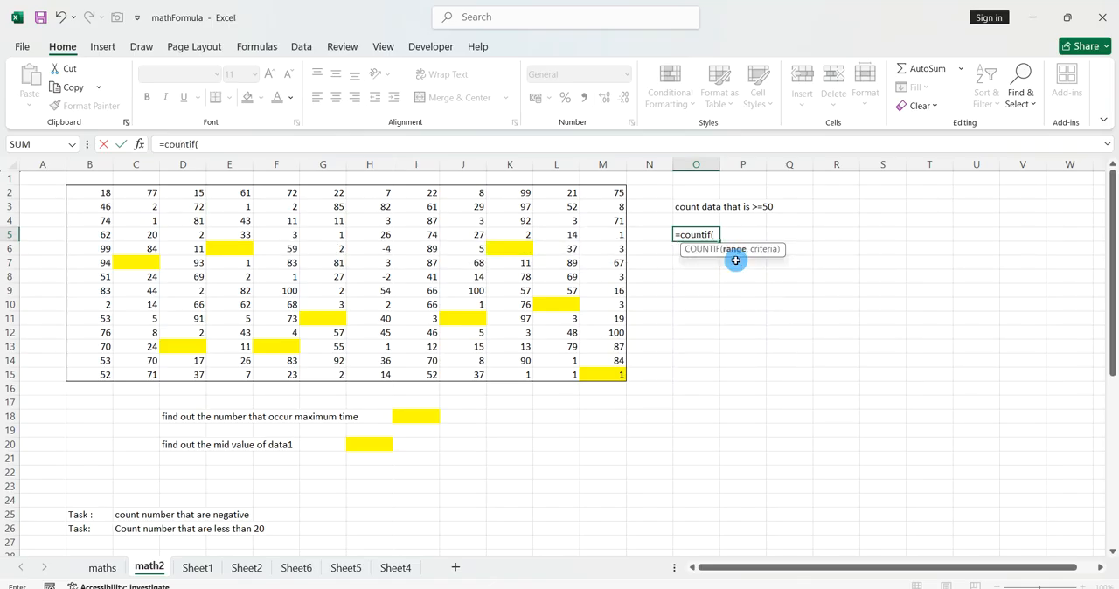
drag(103, 196, 590, 372)
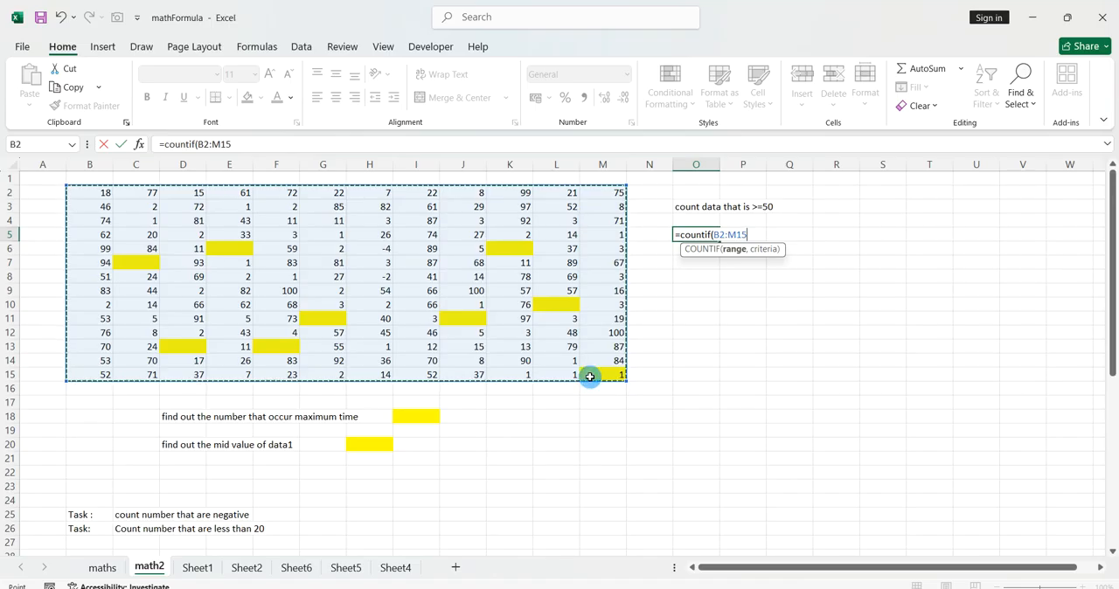
text(,)
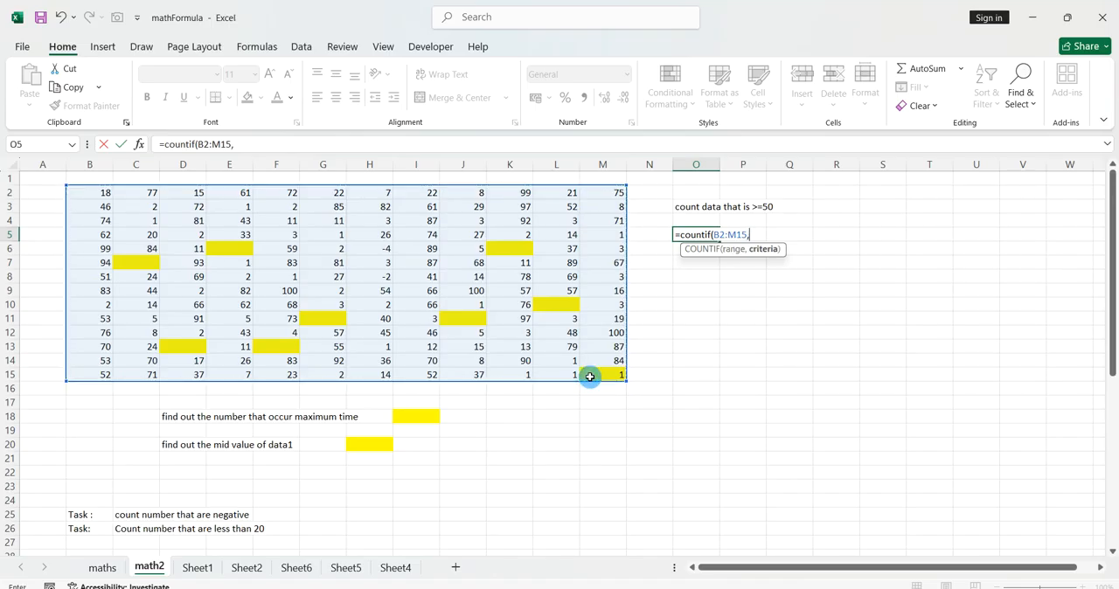
text(">=50"))
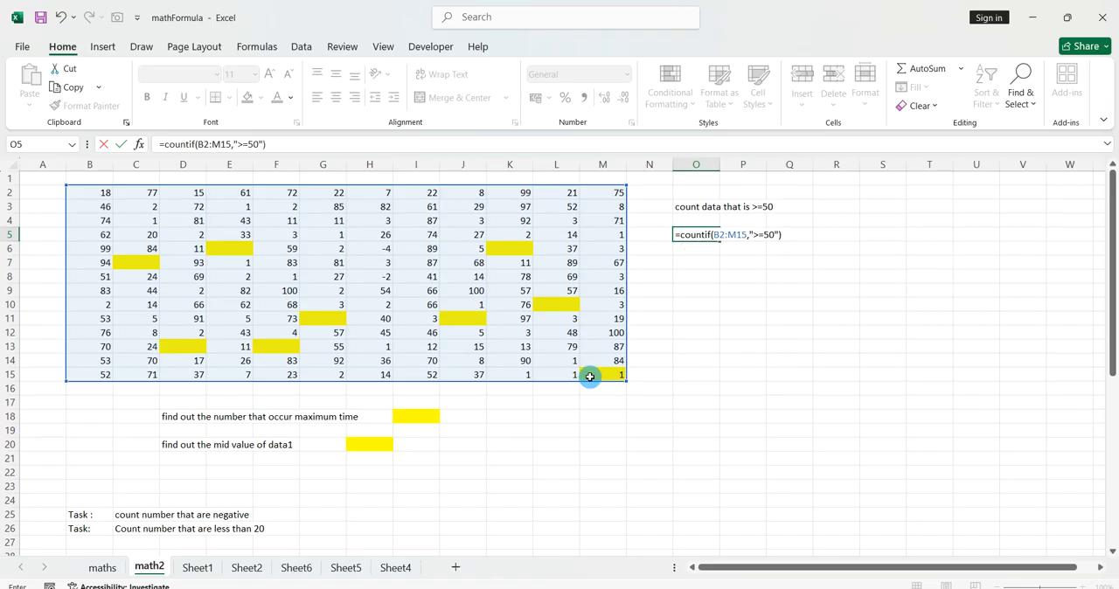
key(Return)
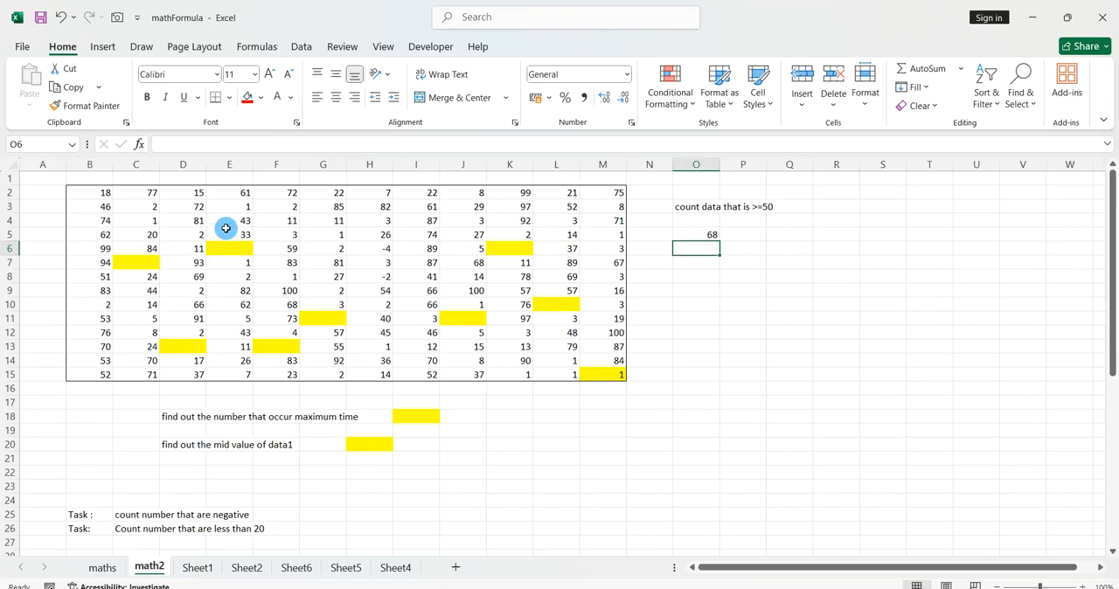
Change the value in B2 to 54 to test the COUNTIF formula.
click(102, 193)
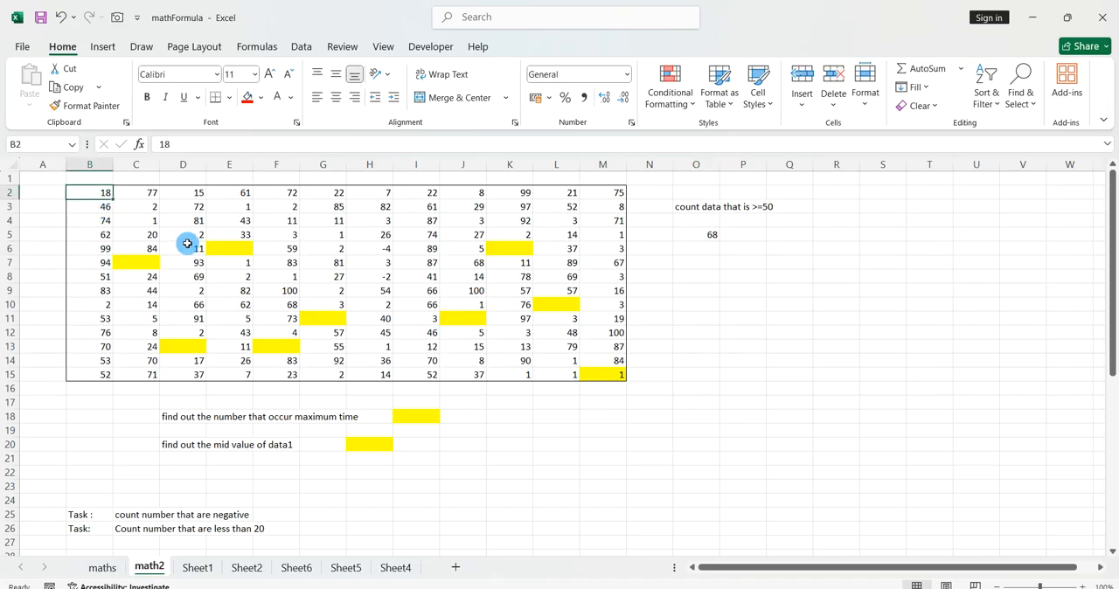
text(54)
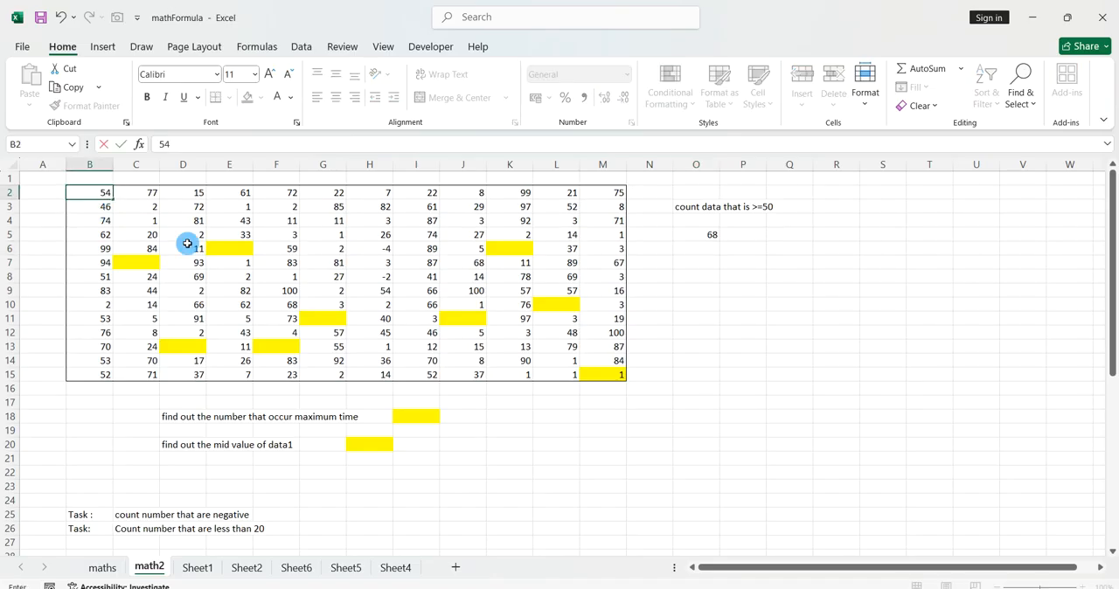
key(Return)
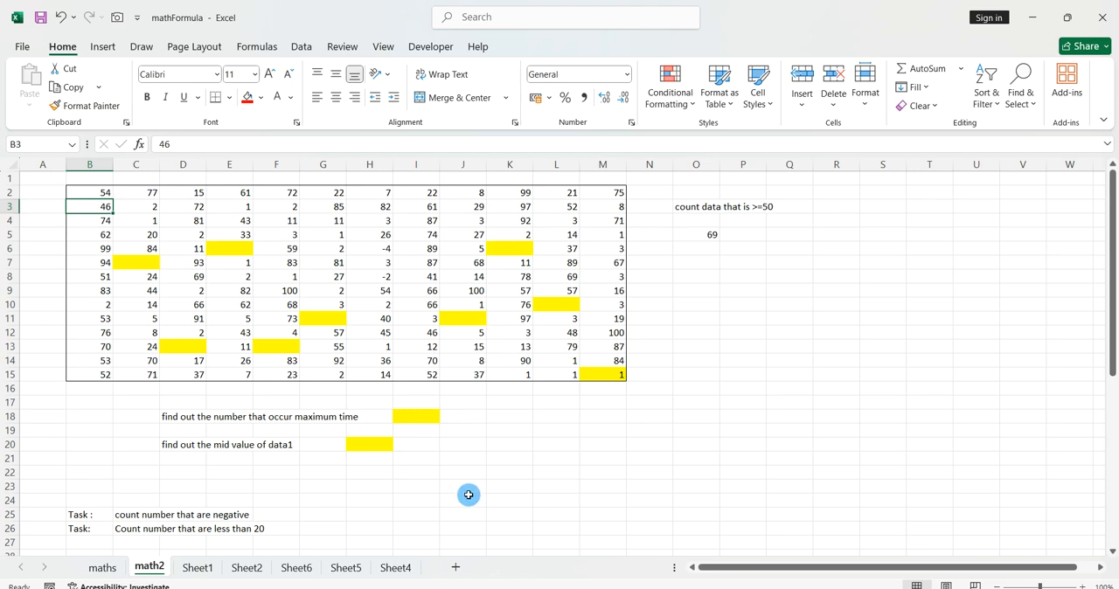
click(509, 505)
drag(509, 504, 400, 412)
drag(558, 525, 362, 415)
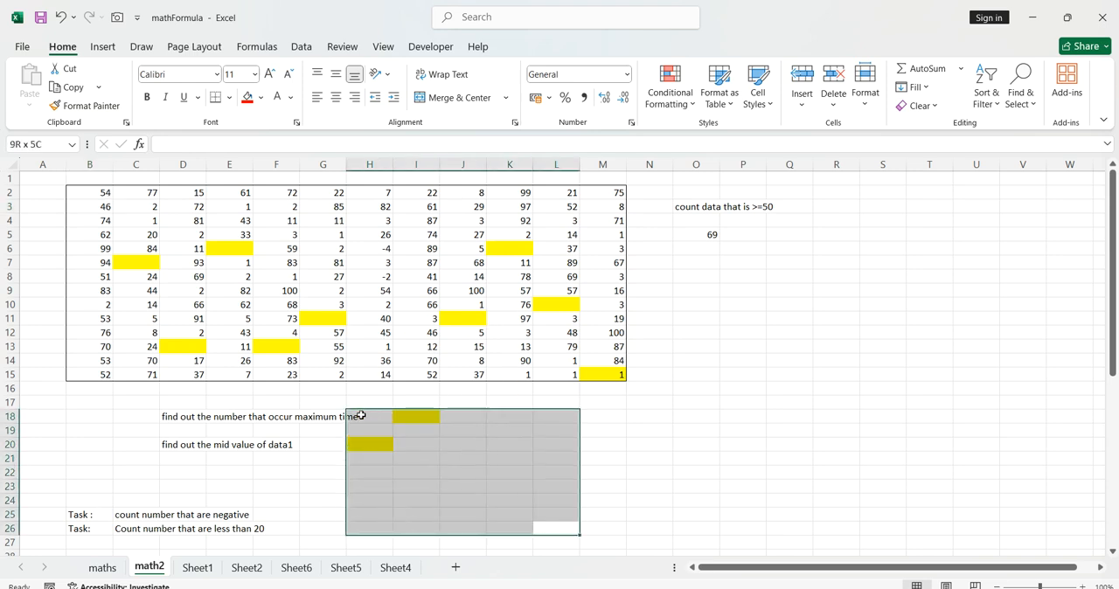
click(597, 482)
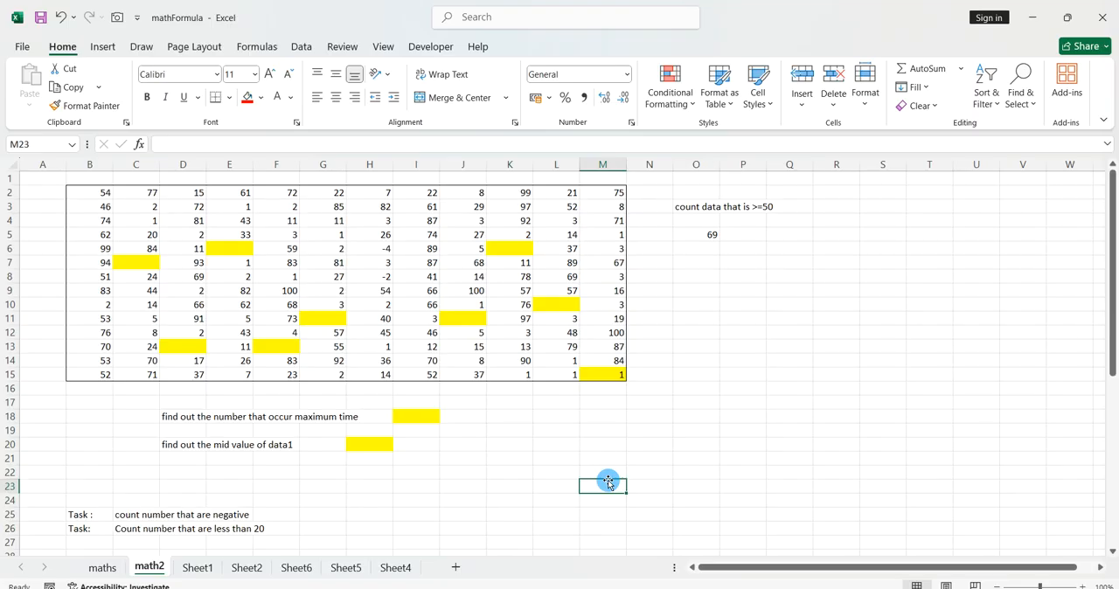
drag(569, 512, 376, 404)
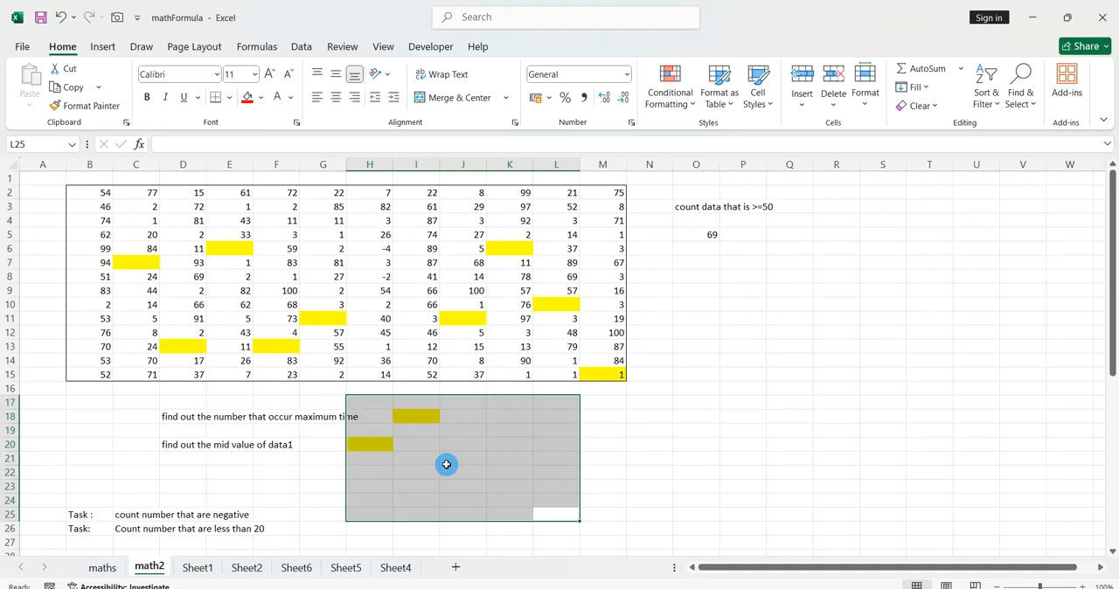
click(494, 486)
drag(604, 514, 381, 408)
click(516, 448)
click(565, 478)
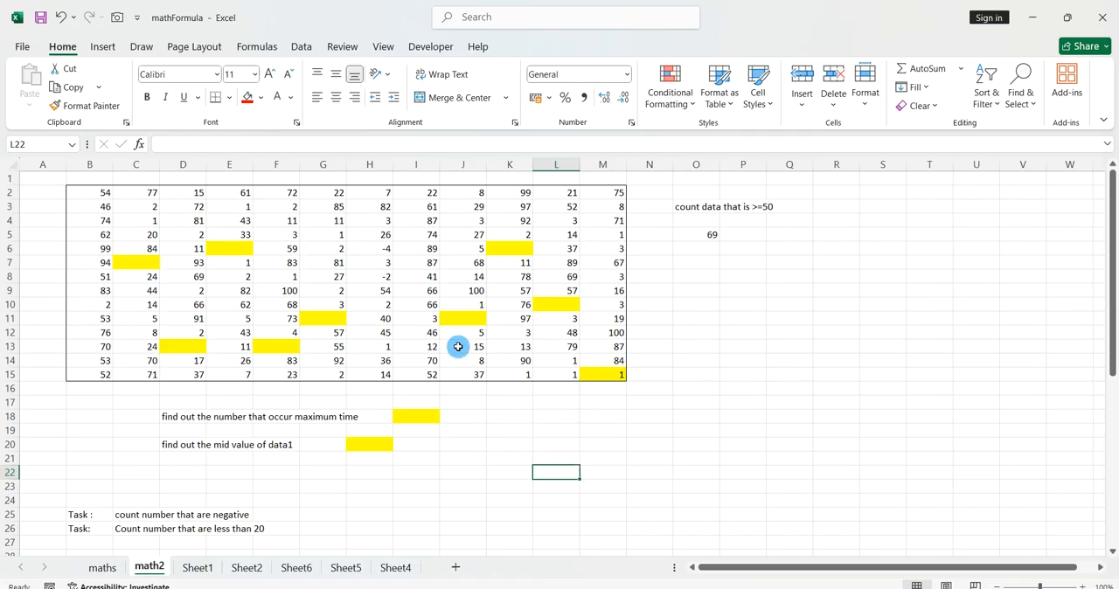
Count the negative numbers in O8 with =countif(B2:M15,"<0").
click(702, 278)
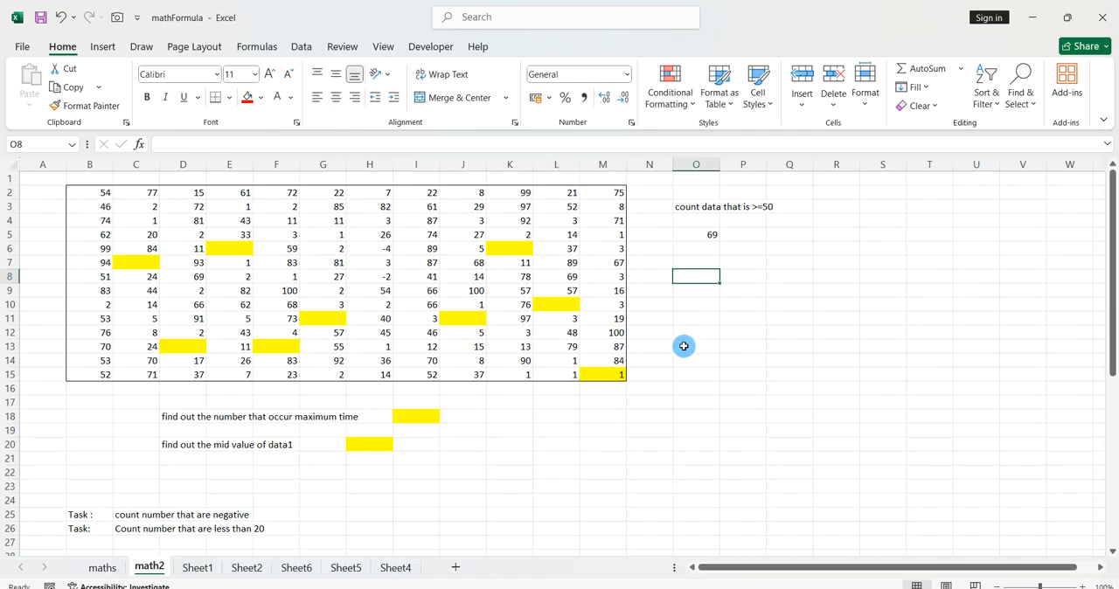
text(=count)
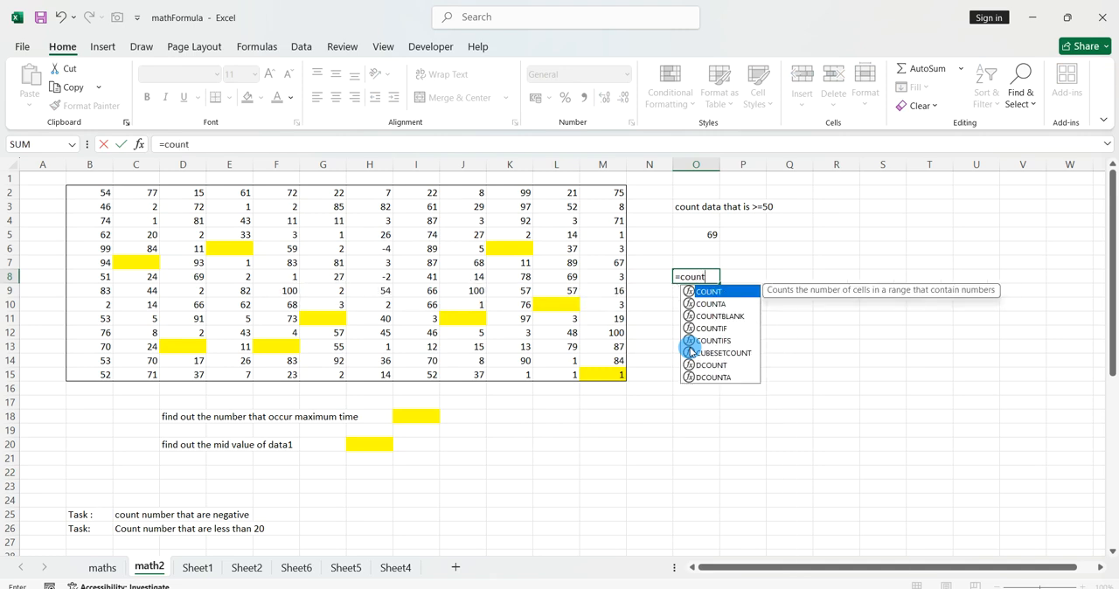
text(if()
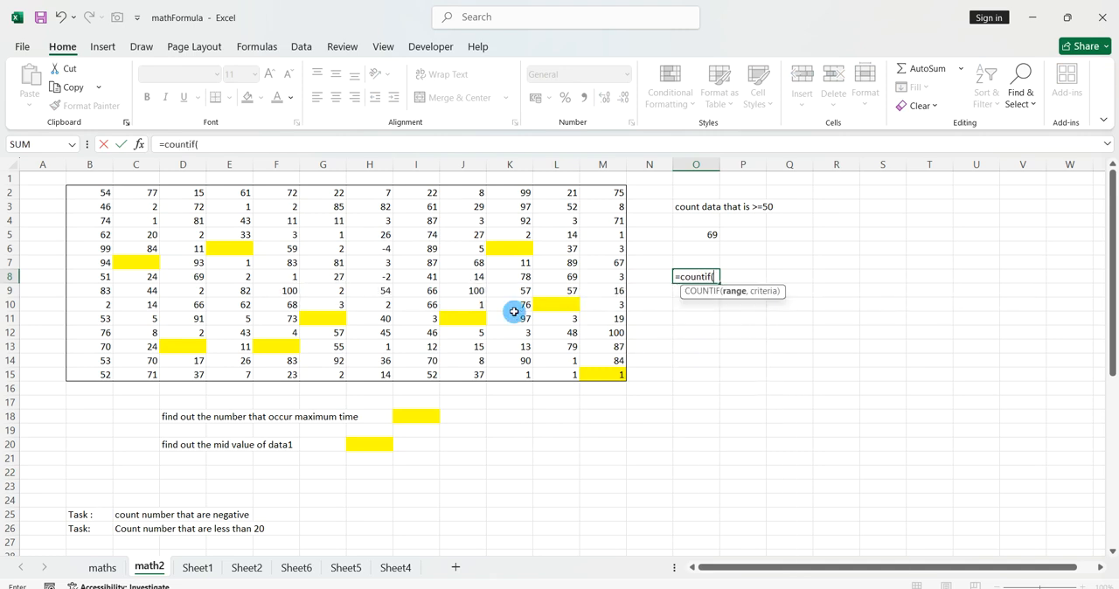
drag(100, 194, 590, 377)
text(,"<0")
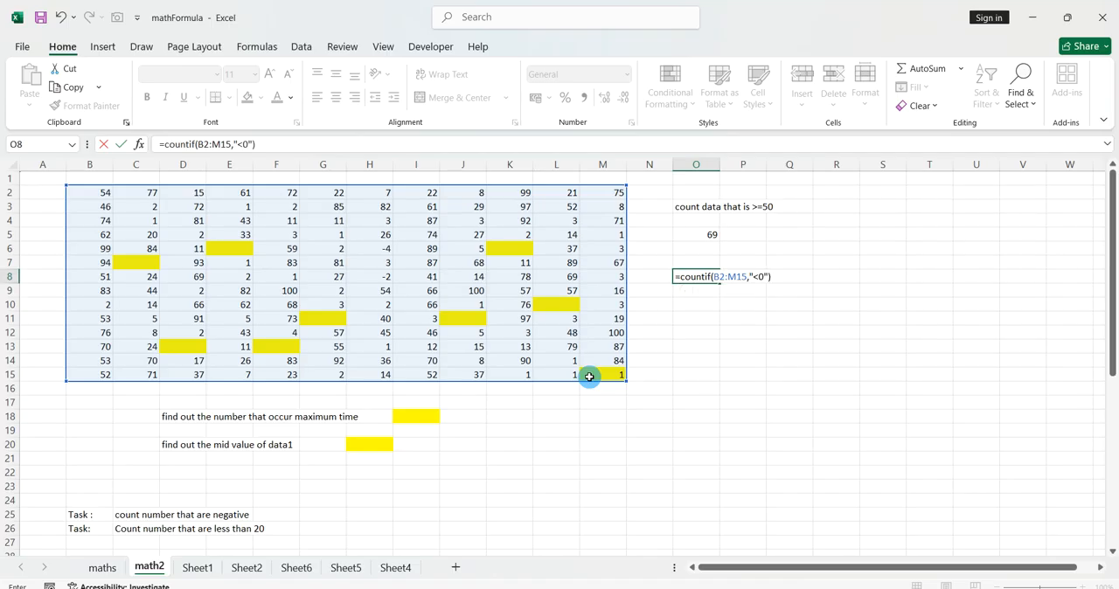
key(Return)
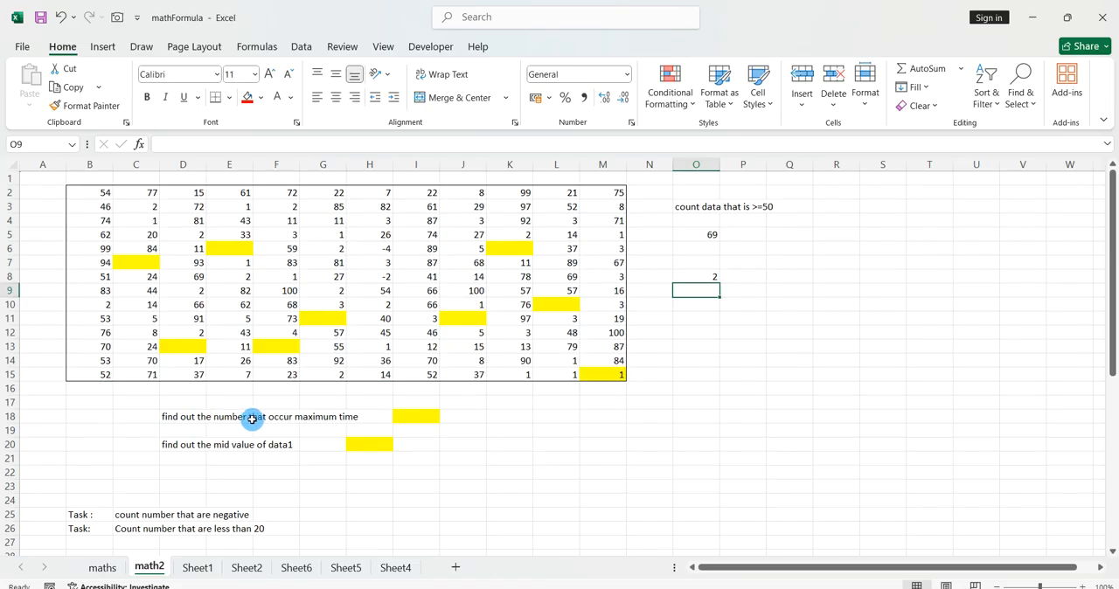
Find the most frequently occurring number in I18 with =mode.sngl(B2:M15).
drag(100, 194, 595, 371)
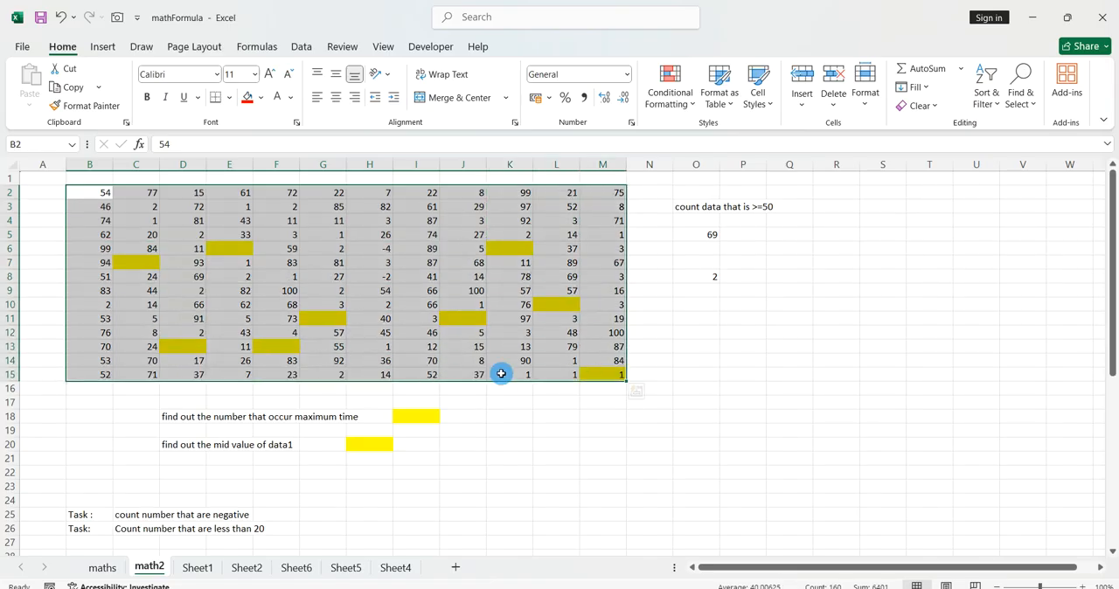
click(415, 417)
text(=mode)
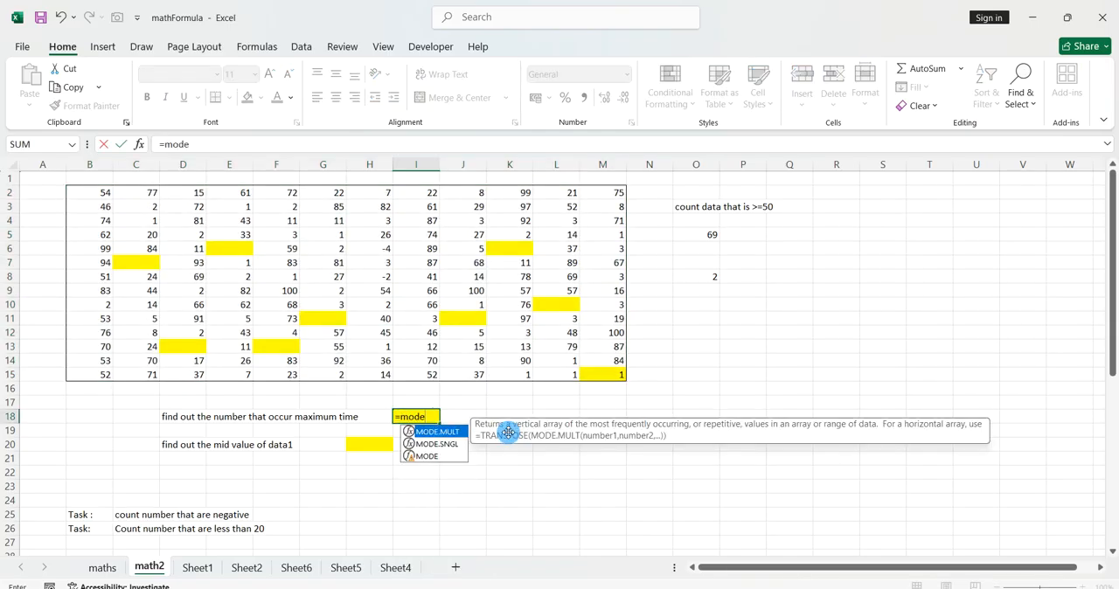
text(.sngl()
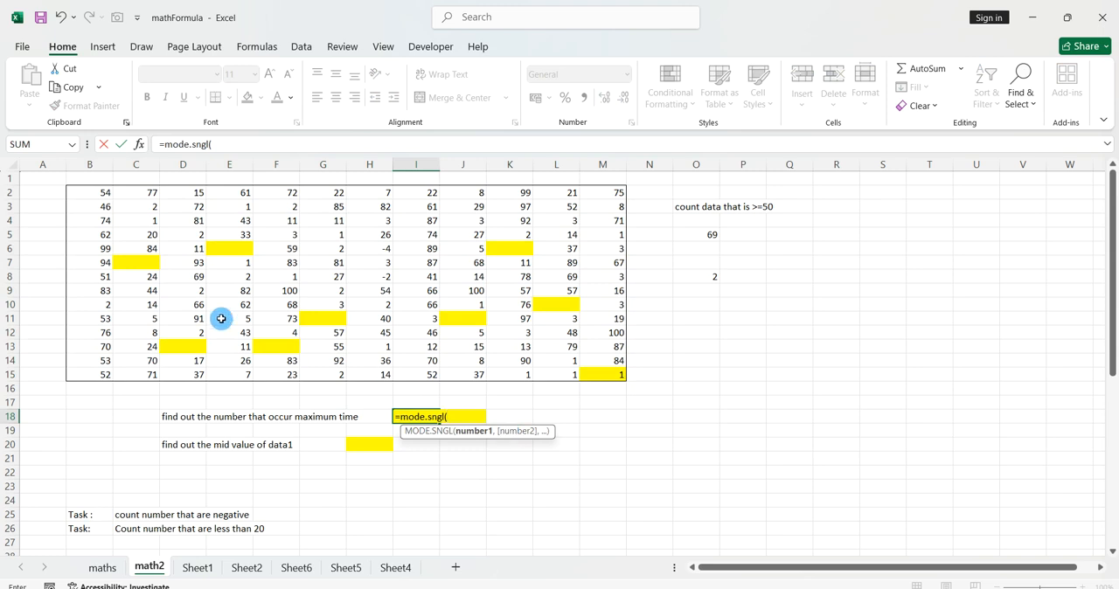
drag(105, 195, 605, 378)
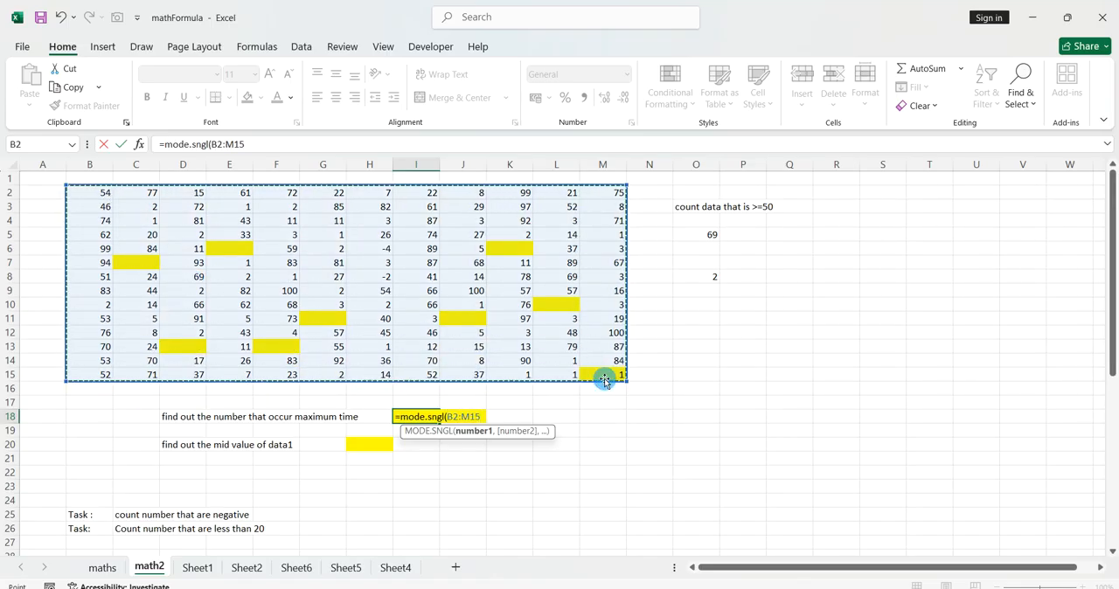
text())
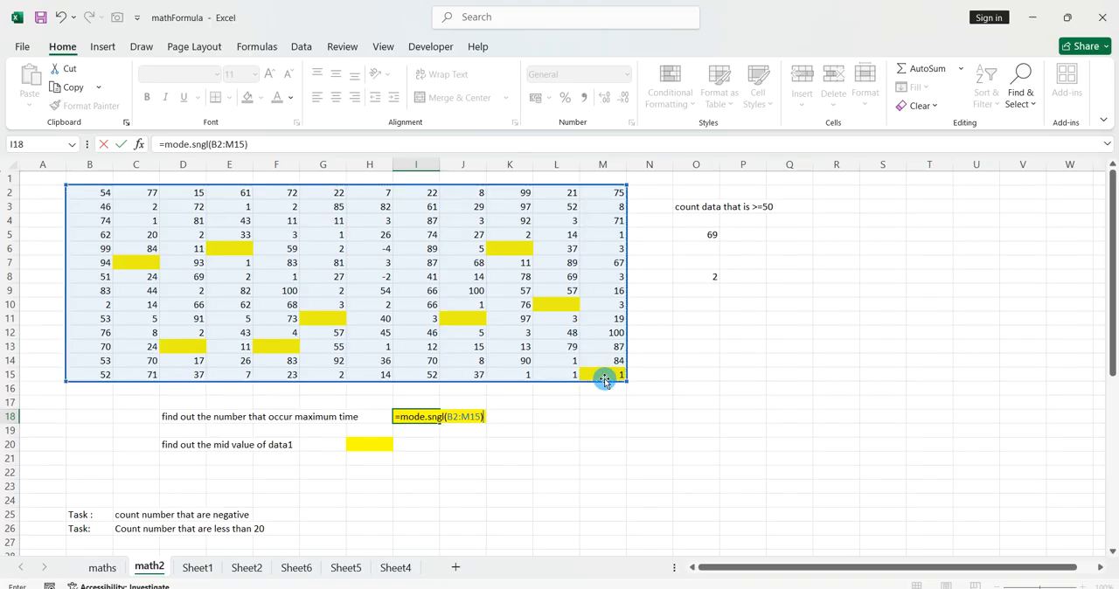
key(Return)
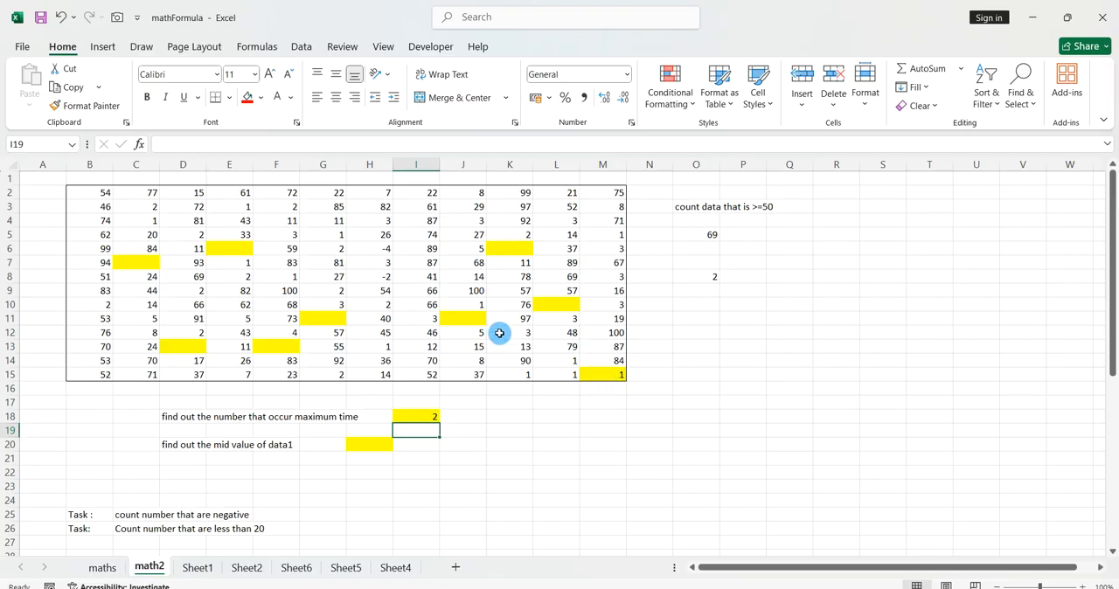
Highlight the cells in B2:M15 equal to 2 using conditional formatting with Light Red Fill with Dark Red Text.
drag(94, 192, 585, 371)
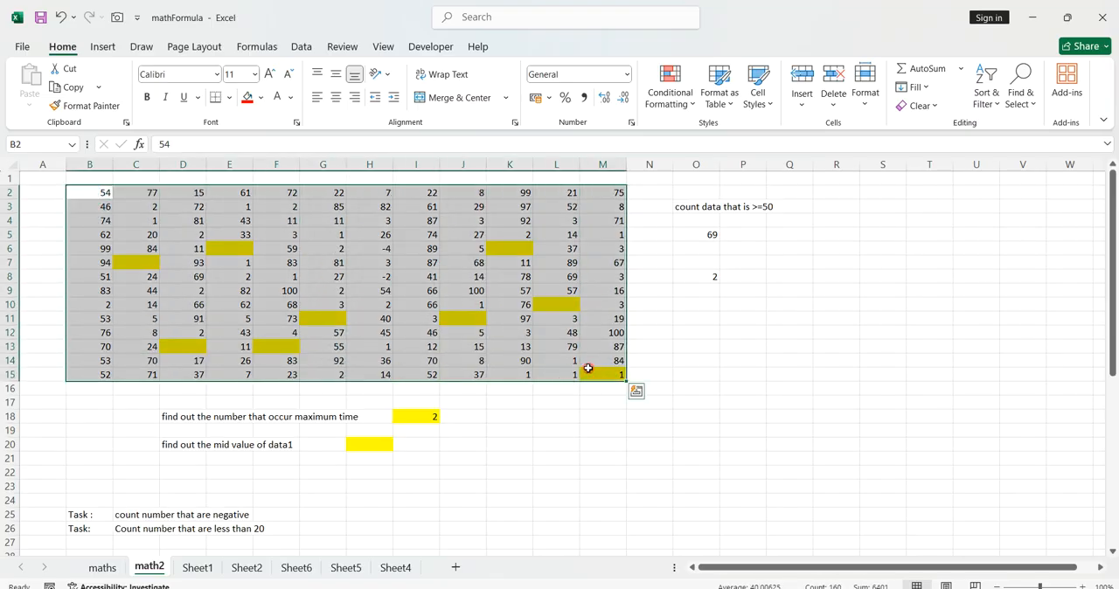
click(103, 46)
click(66, 46)
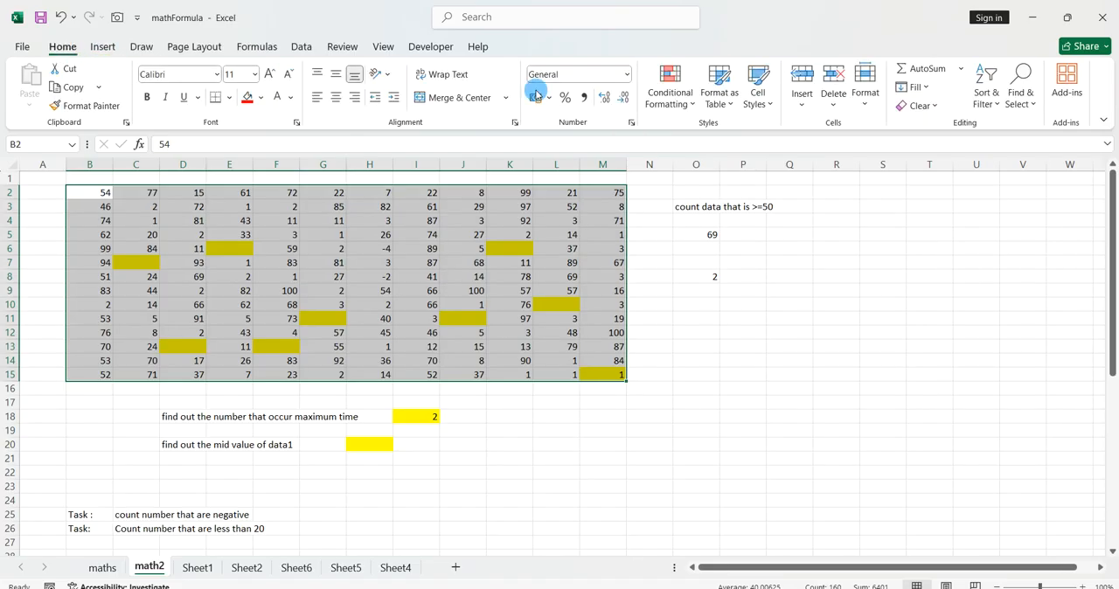
click(670, 91)
mouse_move(701, 131)
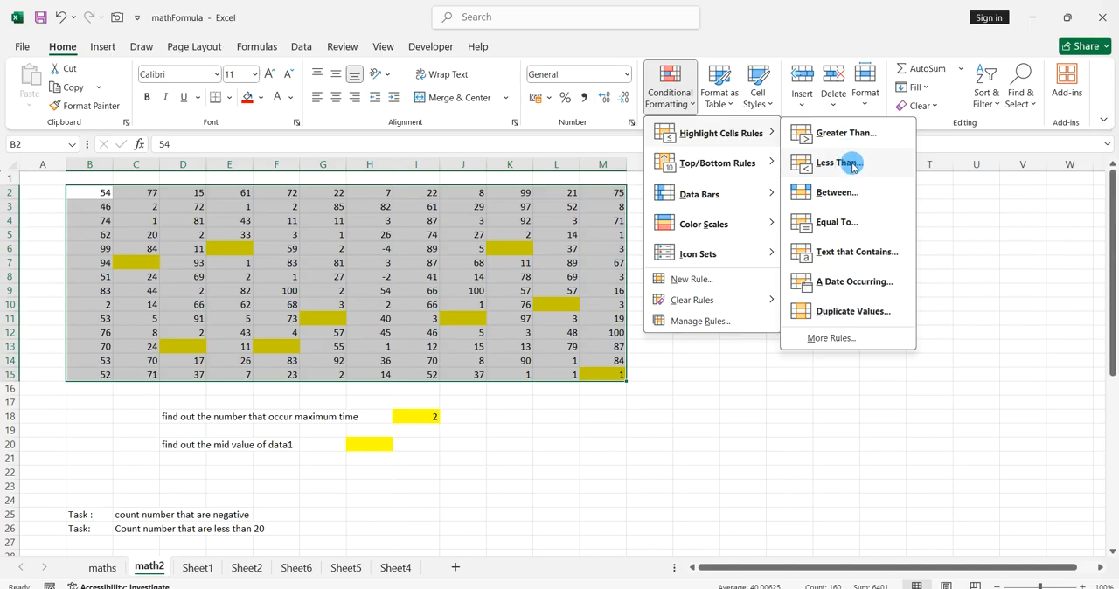
click(848, 224)
click(826, 235)
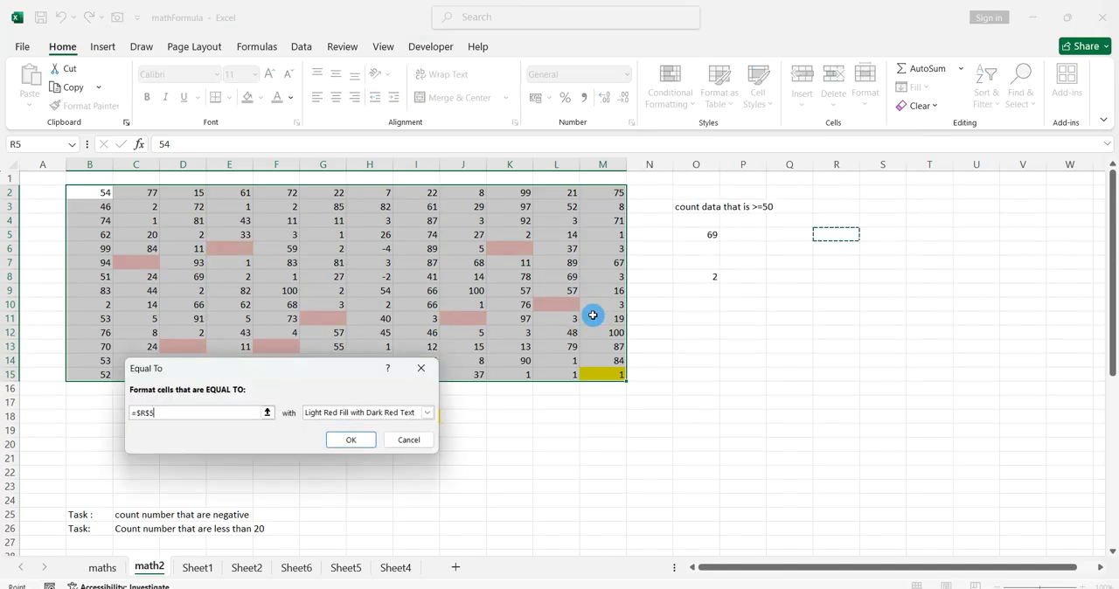
drag(212, 412, 133, 413)
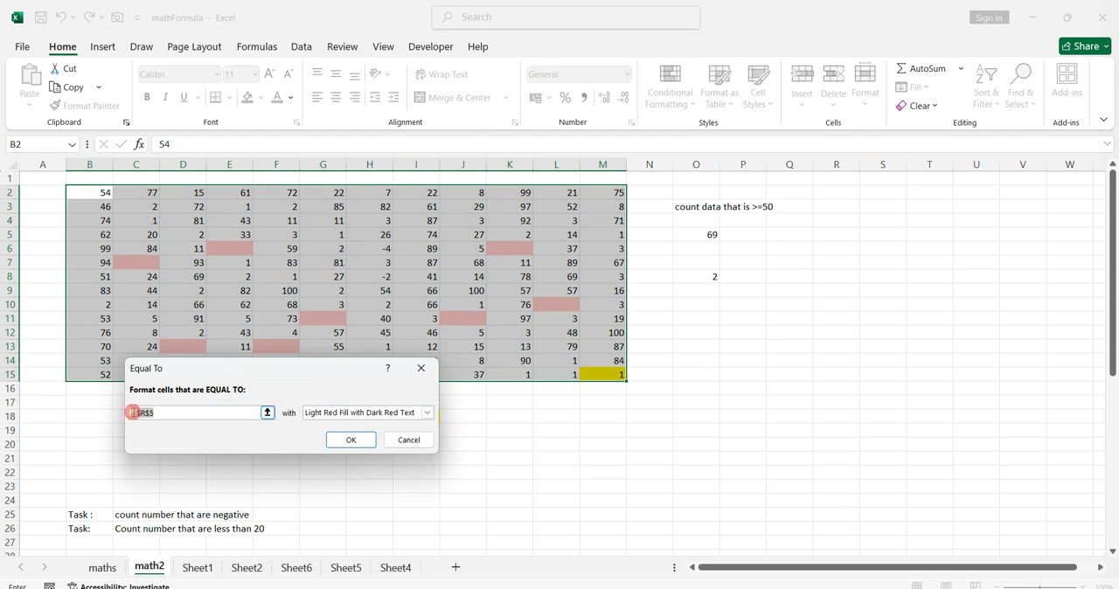
text(2)
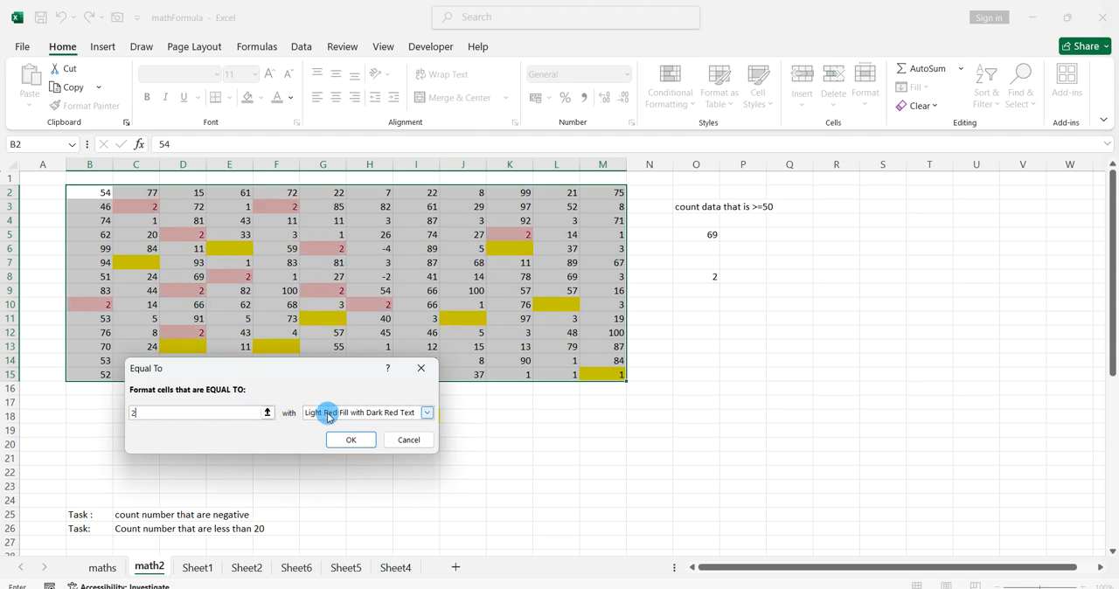
click(348, 440)
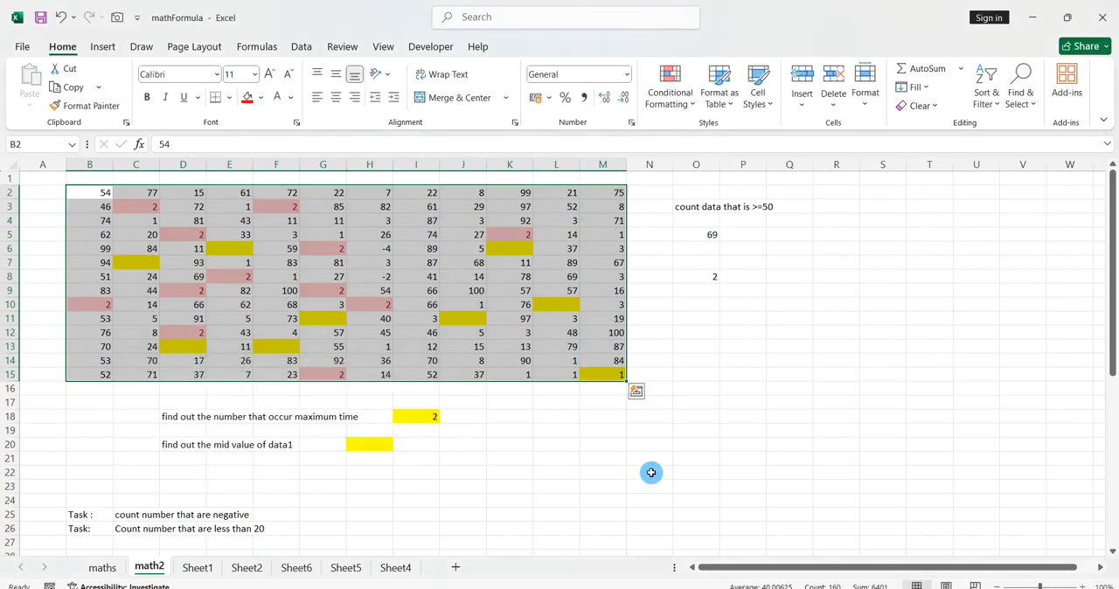
click(654, 473)
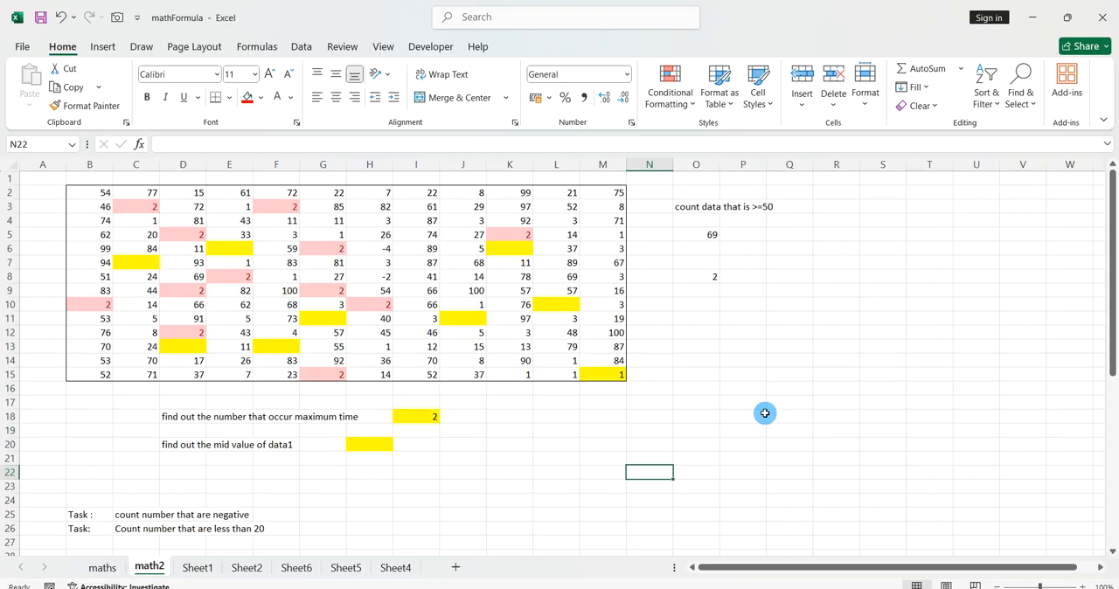
Examine the MODE.SNGL formula in I18 and the task descriptions in rows 18 and 20.
double_click(430, 417)
click(477, 483)
key(Escape)
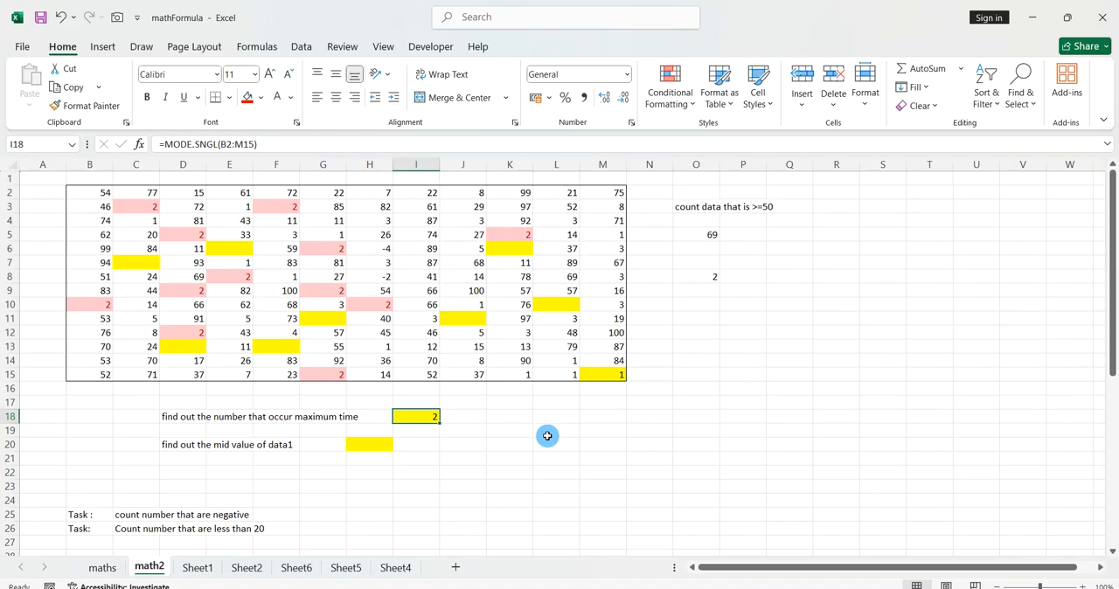
click(166, 419)
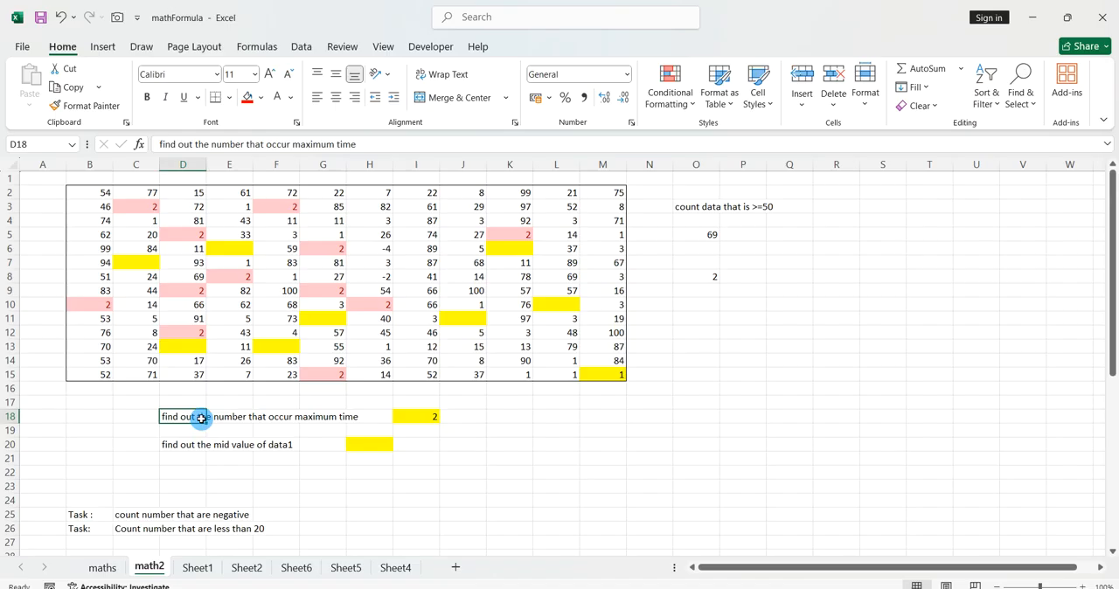
click(294, 443)
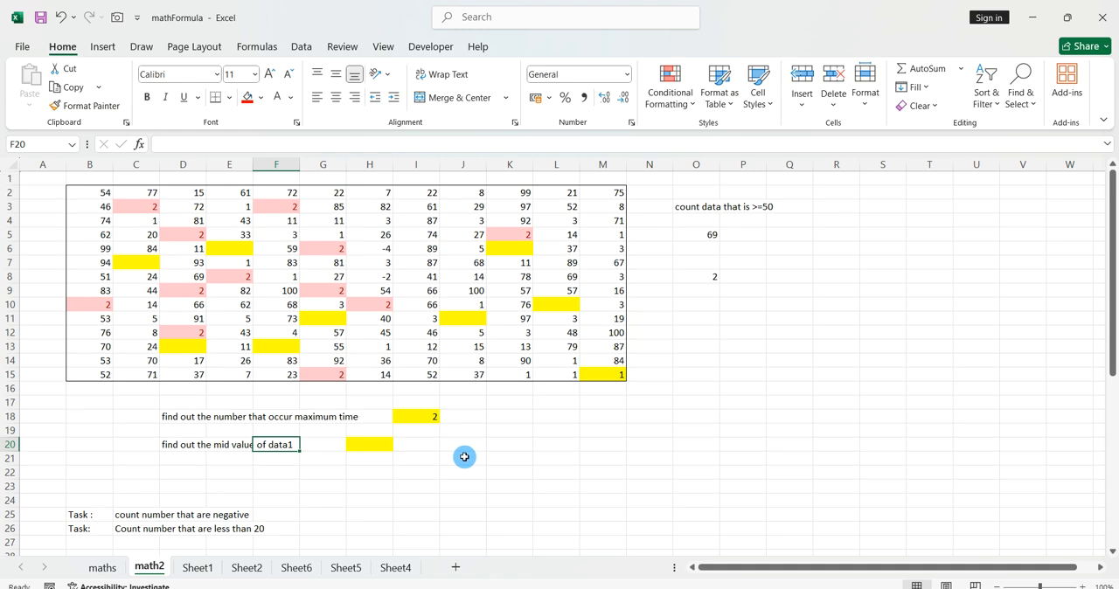
click(434, 447)
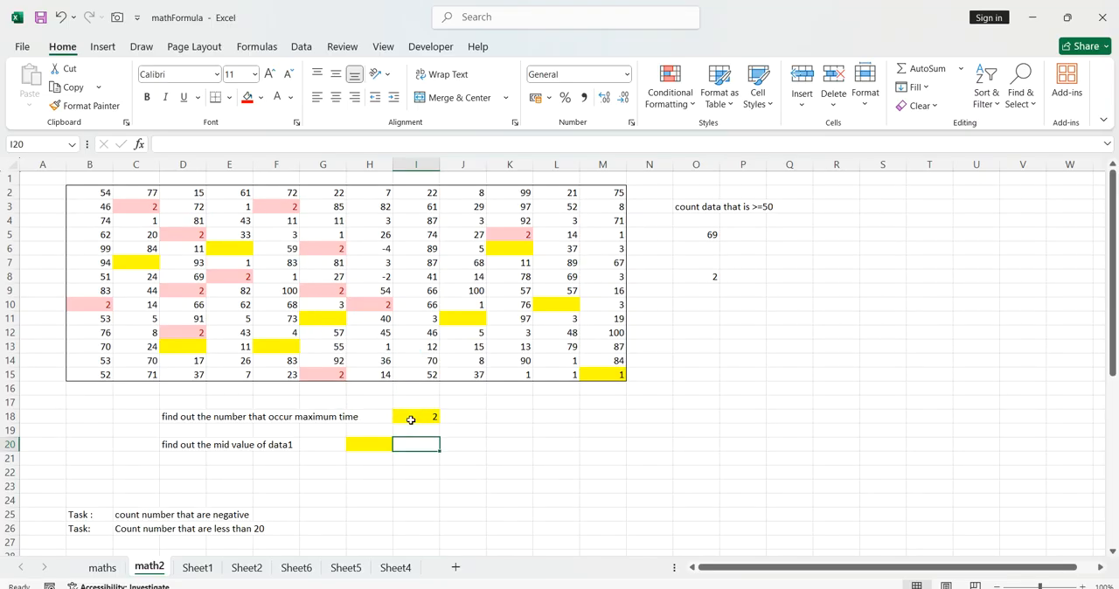
click(410, 420)
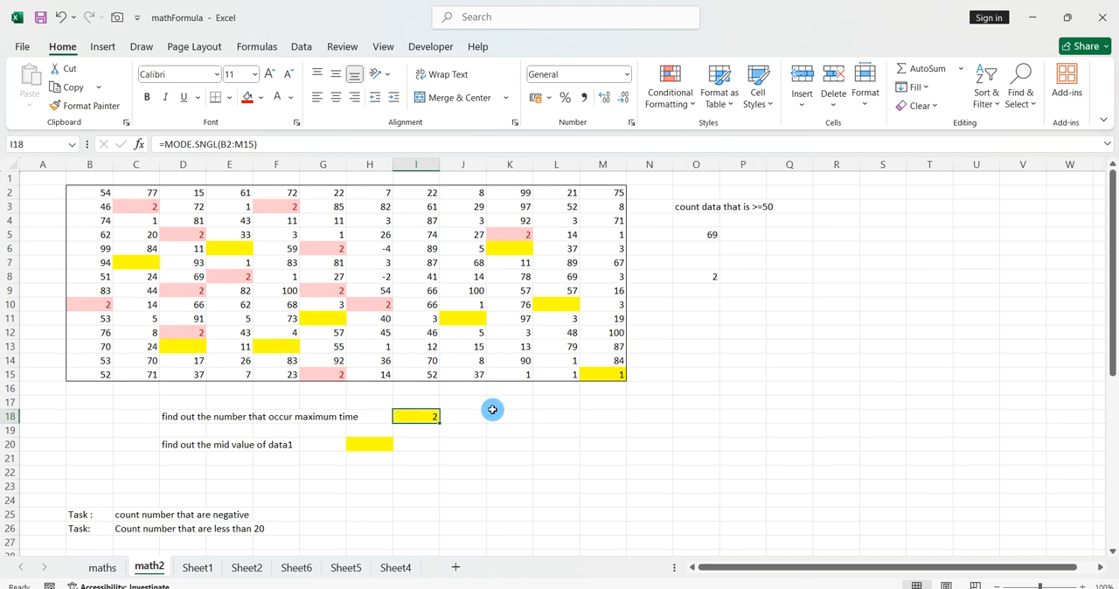
Examine the yellow-filled cells in the data block and the most-frequent-number cell I18.
click(601, 375)
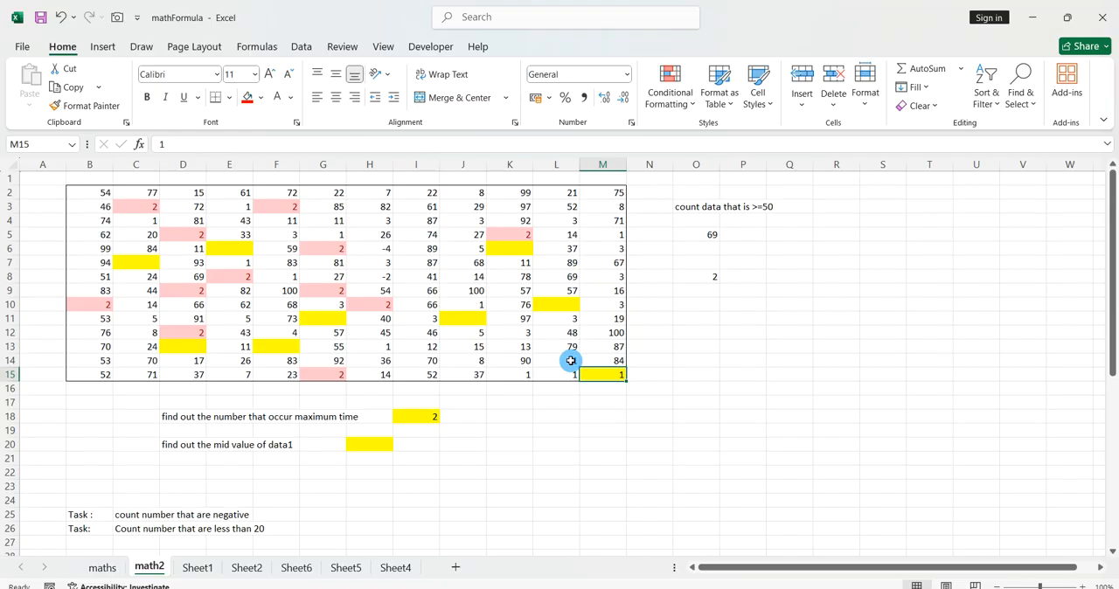
click(462, 320)
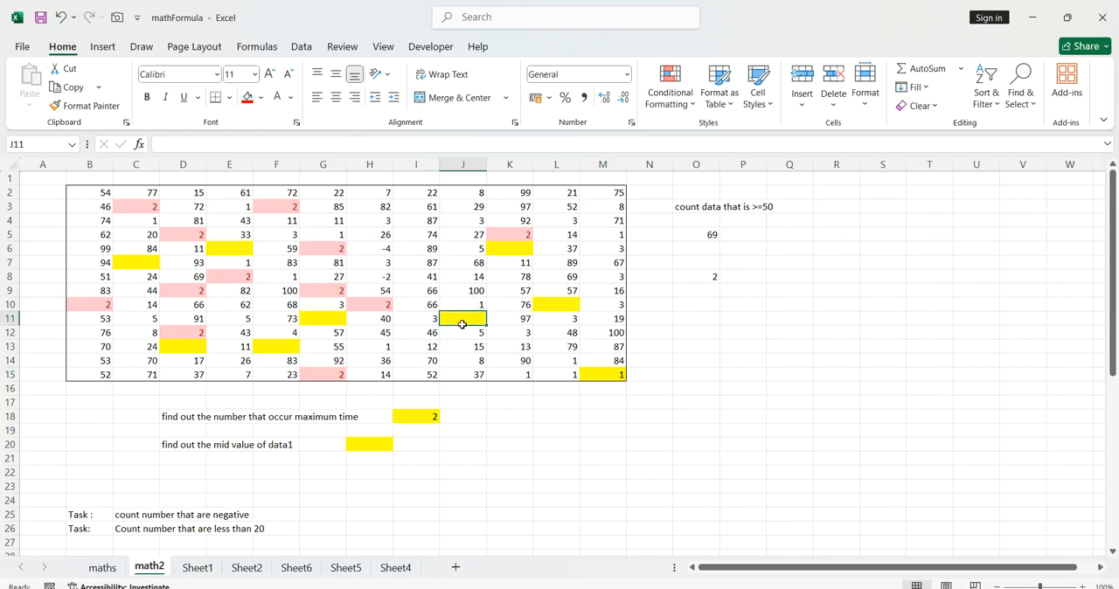
click(345, 320)
click(236, 249)
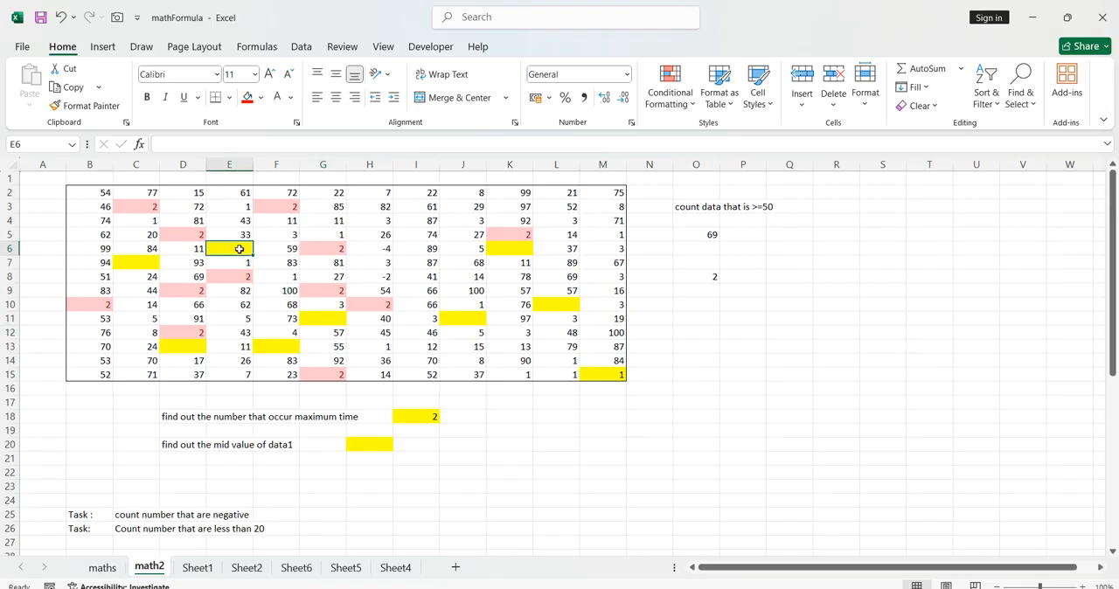
click(154, 264)
click(188, 343)
click(271, 343)
click(465, 411)
click(433, 420)
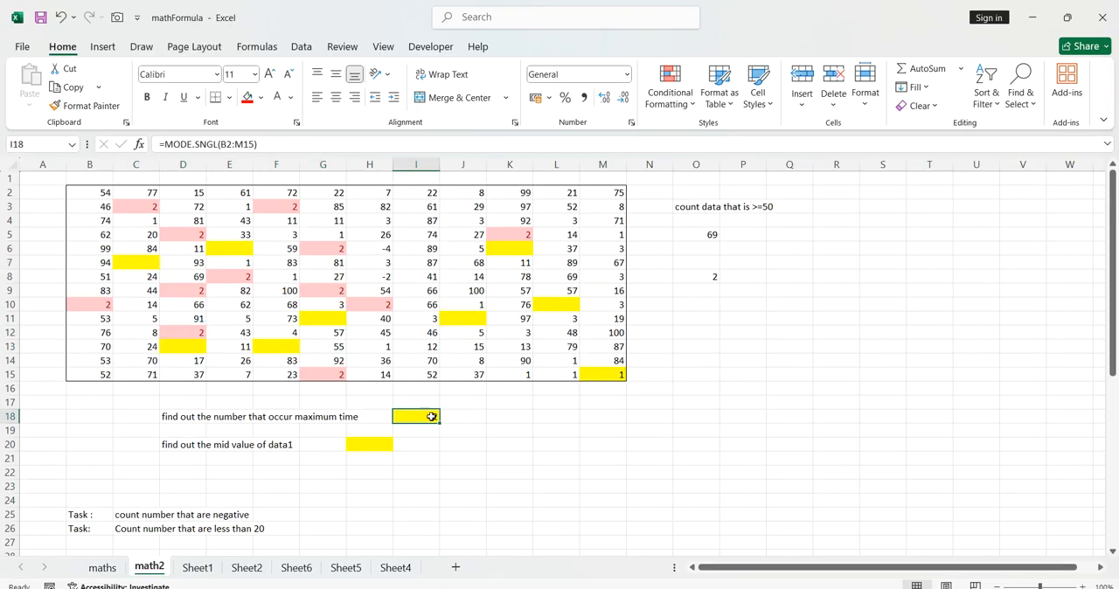
click(462, 417)
click(486, 438)
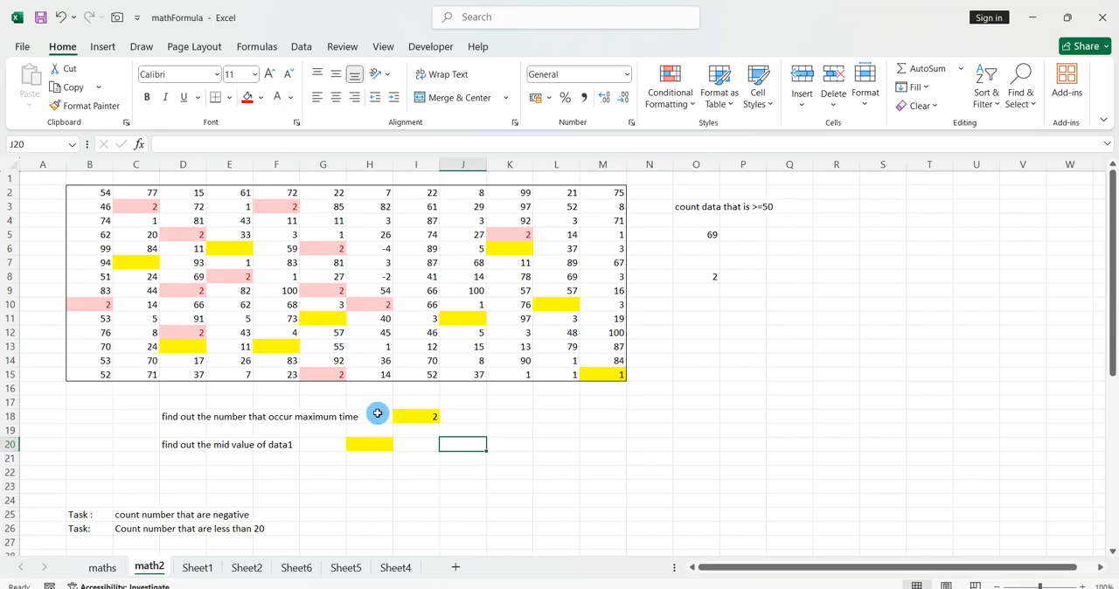
Find the middle value of the data in H20 with =median(B2:M15).
click(374, 443)
text(=median()
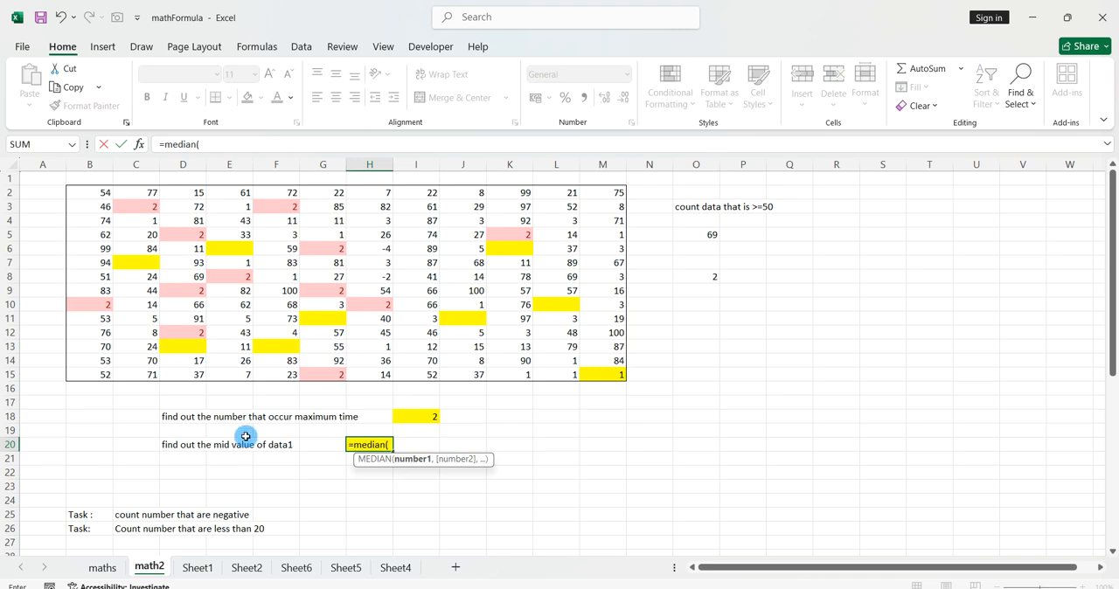
drag(98, 194, 595, 371)
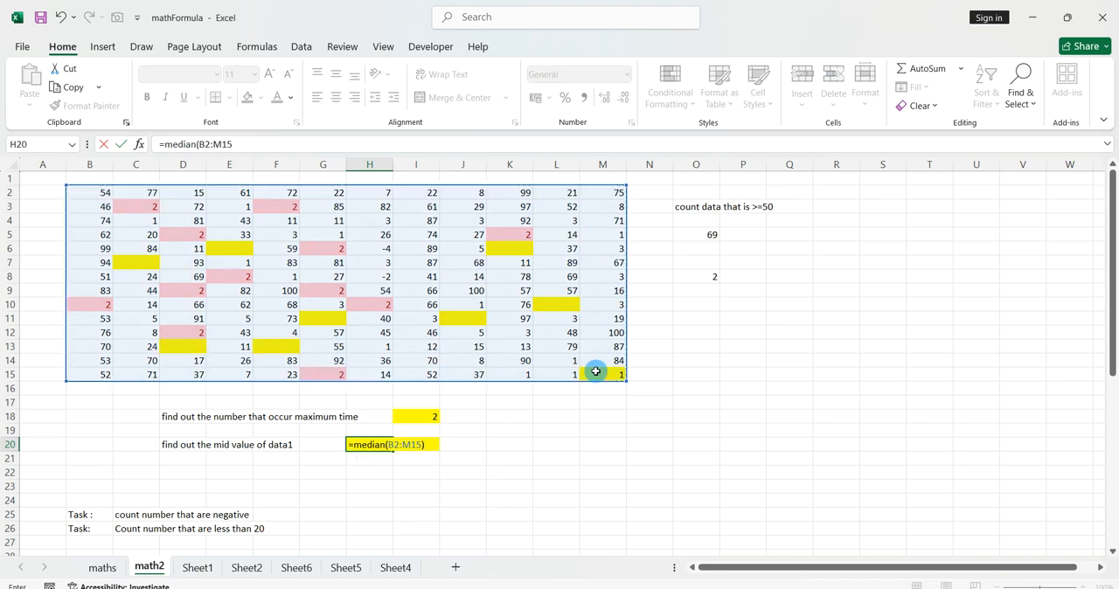
key(Return)
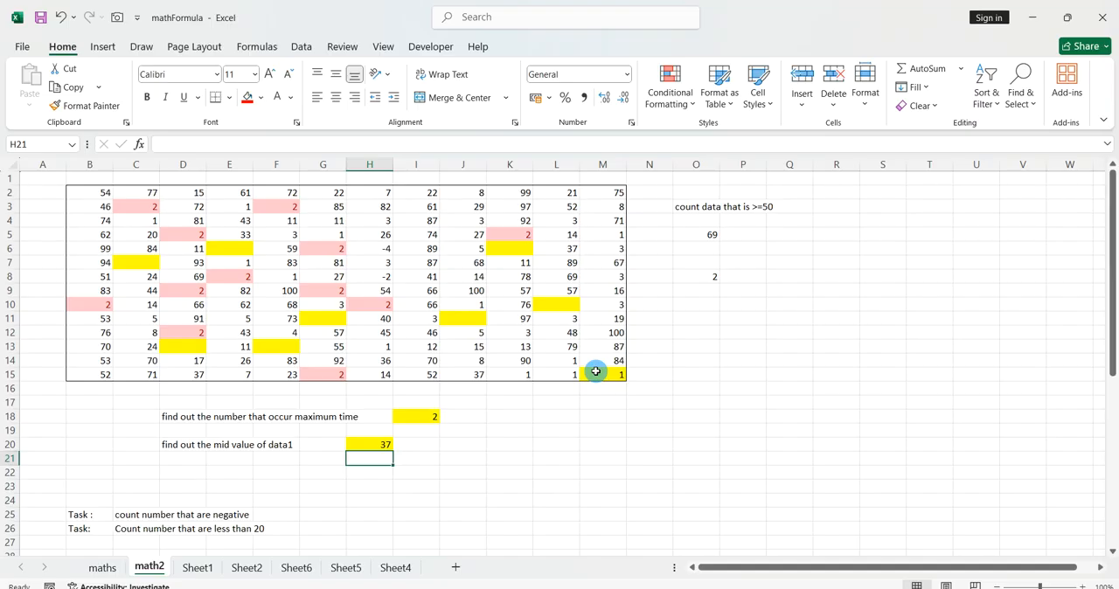
List all the most frequently occurring numbers starting in P14 with =mode.mult(B2:M15).
click(743, 359)
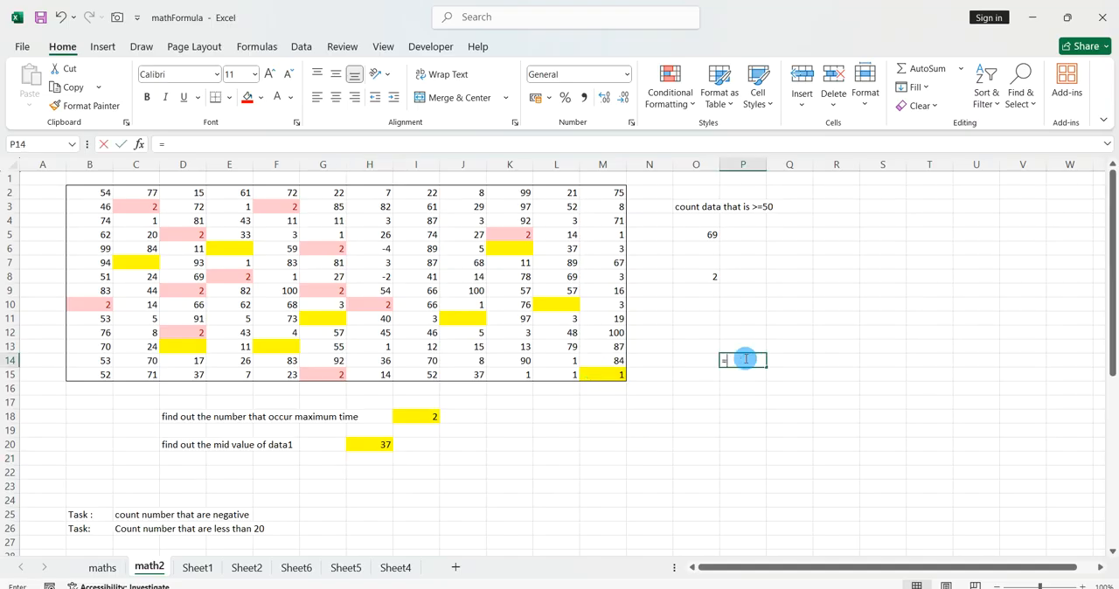
text(=mod)
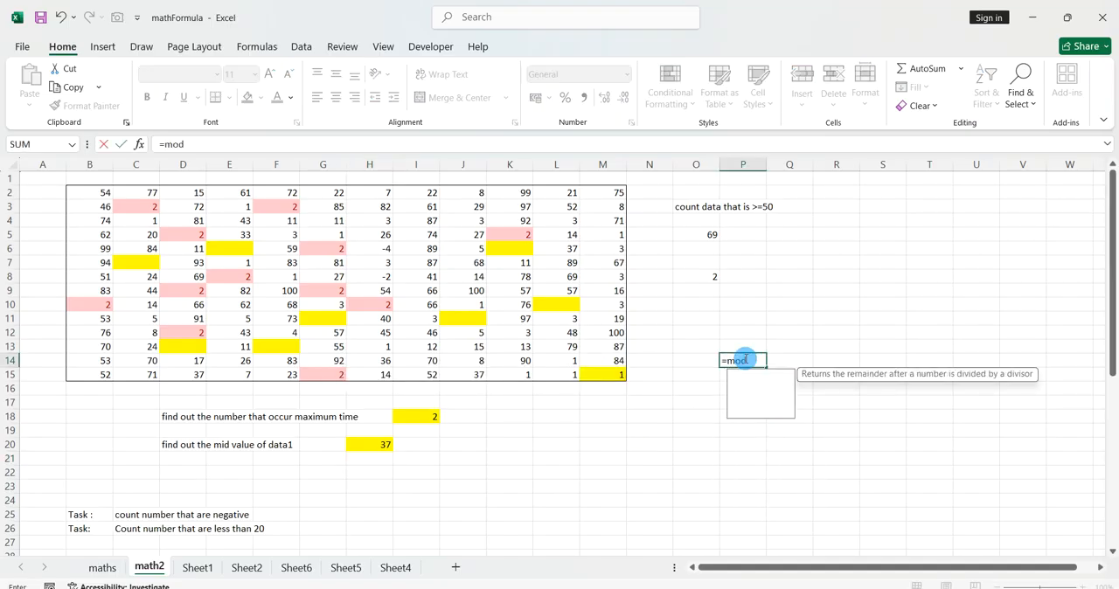
text(e.mult()
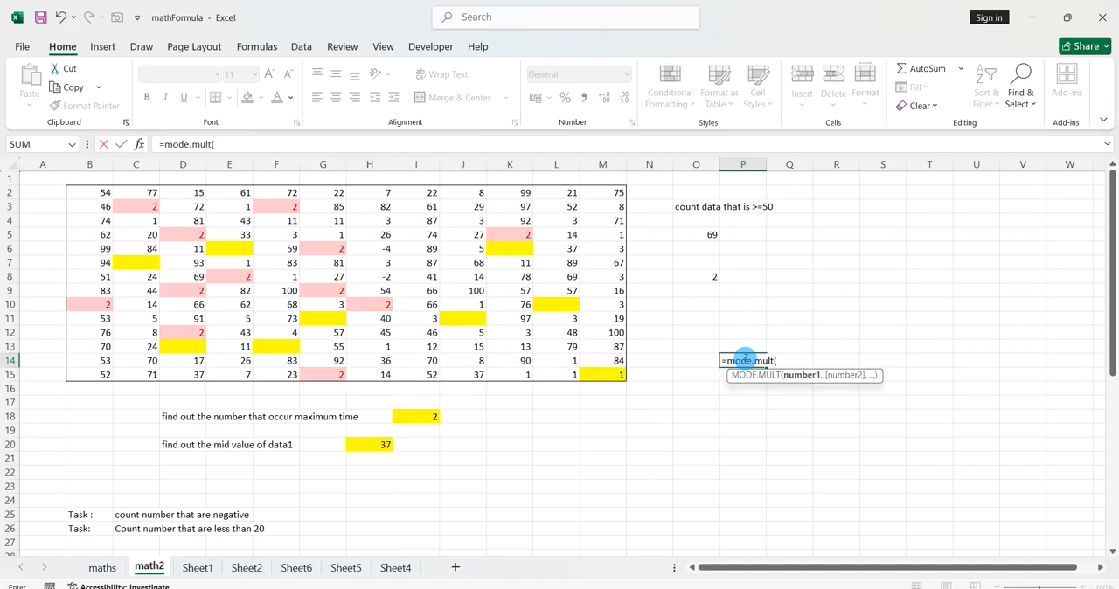
drag(100, 192, 592, 370)
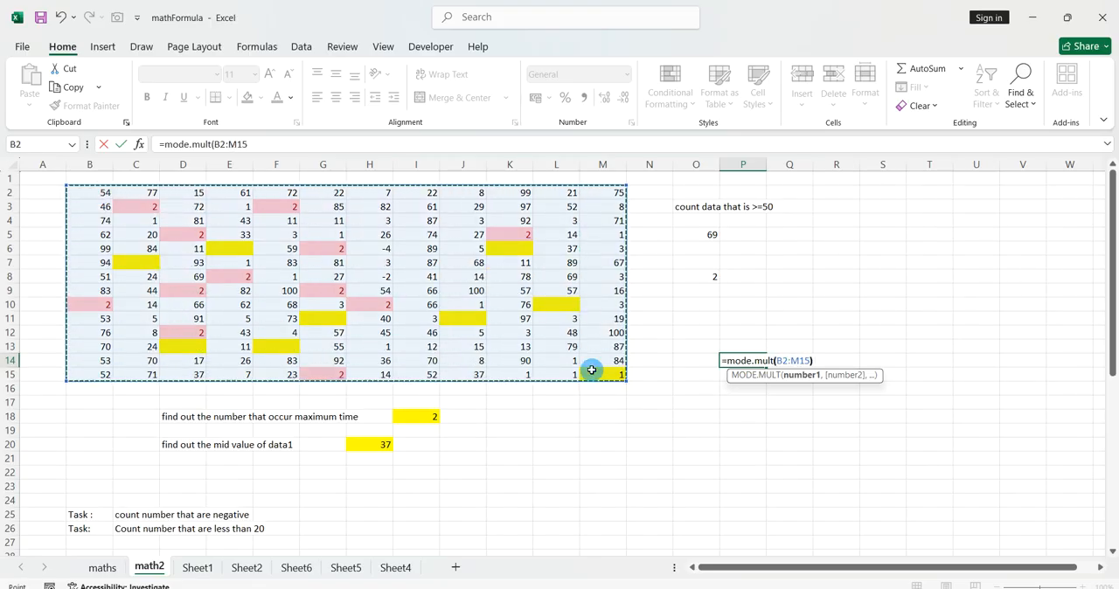
key(Return)
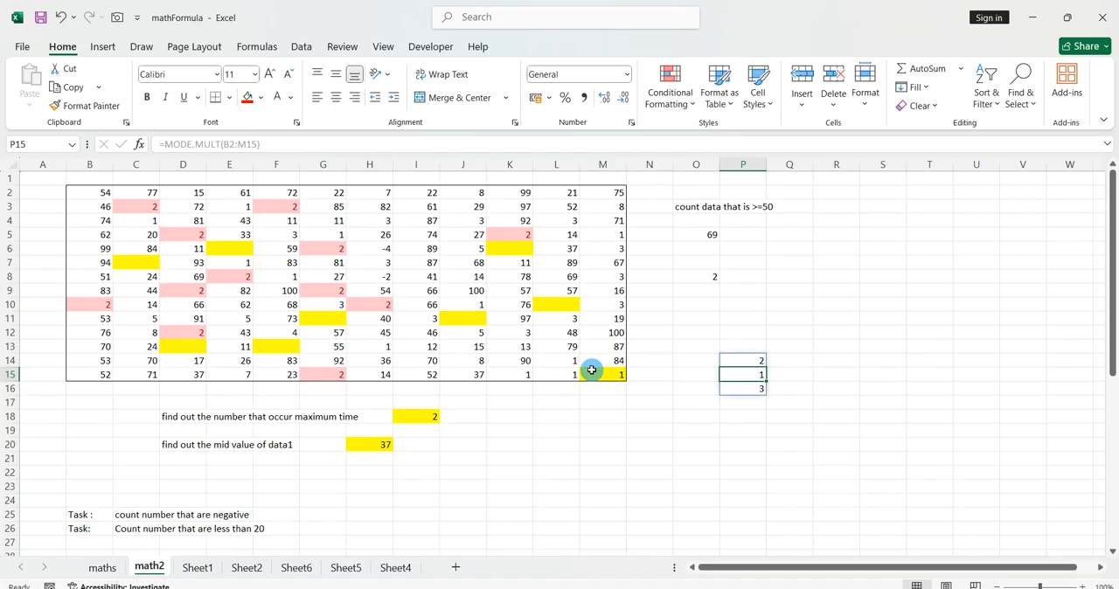
Count how often the number in P14 occurs by entering =countif($B$2:$M$15,P14) in R14.
click(826, 361)
text(=countif()
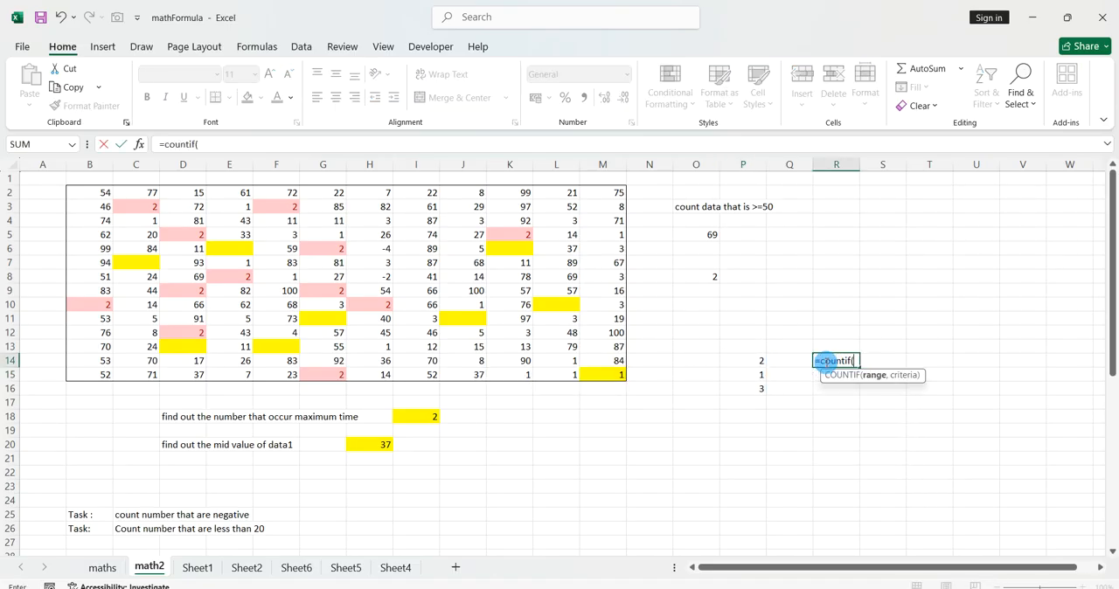
drag(103, 196, 591, 374)
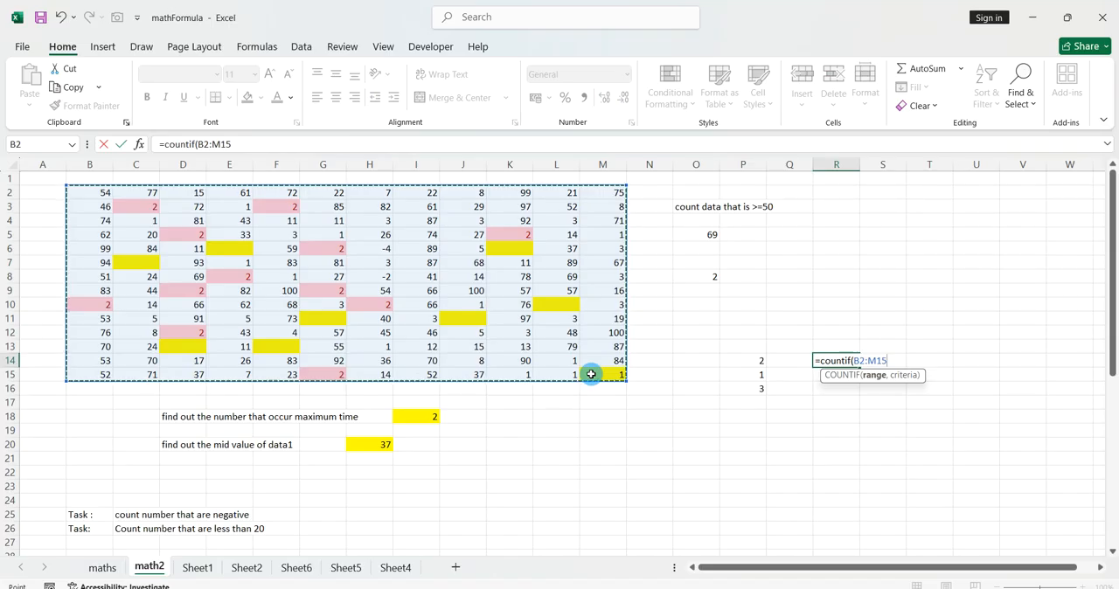
key(F4)
text(,)
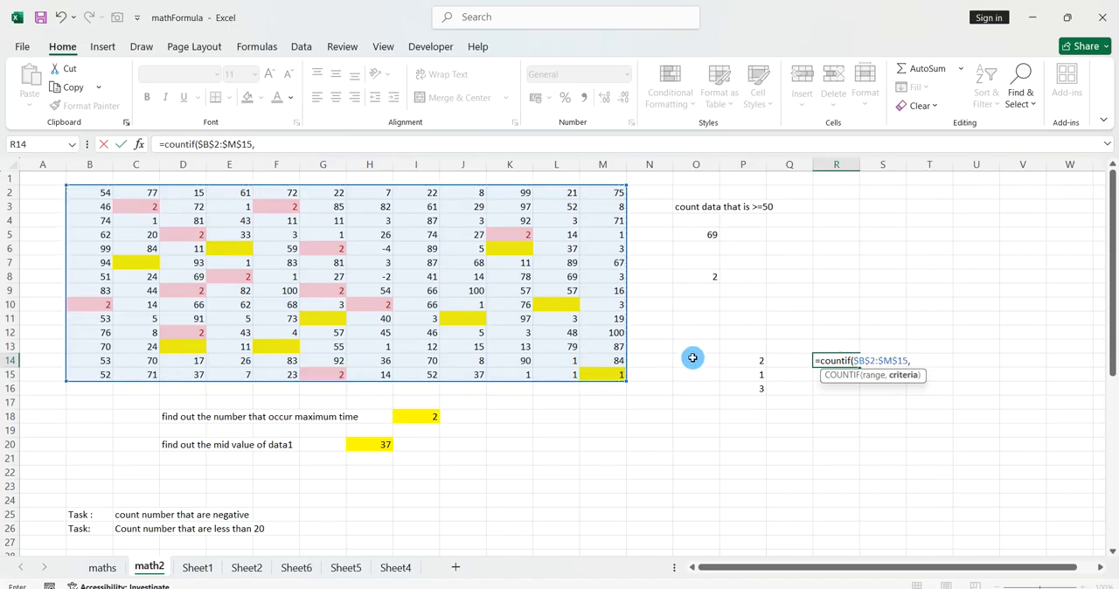
click(743, 362)
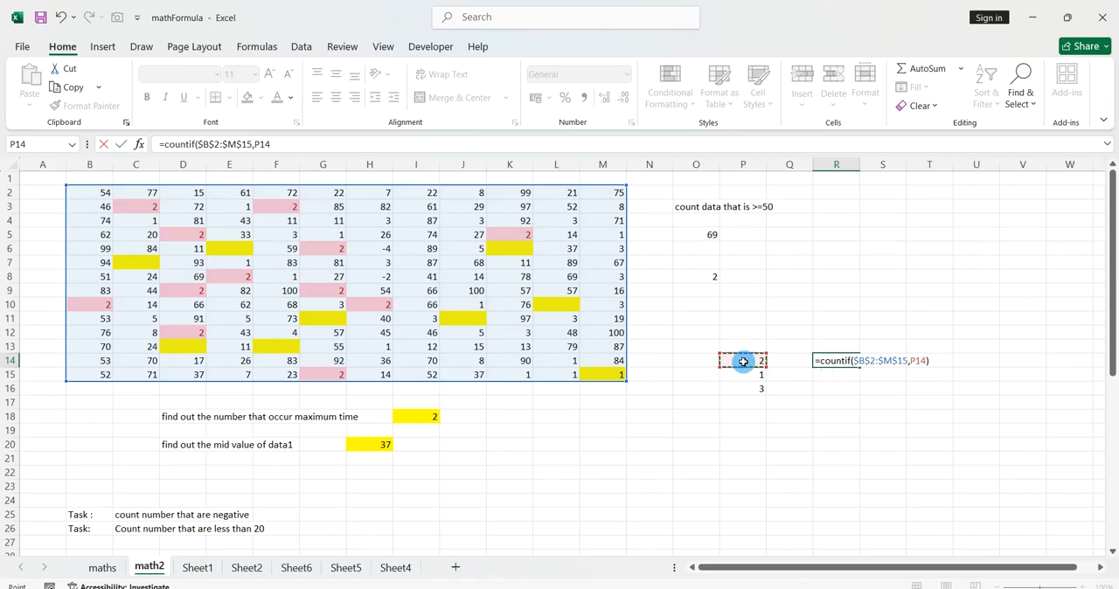
key(Return)
Fill the COUNTIF formula from R14 down to R16 to count the other modes.
click(840, 361)
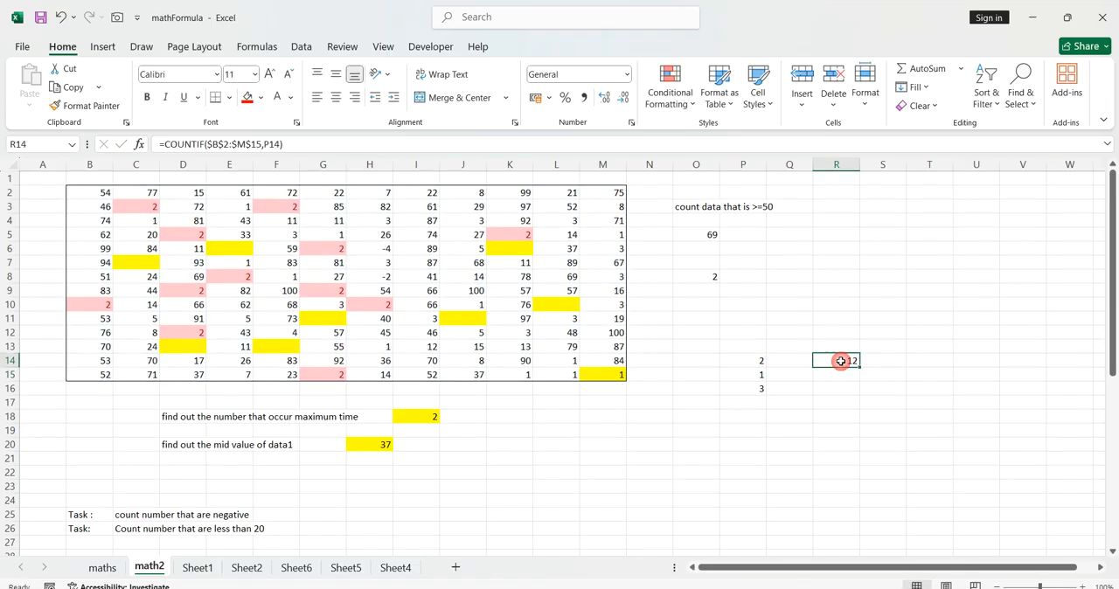
drag(860, 367, 862, 393)
click(906, 413)
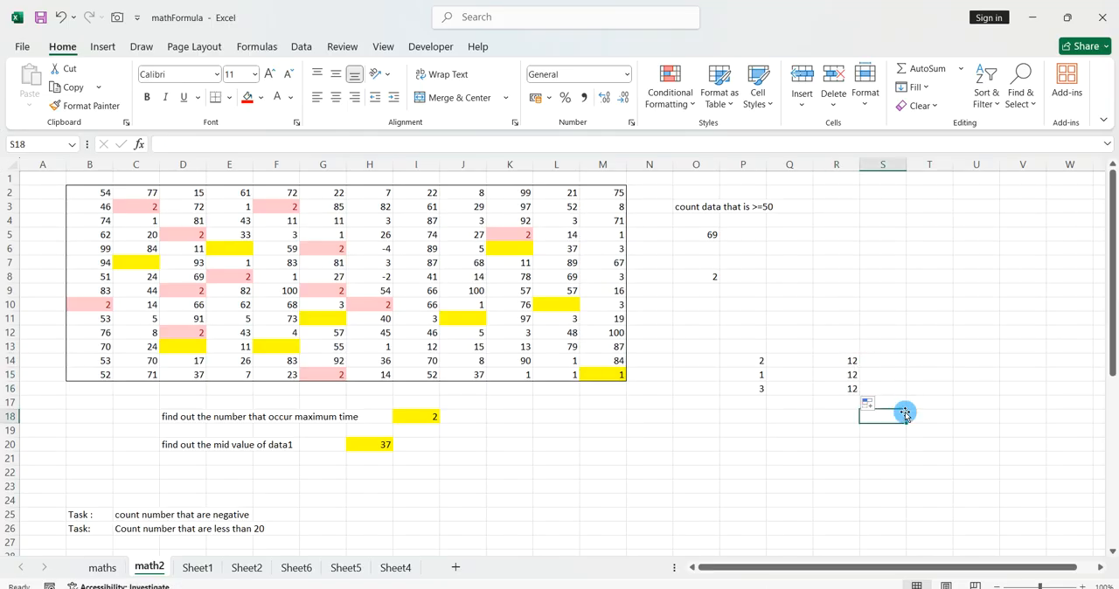